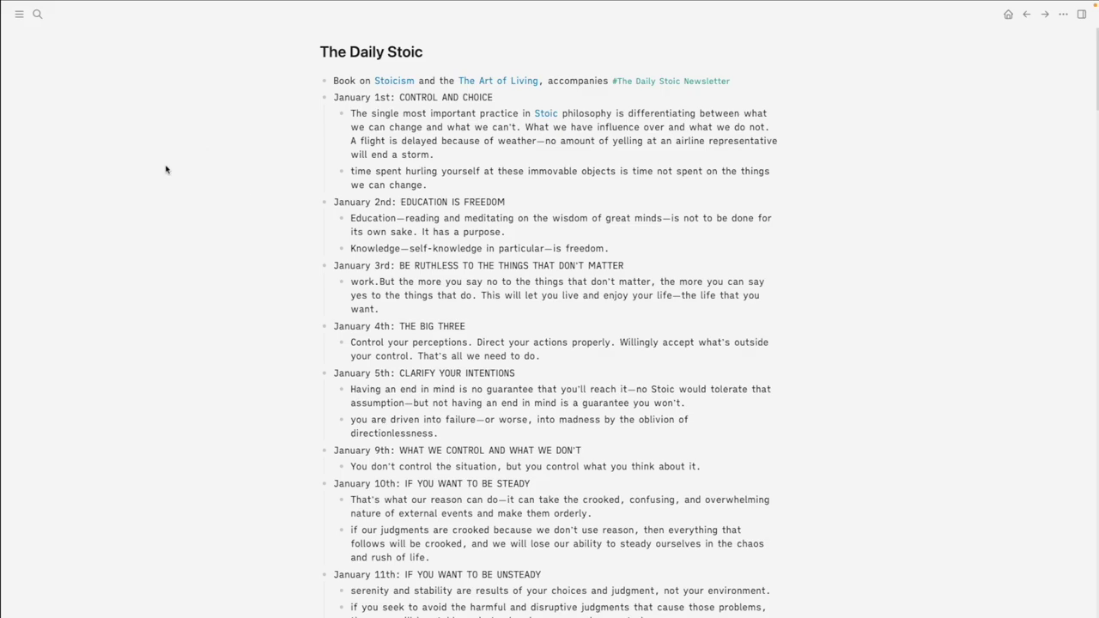
# - Look through the dated reading notes on The Daily Stoic page and return to its beginning
pyautogui.scroll(-10, 160, 175)
pyautogui.scroll(10, 160, 174)
pyautogui.click(754, 86)
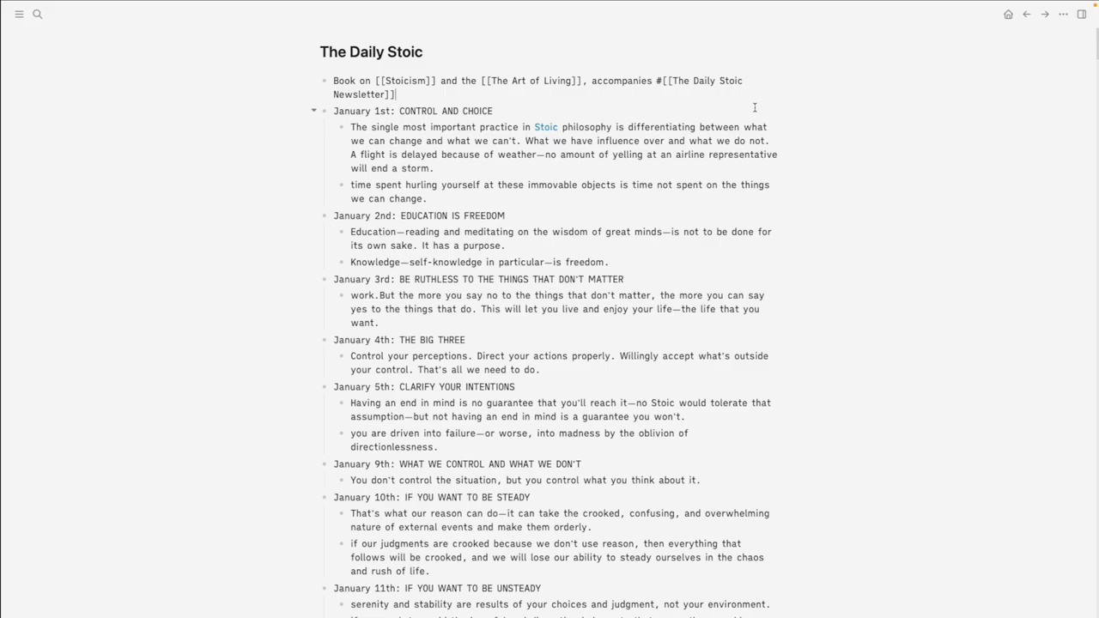
pyautogui.click(754, 107)
pyautogui.scroll(-15, 897, 172)
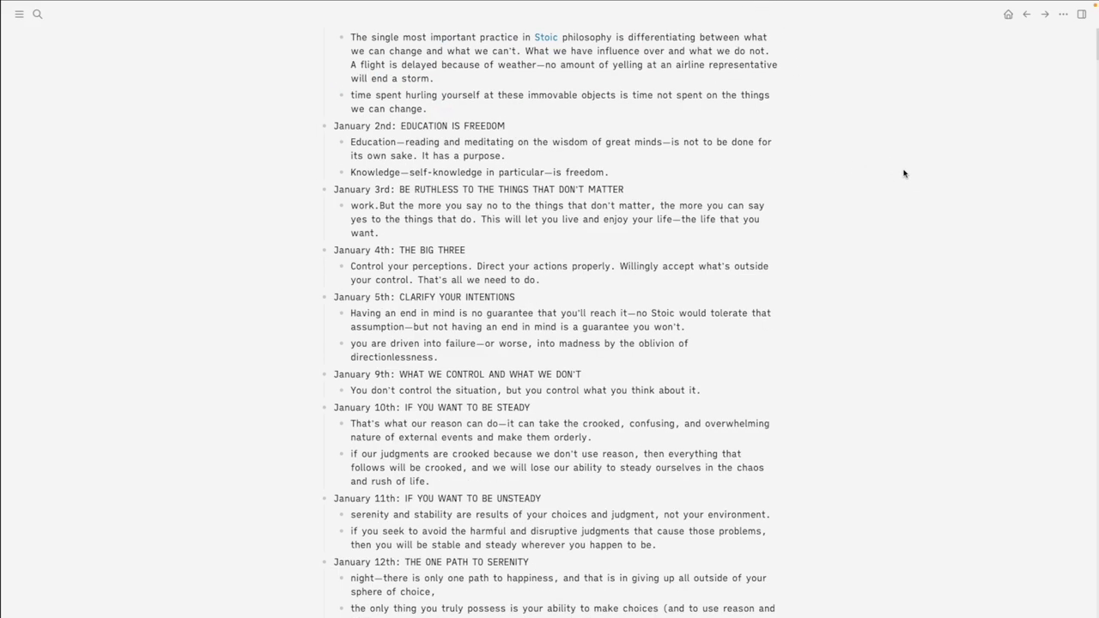
pyautogui.scroll(-10, 903, 174)
pyautogui.scroll(20, 903, 176)
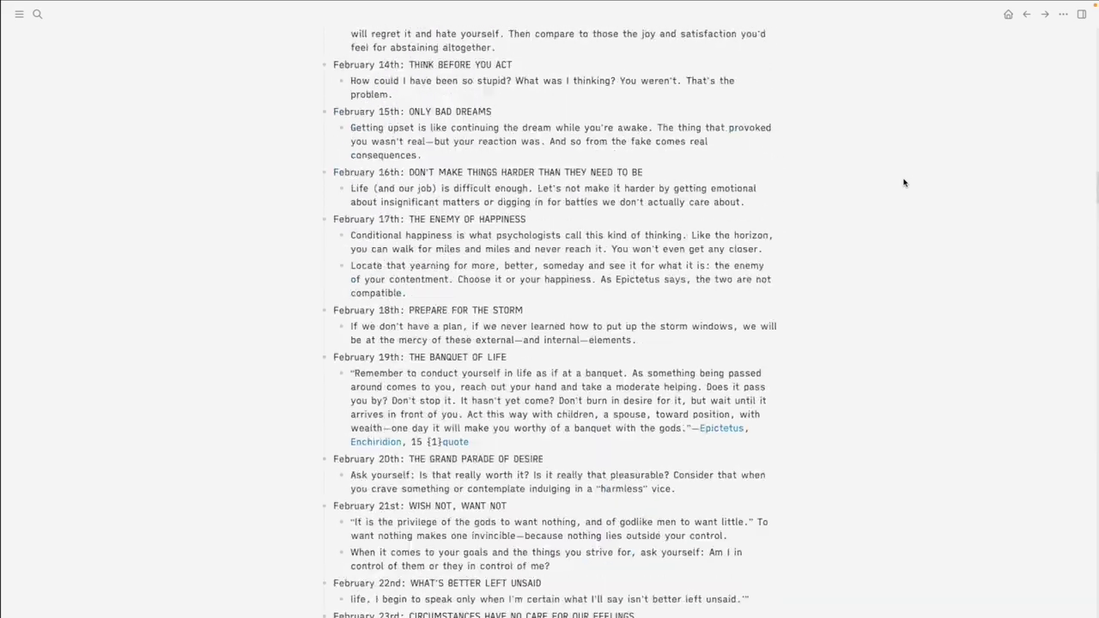
pyautogui.scroll(2, 903, 182)
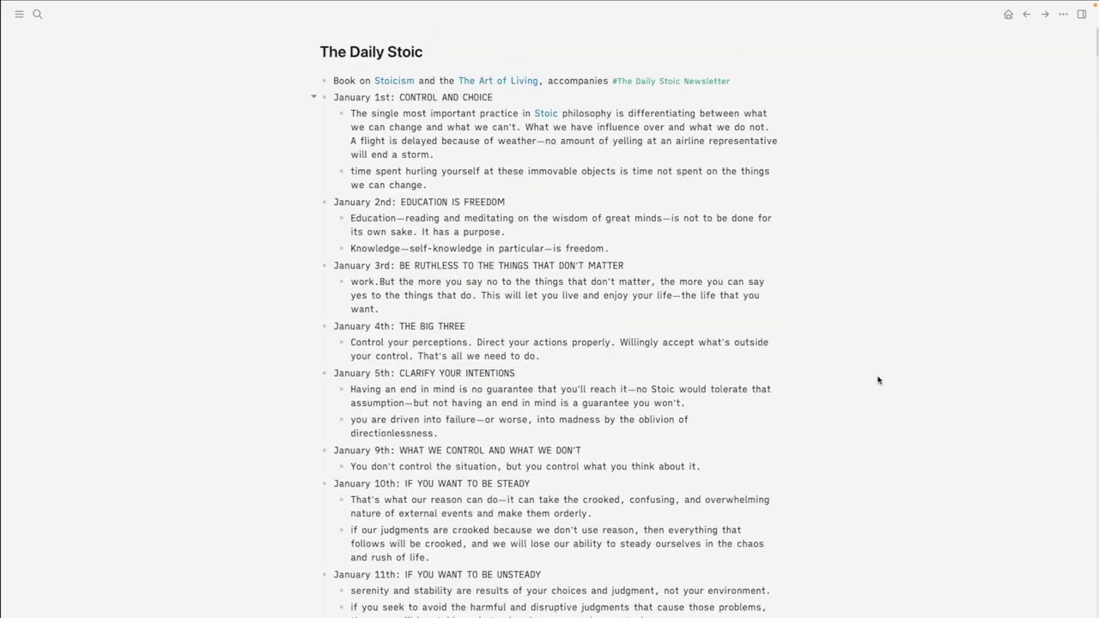
# - Create a new page named "Article on the daily stoic"
pyautogui.press('super+k')
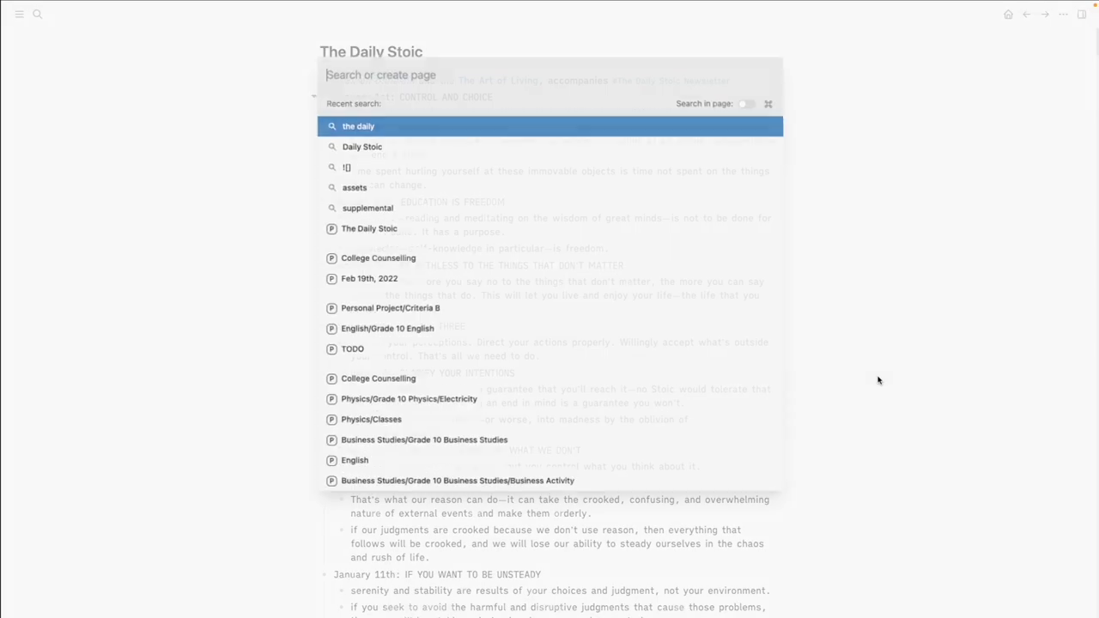
pyautogui.write('The Daily')
pyautogui.press('super+BackSpace')
pyautogui.write('A')
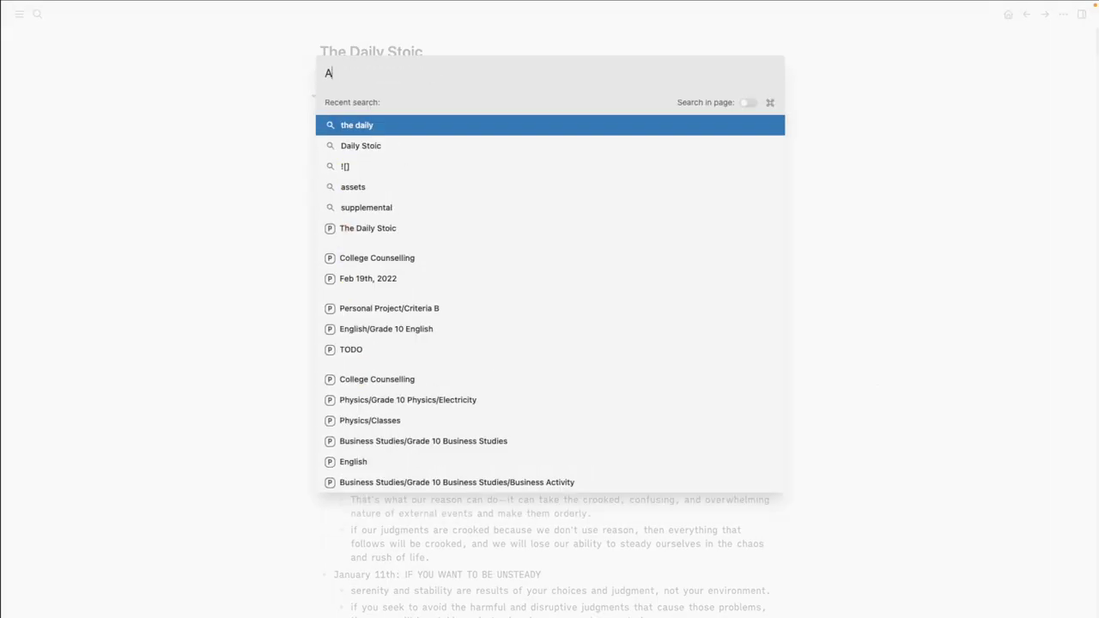
pyautogui.write('rticle on the daily stoic')
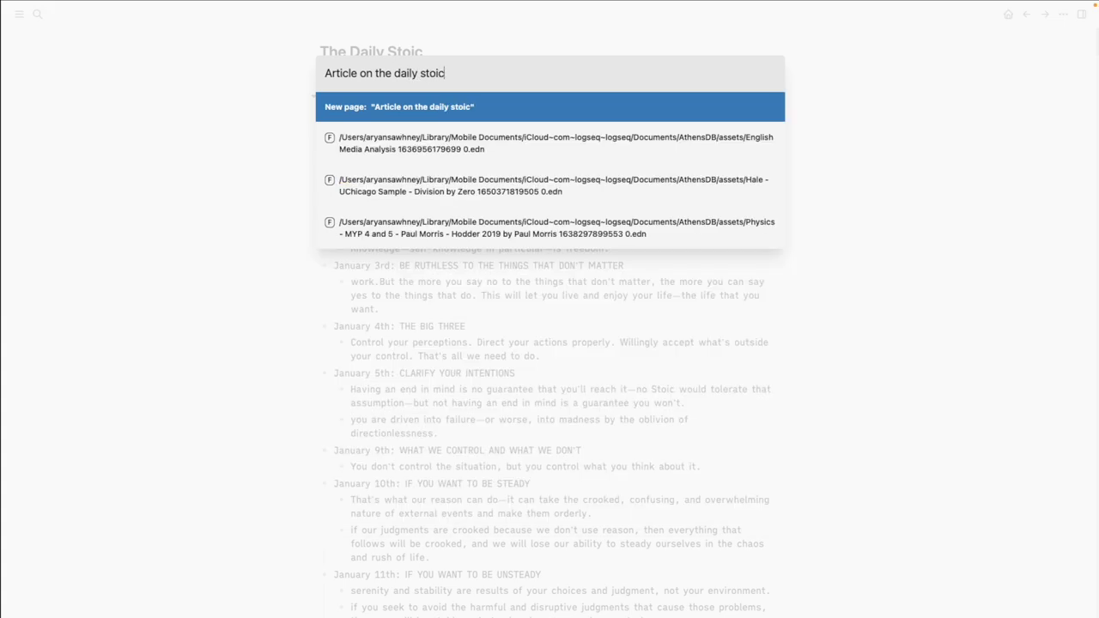
pyautogui.press('Return')
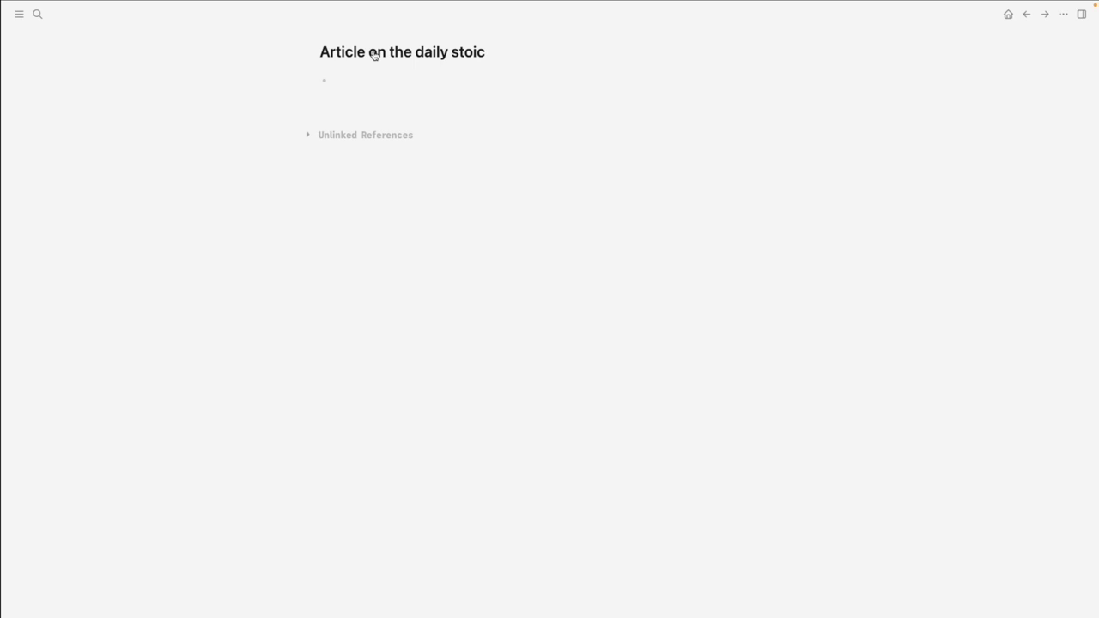
# - Insert a link to the existing page The Daily Stoic in the first block of the article page
pyautogui.write('[[')
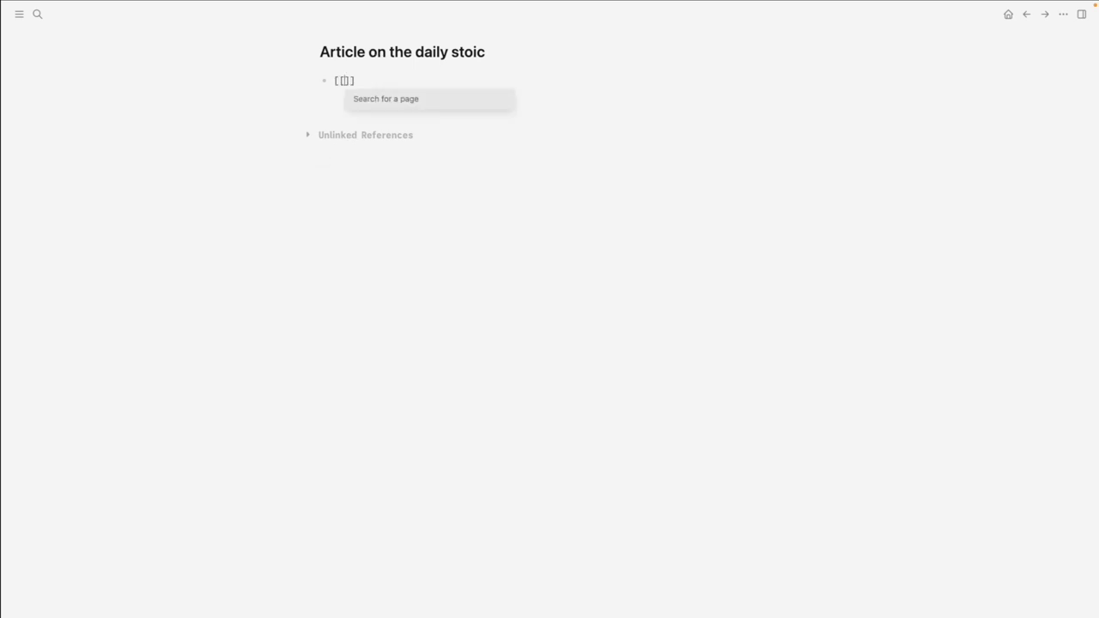
pyautogui.write('daily stoic')
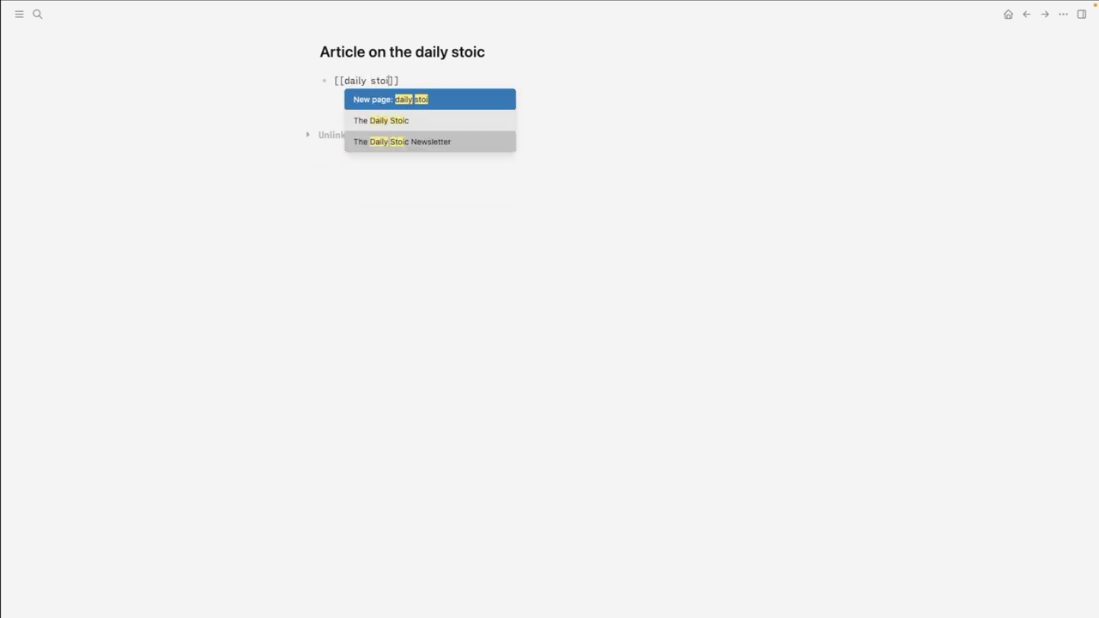
pyautogui.press('Down')
pyautogui.press('Return')
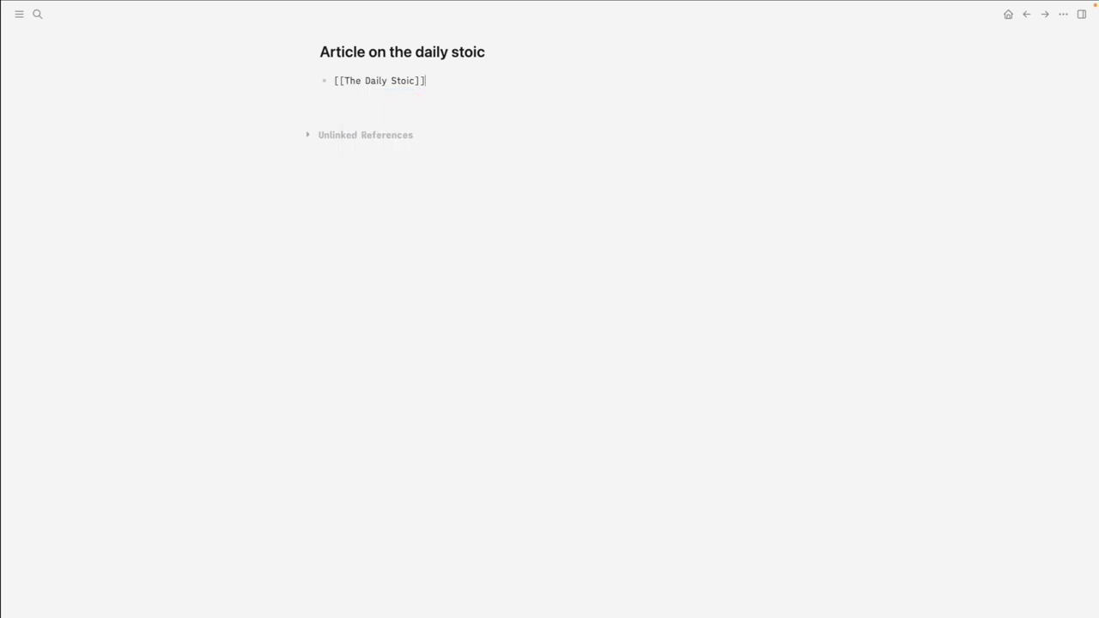
# - Turn the block with The Daily Stoic link into a page property by prefixing it with "relatesTo::"
pyautogui.press('Return')
pyautogui.write('relates to')
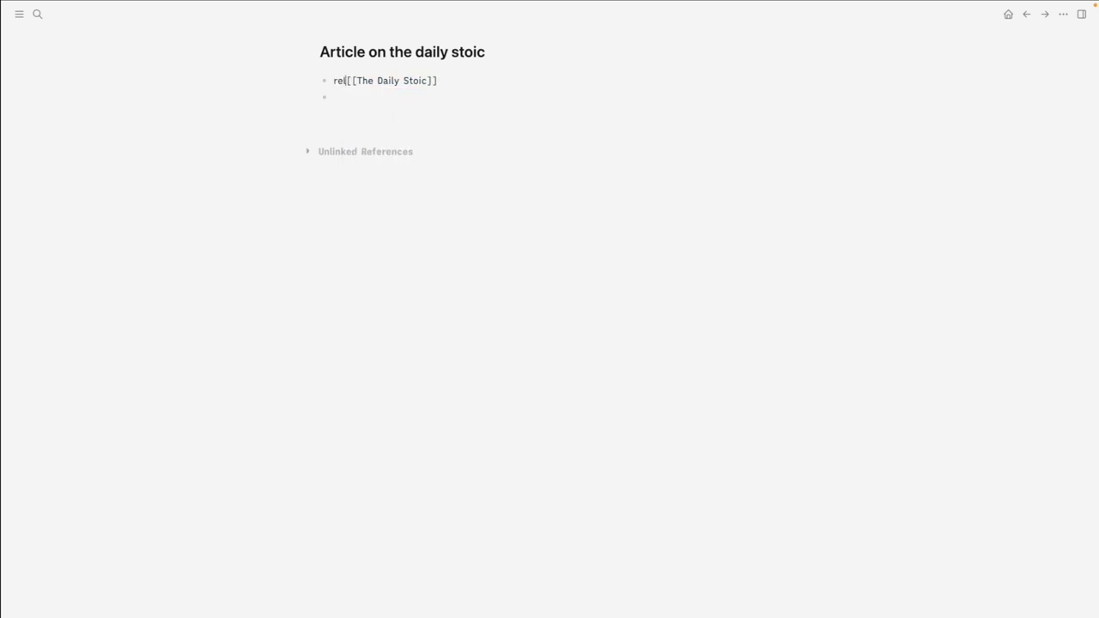
pyautogui.press('BackSpace')
pyautogui.press('BackSpace')
pyautogui.press('BackSpace')
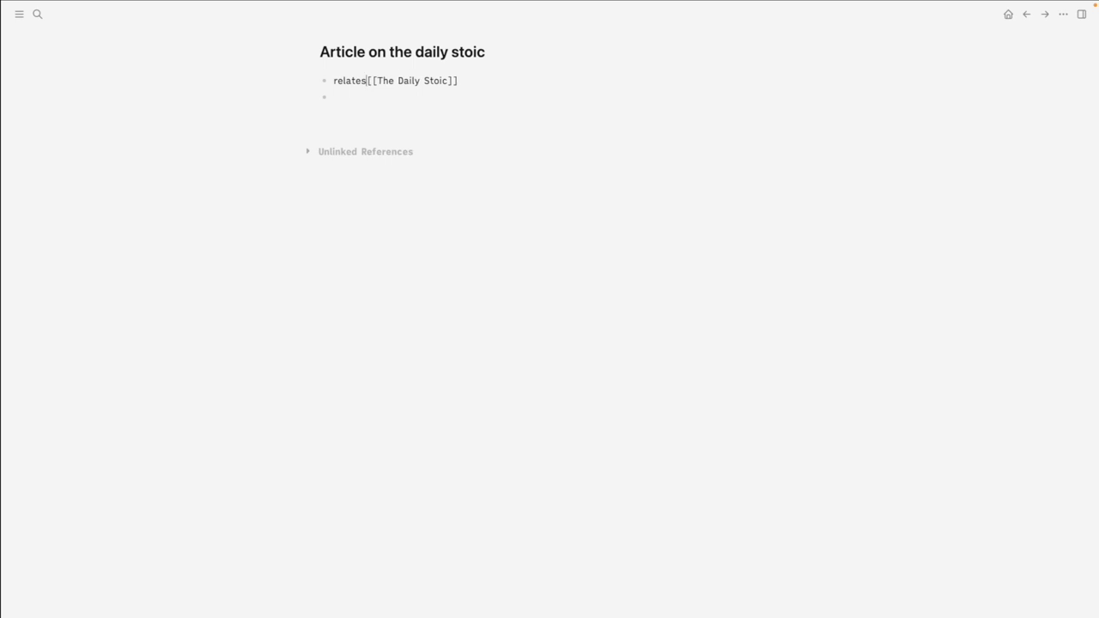
pyautogui.write('To::')
pyautogui.press('Return')
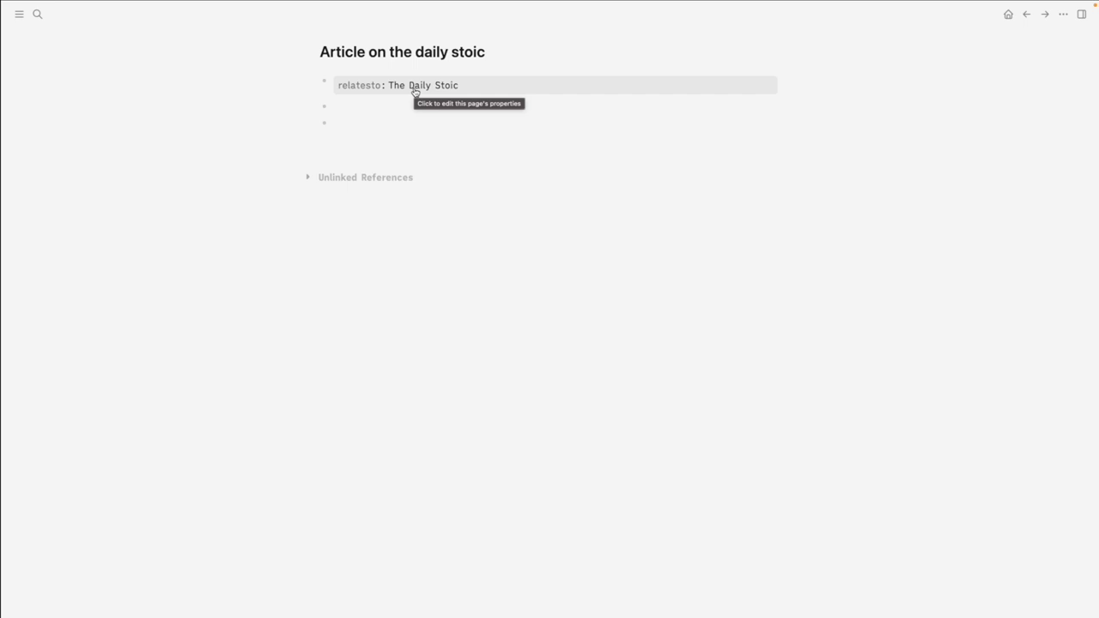
# - Return to The Daily Stoic page and create a namespaced page named "The Daily Stoic/Blog Post"
pyautogui.click(415, 86)
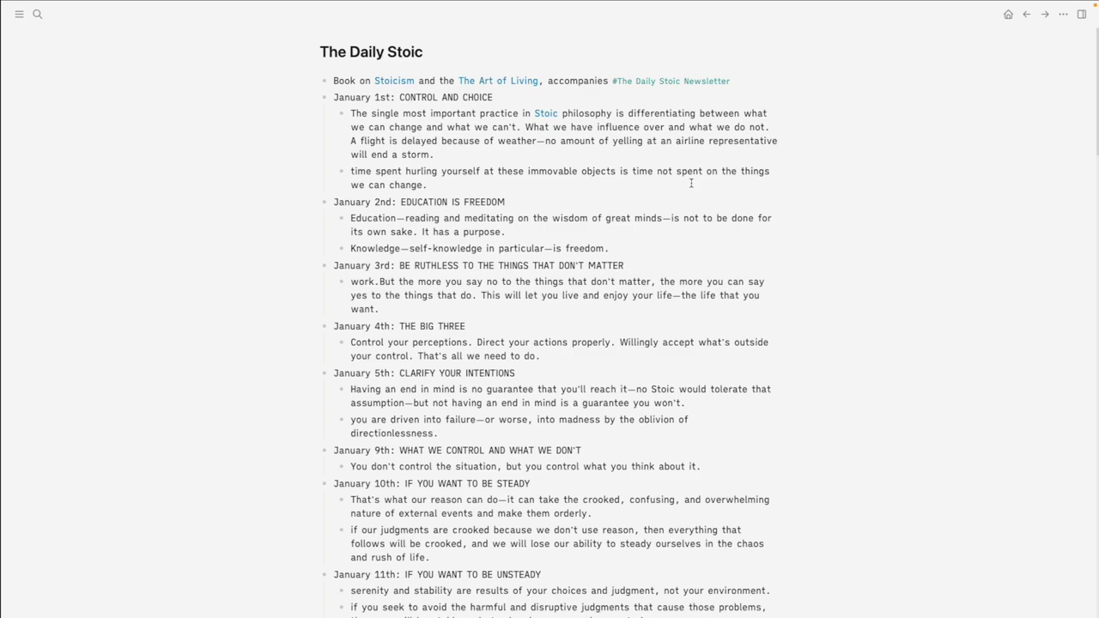
pyautogui.hotkey('ctrl', 'k')
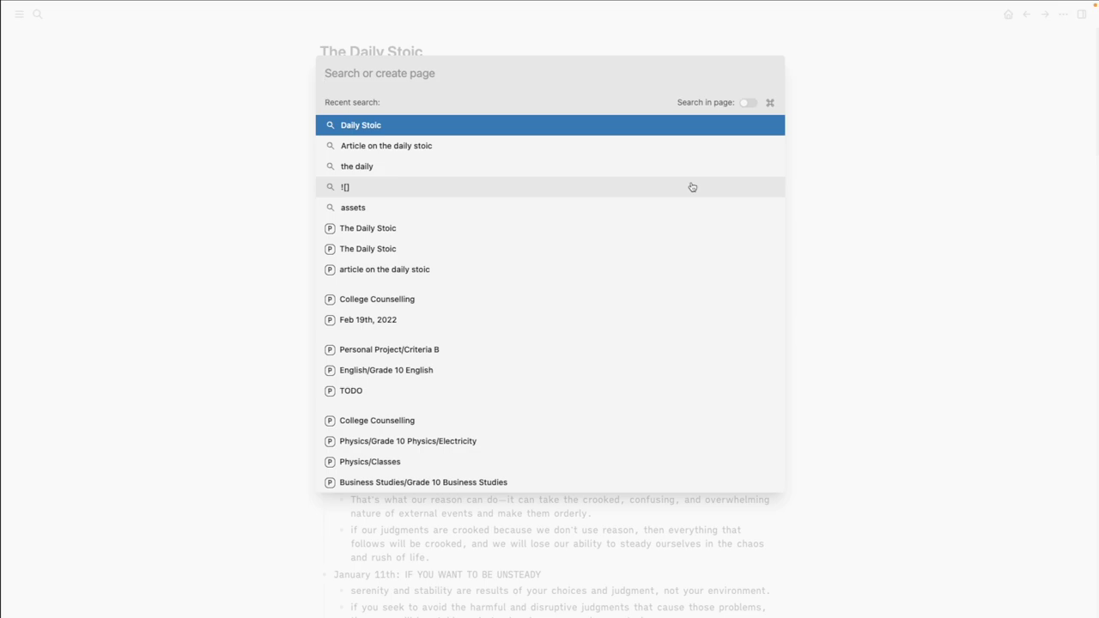
pyautogui.write('The Daily')
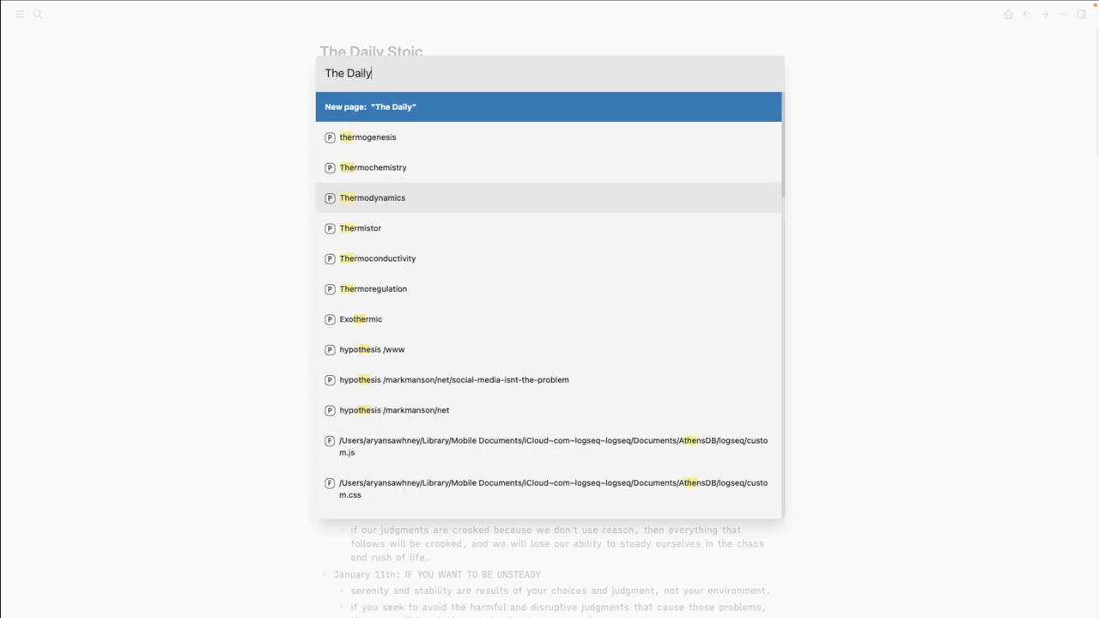
pyautogui.write(' Stoic/')
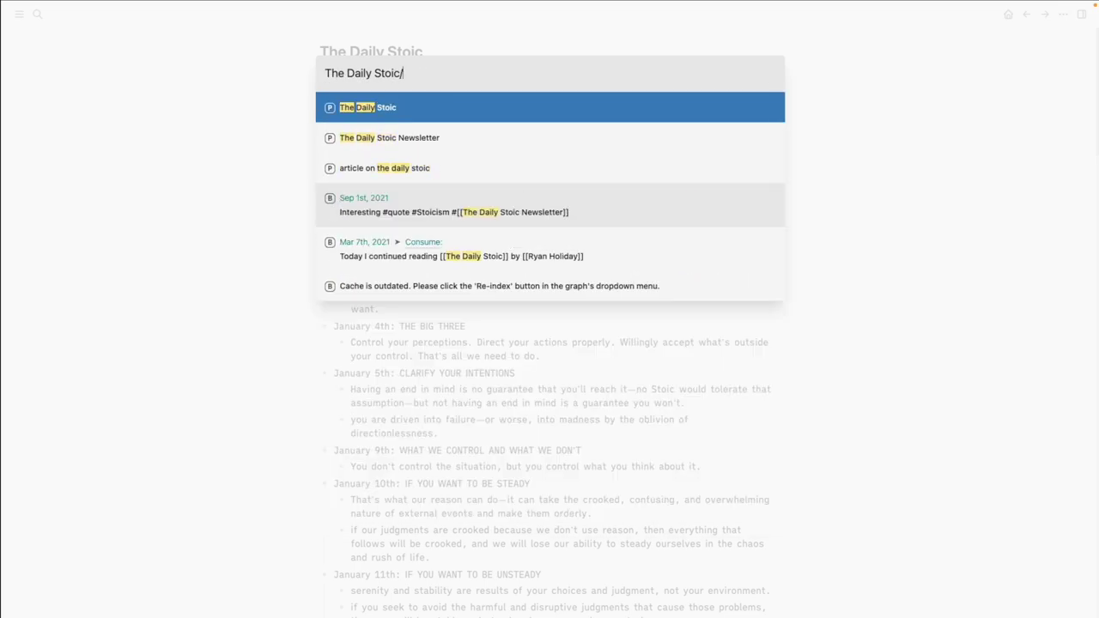
pyautogui.write('Blog Post')
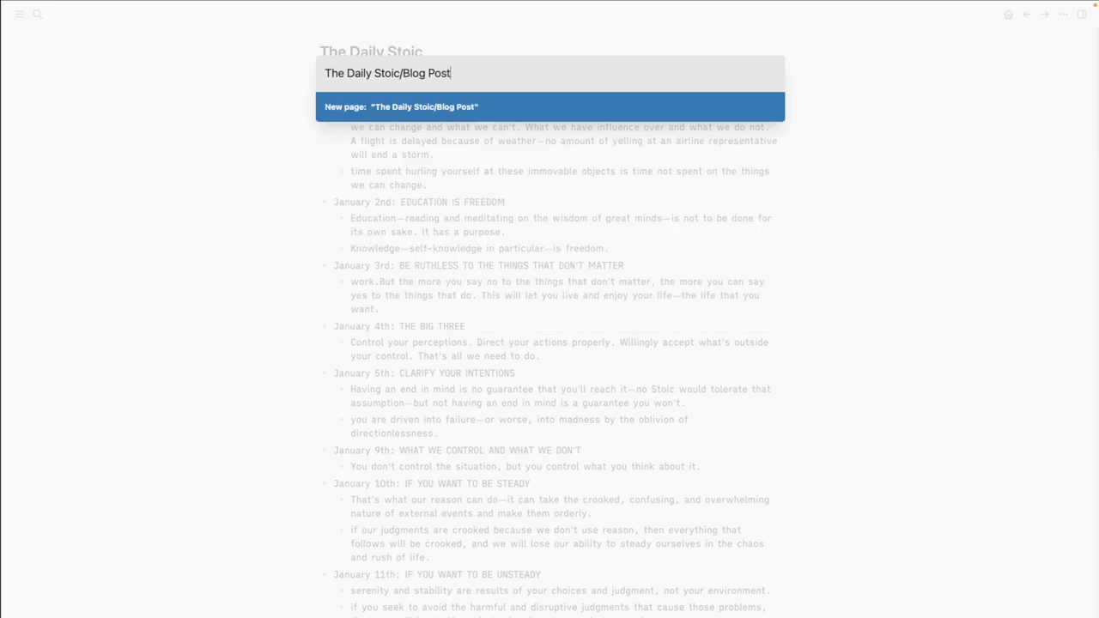
pyautogui.press('Return')
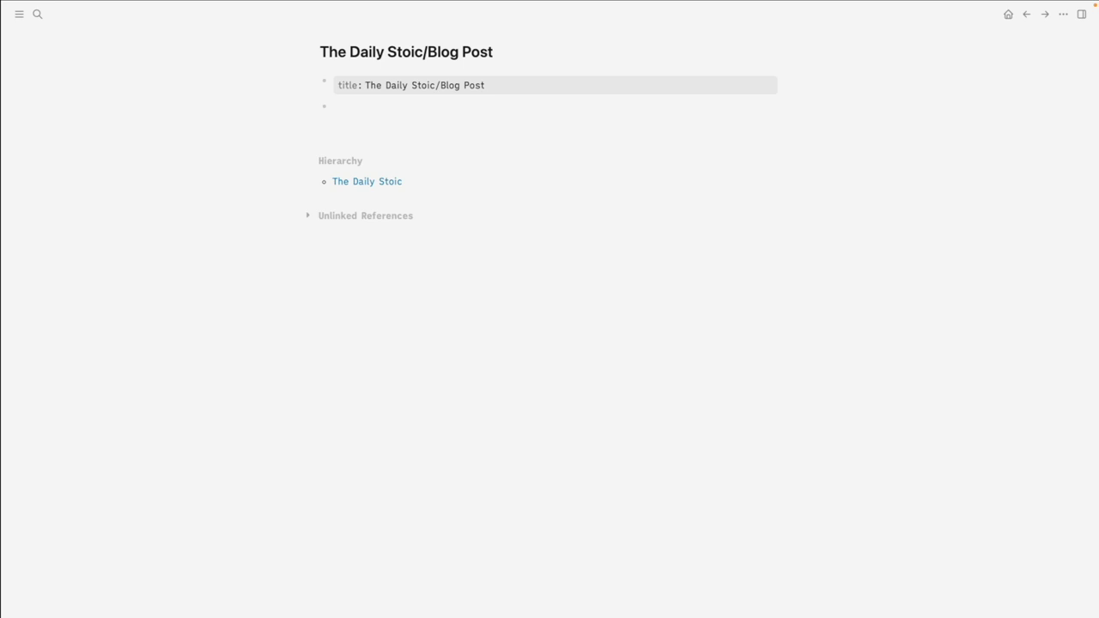
# - Delete the title property and the extra empty block from the Blog Post page
pyautogui.click(599, 91)
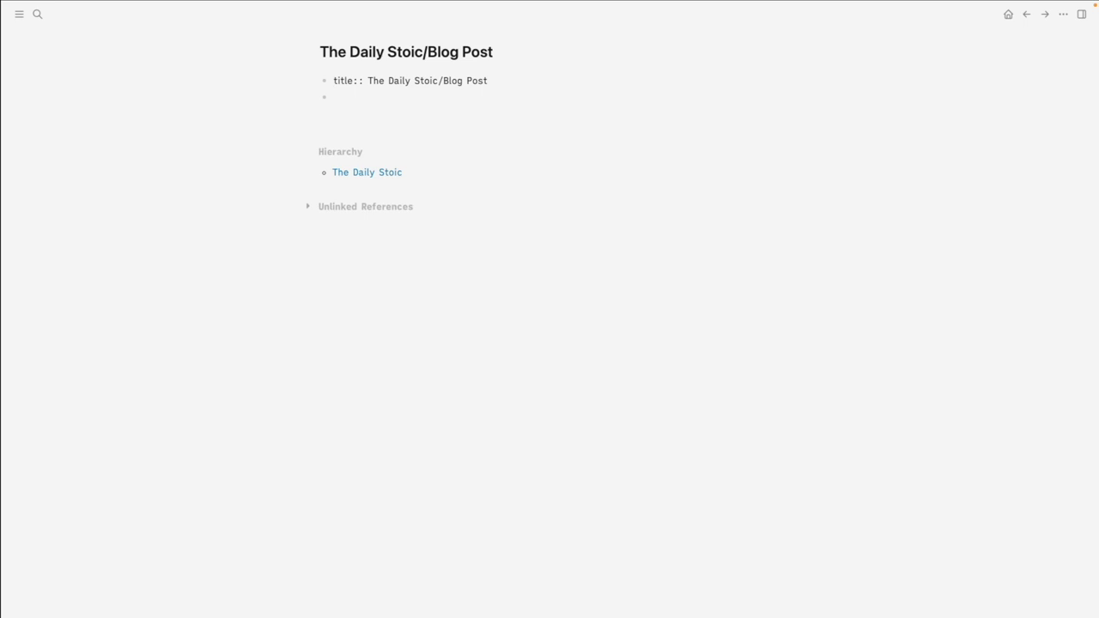
pyautogui.hotkey('ctrl', 'a')
pyautogui.press('BackSpace')
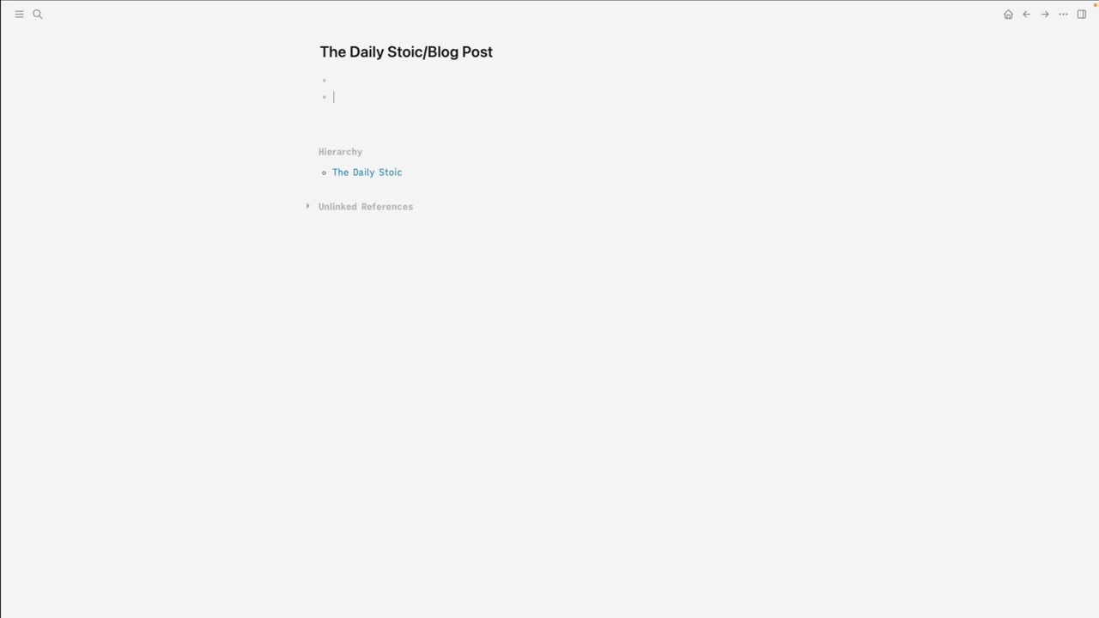
pyautogui.press('BackSpace')
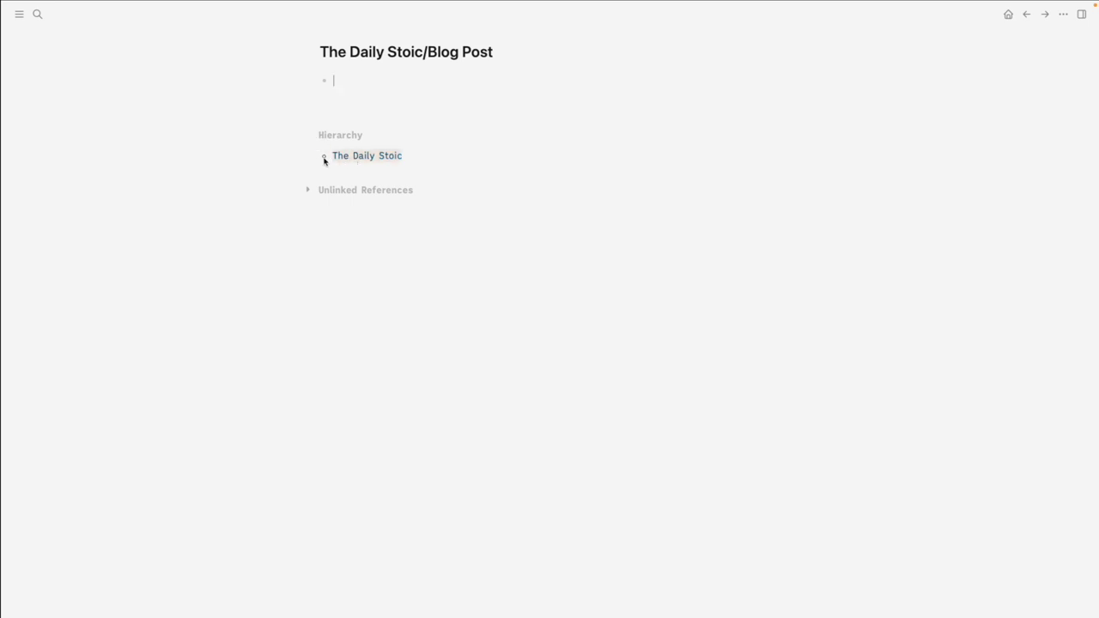
# - Open the parent page The Daily Stoic from the Blog Post page's hierarchy and examine the references and hierarchy below its notes
pyautogui.click(385, 157)
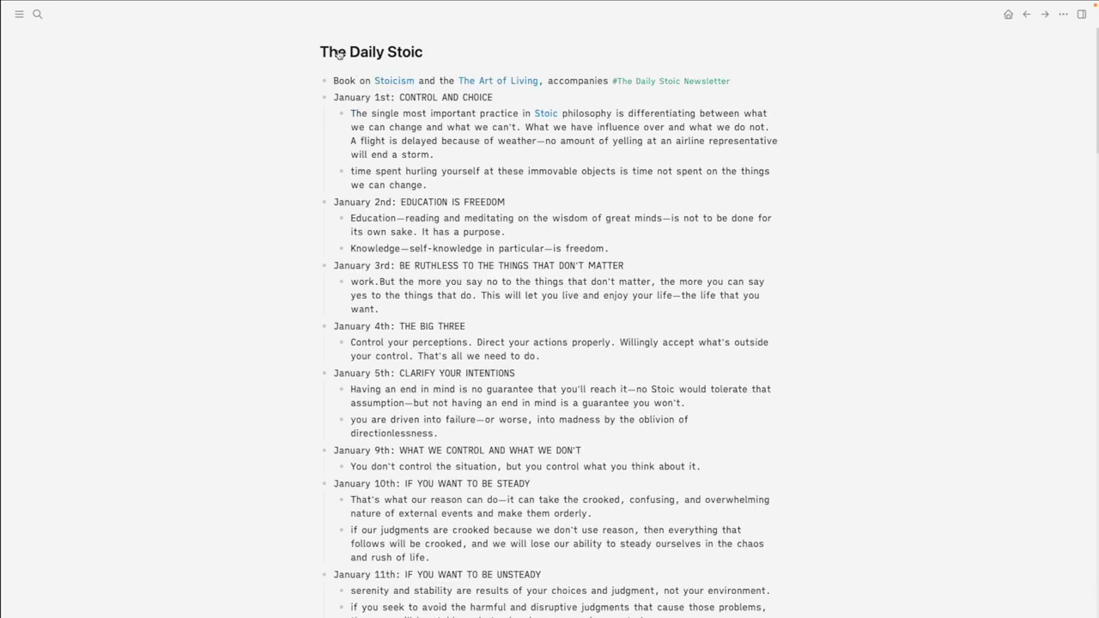
pyautogui.scroll(-3, 391, 139)
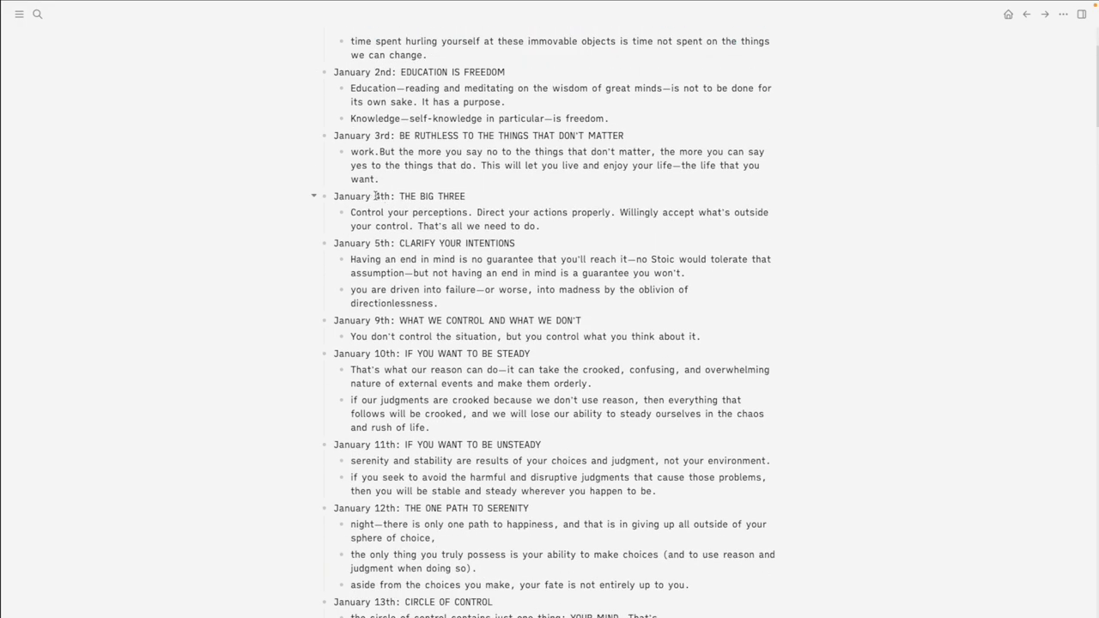
pyautogui.scroll(3, 325, 219)
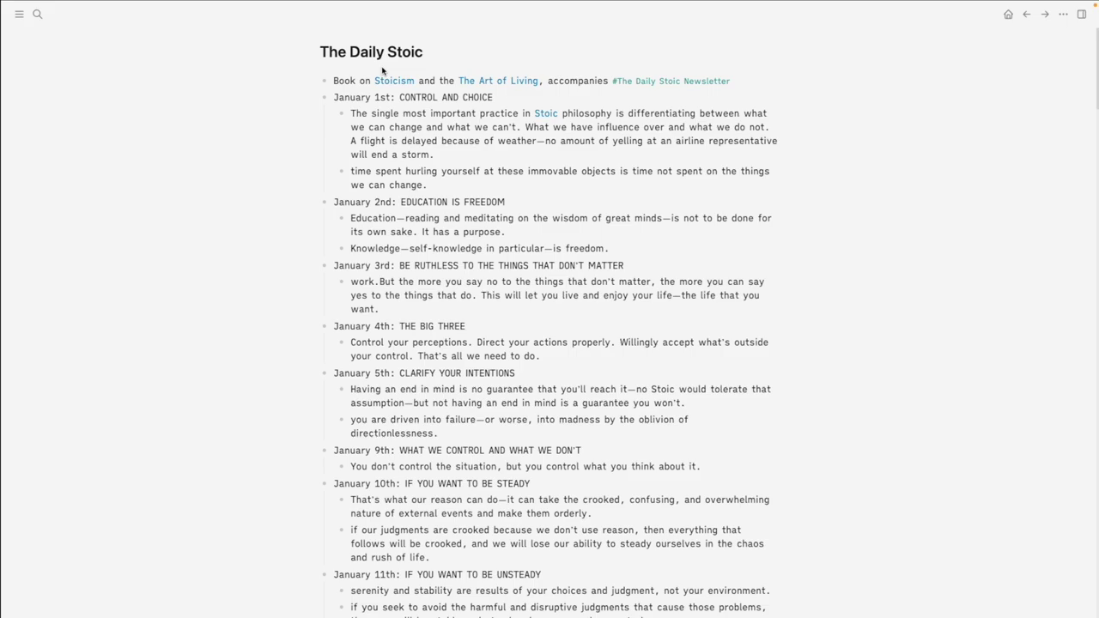
pyautogui.scroll(-20, 382, 71)
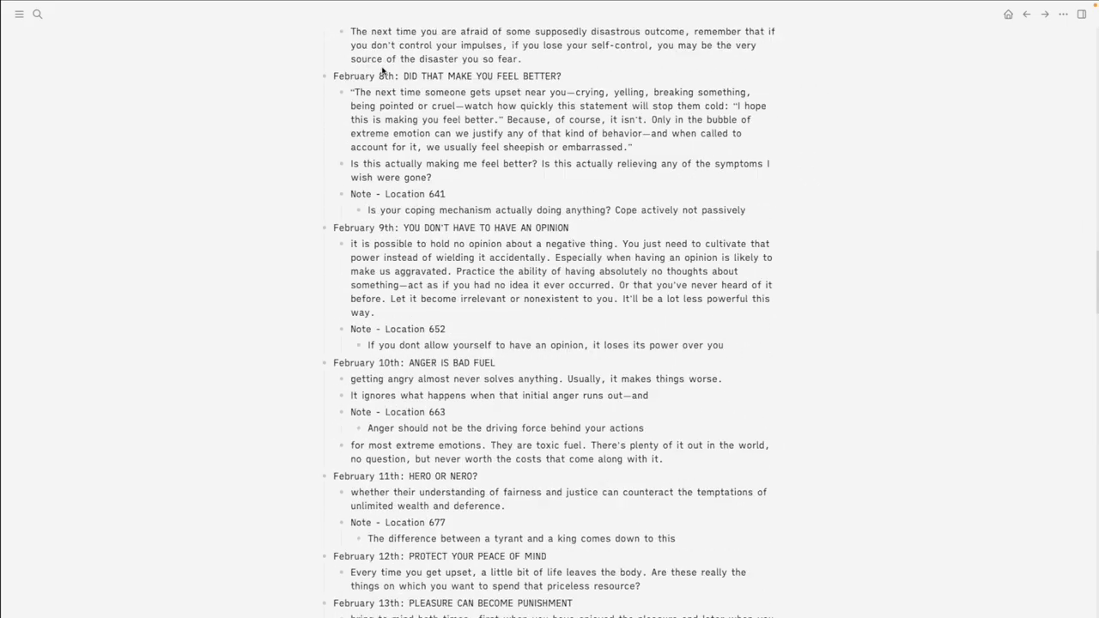
pyautogui.scroll(-20, 383, 68)
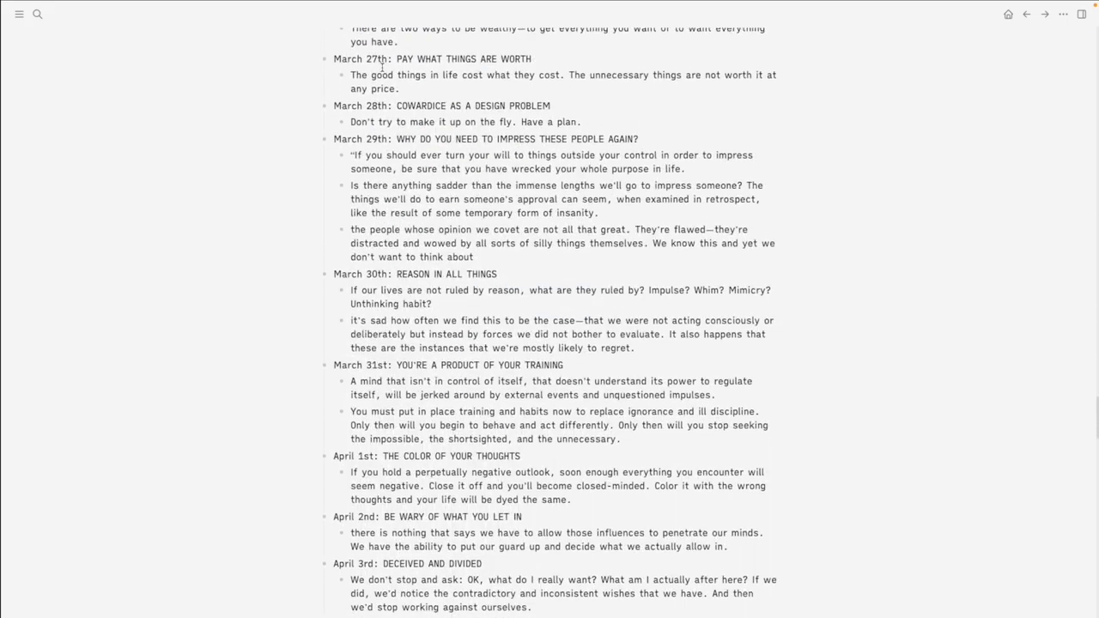
pyautogui.scroll(-20, 383, 67)
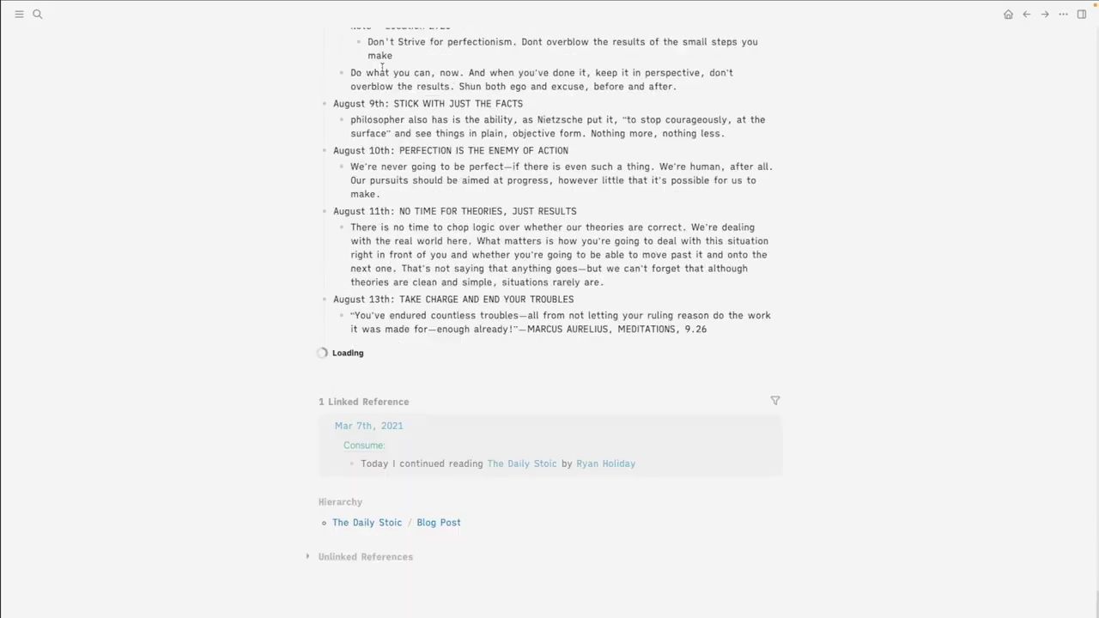
pyautogui.scroll(-2, 383, 67)
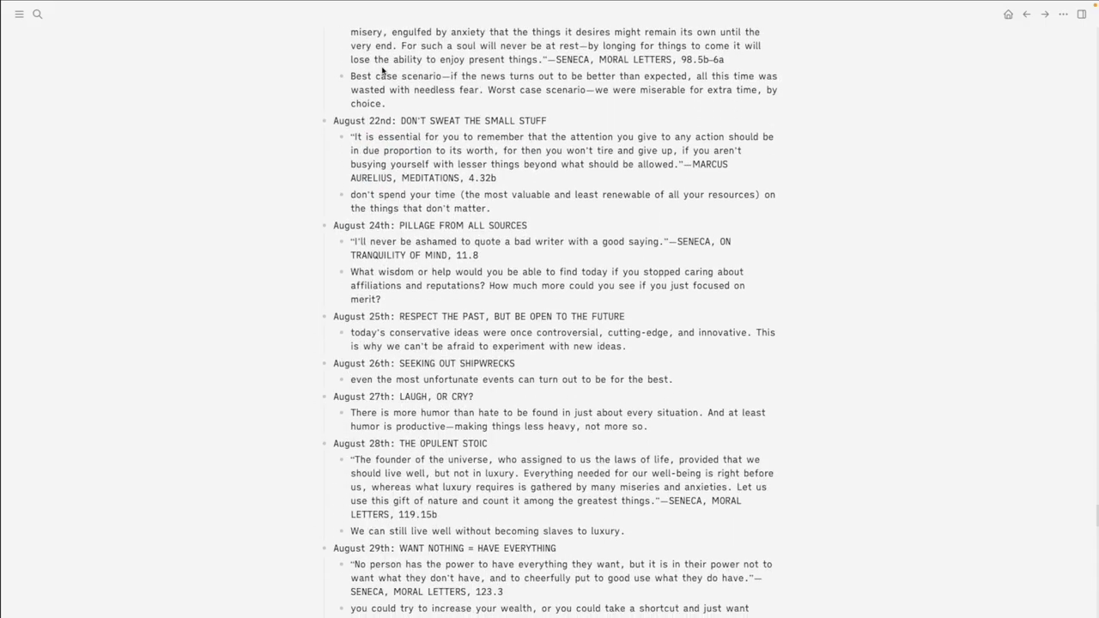
pyautogui.scroll(-20, 383, 70)
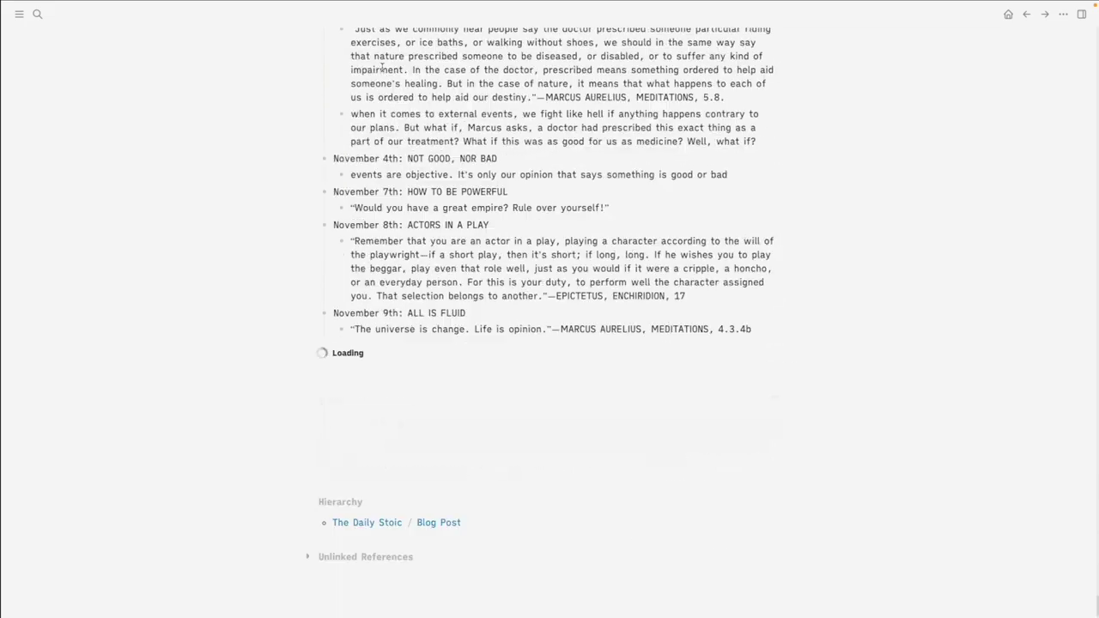
pyautogui.scroll(-20, 383, 67)
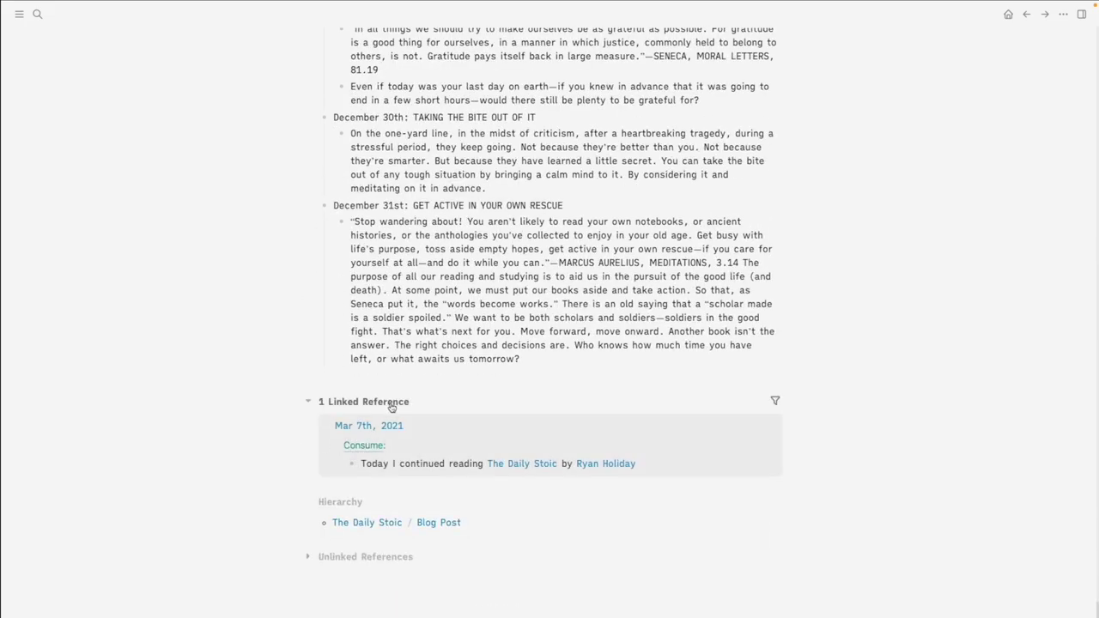
# - Collapse and re-expand the Hierarchy section of The Daily Stoic page, and collapse its Linked Reference section
pyautogui.click(351, 503)
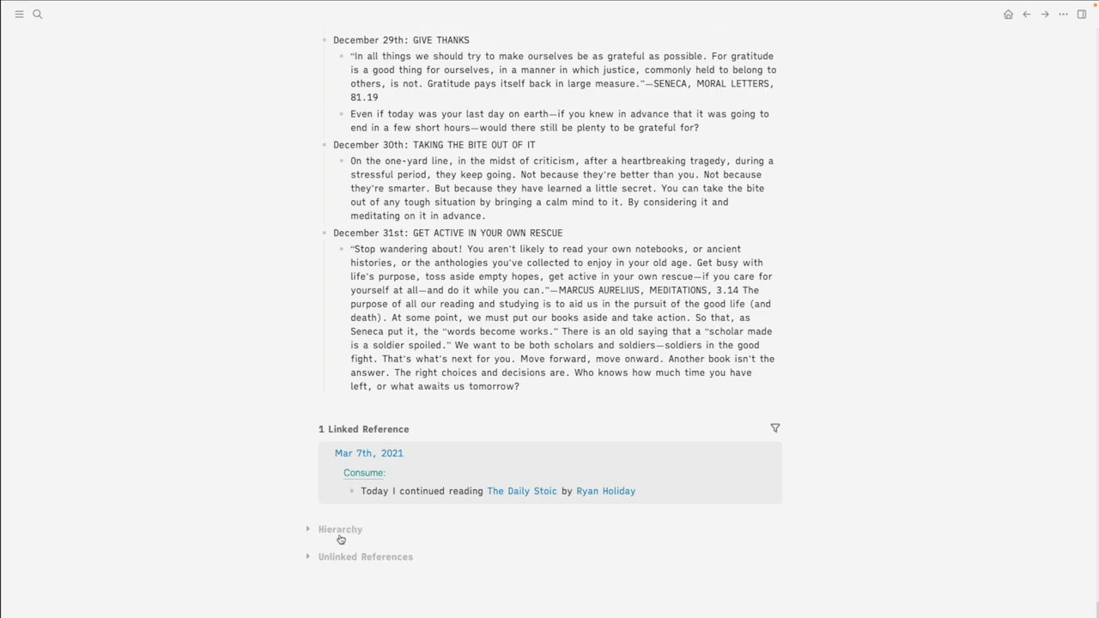
pyautogui.click(340, 533)
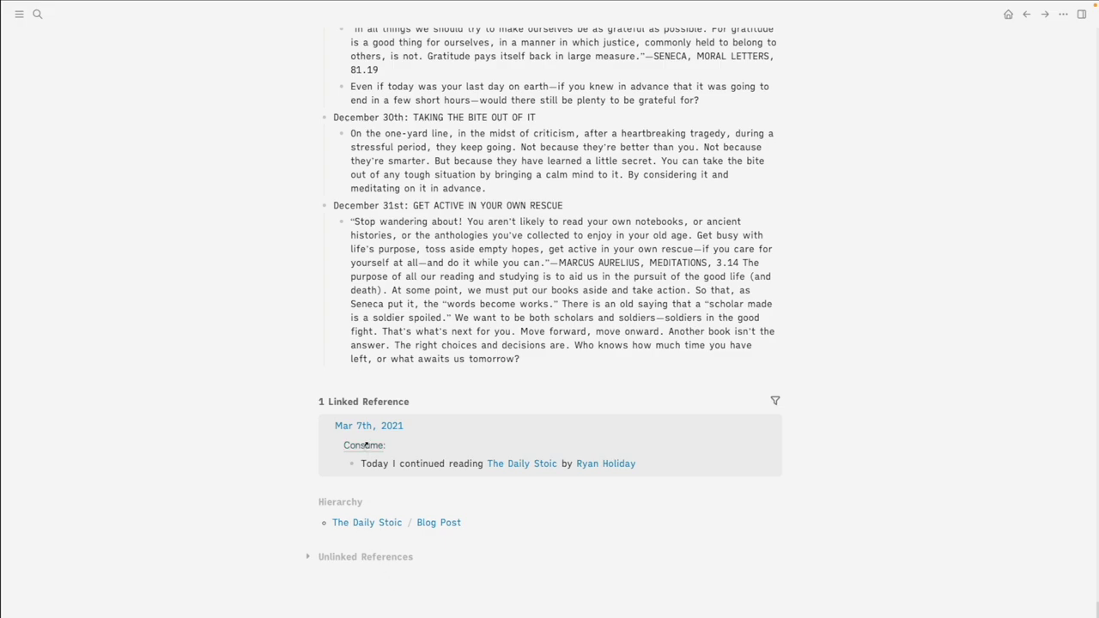
pyautogui.click(323, 403)
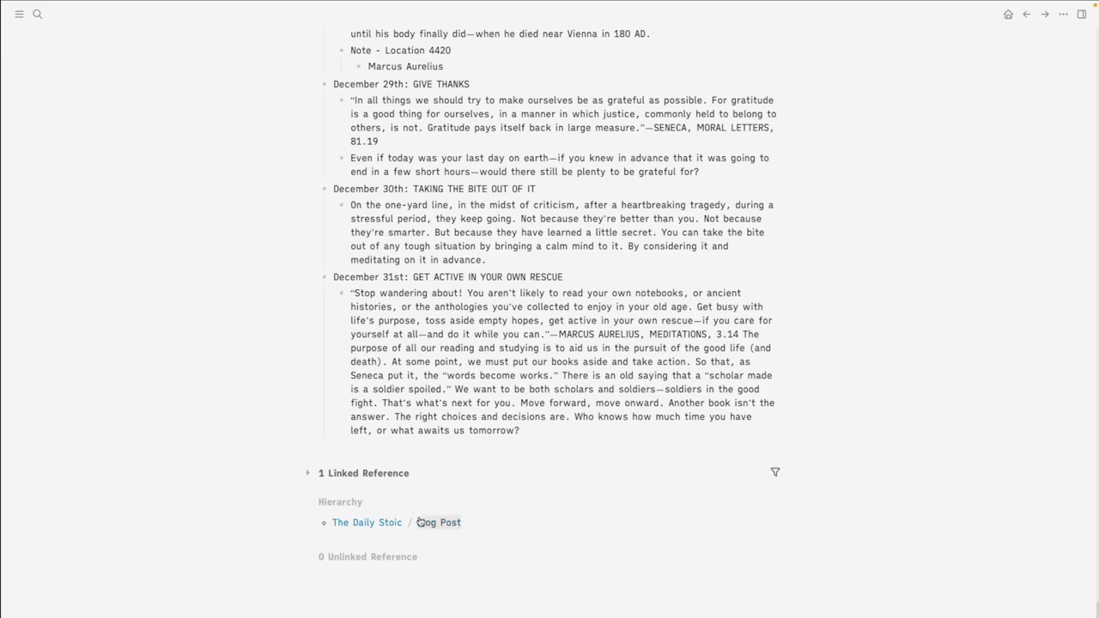
# - Add a block reading "The Daily Stoic/Highlights" above the January 1st note on The Daily Stoic page
pyautogui.moveTo(420, 522)
pyautogui.scroll(20, 363, 524)
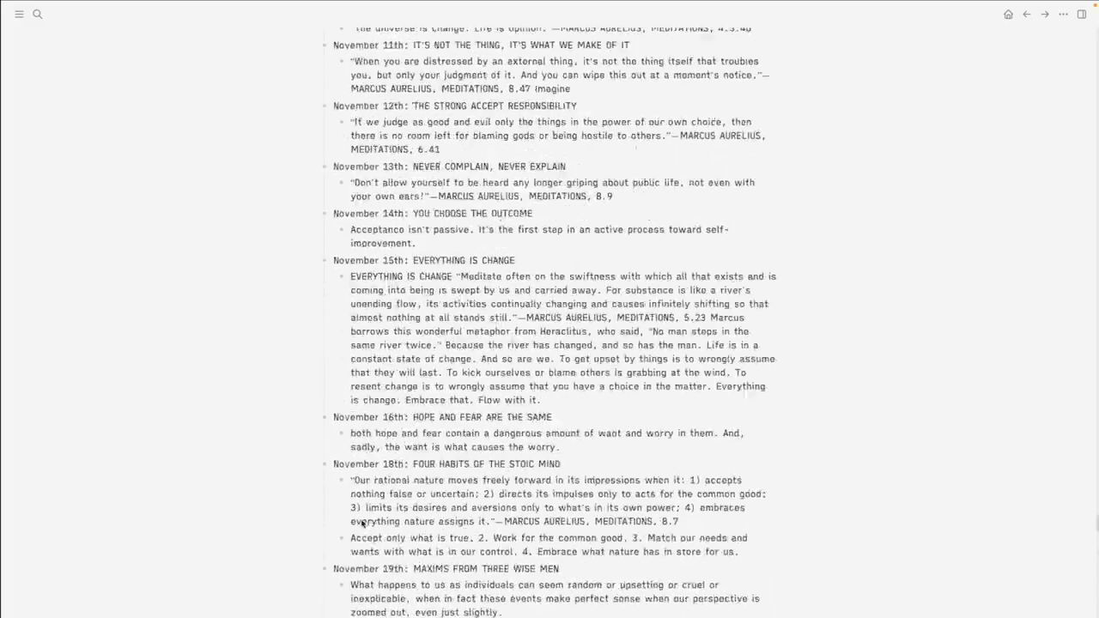
pyautogui.scroll(20, 361, 519)
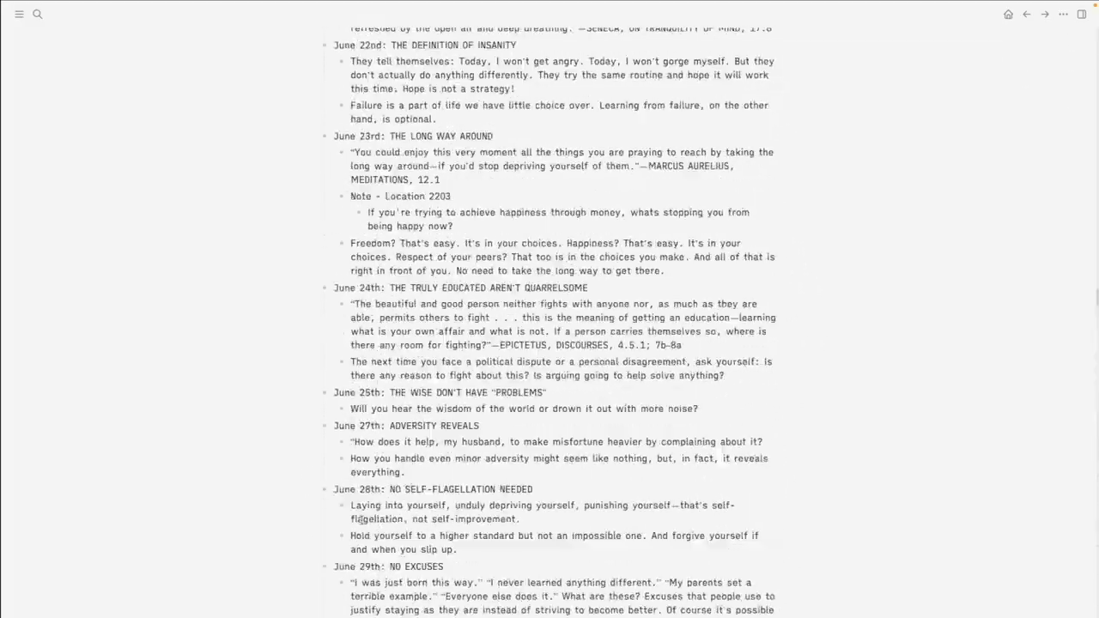
pyautogui.scroll(15, 362, 518)
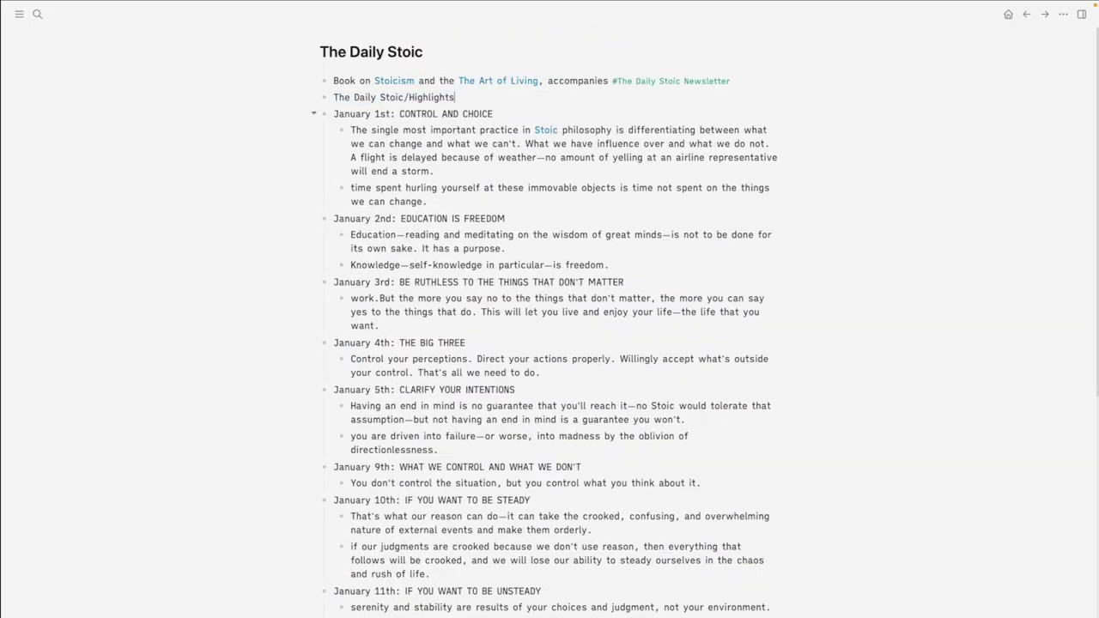
# - Select all dated note blocks from January 1st to the end of the page and indent them under The Daily Stoic/Highlights block
pyautogui.scroll(-20, 314, 120)
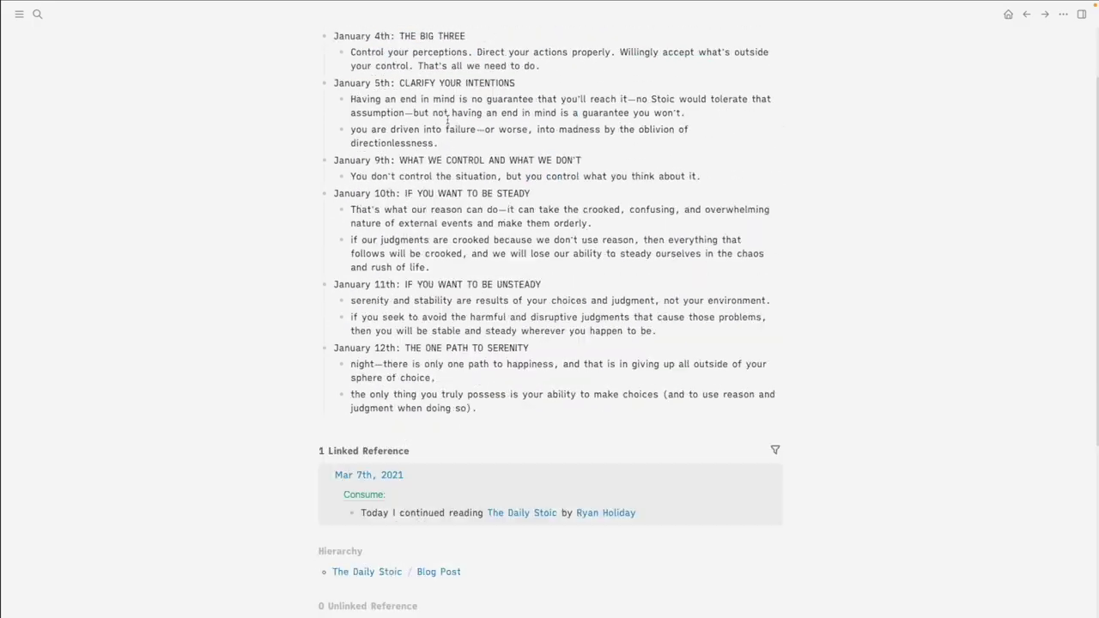
pyautogui.scroll(-20, 447, 123)
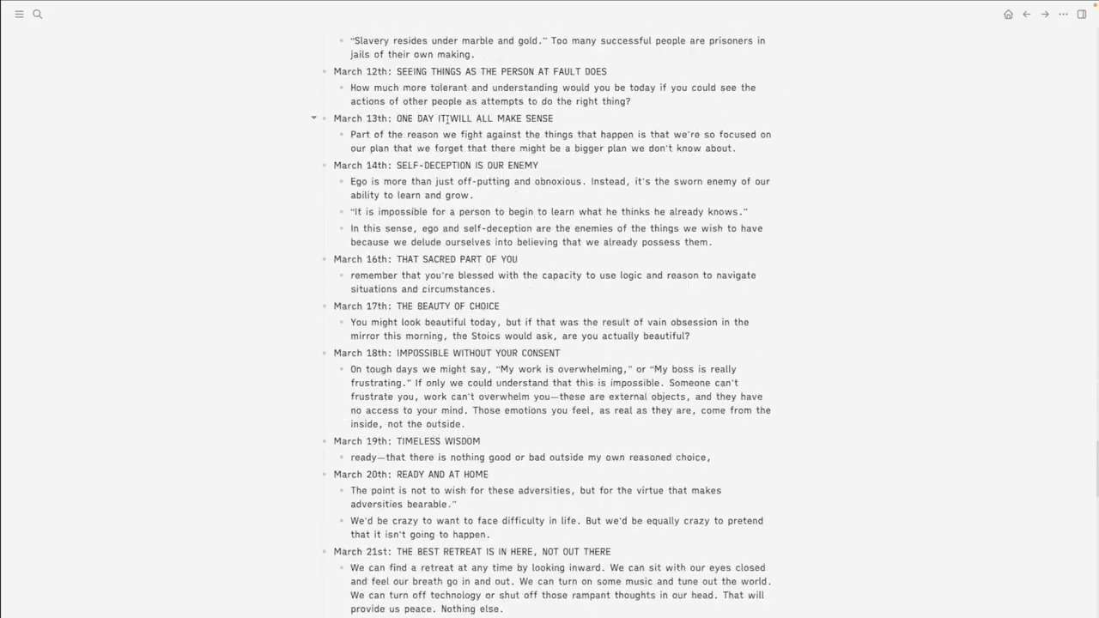
pyautogui.scroll(-20, 446, 120)
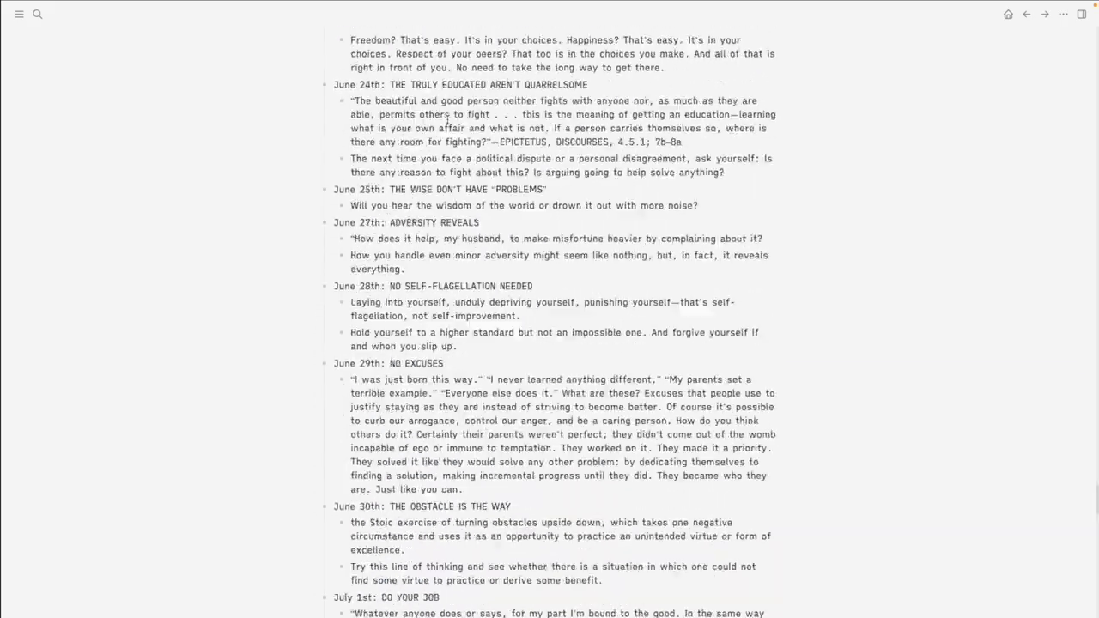
pyautogui.scroll(-15, 447, 123)
pyautogui.hotkey('ctrl', 'shift', 'a')
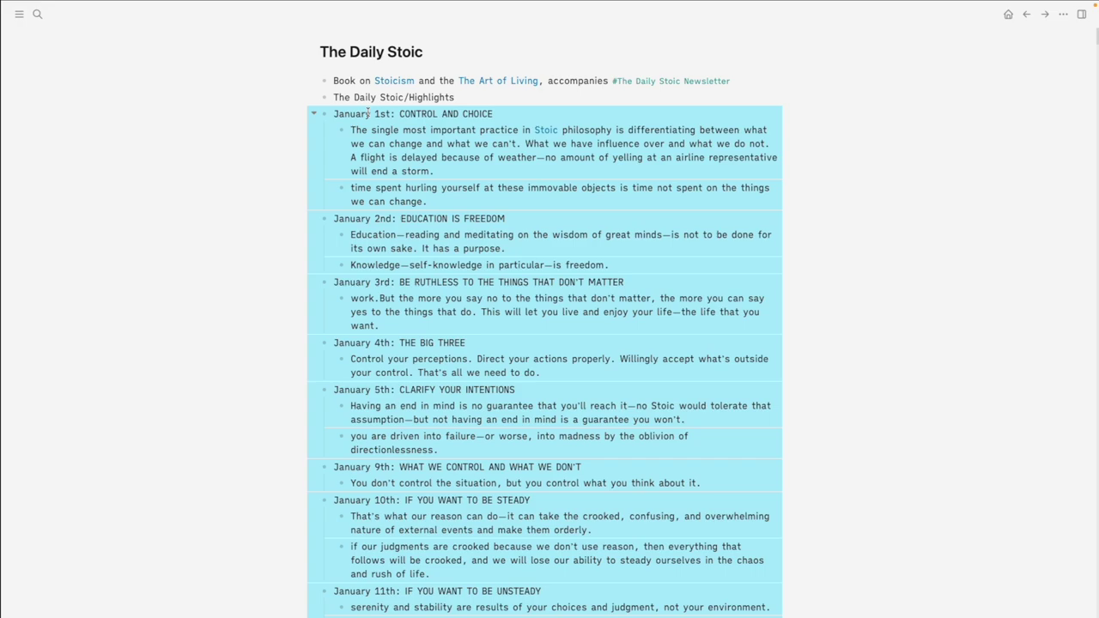
pyautogui.press('Tab')
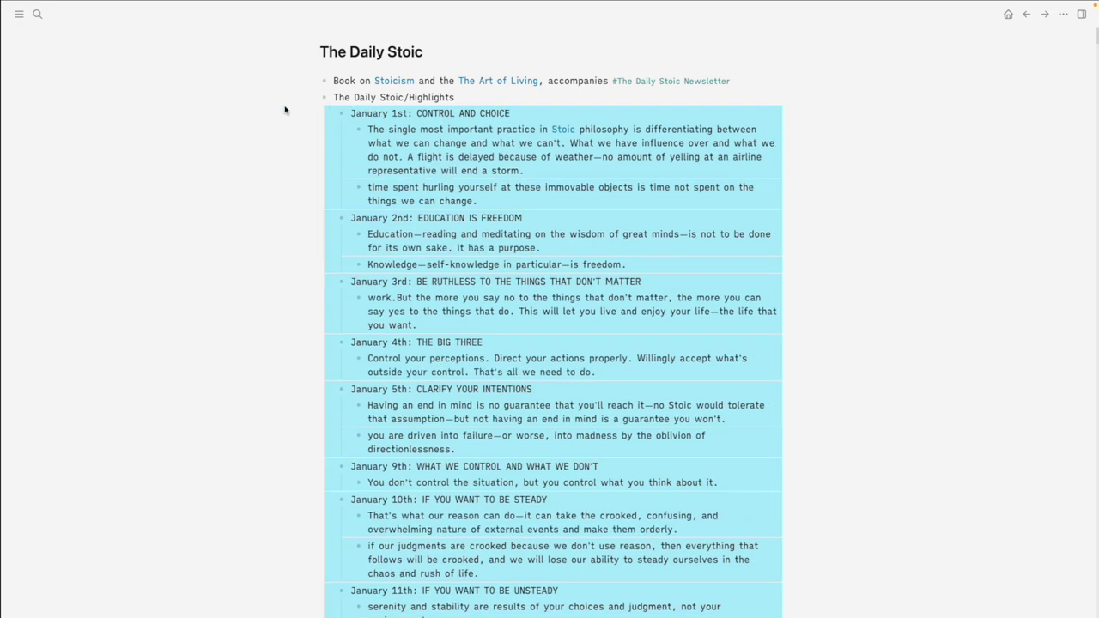
# - Collapse The Daily Stoic/Highlights block and turn it into a page
pyautogui.click(313, 98)
pyautogui.rightClick(327, 98)
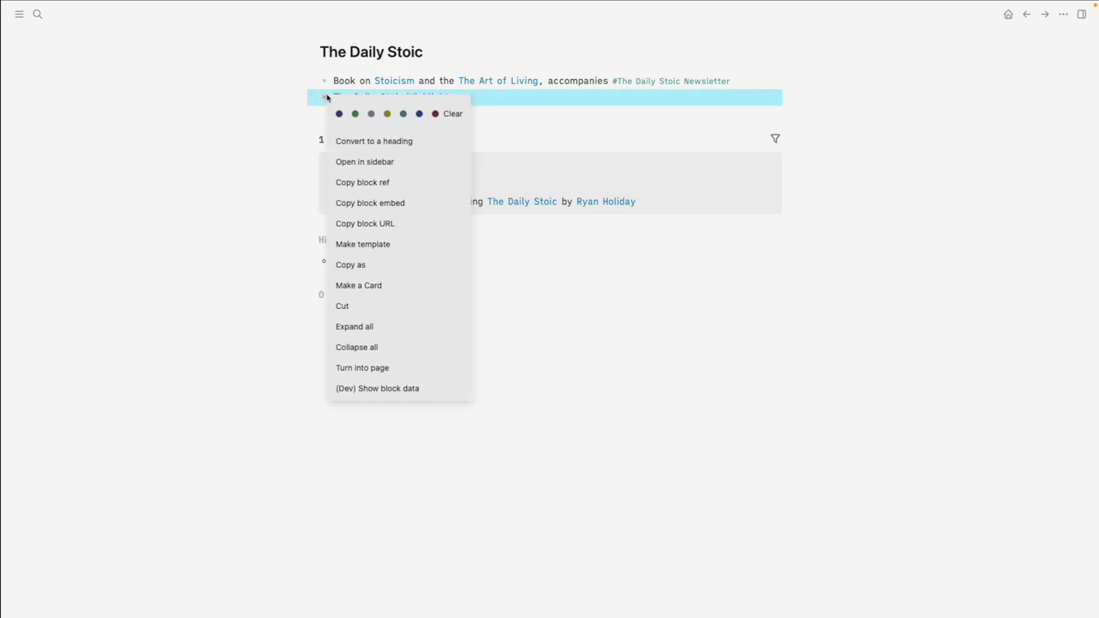
pyautogui.click(378, 370)
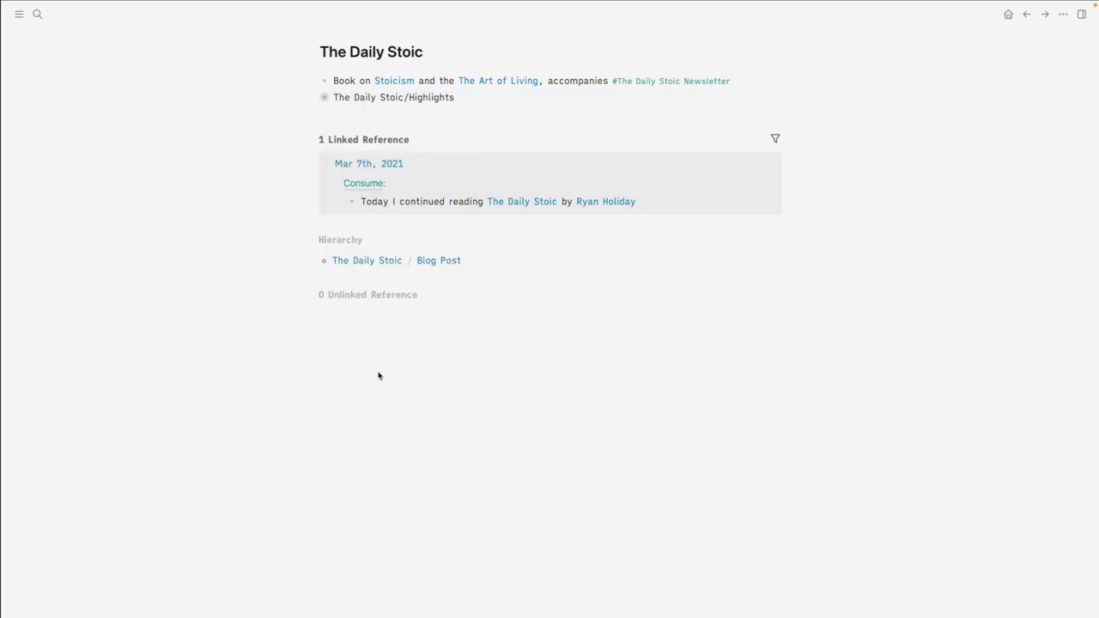
# - Open The Daily Stoic/Highlights page and examine its title property and the notes moved there
pyautogui.moveTo(386, 101)
pyautogui.click(421, 99)
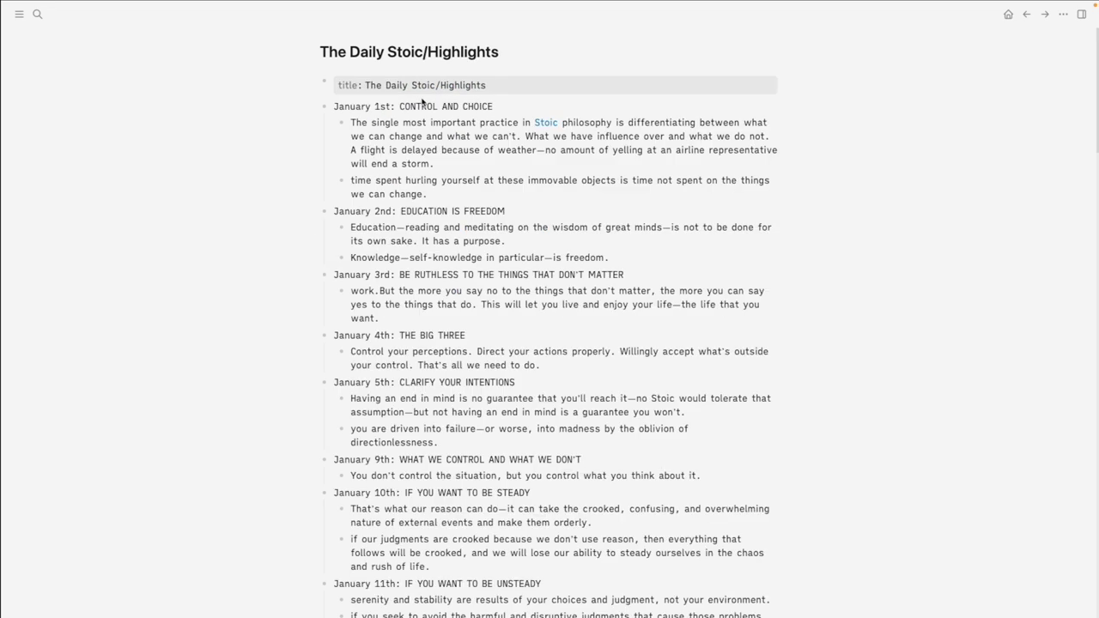
pyautogui.click(471, 81)
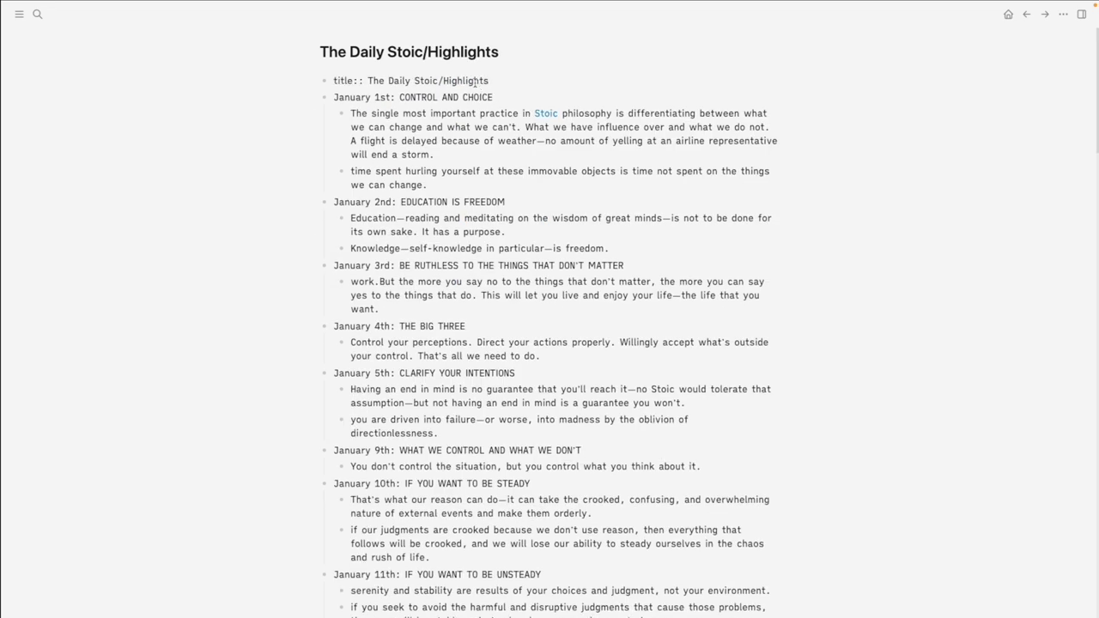
pyautogui.scroll(-20, 475, 82)
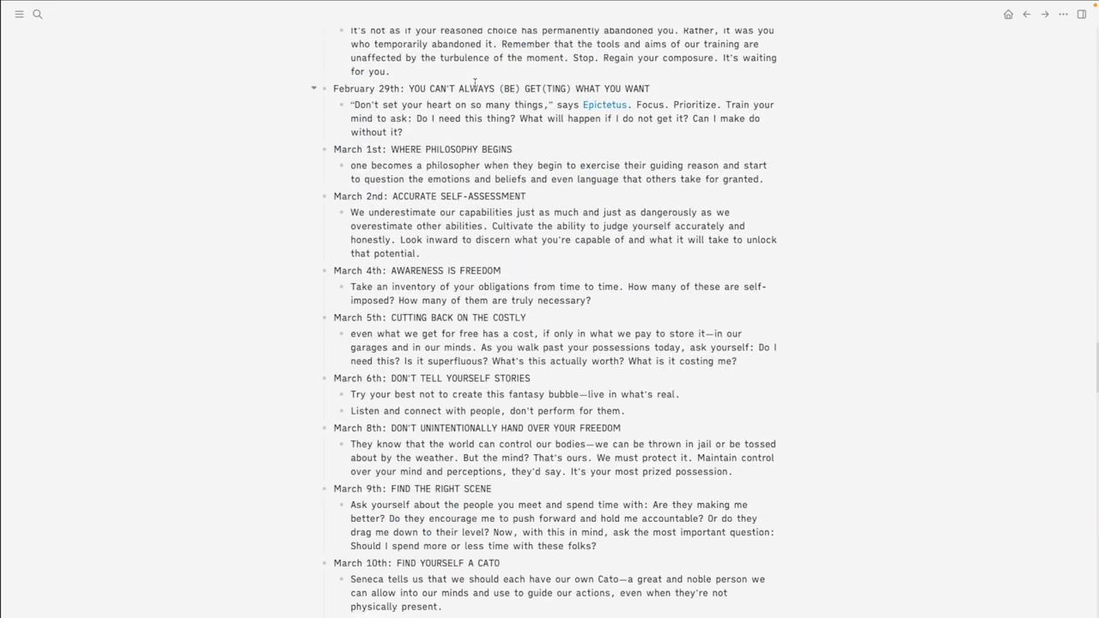
pyautogui.scroll(-20, 475, 83)
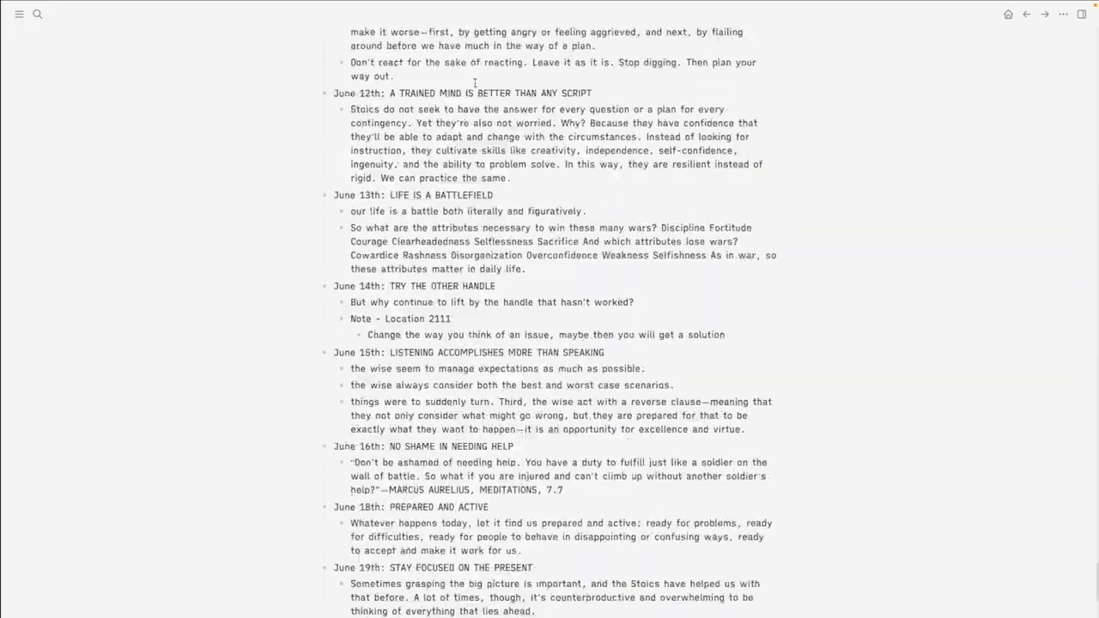
pyautogui.scroll(20, 475, 83)
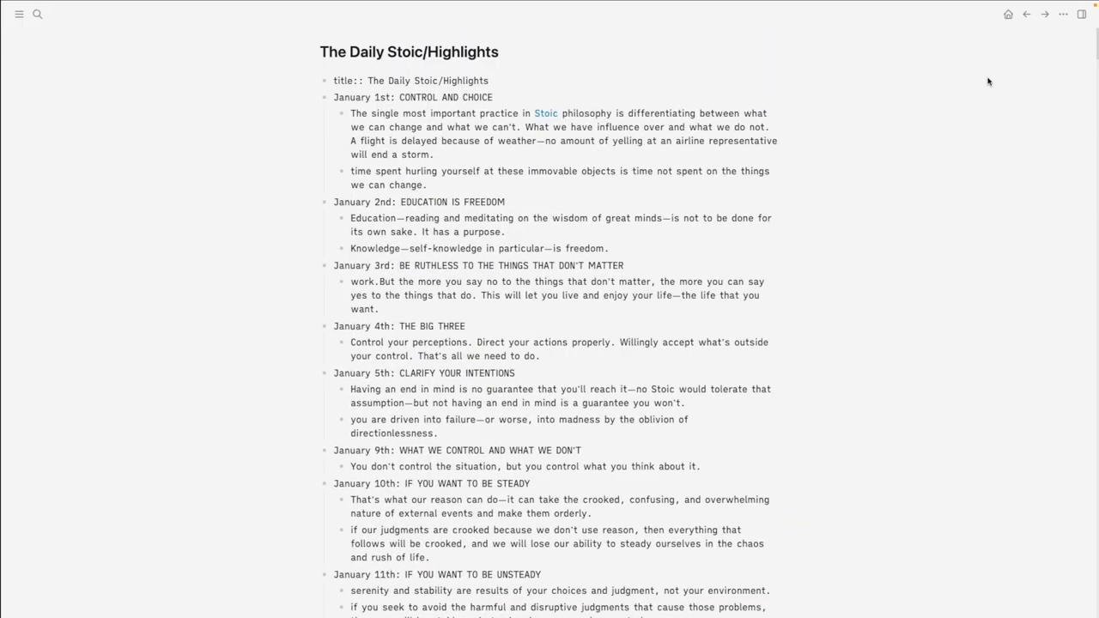
# - Return to The Daily Stoic page, collapse its Linked Reference section, and visit the Blog Post page through the hierarchy and back
pyautogui.click(1026, 14)
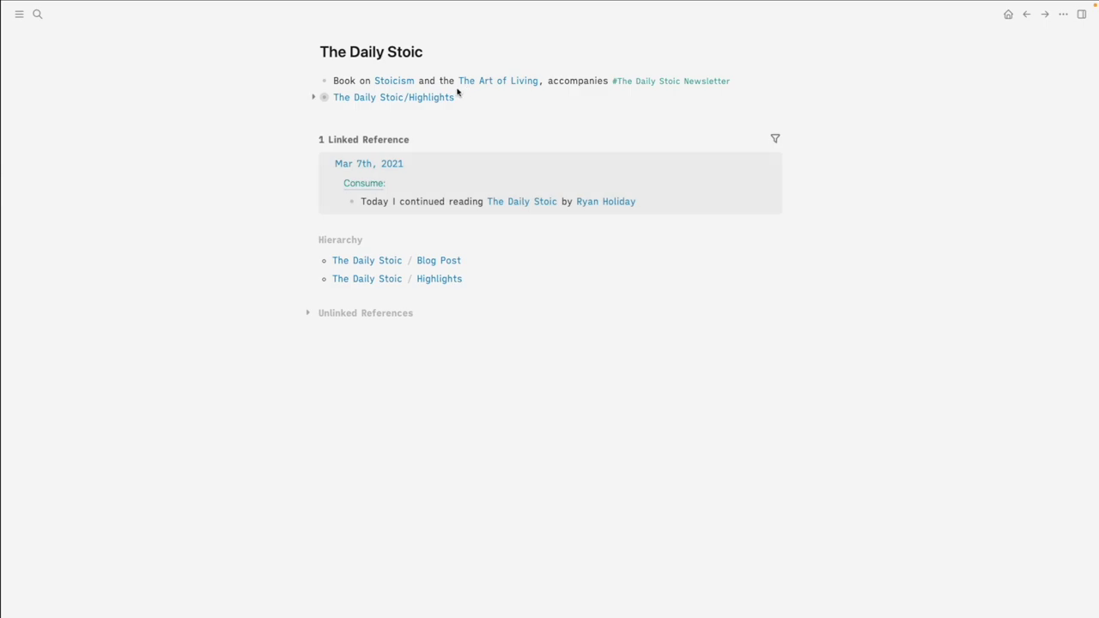
pyautogui.click(364, 139)
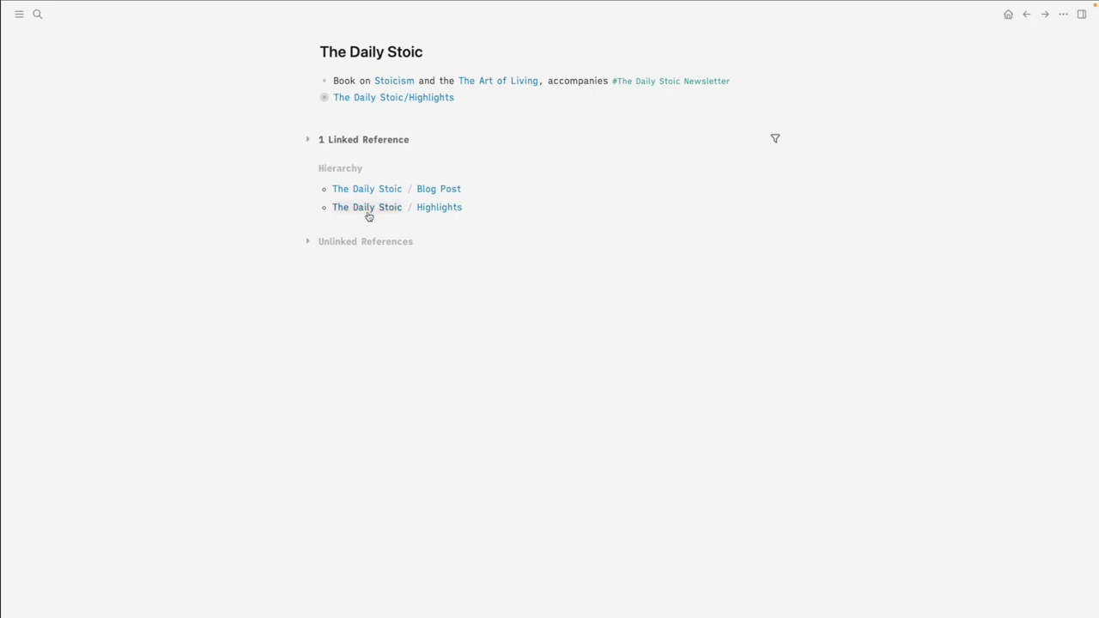
pyautogui.click(434, 196)
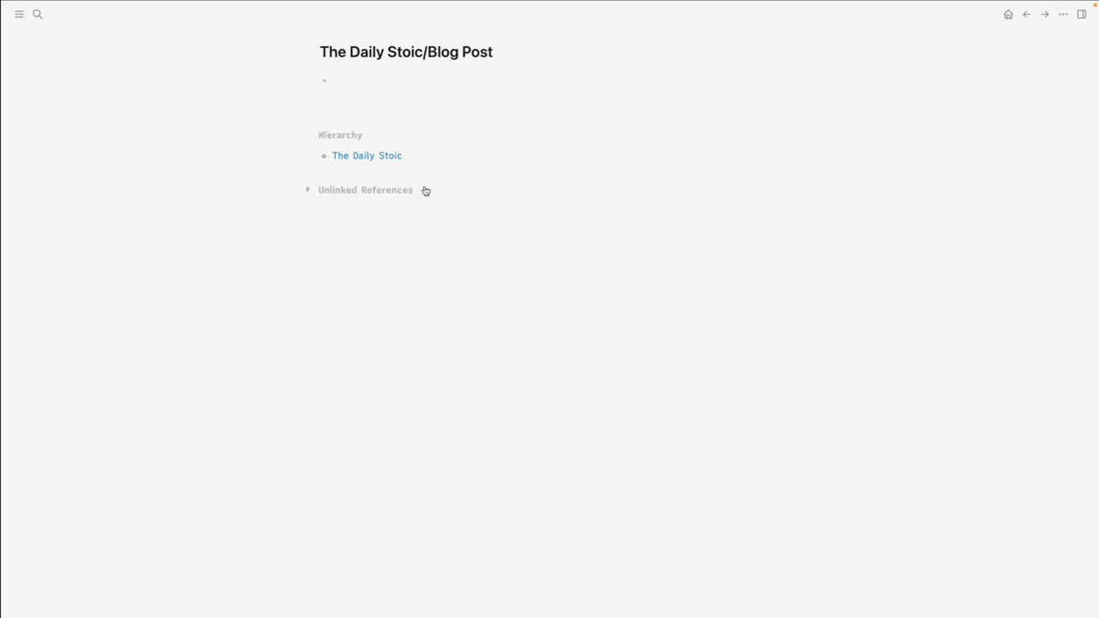
pyautogui.click(379, 160)
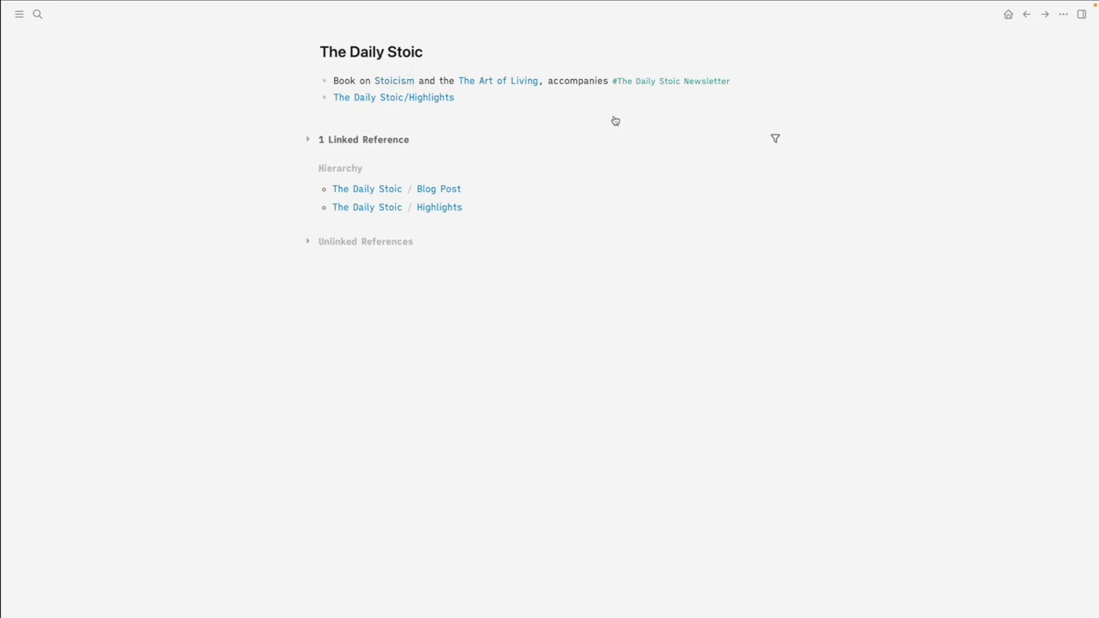
# - Clear the Highlights page link from the second block of The Daily Stoic page and expand the Linked Reference section
pyautogui.click(543, 100)
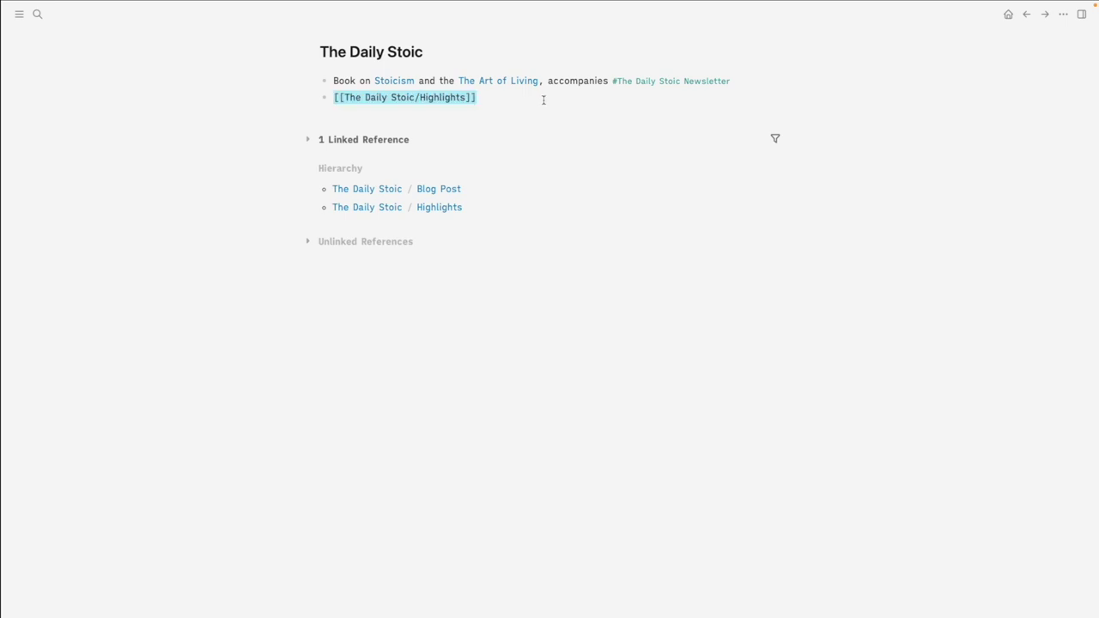
pyautogui.press('BackSpace')
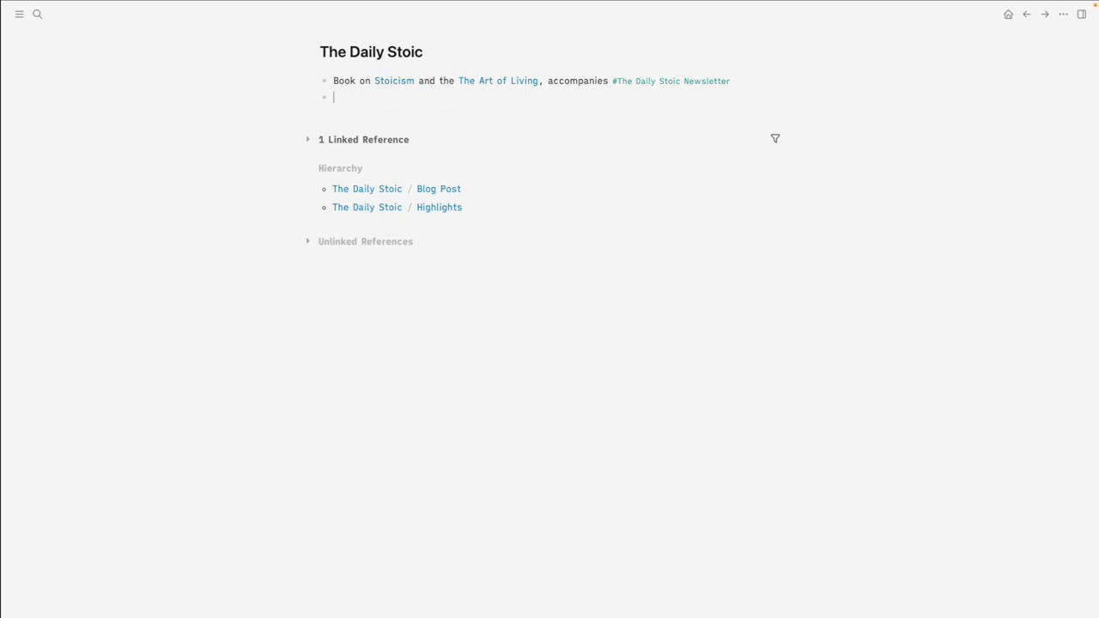
pyautogui.click(433, 89)
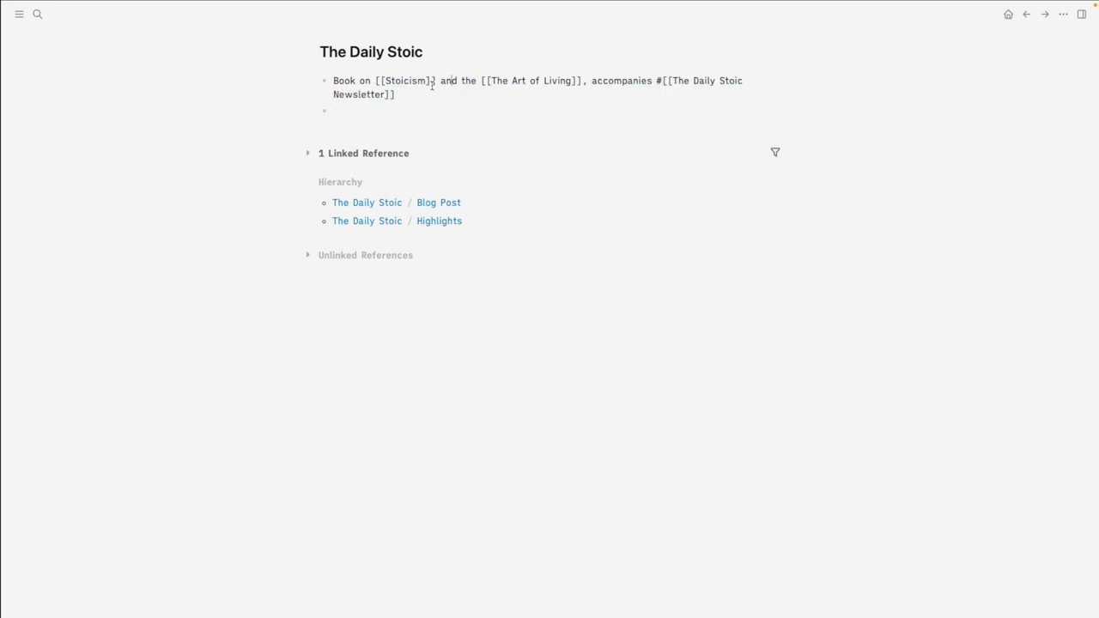
pyautogui.click(435, 142)
pyautogui.click(242, 152)
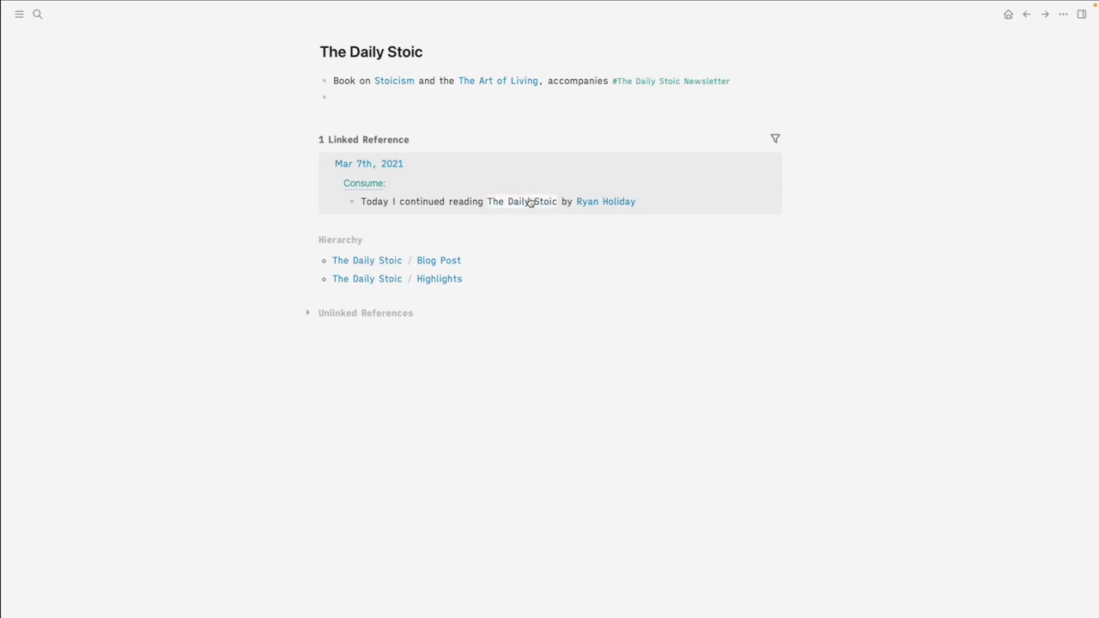
# - Preview The Daily Stoic from its link in the linked reference and enter "365 chapters, one for every day" in the preview's empty block
pyautogui.moveTo(530, 202)
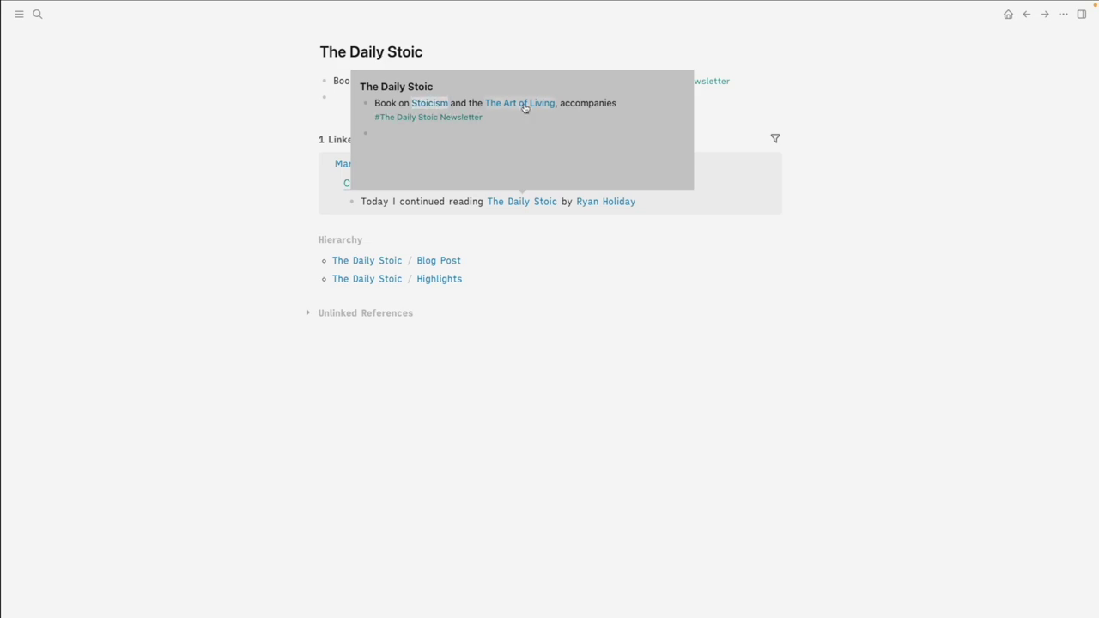
pyautogui.click(392, 128)
pyautogui.write('365 PAGES')
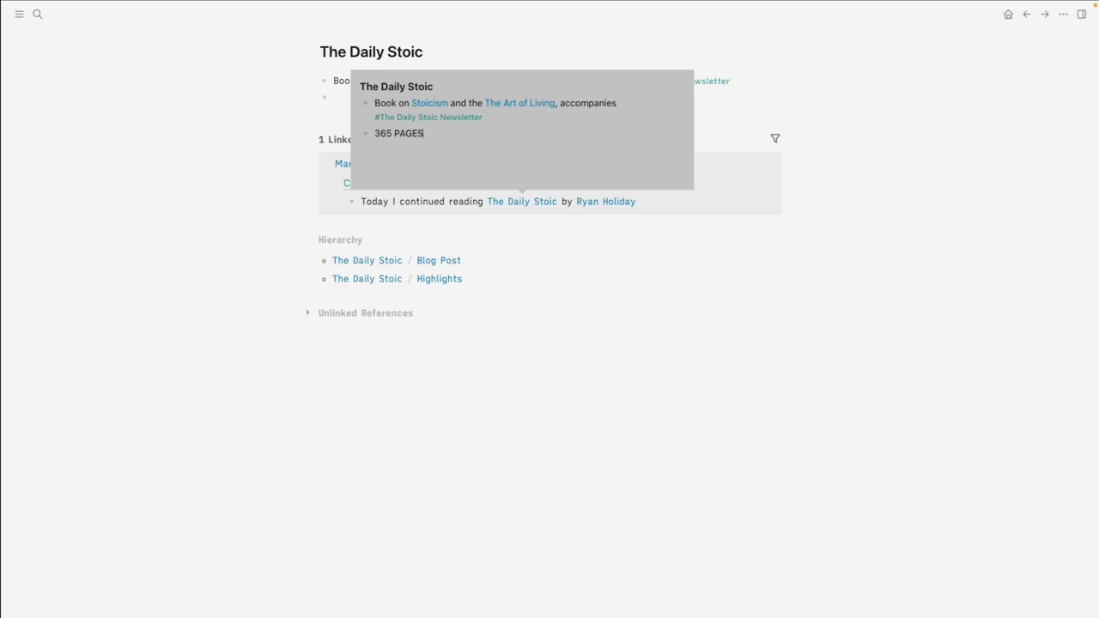
pyautogui.press('BackSpace')
pyautogui.press('BackSpace')
pyautogui.press('BackSpace')
pyautogui.press('BackSpace')
pyautogui.press('BackSpace')
pyautogui.press('BackSpace')
pyautogui.write('chapters, one for eve')
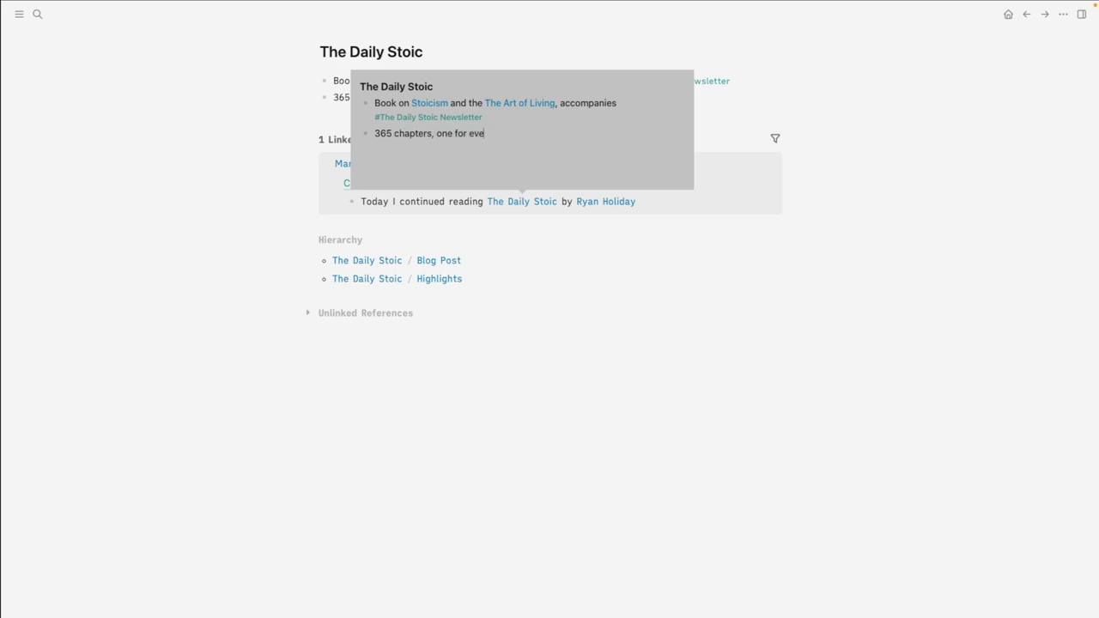
pyautogui.write('ry day')
pyautogui.click(262, 139)
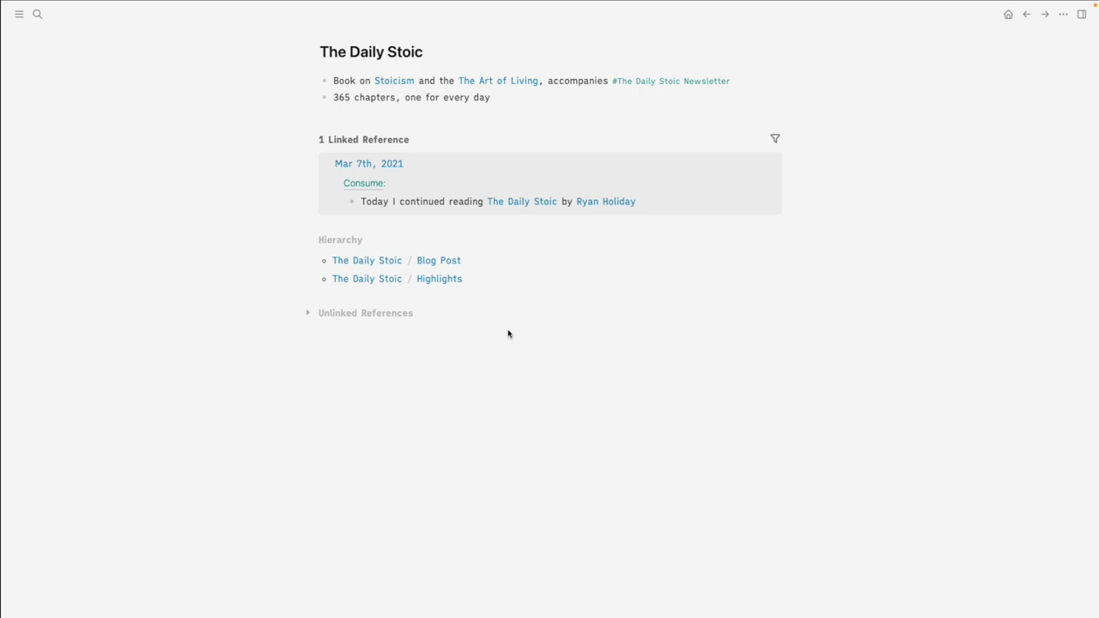
# - Rename the Blog Post page to "The Daily Stoic/Blog Post Part 1" and go back to the parent page The Daily Stoic
pyautogui.moveTo(452, 263)
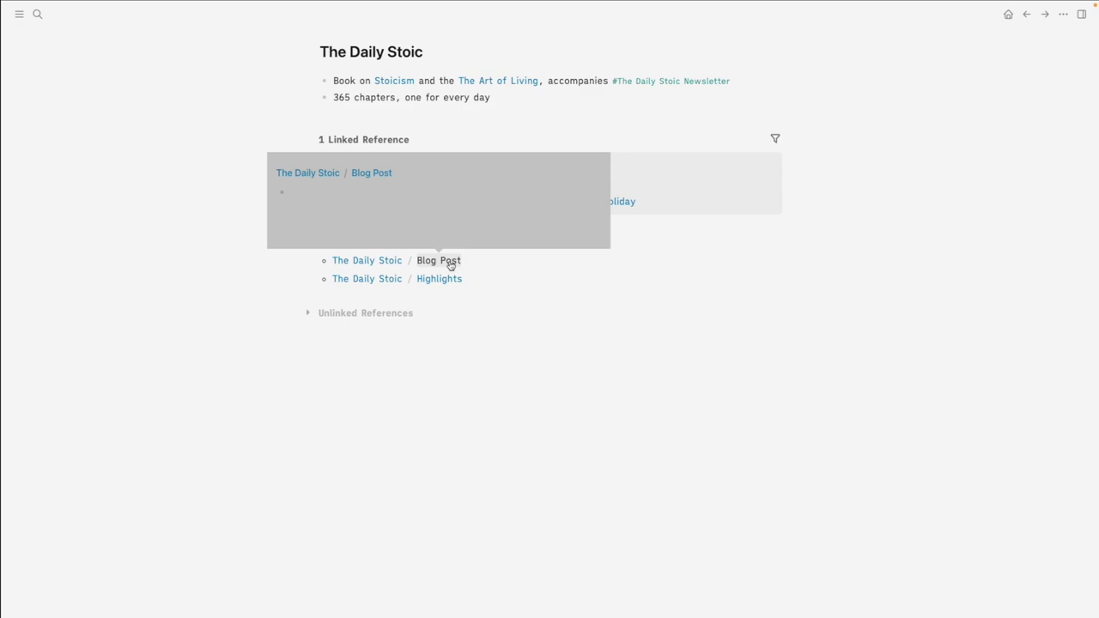
pyautogui.click(451, 264)
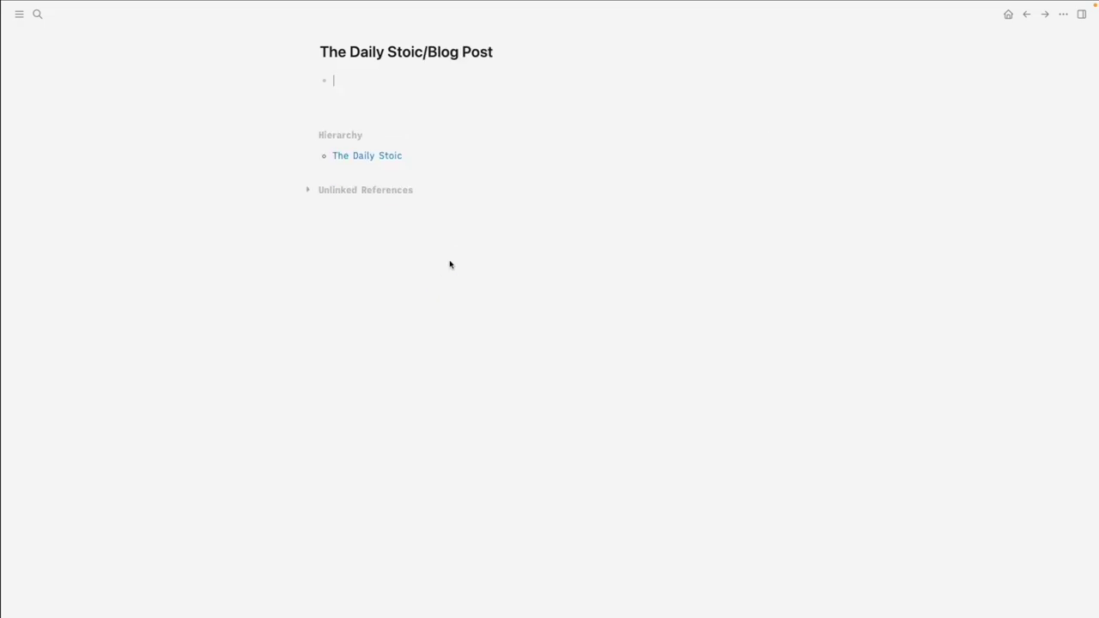
pyautogui.click(503, 43)
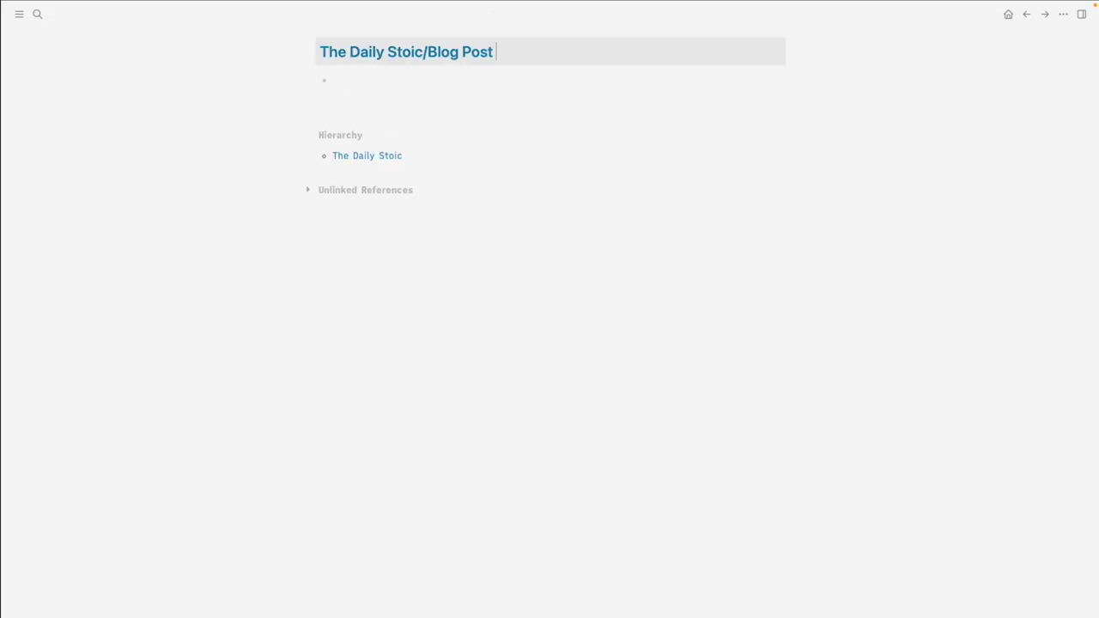
pyautogui.write('[')
pyautogui.click(367, 155)
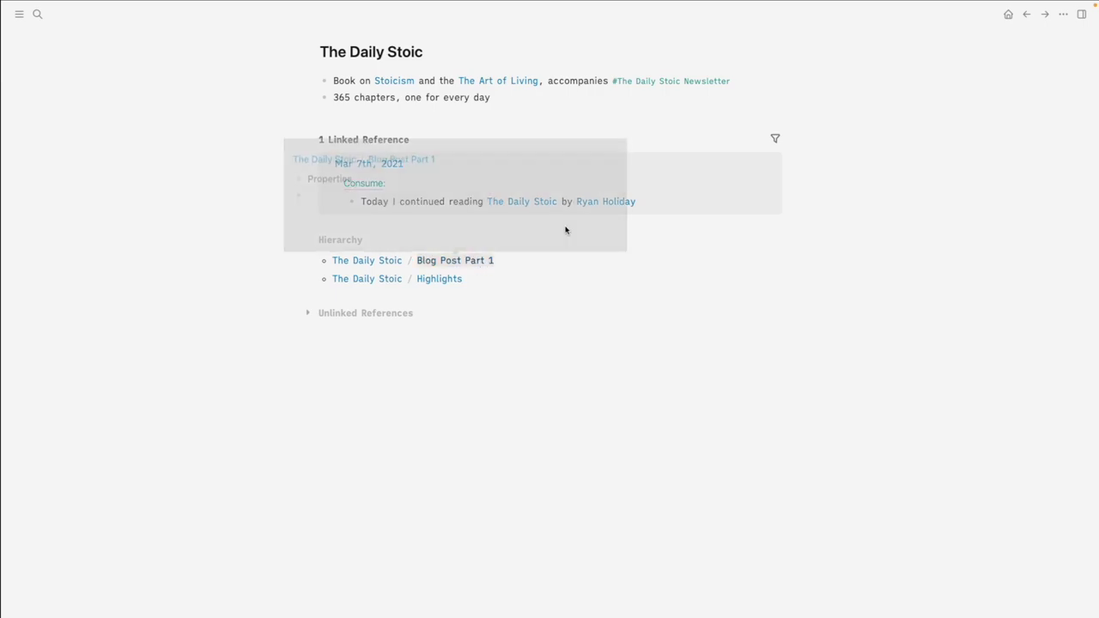
# - Copy the title of the Blog Post Part 1 page and create a new page named "The Daily Stoic/Blog Post Part 2" from it
pyautogui.click(478, 261)
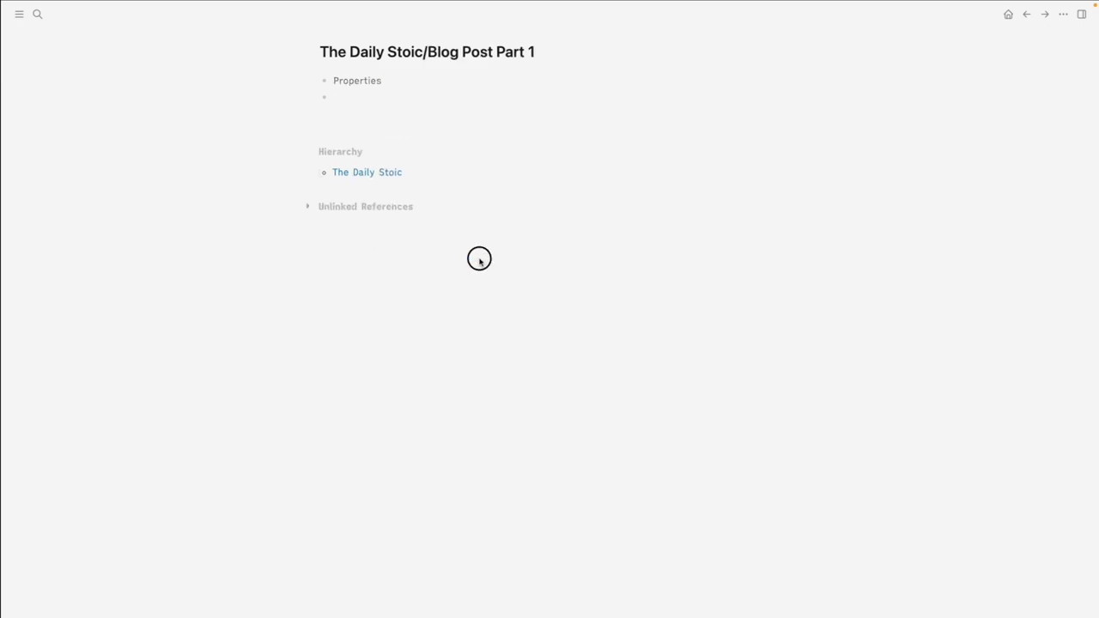
pyautogui.click(510, 47)
pyautogui.hotkey('ctrl', 'c')
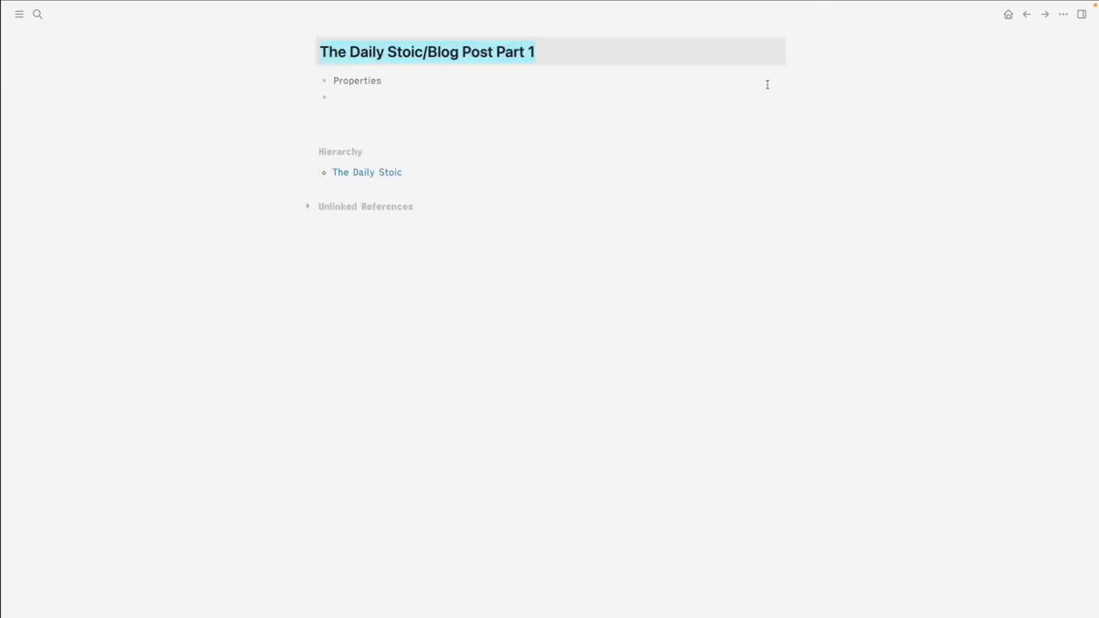
pyautogui.hotkey('ctrl', 'k')
pyautogui.hotkey('ctrl', 'v')
pyautogui.press('BackSpace')
pyautogui.write('2')
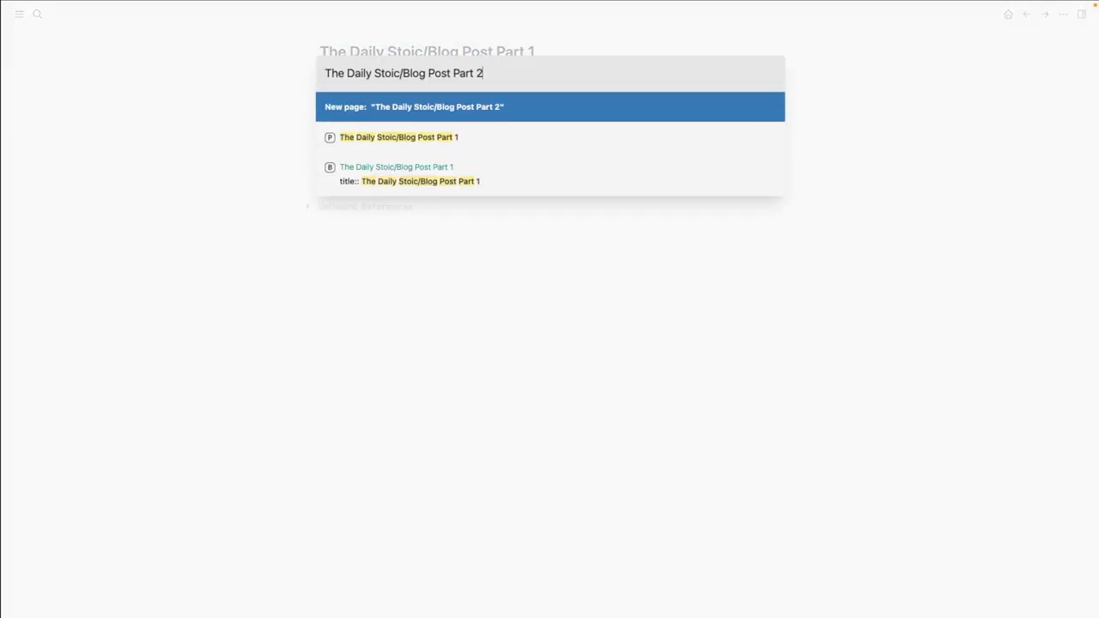
pyautogui.press('Return')
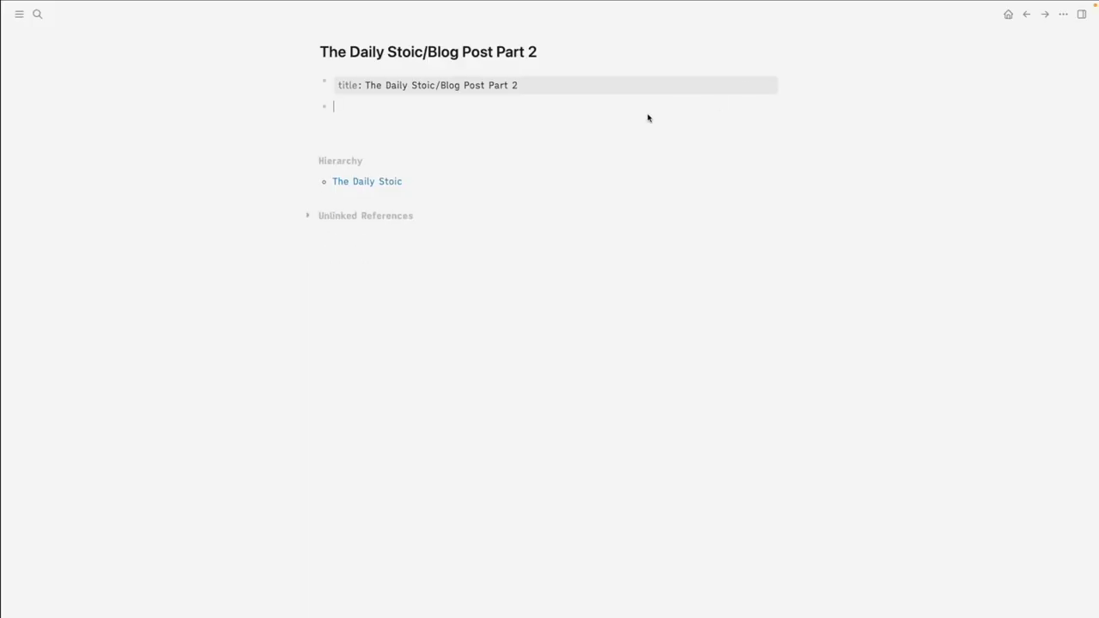
# - Enter "About Fear" in the empty block of the Blog Post Part 2 page and go back to The Daily Stoic
pyautogui.write('About Fear')
pyautogui.click(367, 181)
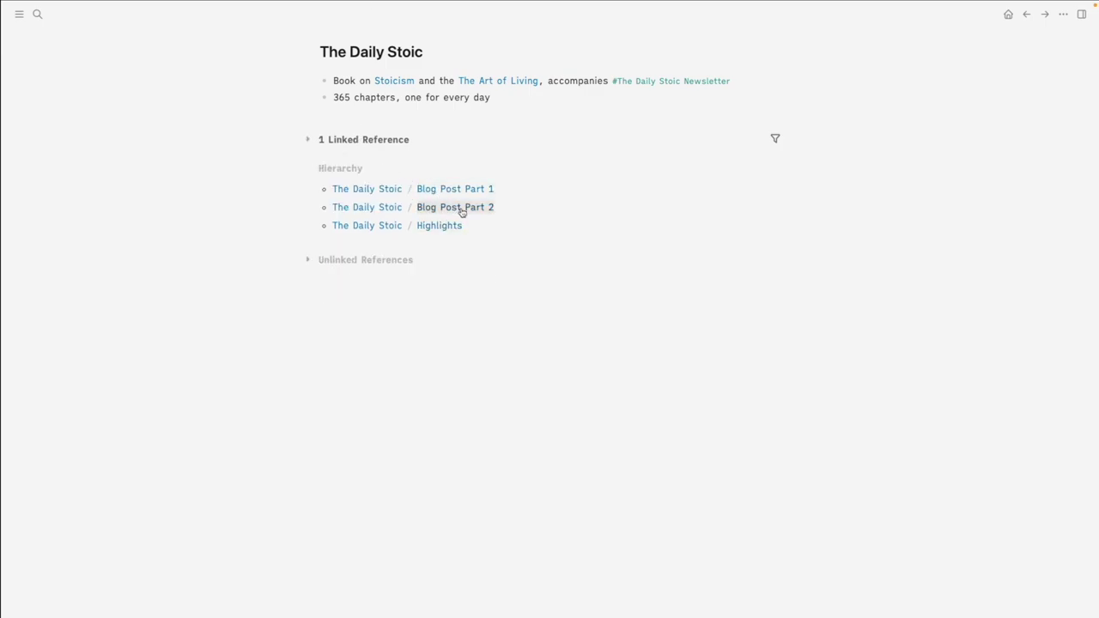
pyautogui.moveTo(809, 4)
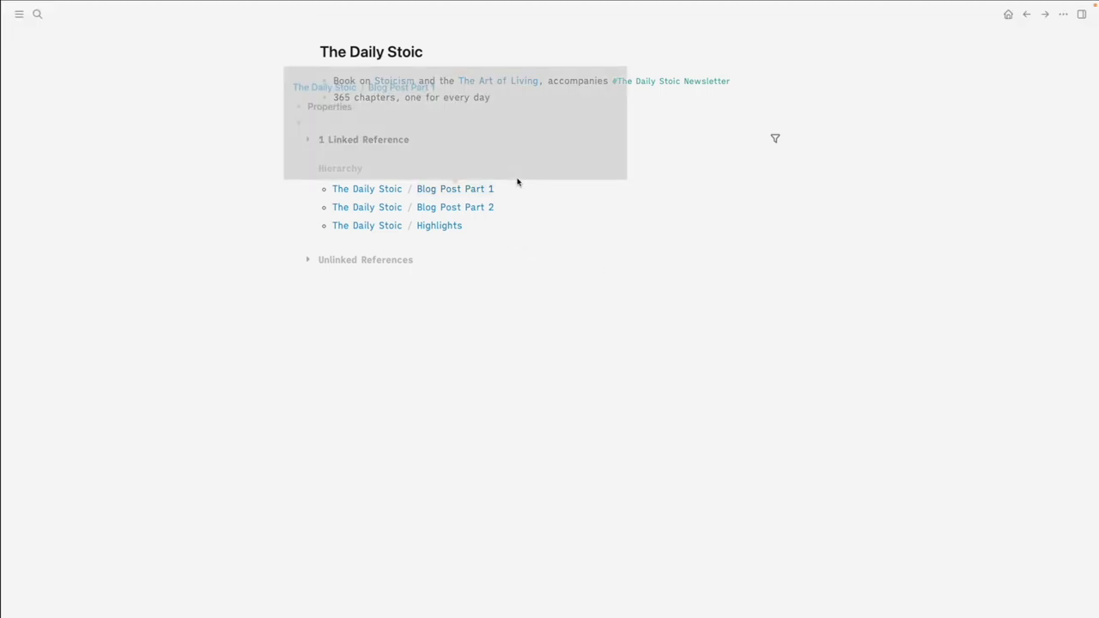
# - Rename the Blog Post Part 1 page to "The Daily Stoic/Blog Post/About Fear"
pyautogui.click(464, 188)
pyautogui.click(477, 53)
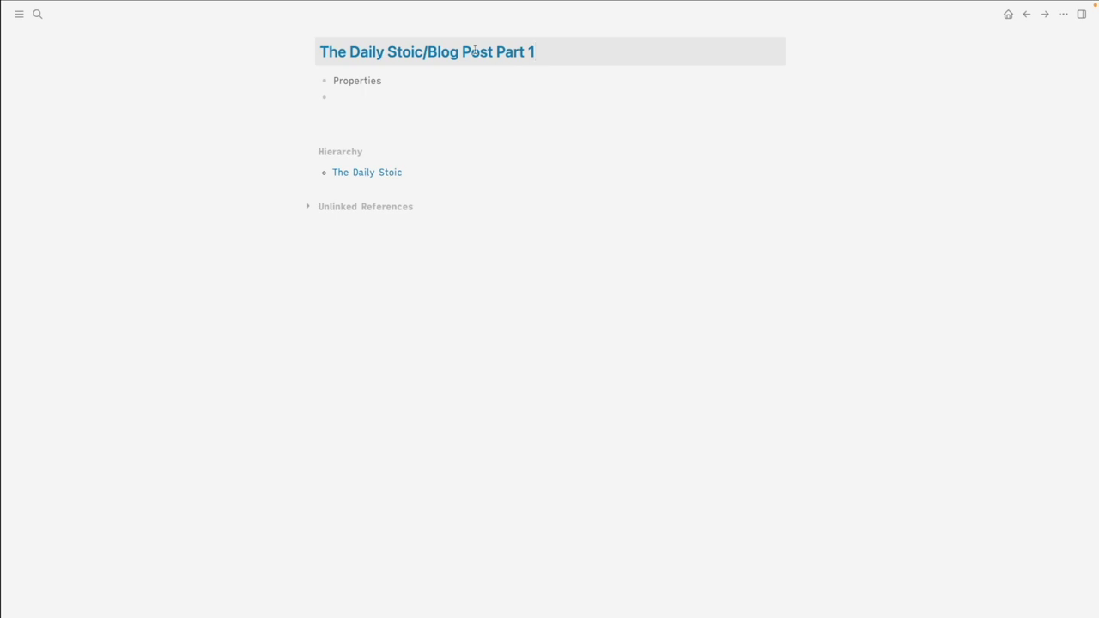
pyautogui.press('Left')
pyautogui.press('Left')
pyautogui.press('Left')
pyautogui.press('Left')
pyautogui.press('Left')
pyautogui.press('Left')
pyautogui.press('BackSpace')
pyautogui.write('/')
pyautogui.hotkey('shift', 'Left')
pyautogui.hotkey('shift', 'Left')
pyautogui.hotkey('shift', 'Left')
pyautogui.hotkey('shift', 'Left')
pyautogui.hotkey('shift', 'Left')
pyautogui.hotkey('shift', 'Left')
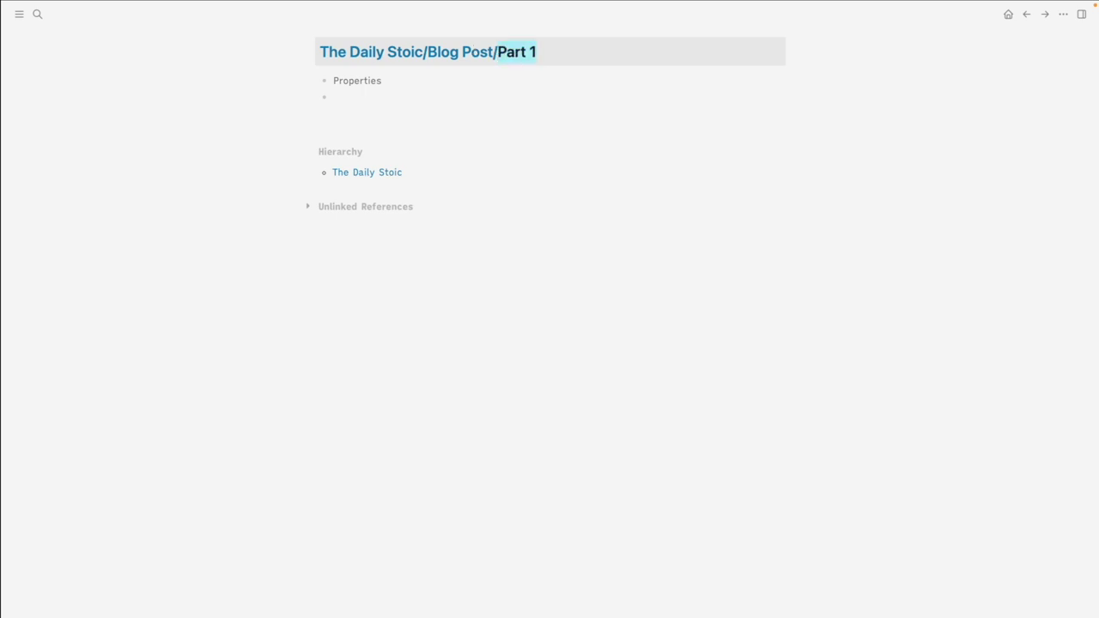
pyautogui.write('About Fear')
pyautogui.press('Return')
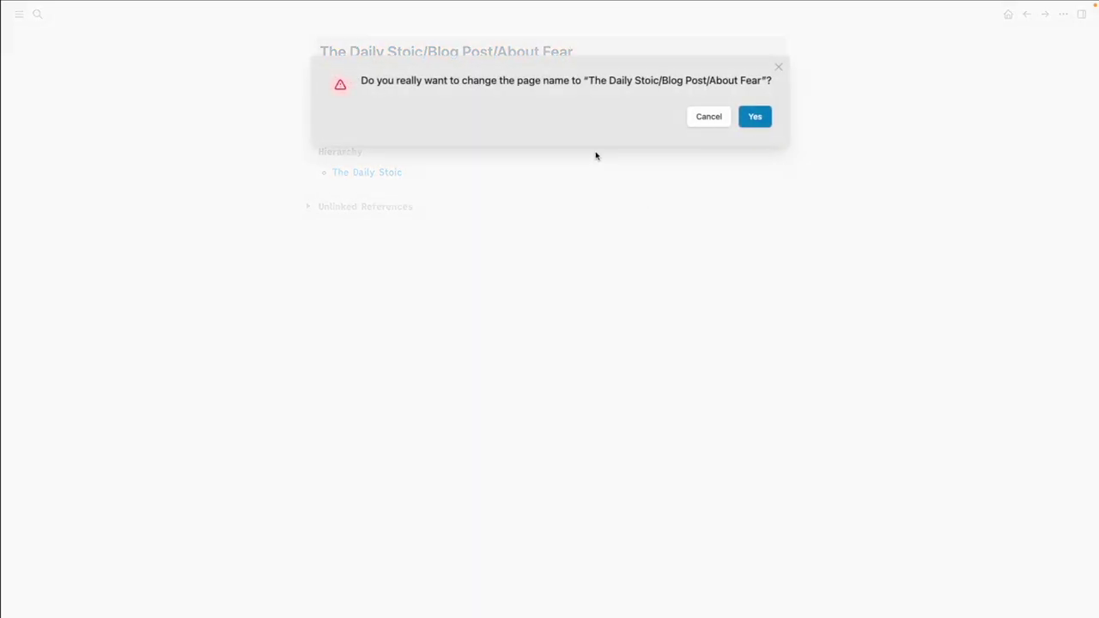
pyautogui.click(748, 115)
# - Open the Blog Post Part 2 page from The Daily Stoic's hierarchy and delete its "About Fear" block
pyautogui.click(388, 174)
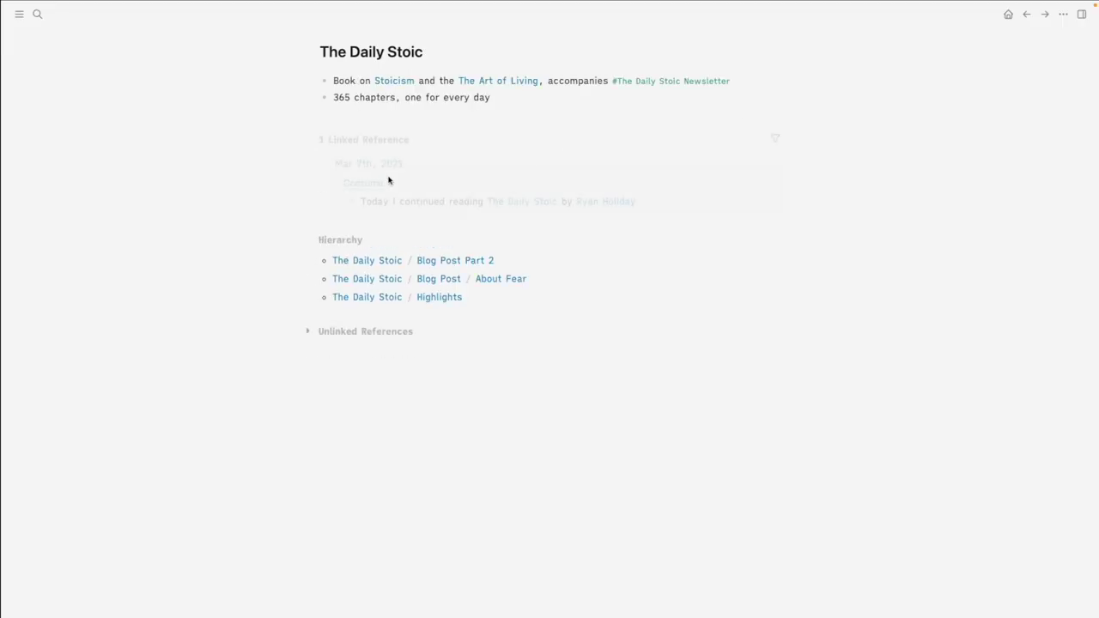
pyautogui.click(474, 260)
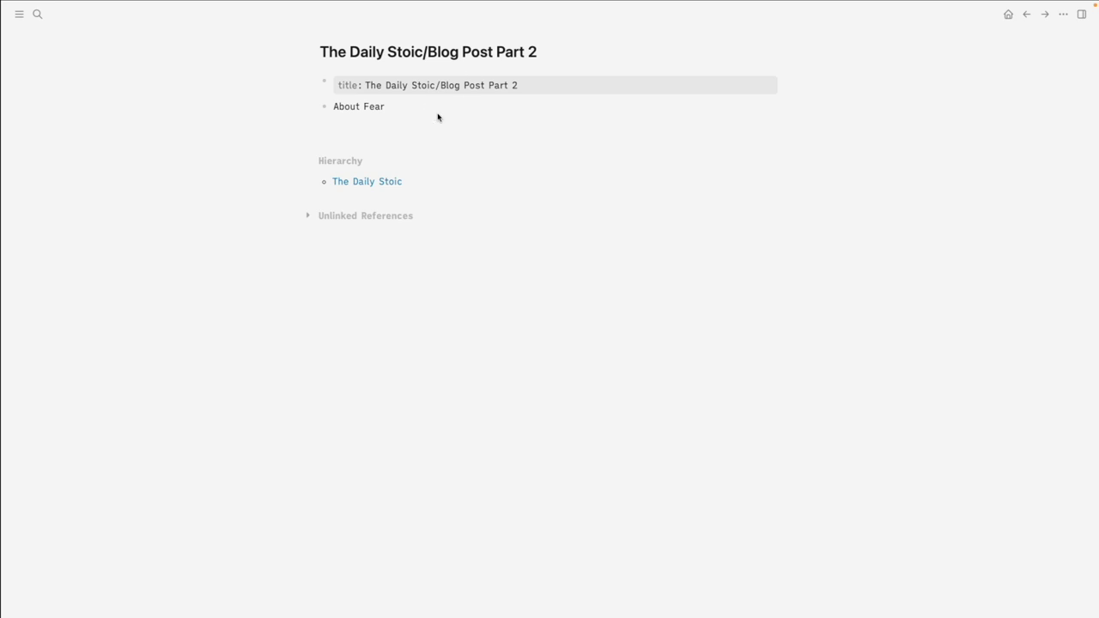
pyautogui.click(437, 104)
pyautogui.hotkey('ctrl', 'a')
pyautogui.press('BackSpace')
pyautogui.press('BackSpace')
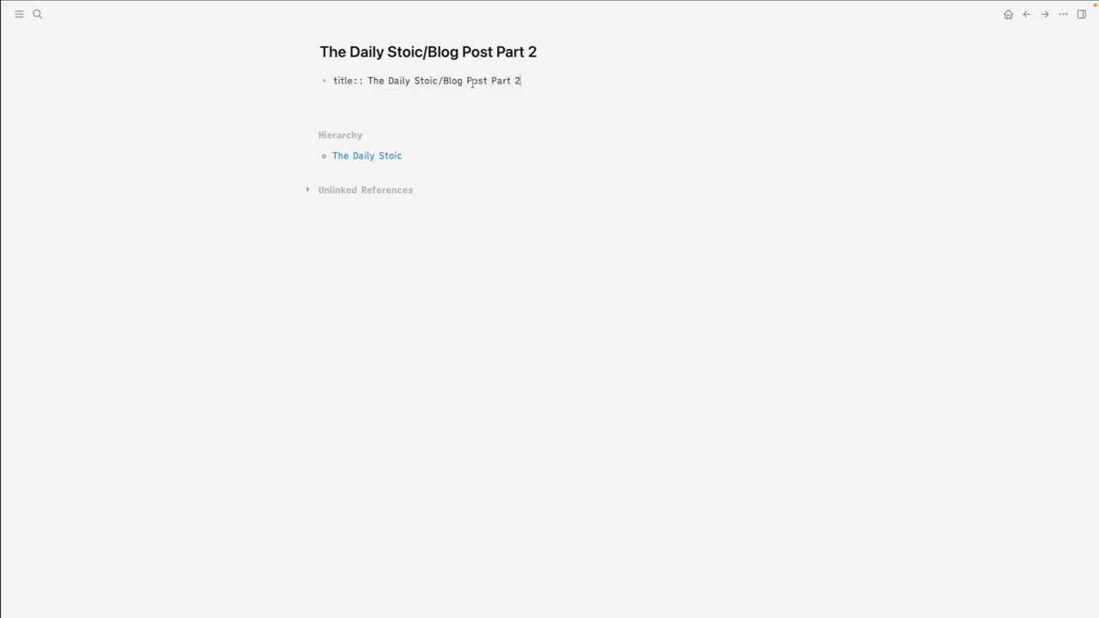
# - Rename the Blog Post Part 2 page to "The Daily Stoic/Blog Post/About Duty" and return to The Daily Stoic
pyautogui.click(527, 54)
pyautogui.press('BackSpace')
pyautogui.press('BackSpace')
pyautogui.press('BackSpace')
pyautogui.press('BackSpace')
pyautogui.press('BackSpace')
pyautogui.press('BackSpace')
pyautogui.press('BackSpace')
pyautogui.write('/Abo')
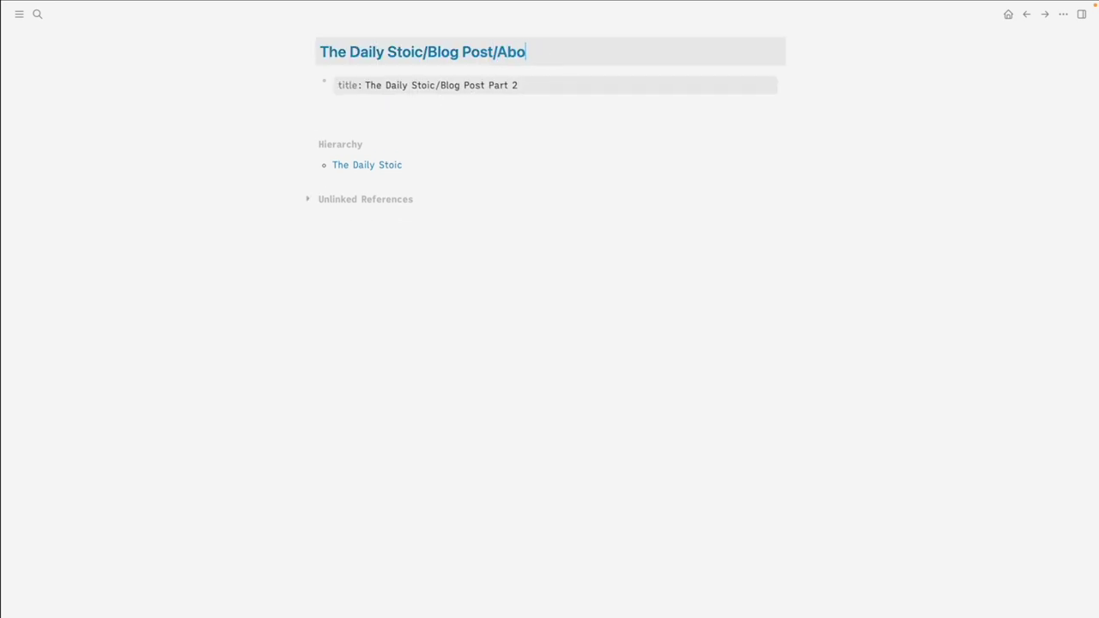
pyautogui.write('ut Duty')
pyautogui.press('Escape')
pyautogui.click(386, 183)
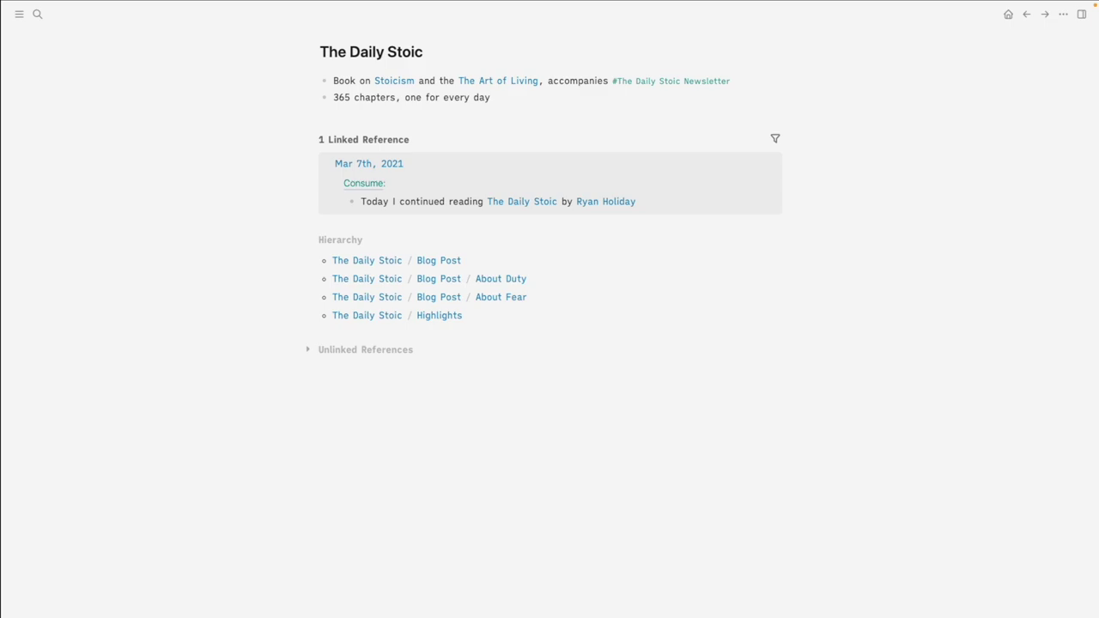
# - Search the graph for "About Duty" and clear the query
pyautogui.hotkey('ctrl', 'k')
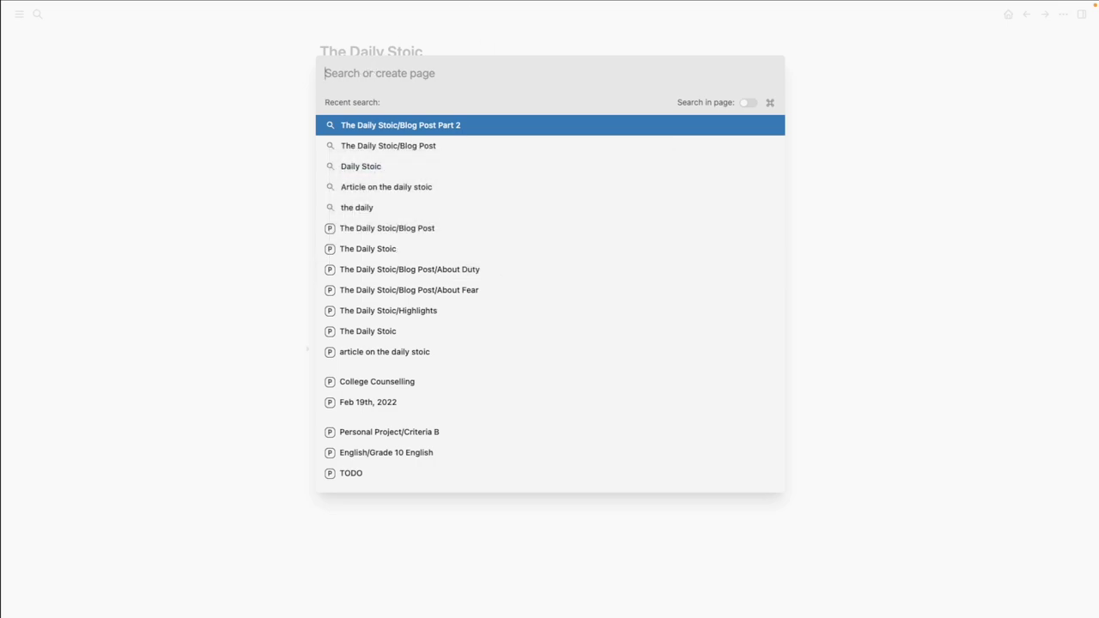
pyautogui.write('About Duty')
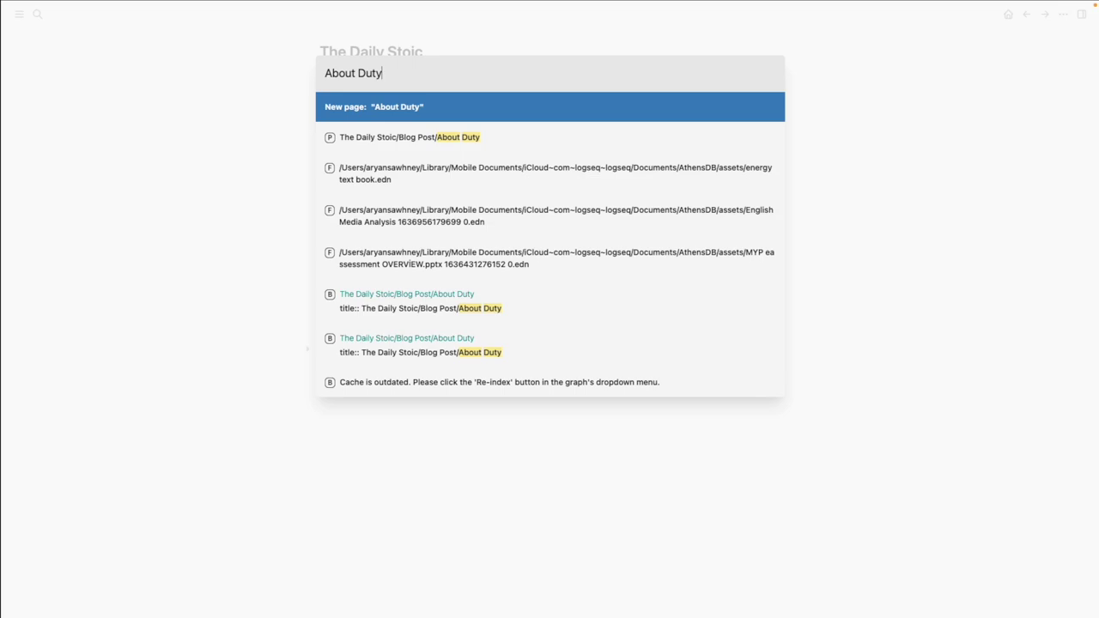
pyautogui.press('super+BackSpace')
# - Create a new page named "Blog Post" from the search and go back to The Daily Stoic
pyautogui.write('Blog')
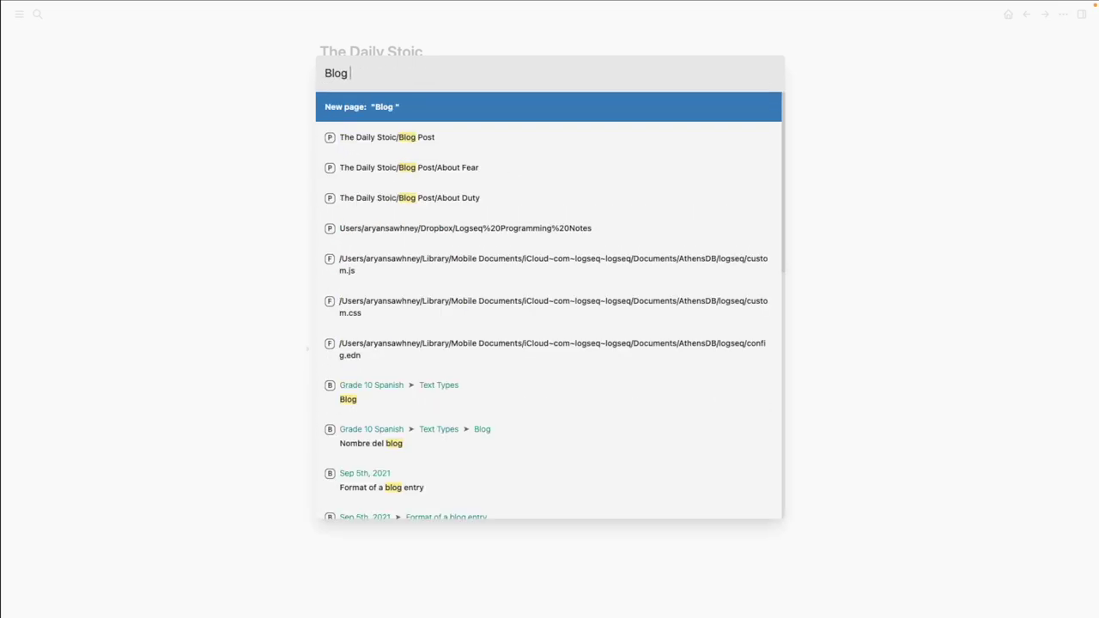
pyautogui.write(' Post')
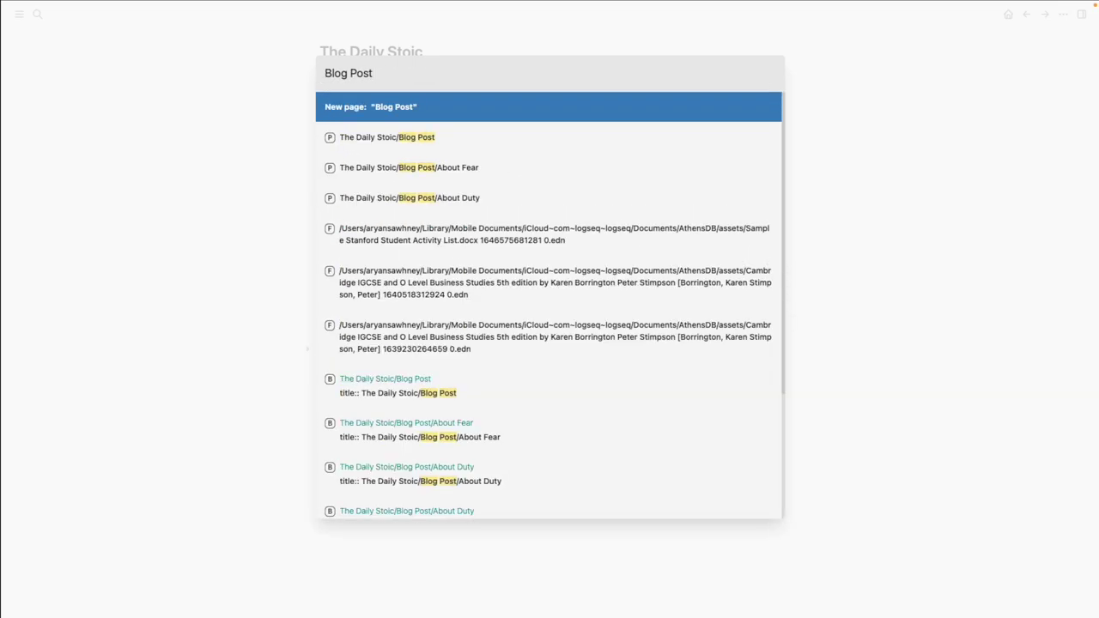
pyautogui.press('Return')
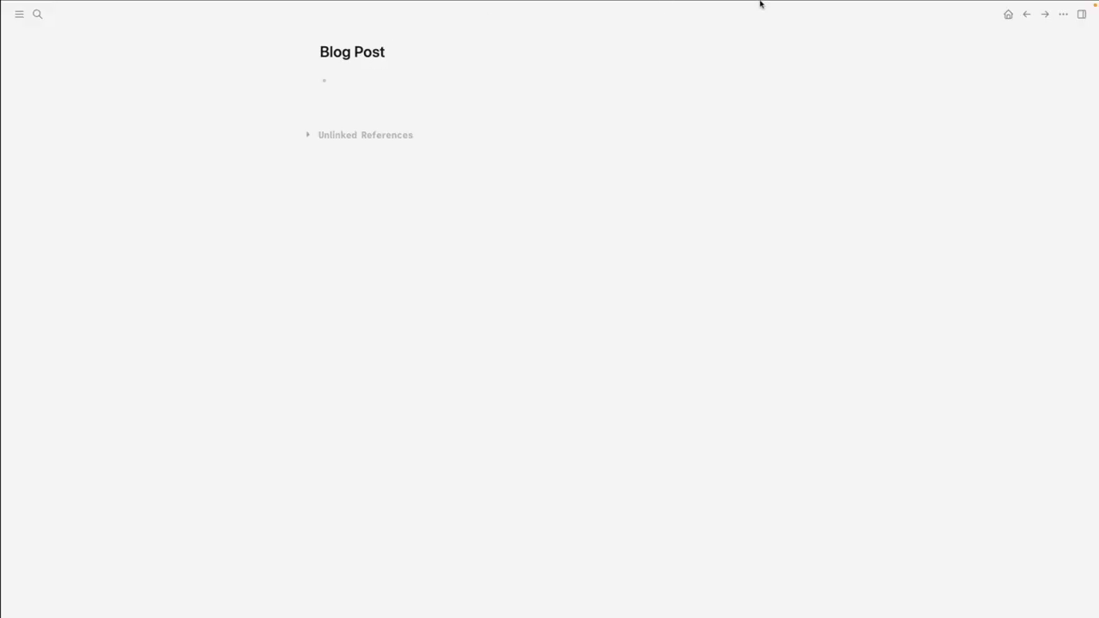
pyautogui.click(1026, 14)
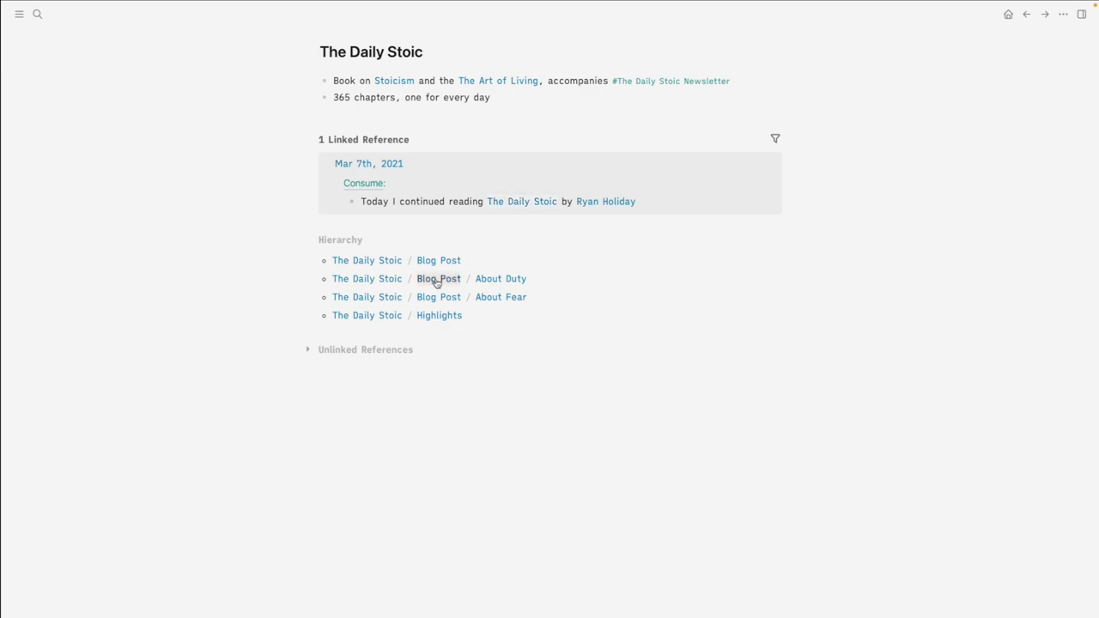
# - Open The Daily Stoic/Blog Post page from the hierarchy and view its full title without changing it
pyautogui.click(436, 280)
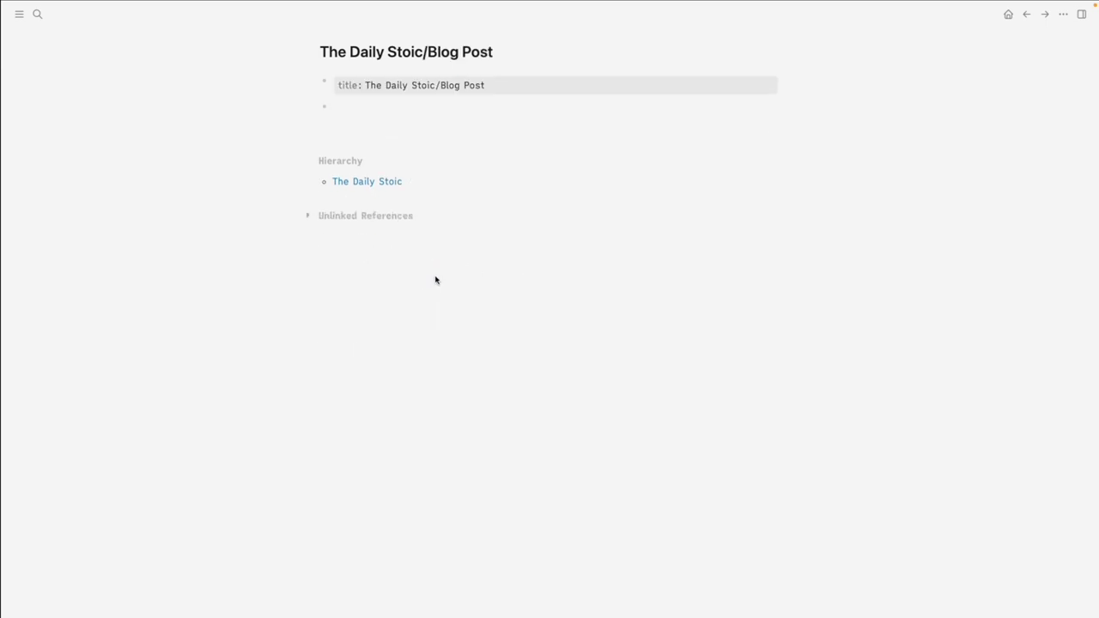
pyautogui.click(426, 53)
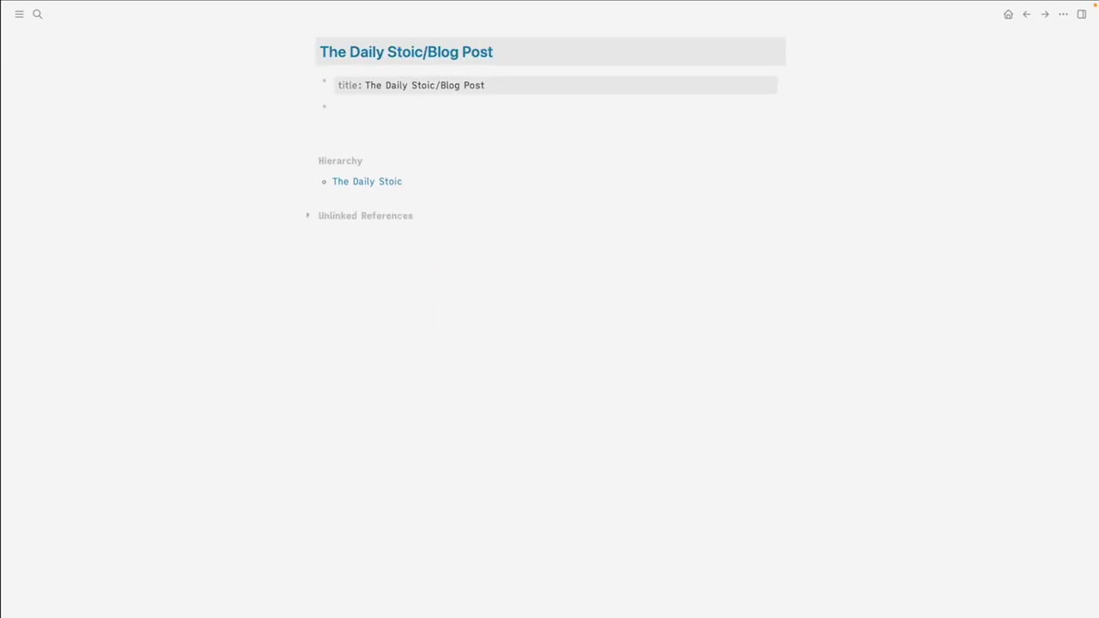
pyautogui.click(900, 399)
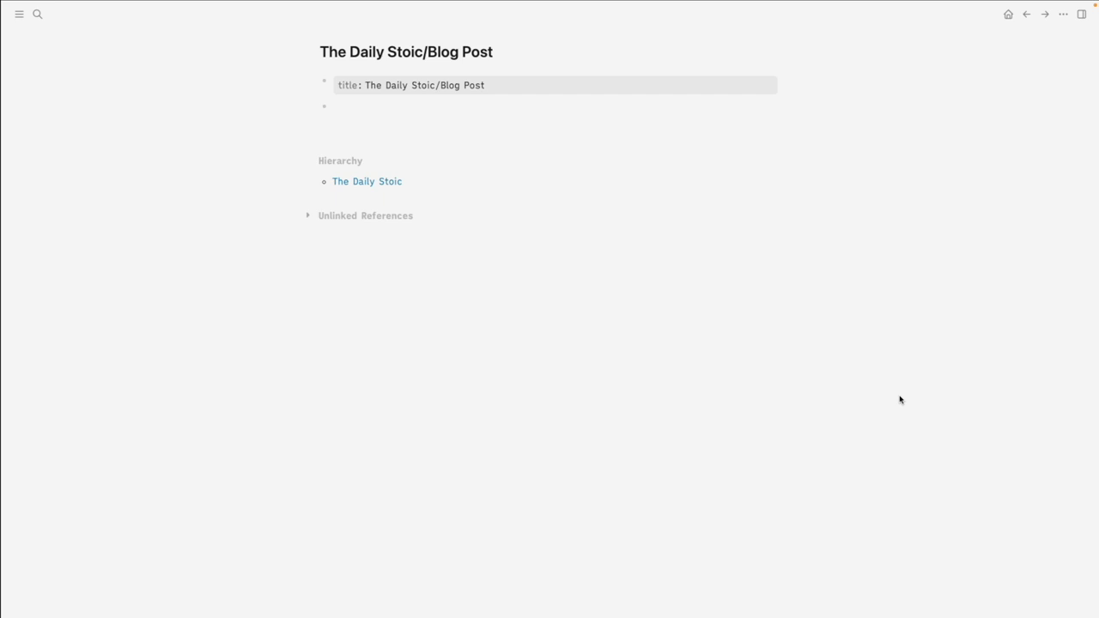
# - Switch to the Logseq Programming Notes graph and search it for "functions"
pyautogui.hotkey('ctrl', 'k')
pyautogui.write('prog')
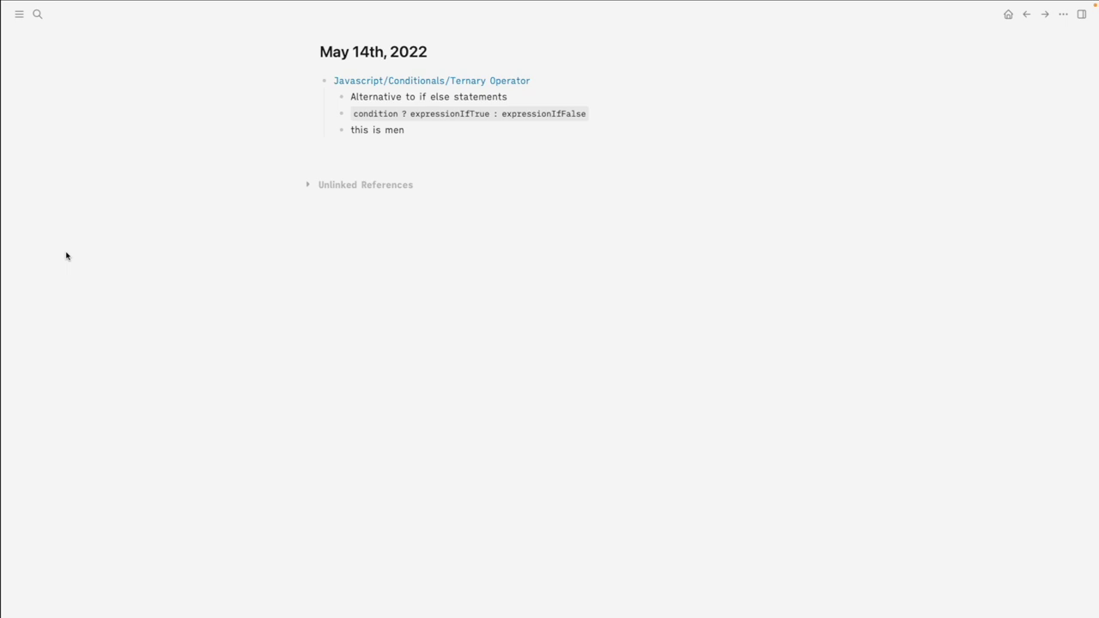
pyautogui.hotkey('ctrl', 'k')
pyautogui.write('functions')
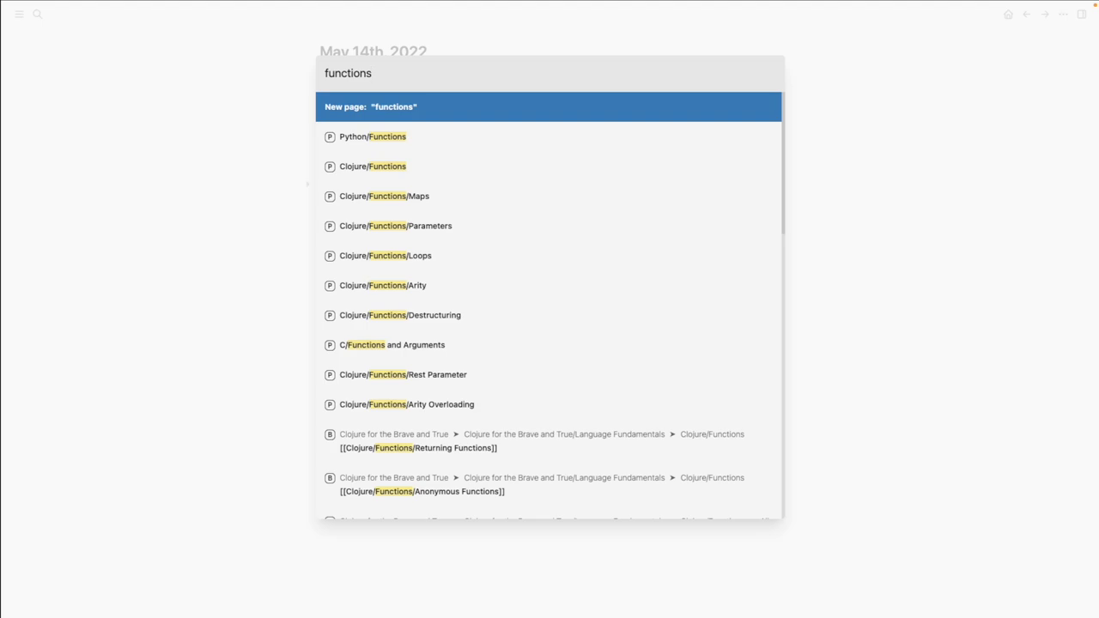
pyautogui.hotkey('ctrl', 'BackSpace')
pyautogui.write('Functions')
pyautogui.press('Escape')
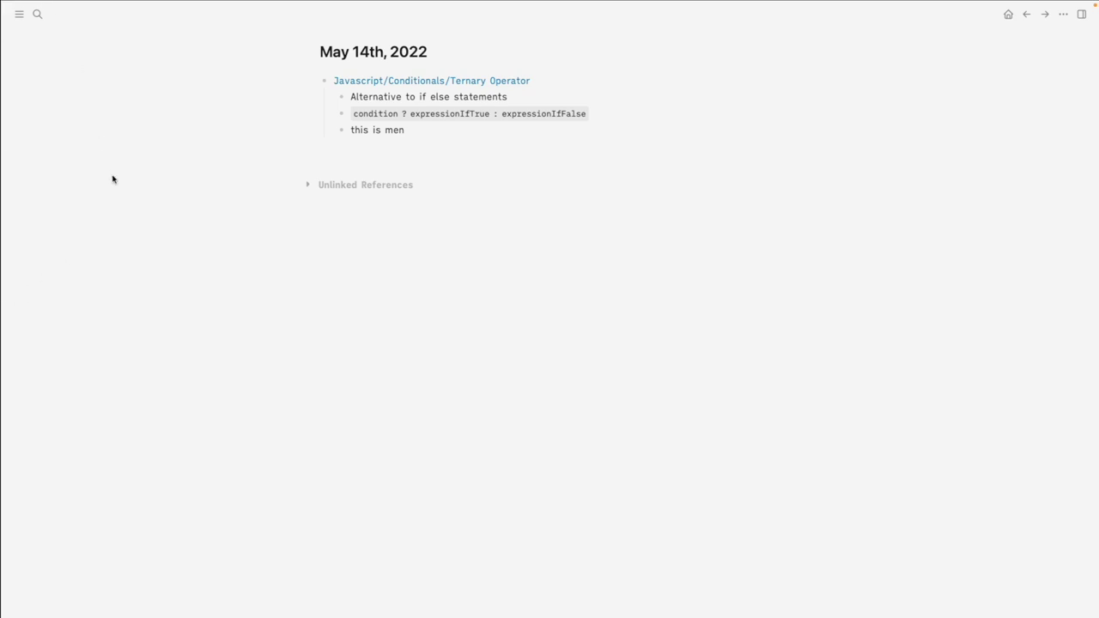
# - Search the programming notes for "swift", "Javascript", "python" and "Clojure" in turn to look through their namespaced pages
pyautogui.press('super+k')
pyautogui.write('swift')
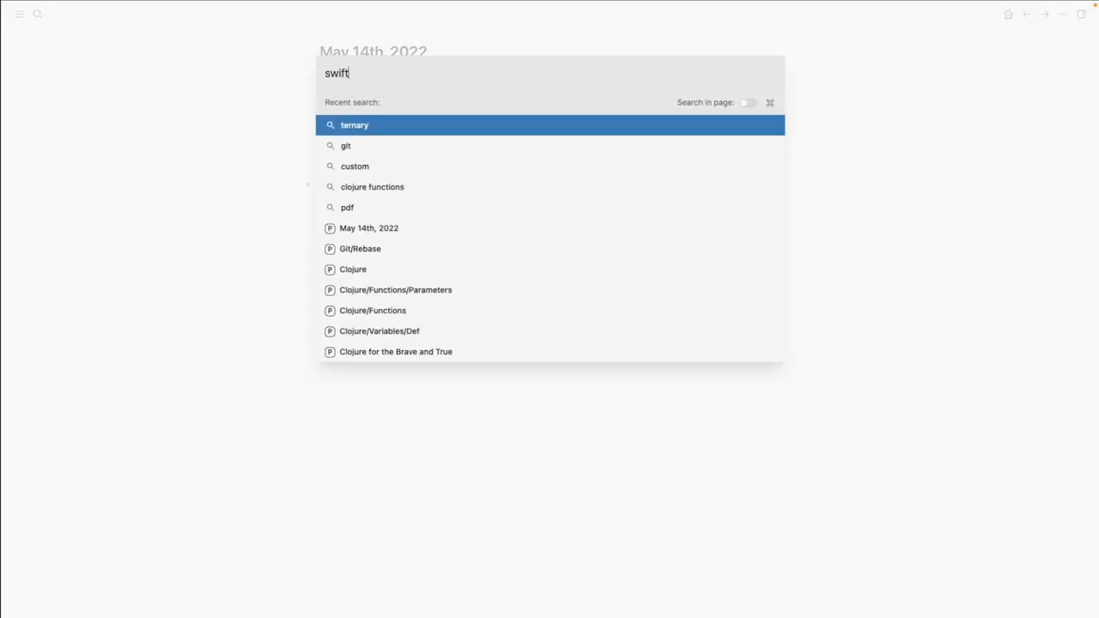
pyautogui.press('super+a')
pyautogui.press('BackSpace')
pyautogui.write('Javascript')
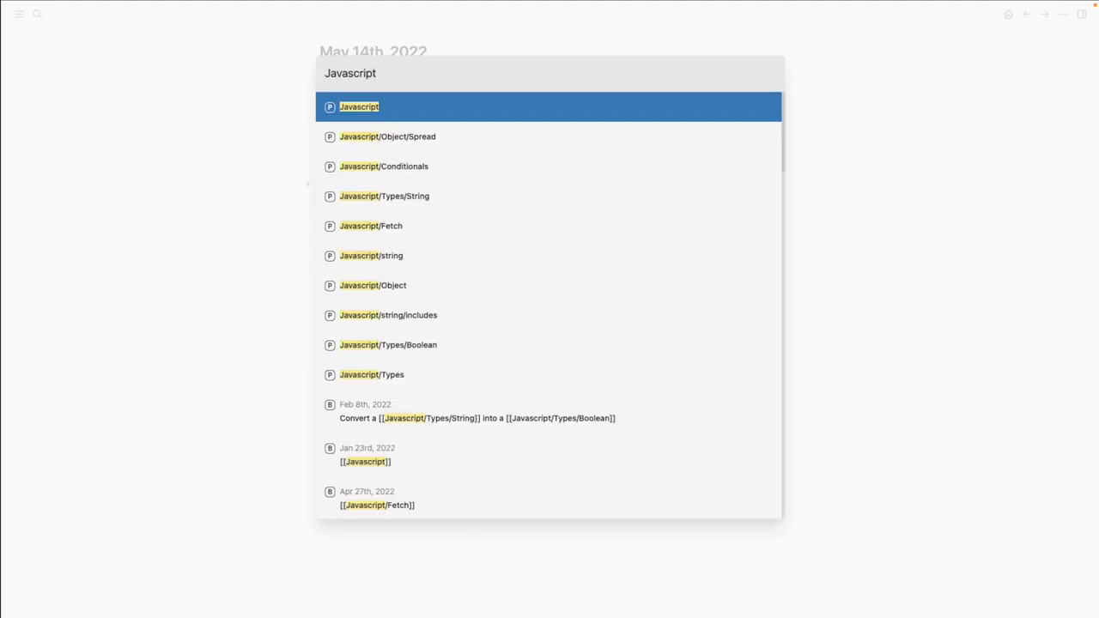
pyautogui.press('super+a')
pyautogui.press('BackSpace')
pyautogui.write('python')
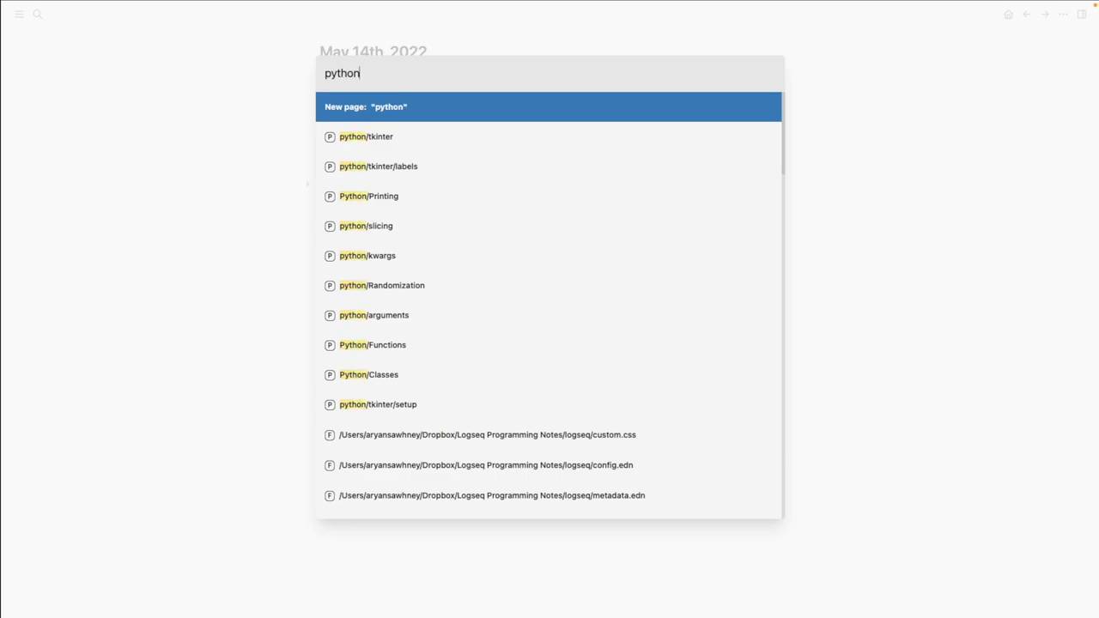
pyautogui.press('super+a')
pyautogui.press('BackSpace')
pyautogui.write('C')
pyautogui.press('BackSpace')
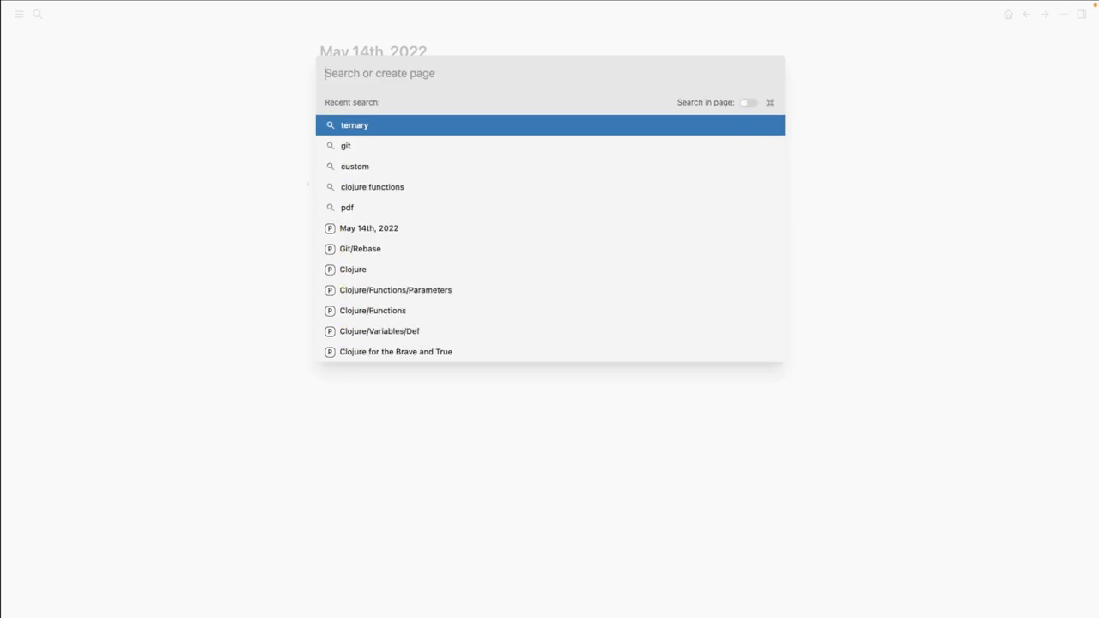
pyautogui.write('Clojure')
pyautogui.press('super+a')
pyautogui.press('BackSpace')
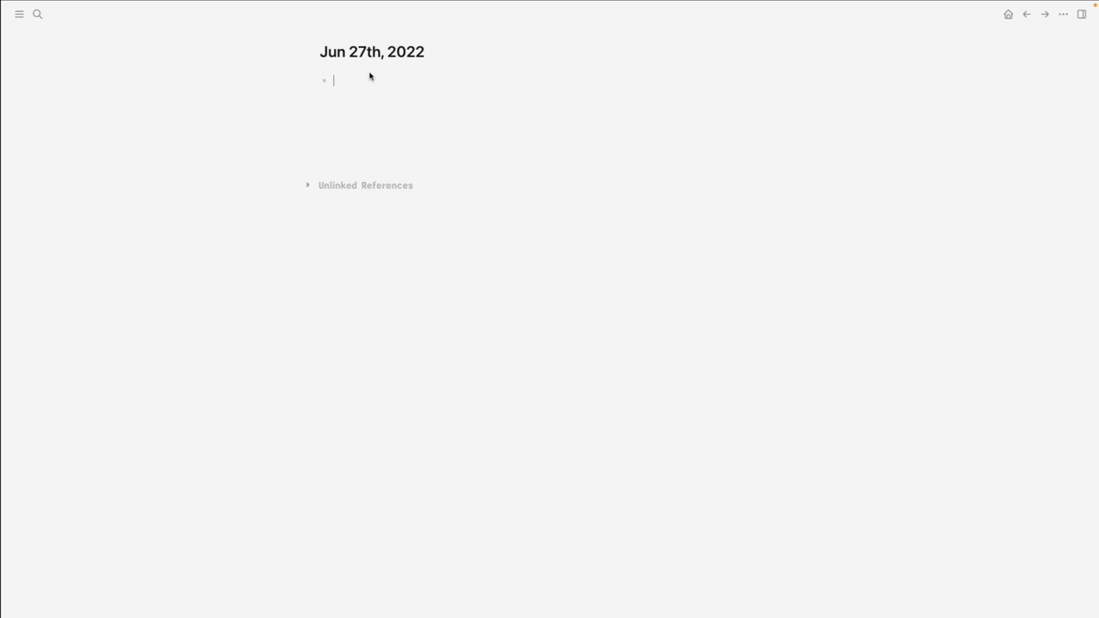
# - Enter a link to the page "Swift/Functions" in the empty block of the Jun 27th, 2022 journal page
pyautogui.click(371, 77)
pyautogui.write('[[Swtich')
pyautogui.press('BackSpace')
pyautogui.press('BackSpace')
pyautogui.press('BackSpace')
pyautogui.press('BackSpace')
pyautogui.press('BackSpace')
pyautogui.write('ift/Fu')
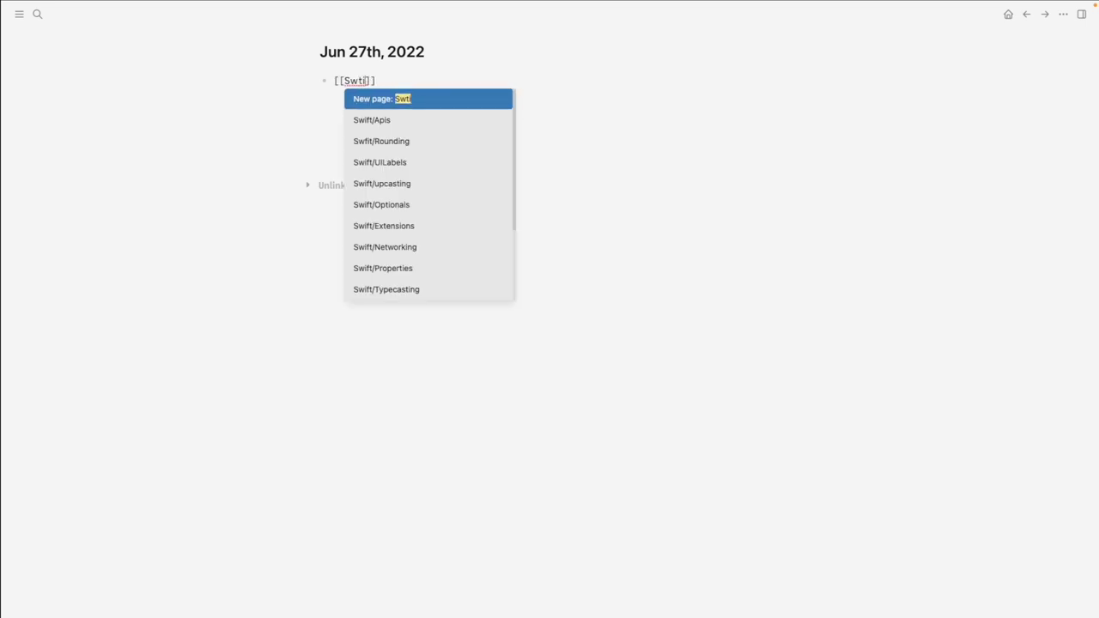
pyautogui.write('nctions')
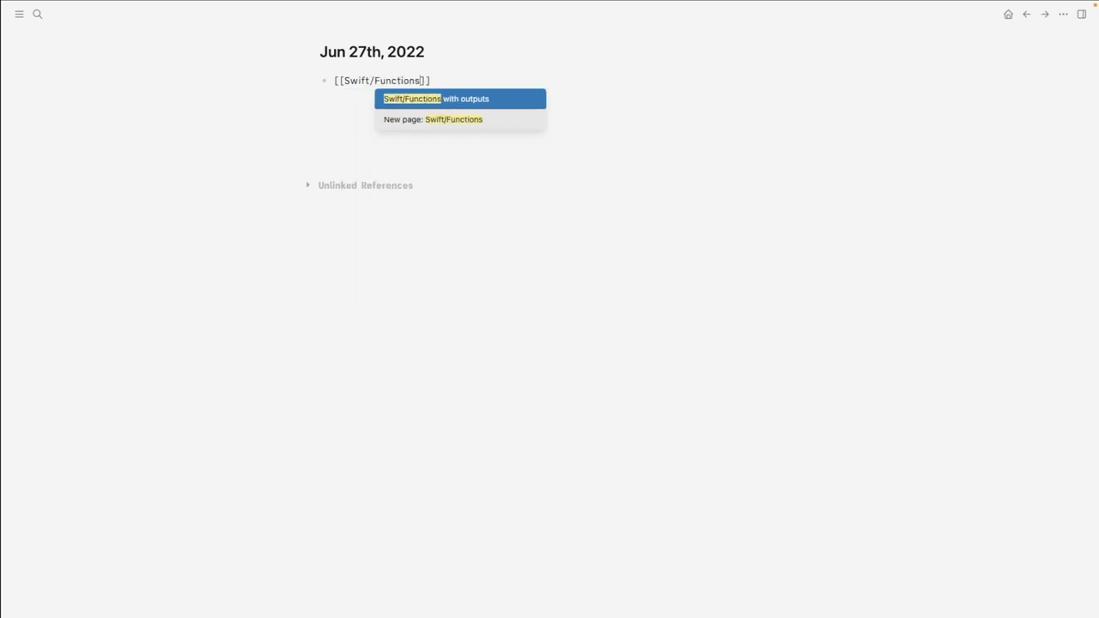
pyautogui.press('Escape')
pyautogui.press('End')
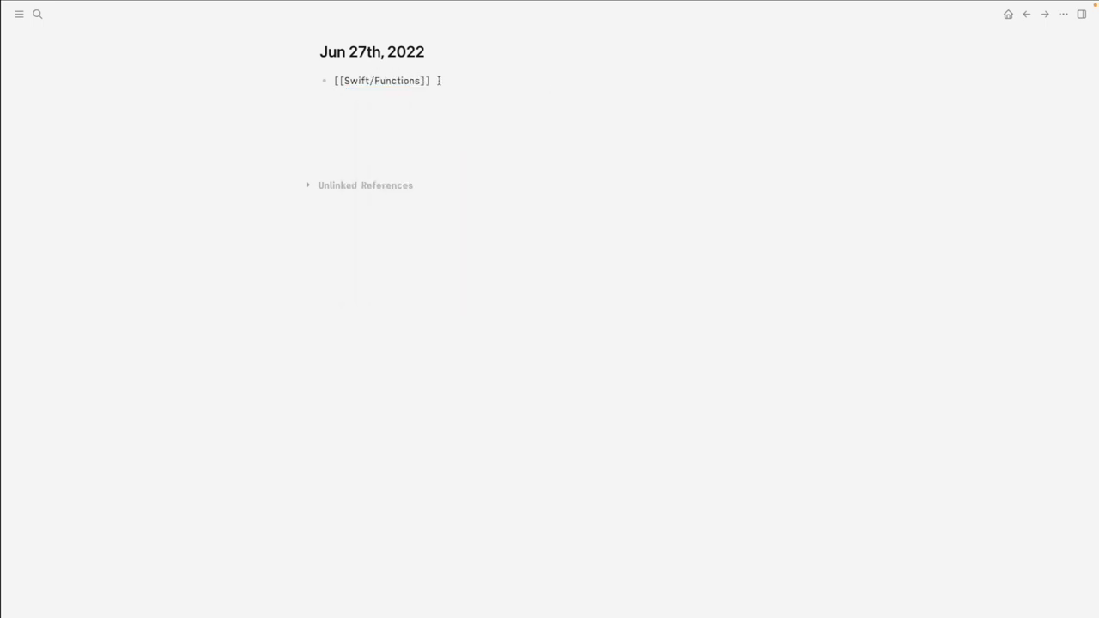
# - Add a child block reading "Defined via the syntax" under the Swift/Functions link
pyautogui.press('Return')
pyautogui.write('the')
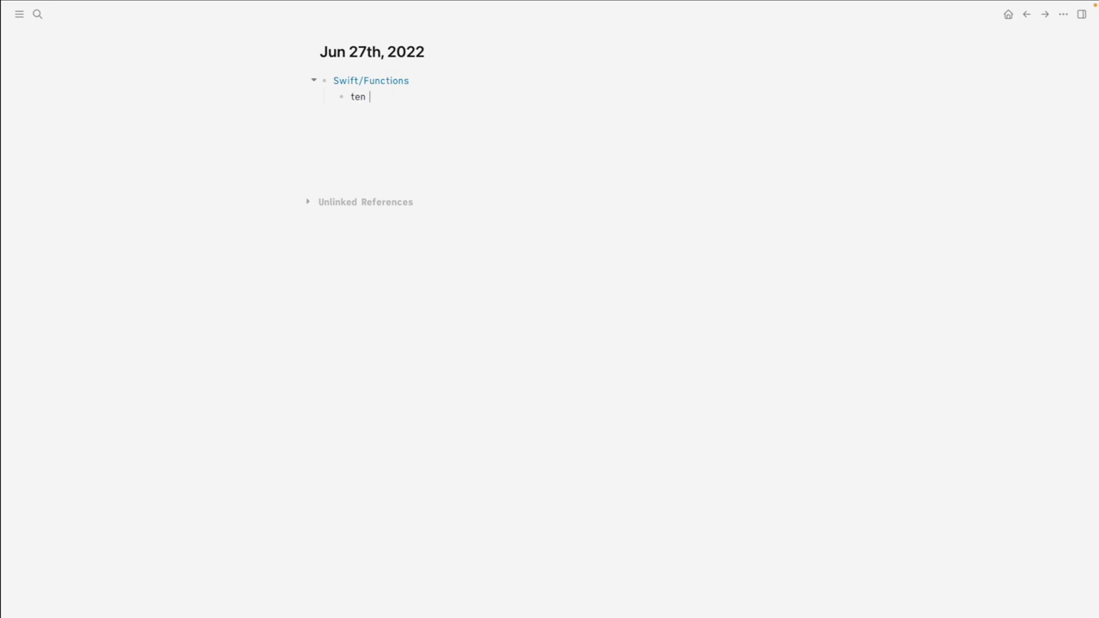
pyautogui.press('BackSpace')
pyautogui.press('BackSpace')
pyautogui.press('BackSpace')
pyautogui.press('BackSpace')
pyautogui.write('Defined via the syntax')
pyautogui.press('Return')
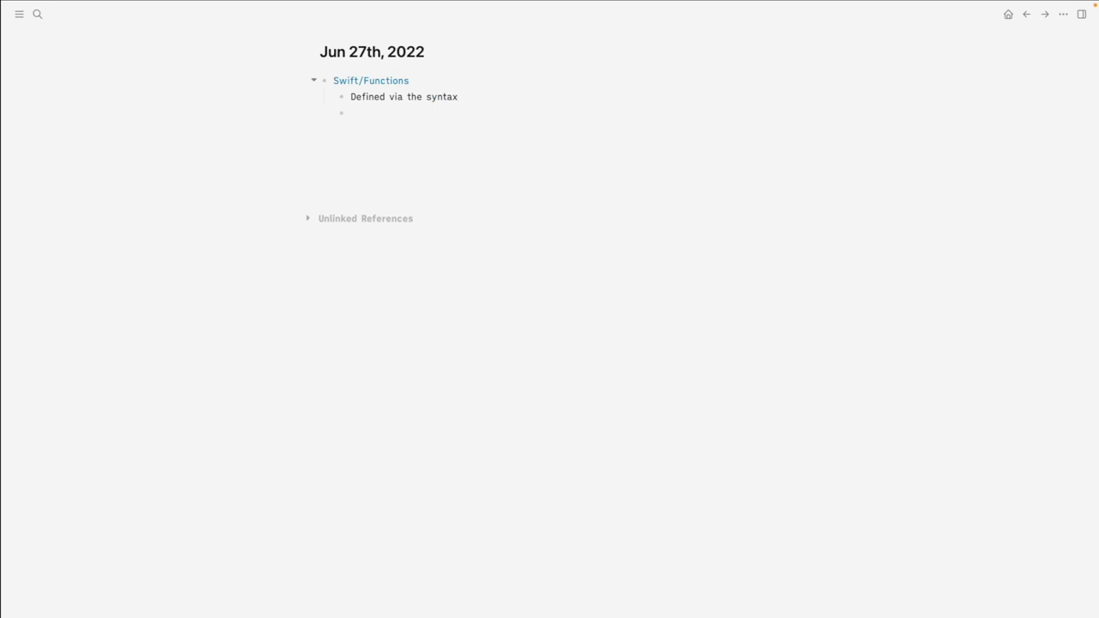
# - Nest a Swift code block under "Defined via the syntax" that defines someFunction, printing "Hello World", and calls it
pyautogui.write('```swift')
pyautogui.press('Return')
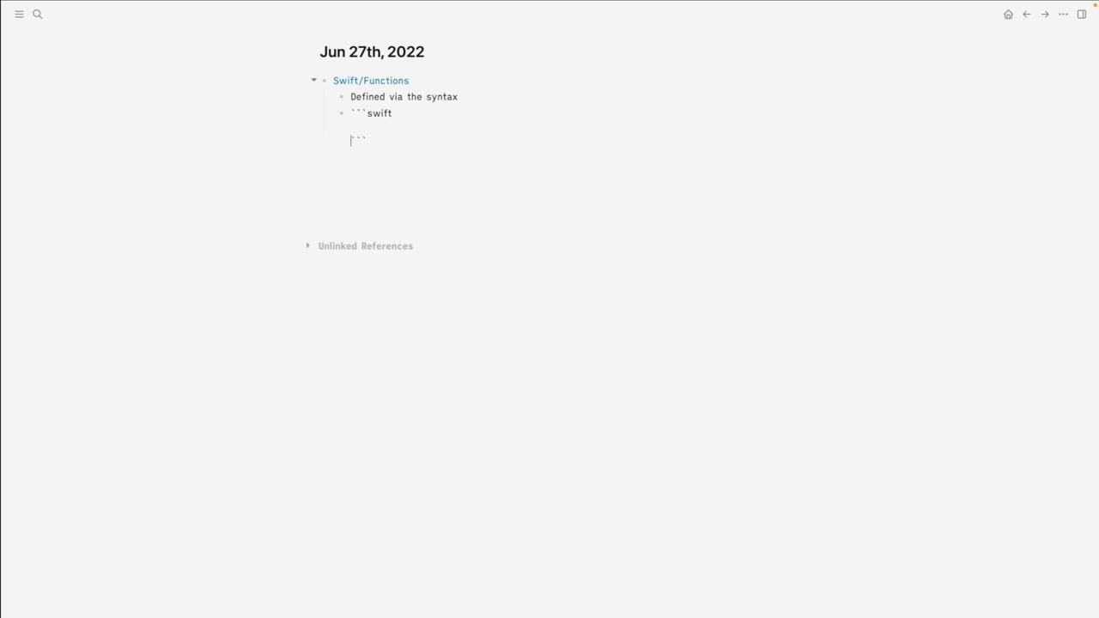
pyautogui.write('func someFunction () {   print("Hello World") }  someFunction()')
pyautogui.click(235, 150)
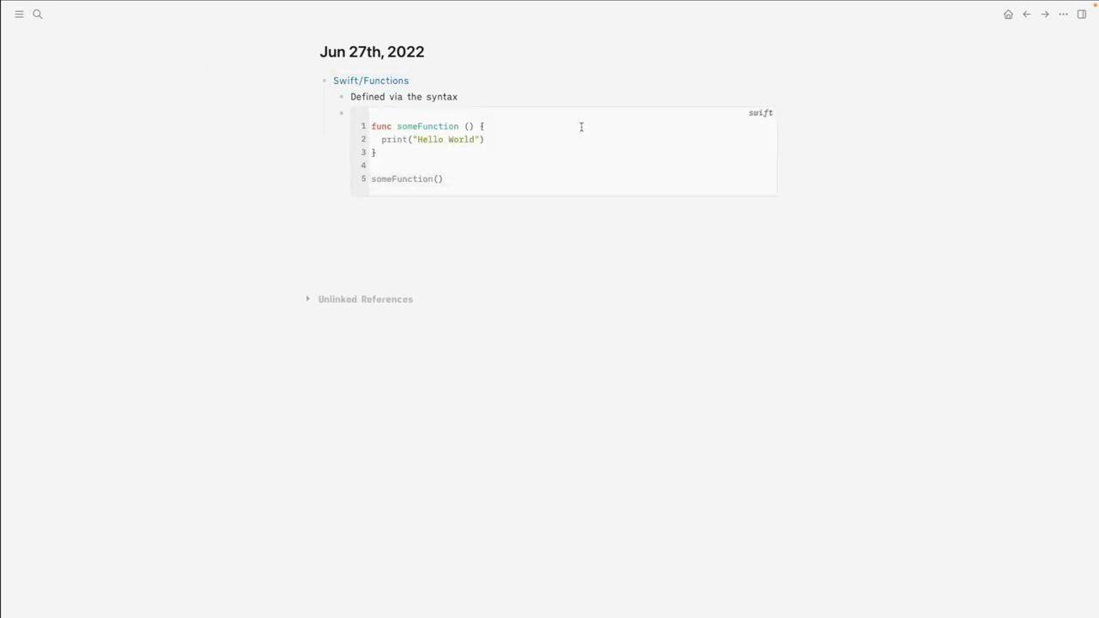
pyautogui.click(482, 102)
pyautogui.press('Up')
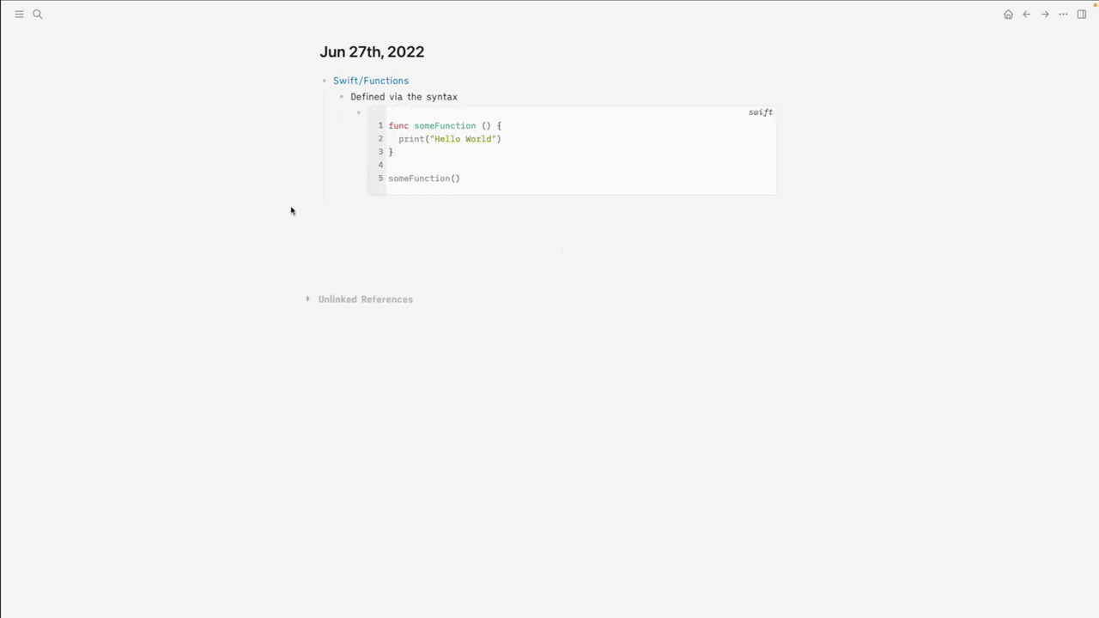
# - Add a Python/Functions link with a nested block "Defined via the syntax" and a Python code block defining and calling someFunction, printing "hello World"
pyautogui.click(334, 213)
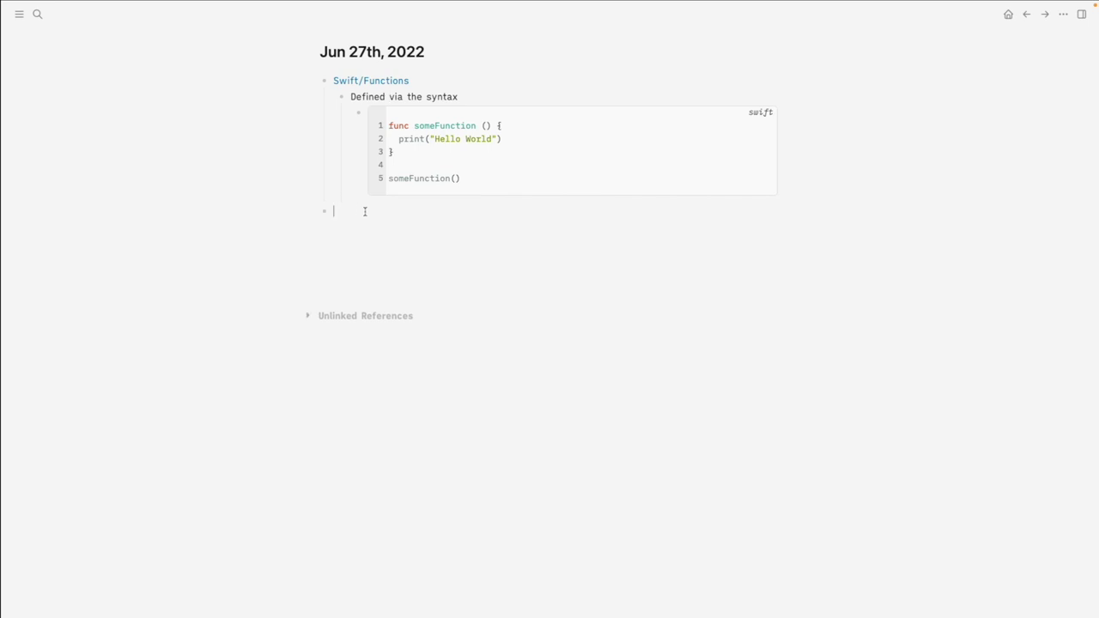
pyautogui.write('Python/Functions')
pyautogui.hotkey('shift', 'Home')
pyautogui.write('[[')
pyautogui.press('End')
pyautogui.press('Return')
pyautogui.press('Tab')
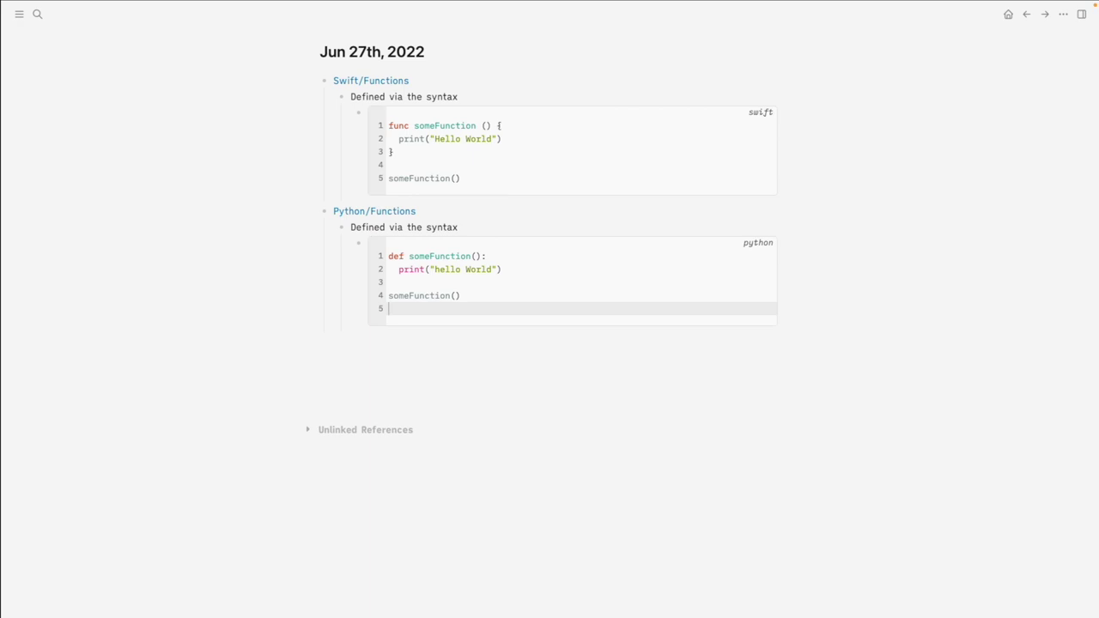
pyautogui.press('Escape')
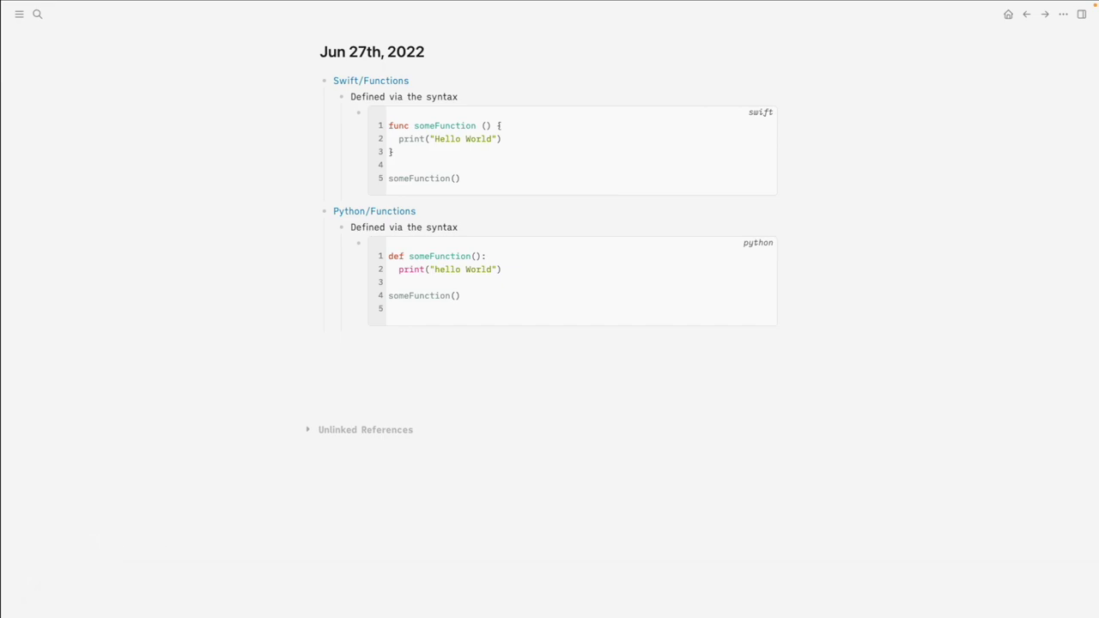
# - Search for "swift", open the Swift page in the sidebar, and collapse its linked references
pyautogui.press('super+k')
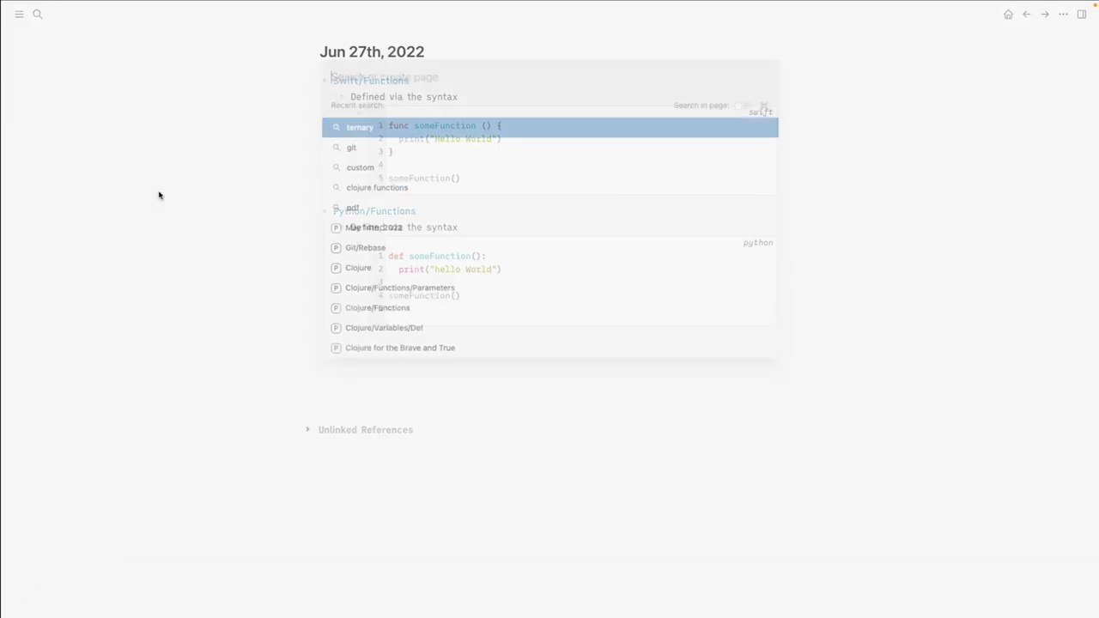
pyautogui.write('swift')
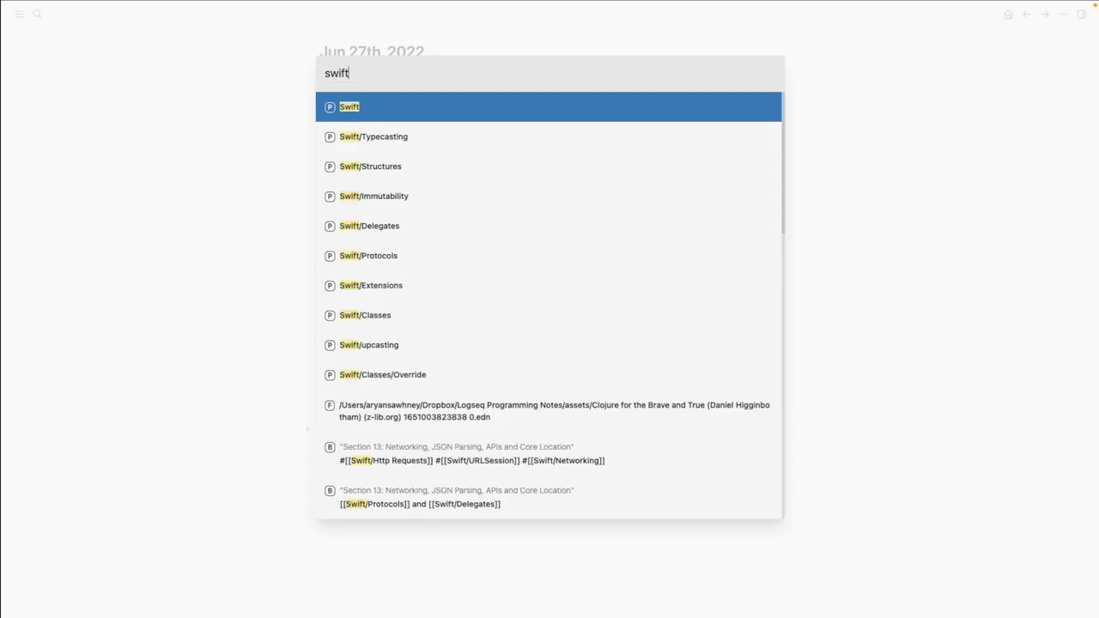
pyautogui.hotkey('shift', 'Return')
pyautogui.scroll(-15, 759, 228)
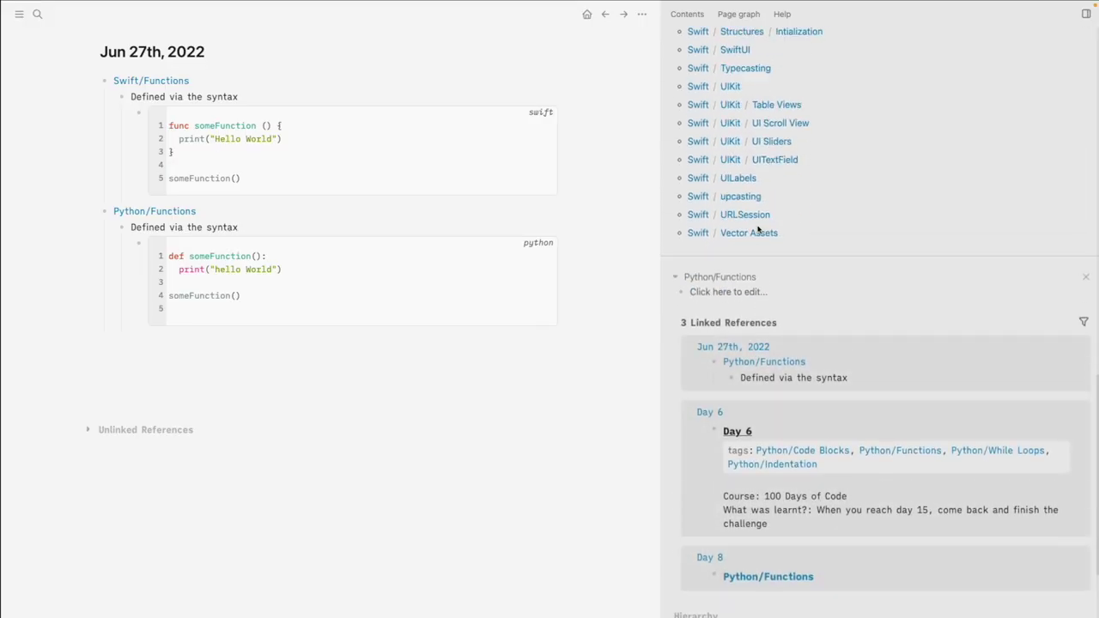
pyautogui.scroll(15, 759, 228)
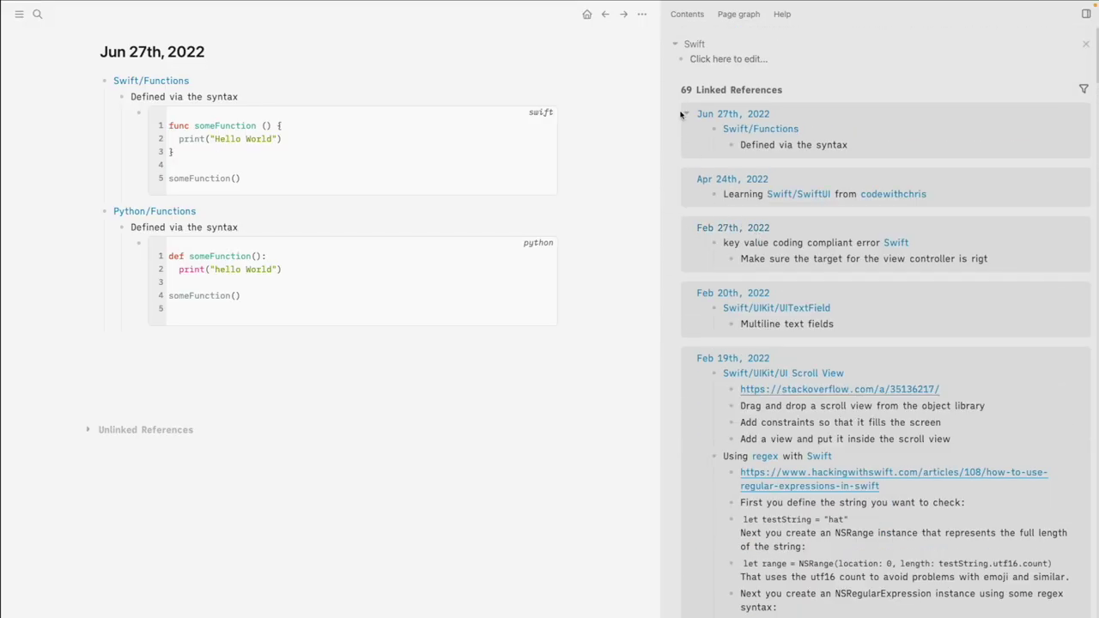
pyautogui.click(692, 89)
# - Examine the Swift page's hierarchy to see how its namespaced pages and sub-pages are organised
pyautogui.scroll(-5, 756, 233)
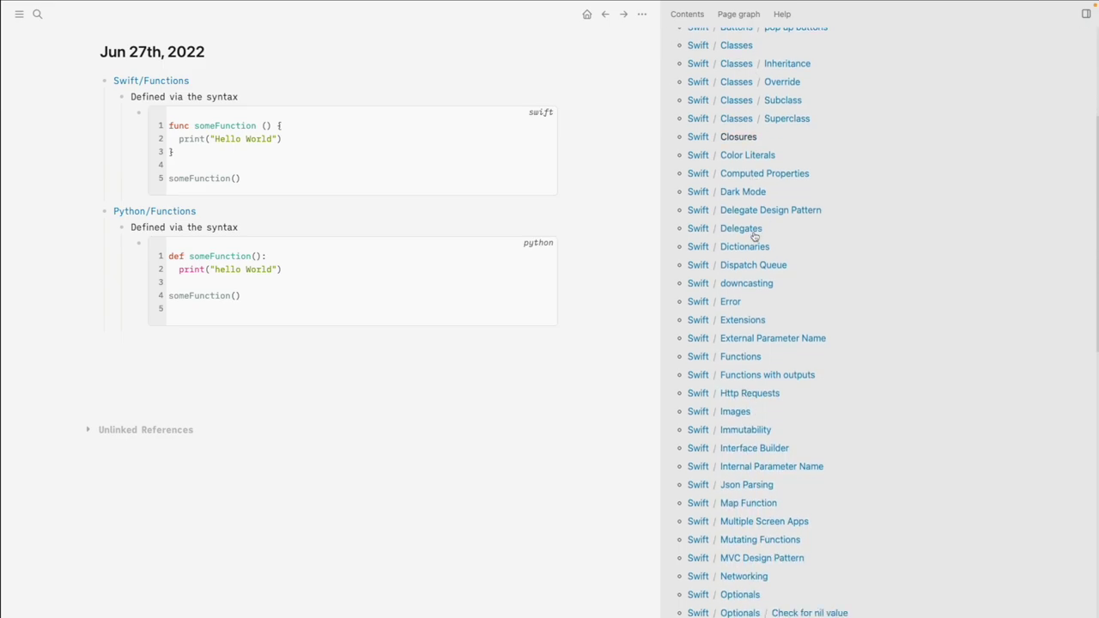
pyautogui.scroll(3, 850, 128)
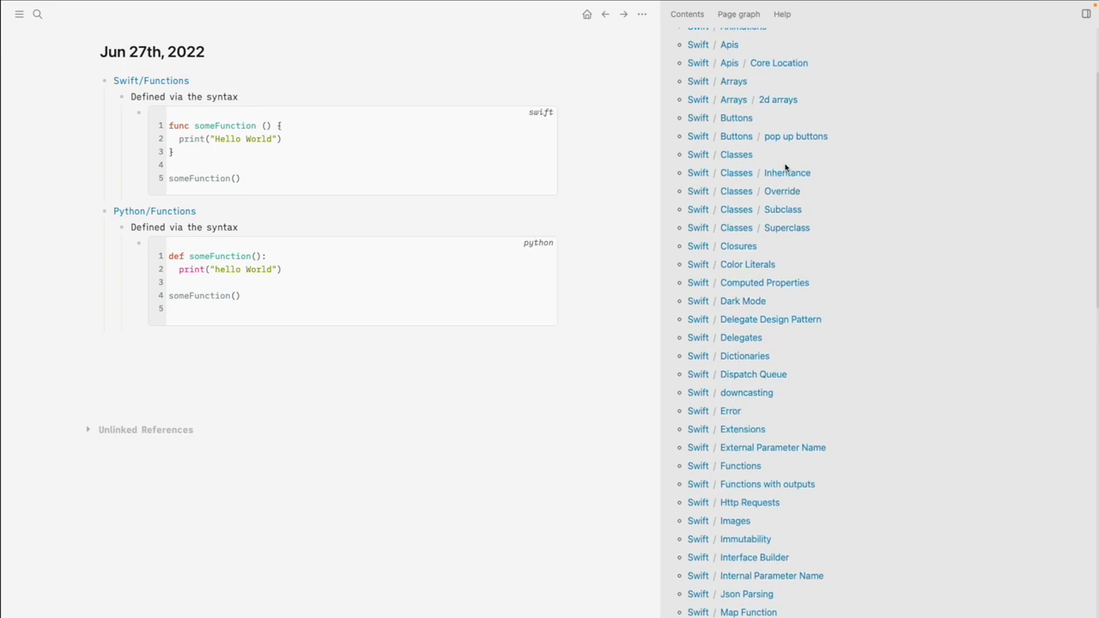
pyautogui.scroll(3, 785, 167)
pyautogui.scroll(-3, 784, 167)
pyautogui.scroll(1, 785, 168)
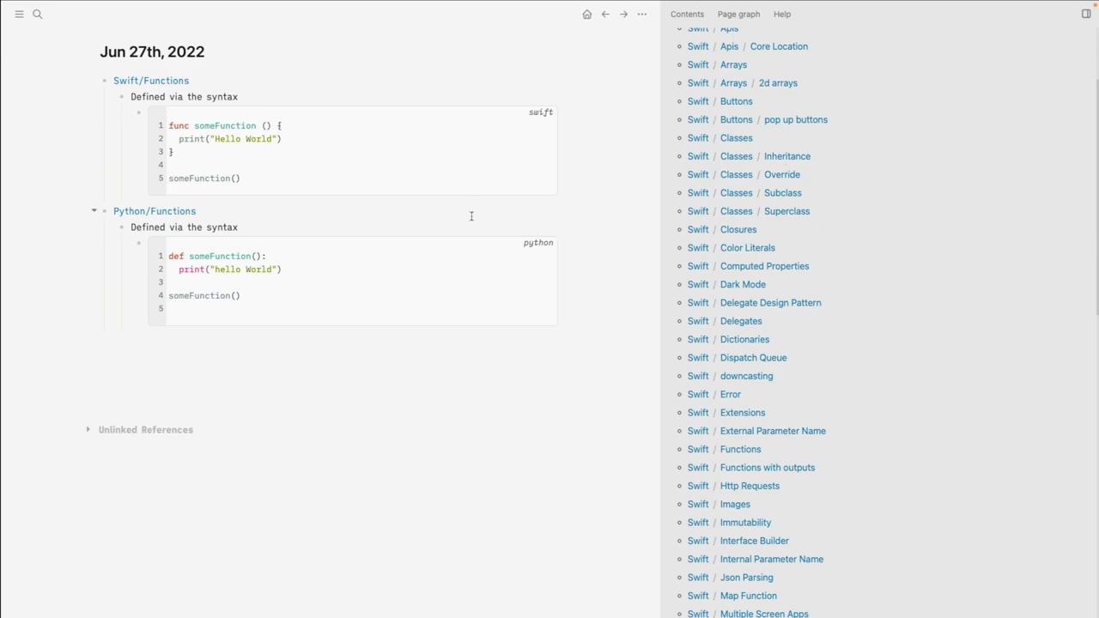
pyautogui.scroll(3, 736, 228)
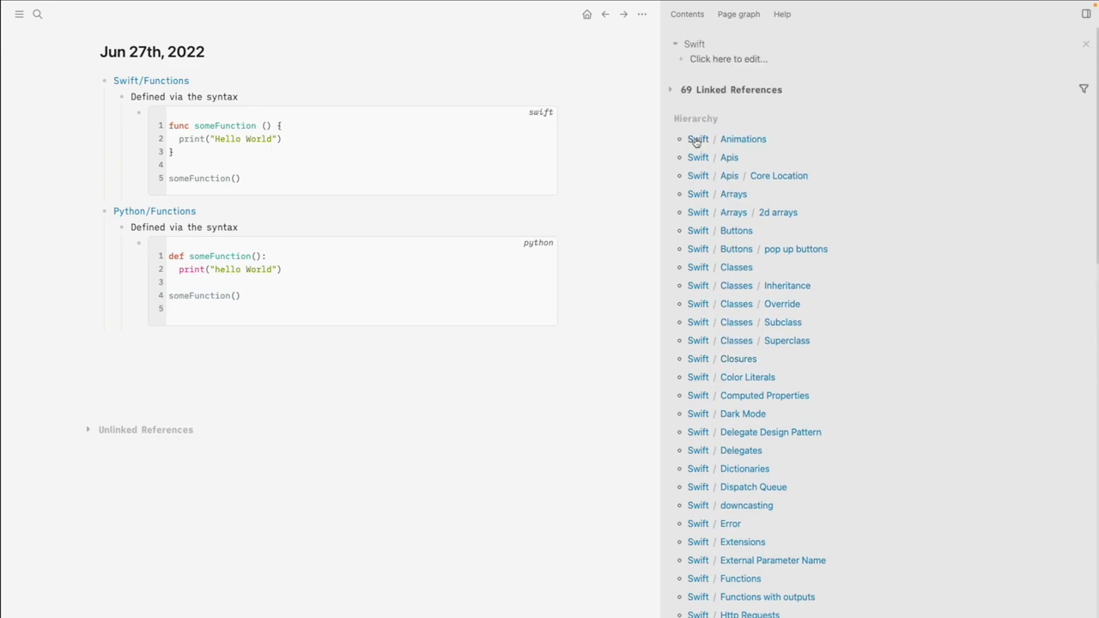
pyautogui.scroll(-1, 716, 198)
pyautogui.scroll(1, 719, 221)
pyautogui.scroll(-5, 756, 146)
pyautogui.scroll(-5, 756, 145)
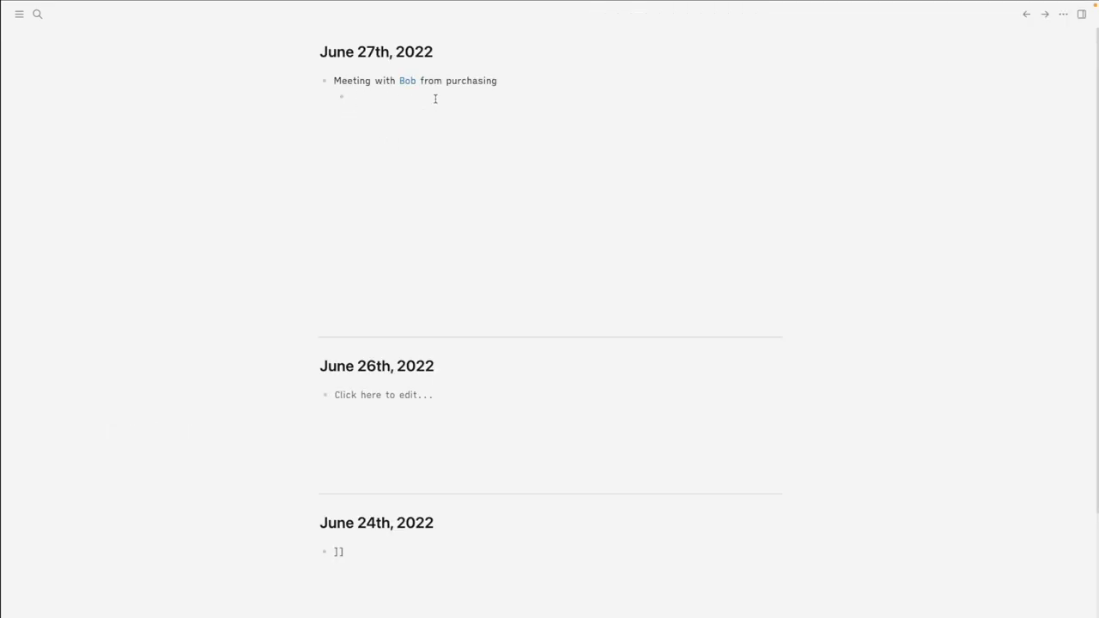
# - Turn the word "purchasing" in the June 27th, 2022 meeting block into a page link
pyautogui.click(491, 85)
pyautogui.doubleClick(491, 85)
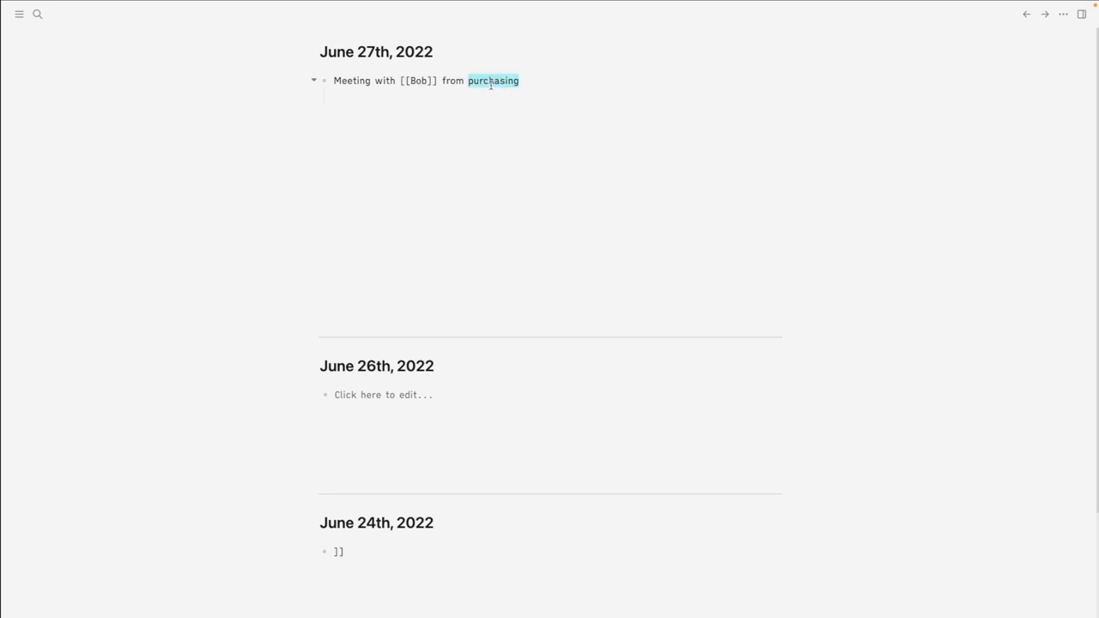
pyautogui.click(397, 146)
pyautogui.doubleClick(468, 85)
pyautogui.write('[[')
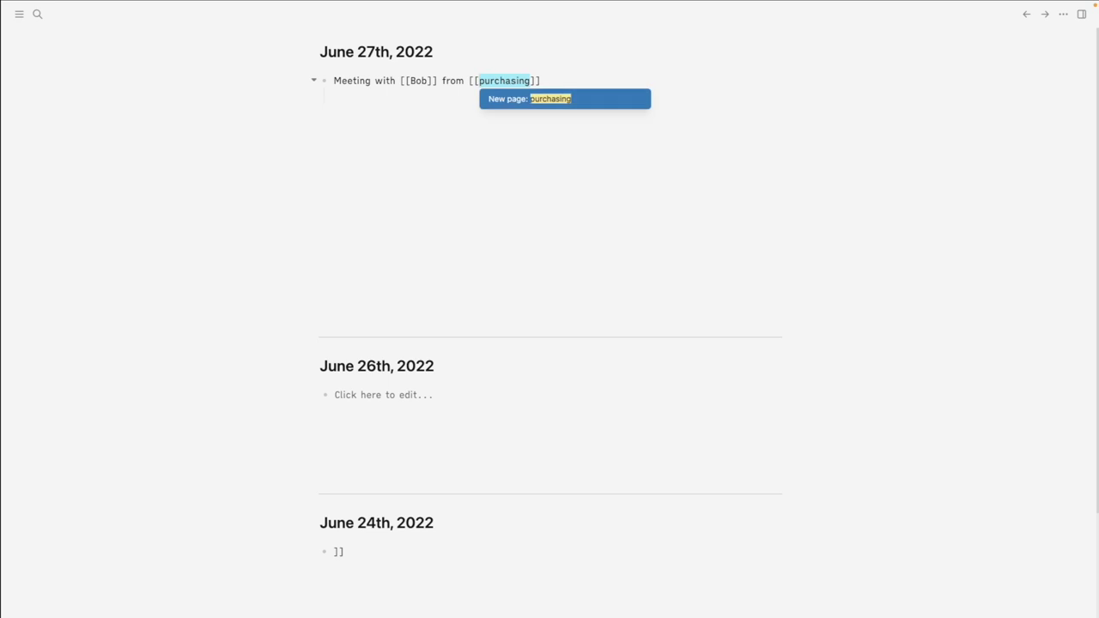
pyautogui.click(312, 145)
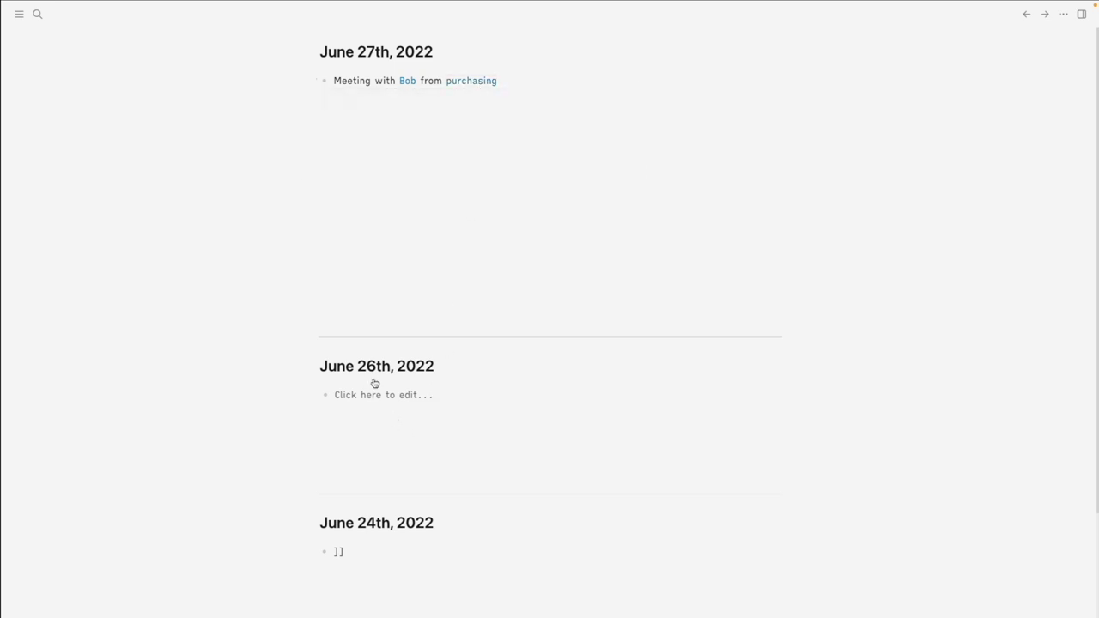
# - Write "Importance of Purchasing in a business" in the empty block of the June 26th, 2022 journal
pyautogui.click(409, 98)
pyautogui.click(346, 396)
pyautogui.write('Importance of Purchasing')
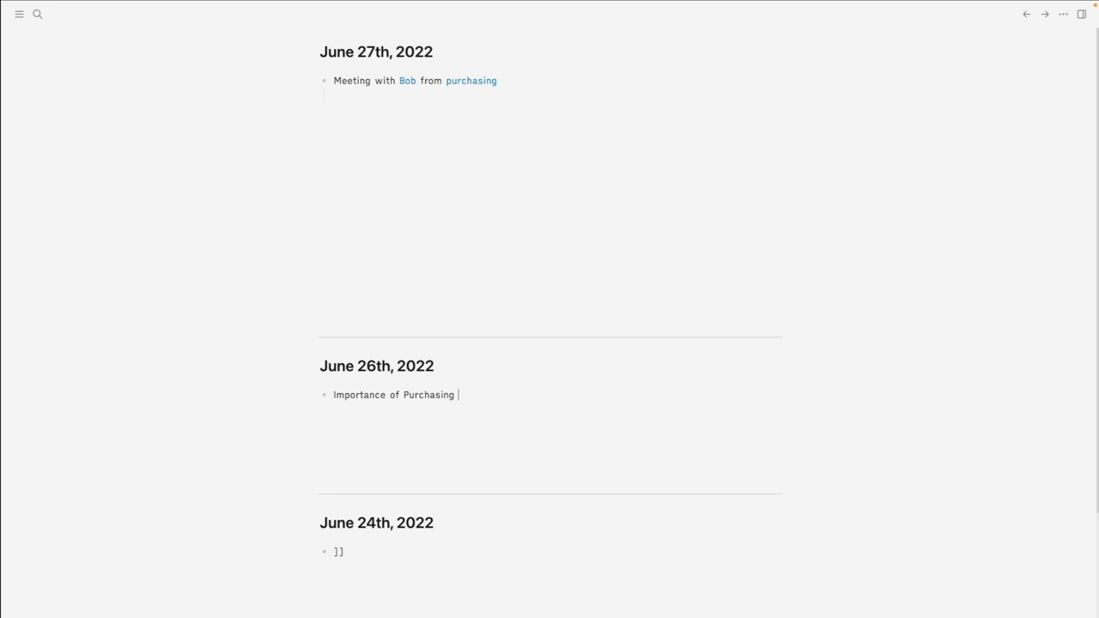
pyautogui.write('in a business')
pyautogui.press('Escape')
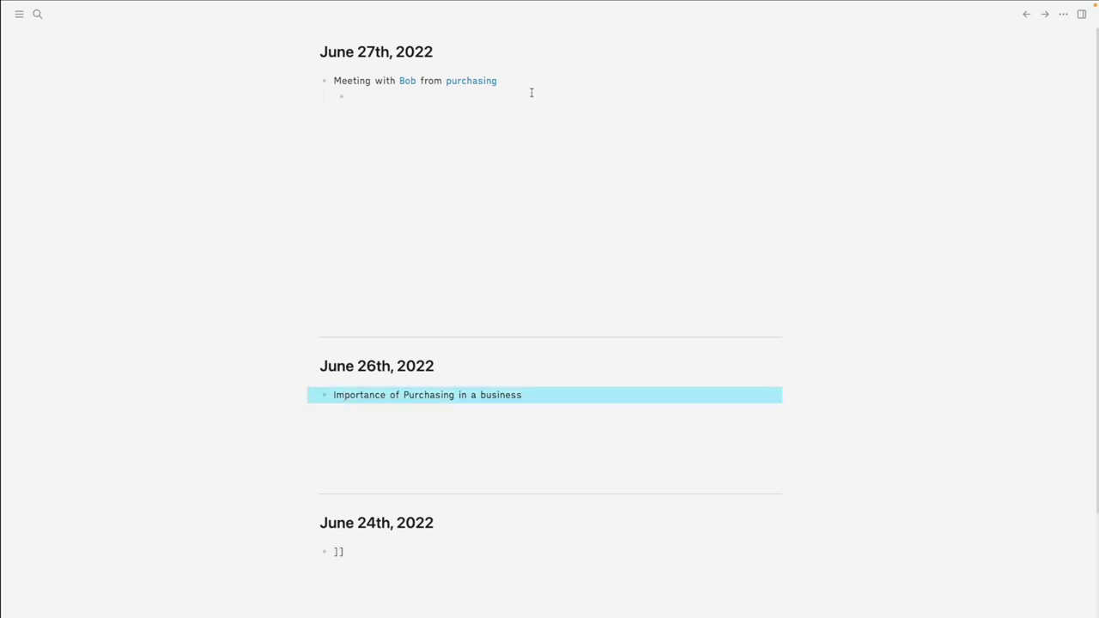
# - Turn the word "Purchasing" in the June 26th, 2022 block into a page link
pyautogui.click(530, 89)
pyautogui.doubleClick(416, 394)
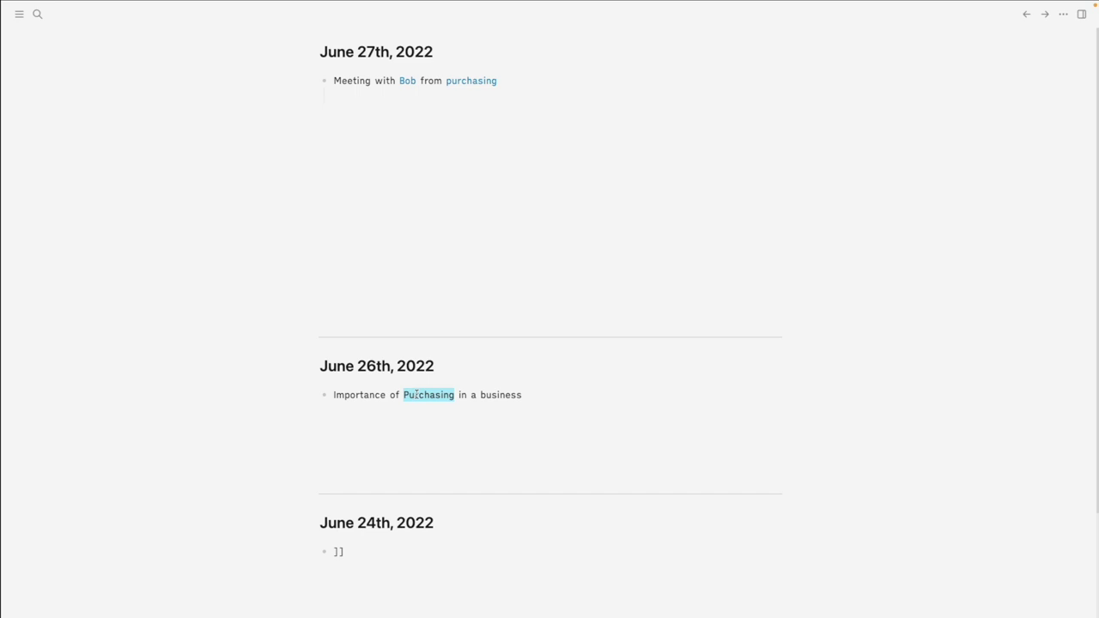
pyautogui.write('[[')
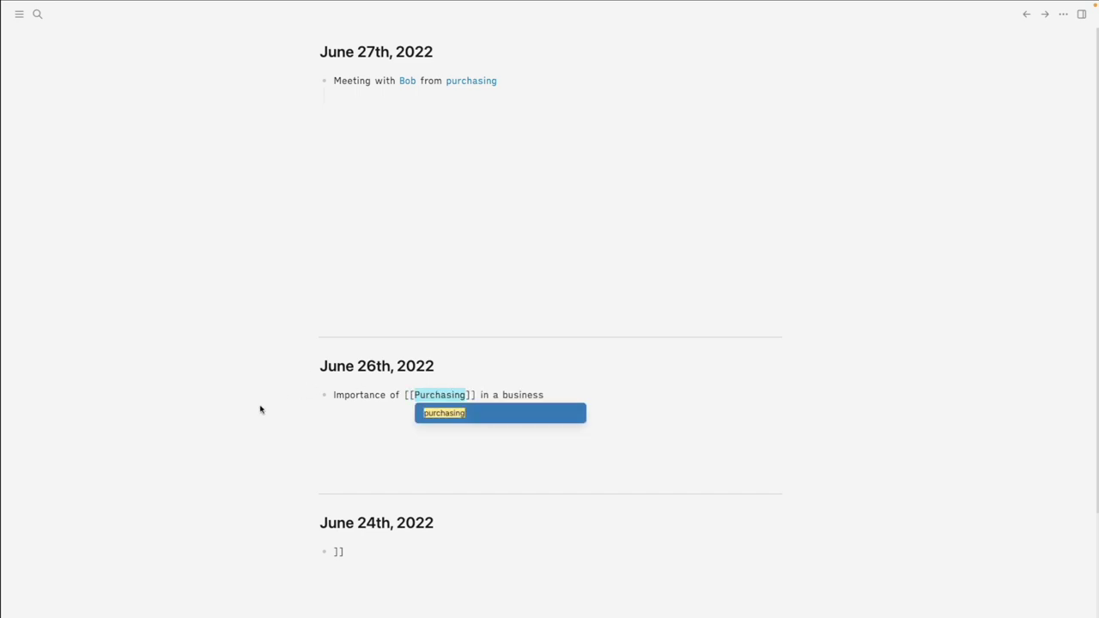
pyautogui.click(265, 417)
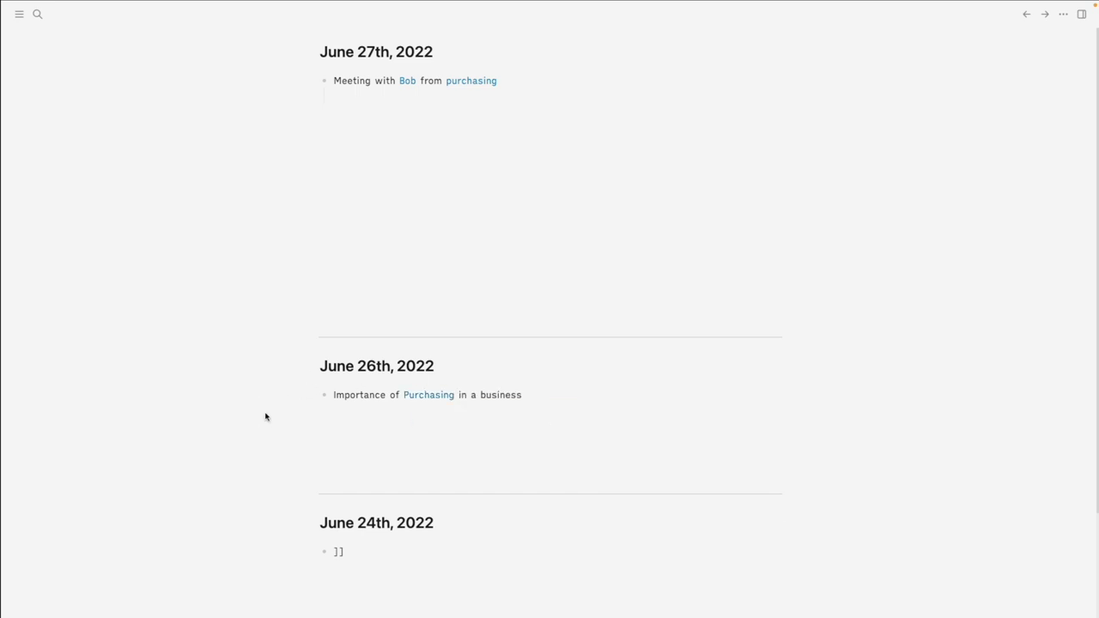
# - Open the purchasing page alongside the journal to review its linked references
pyautogui.keyDown('shift'); pyautogui.click(429, 397); pyautogui.keyUp('shift')
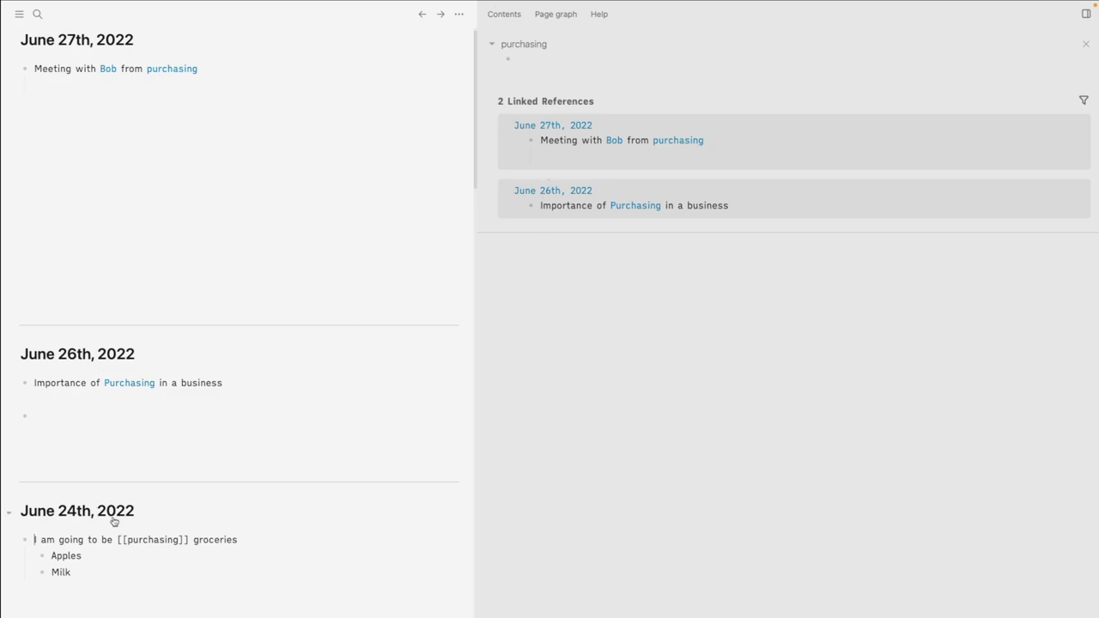
pyautogui.click(111, 89)
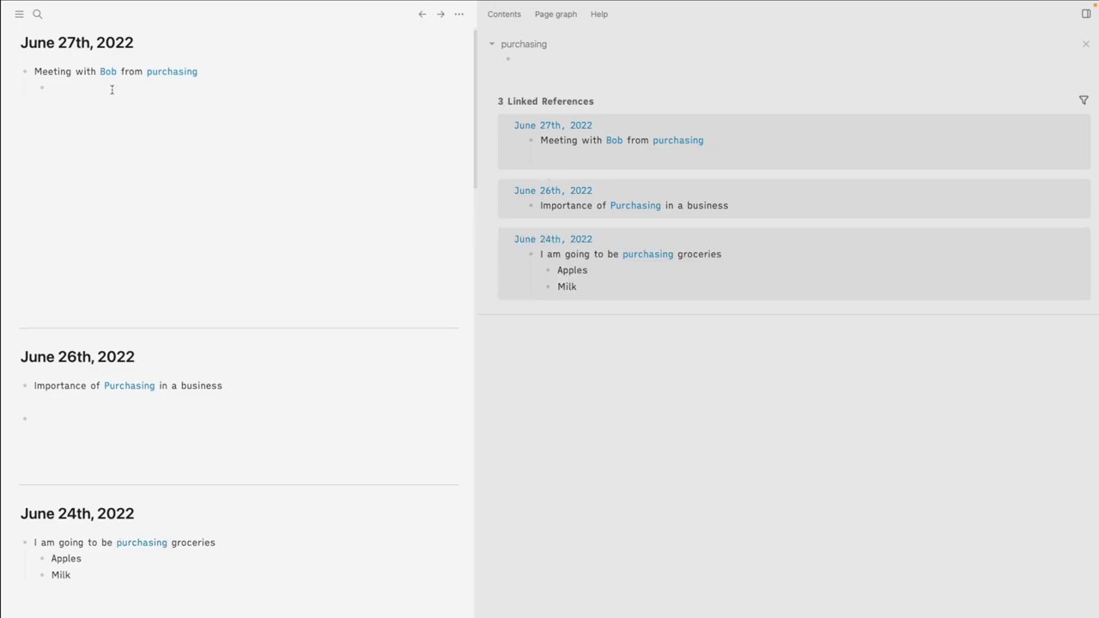
pyautogui.scroll(-2, 223, 319)
pyautogui.scroll(2, 223, 320)
# - Change the Purchasing link in the June 26th, 2022 block to the namespaced page Business/Purchasing
pyautogui.click(216, 396)
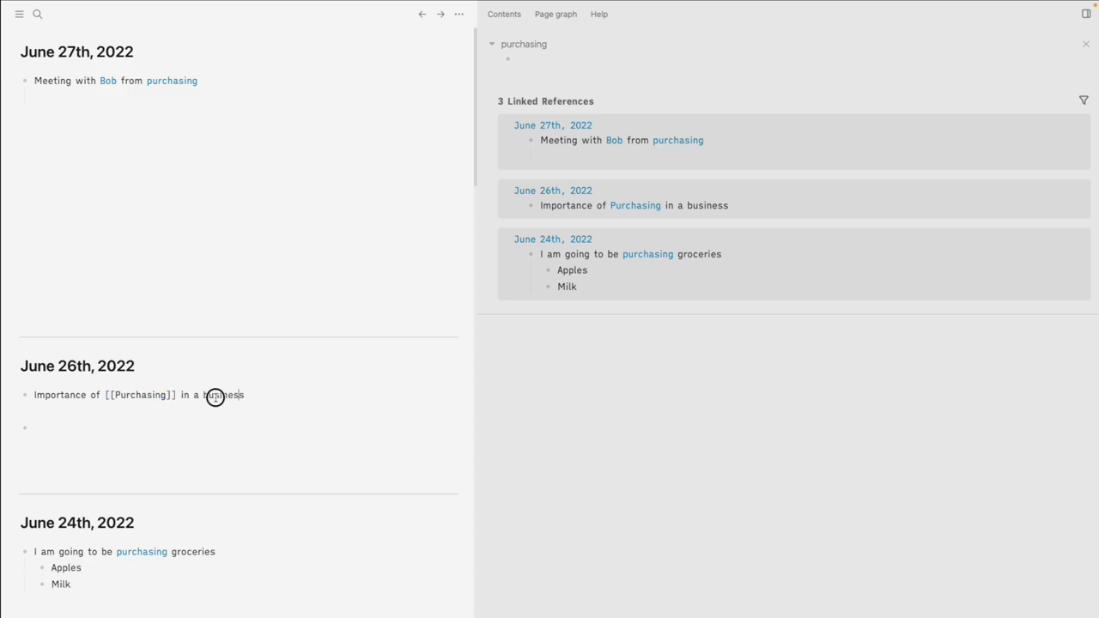
pyautogui.hotkey('alt', 'Left')
pyautogui.hotkey('alt', 'Left')
pyautogui.hotkey('alt', 'Left')
pyautogui.hotkey('alt', 'Left')
pyautogui.write('Bob')
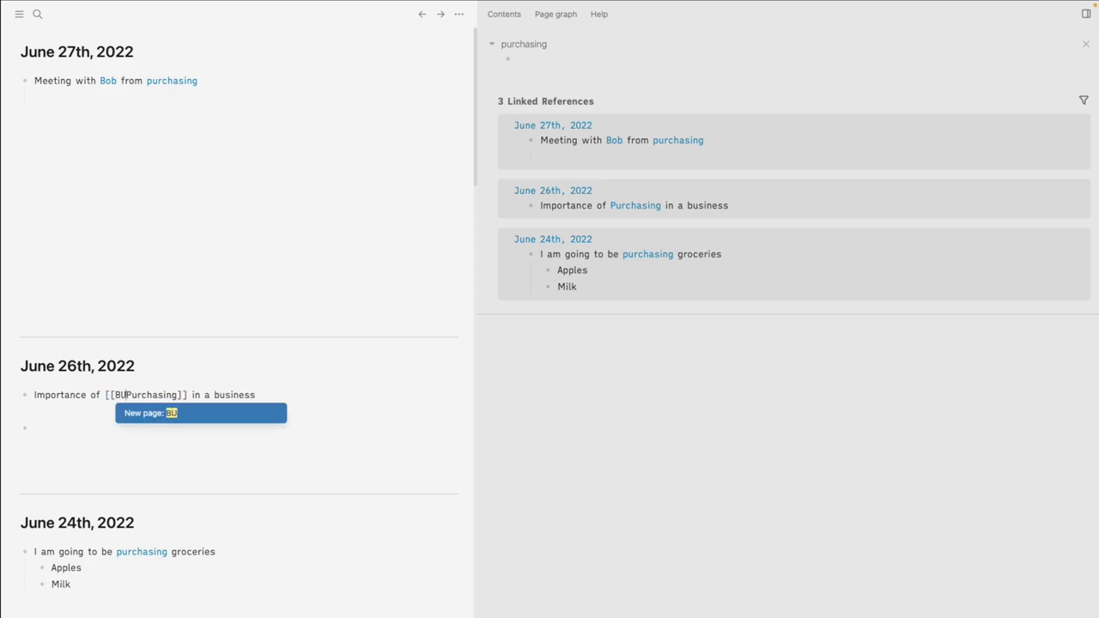
pyautogui.hotkey('ctrl', 'z')
pyautogui.write('Business/')
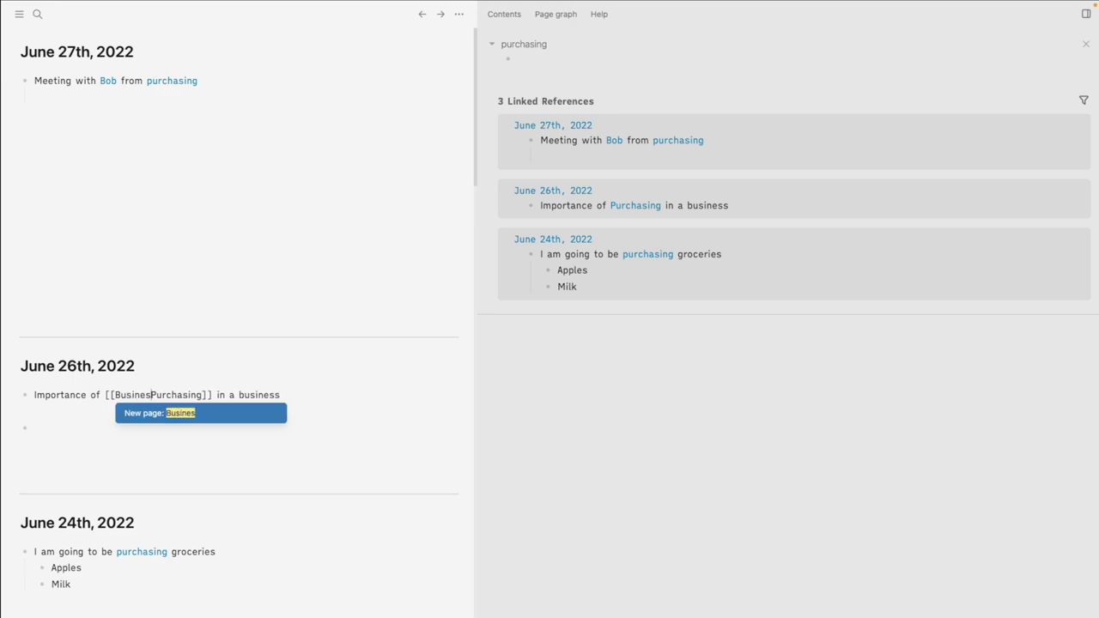
# - Change the purchasing link in the June 27th, 2022 meeting block to Acme/purchasing
pyautogui.click(237, 82)
pyautogui.write('Acme/')
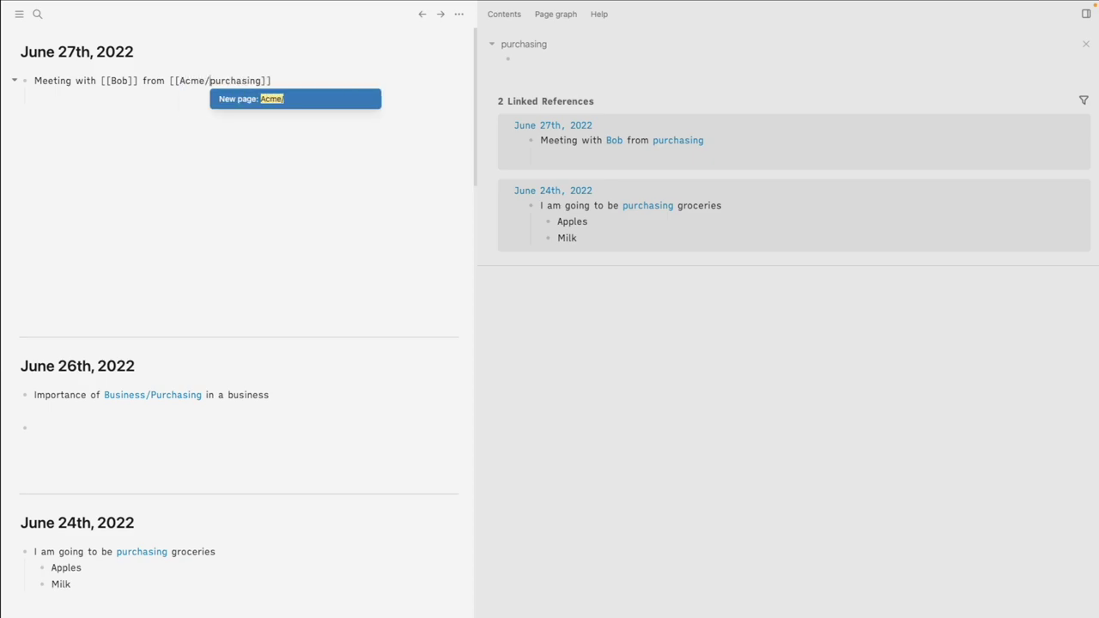
pyautogui.click(317, 196)
# - Change the purchasing link in the June 24th, 2022 block to groceries/purchasing and close the sidebar
pyautogui.scroll(-5, 314, 203)
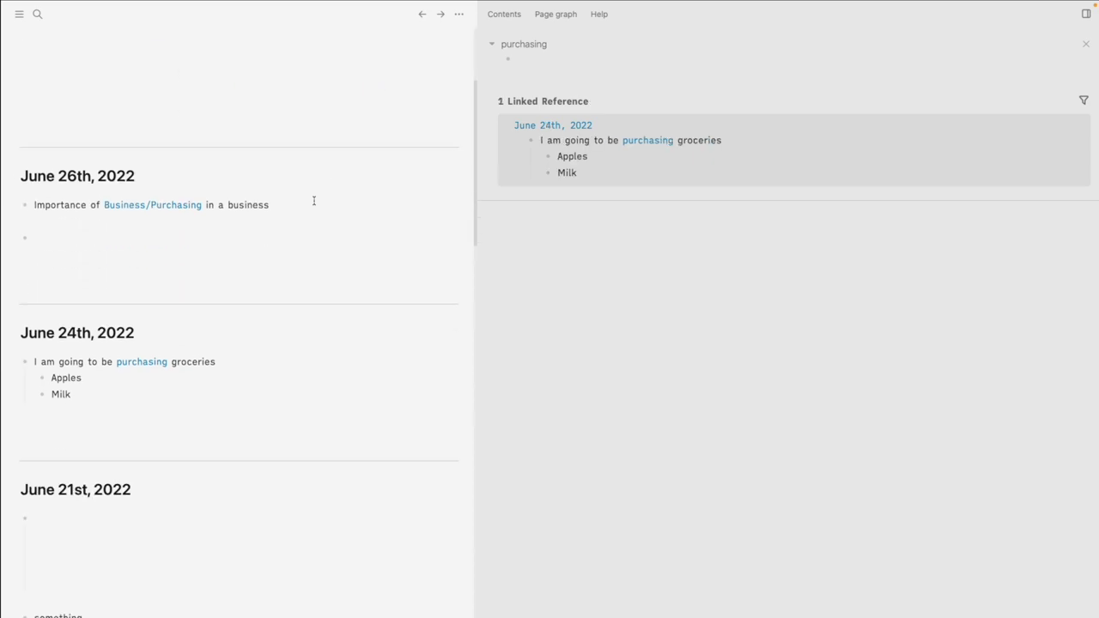
pyautogui.click(227, 358)
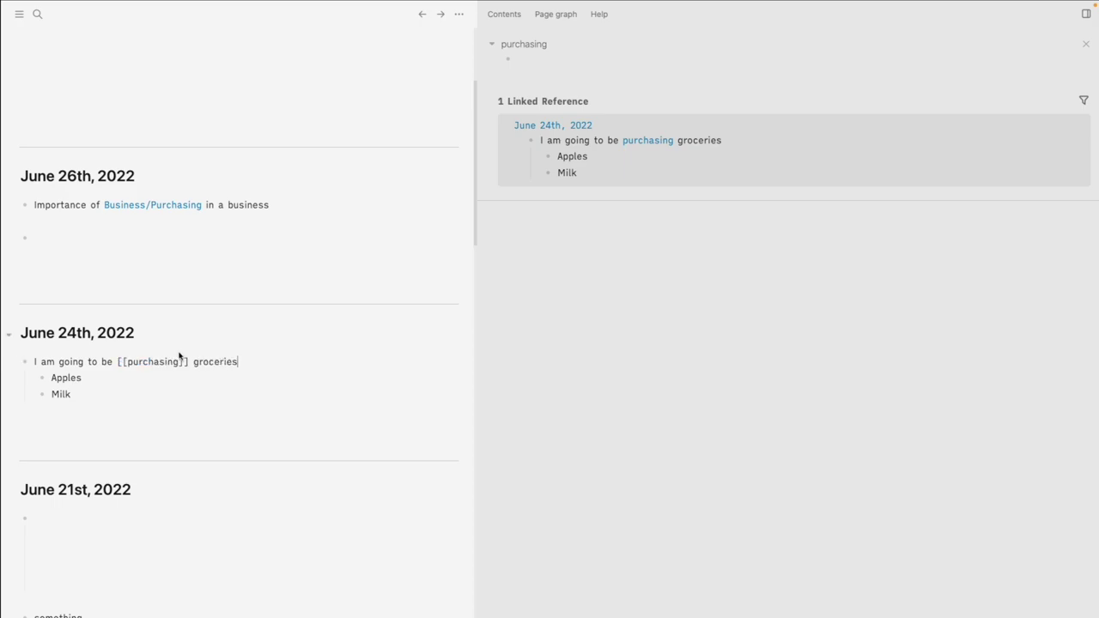
pyautogui.click(126, 360)
pyautogui.write('groceries/')
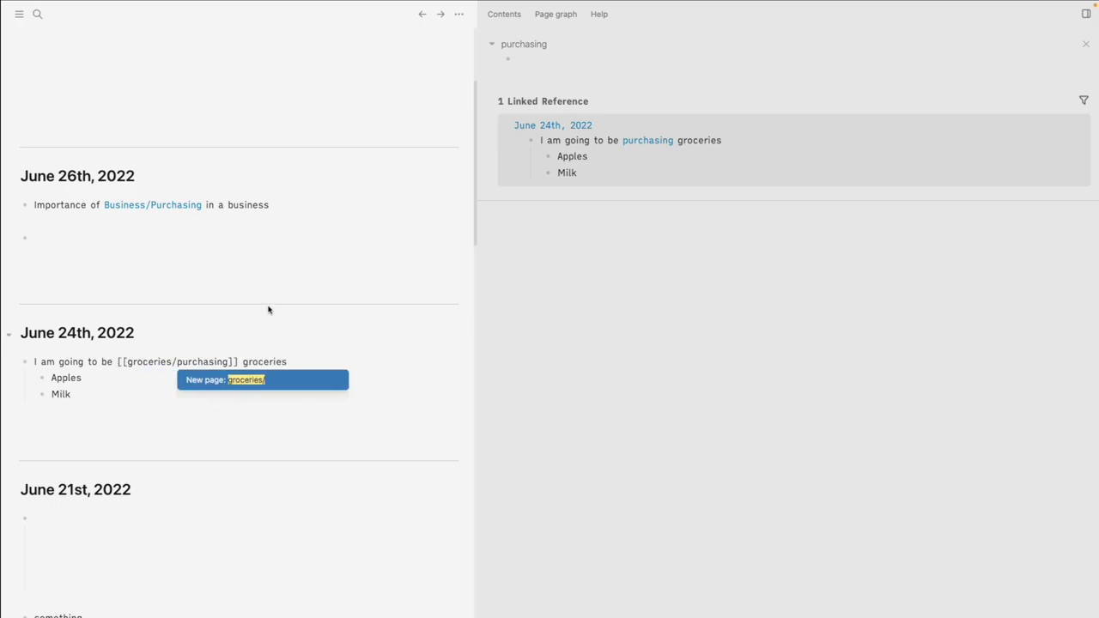
pyautogui.click(468, 305)
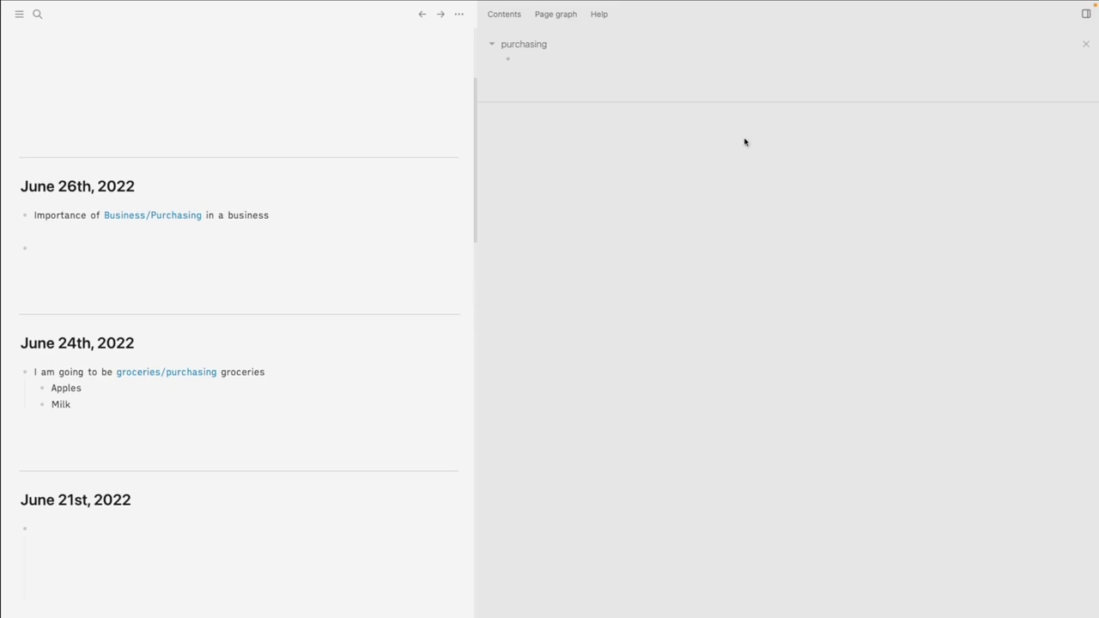
pyautogui.click(1085, 14)
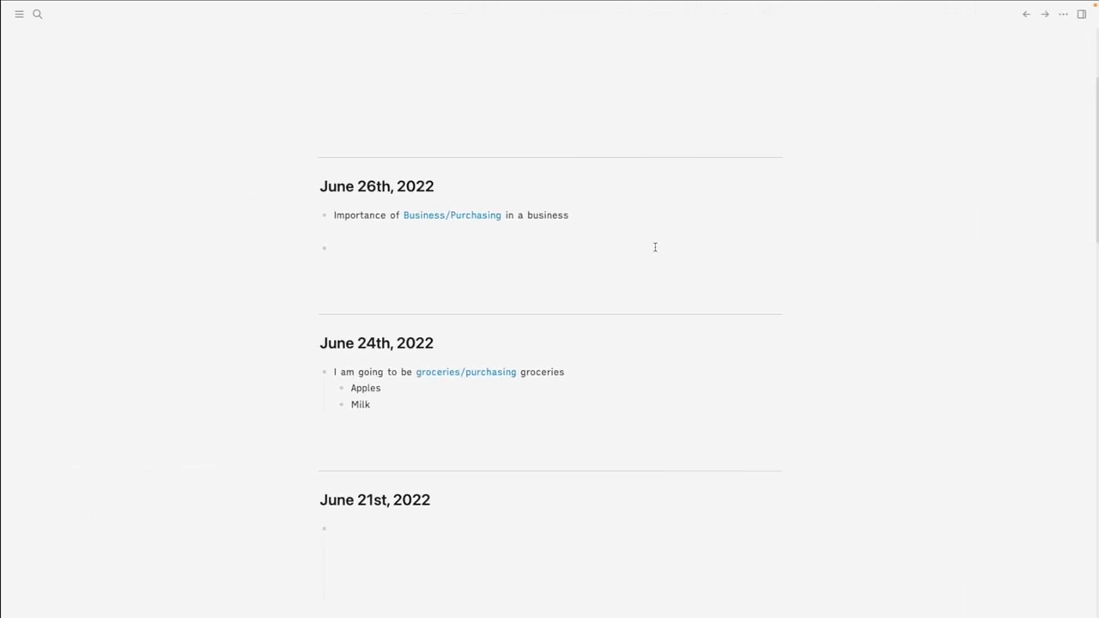
# - Review the namespaced purchasing links across the journal days and preview the Acme/purchasing page
pyautogui.scroll(4, 655, 248)
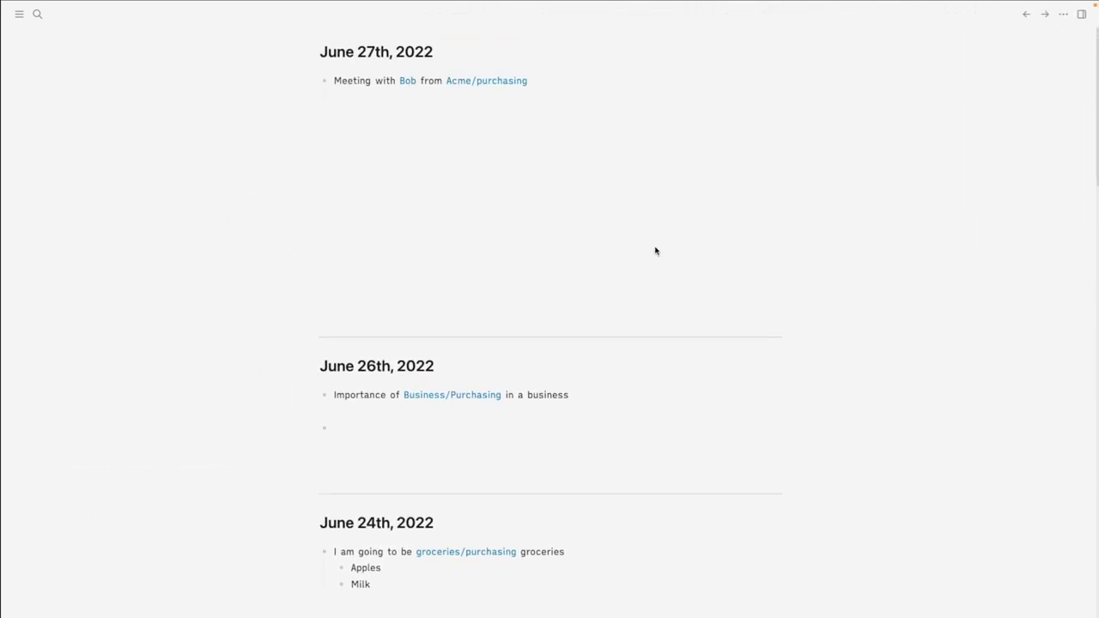
pyautogui.scroll(-5, 908, 270)
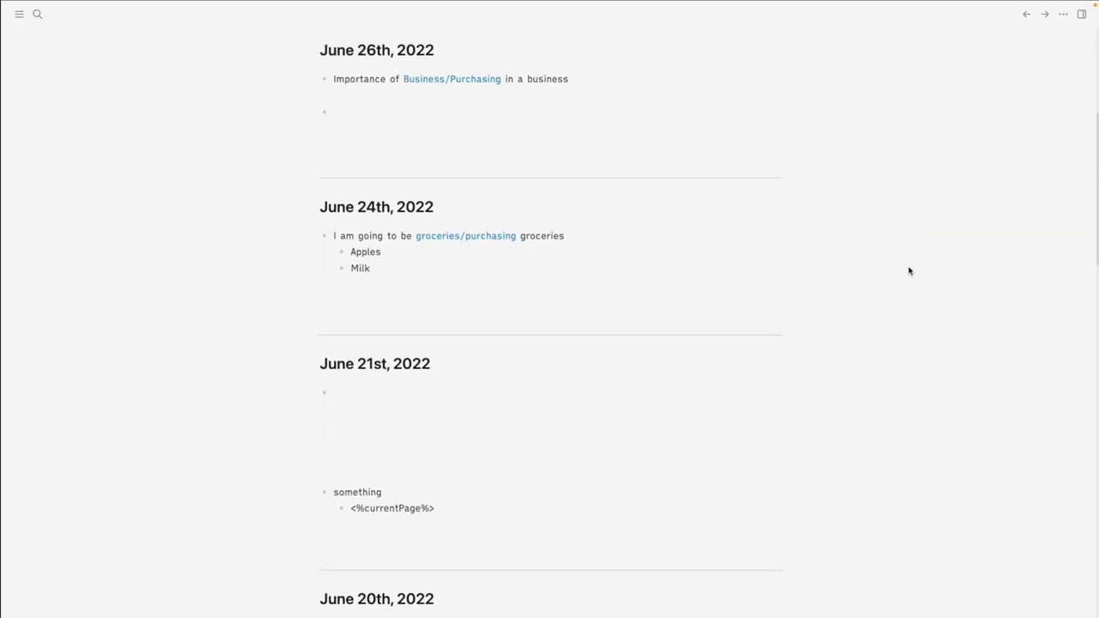
pyautogui.scroll(4, 909, 270)
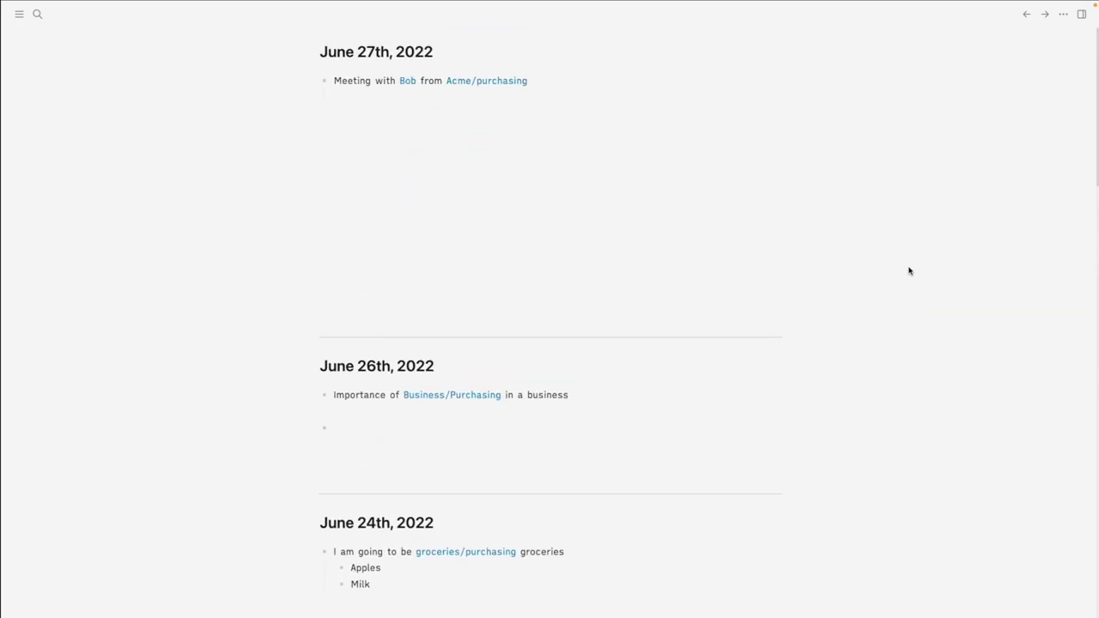
pyautogui.scroll(-1, 908, 271)
pyautogui.scroll(1, 908, 272)
pyautogui.moveTo(466, 82)
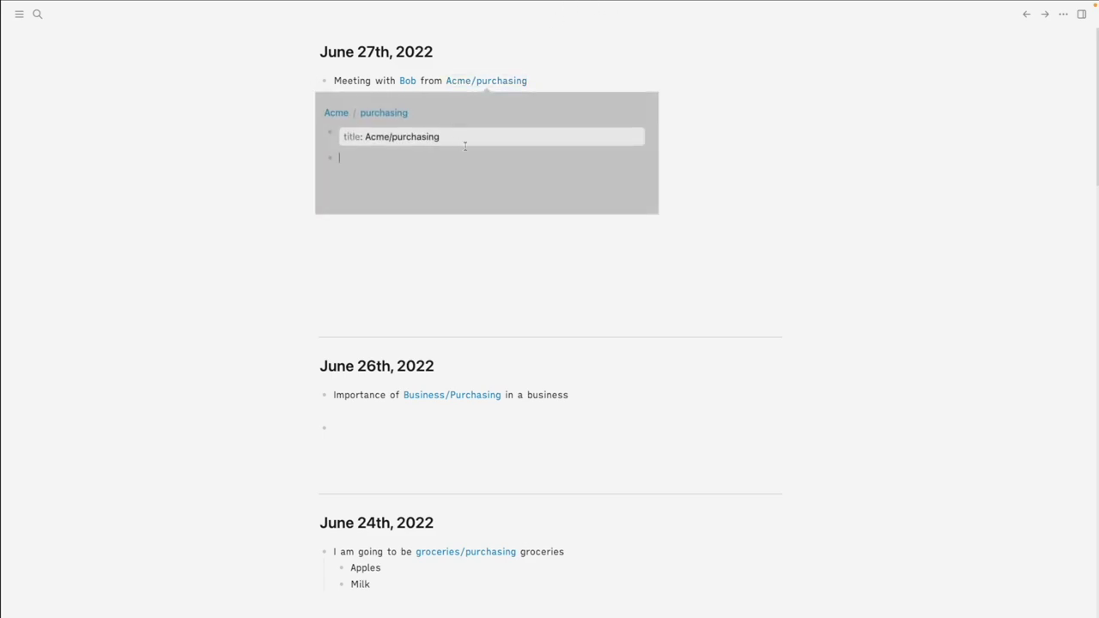
# - Open the Acme/purchasing page in a narrowed sidebar and compare it with the namespaced purchasing links in the journal
pyautogui.keyDown('shift'); pyautogui.click(492, 84); pyautogui.keyUp('shift')
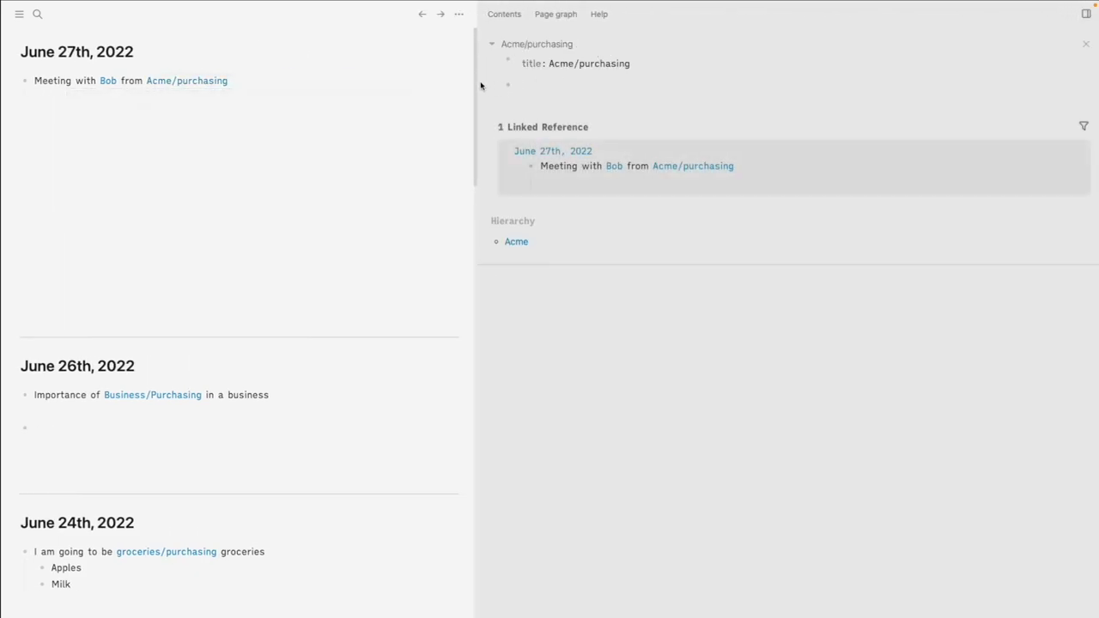
pyautogui.moveTo(478, 80); pyautogui.dragTo(653, 86)
pyautogui.scroll(-3, 472, 275)
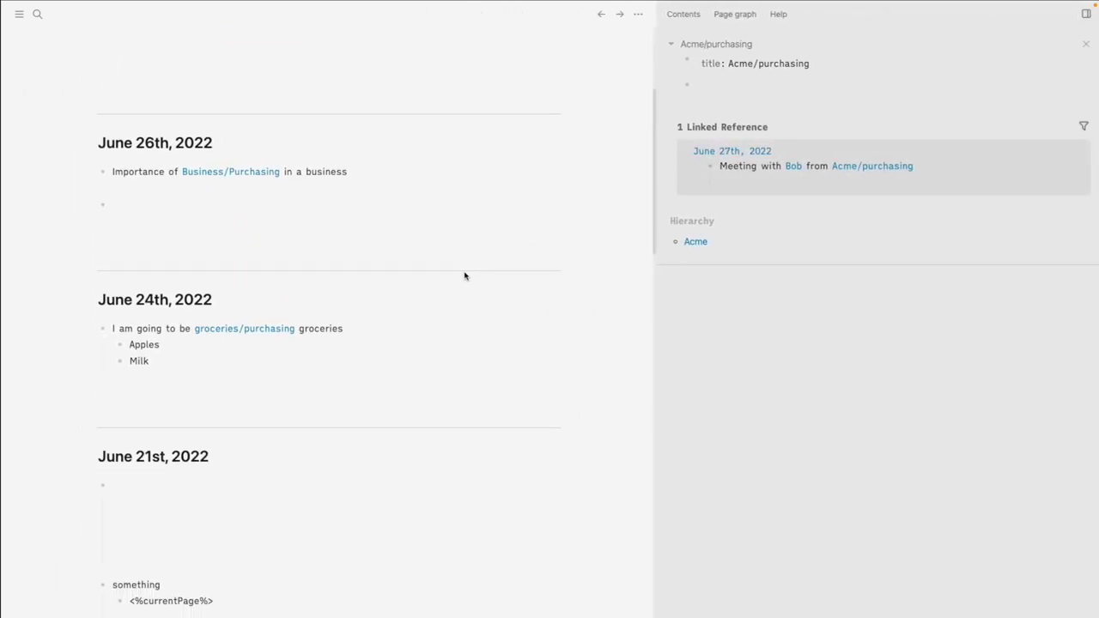
pyautogui.moveTo(223, 329)
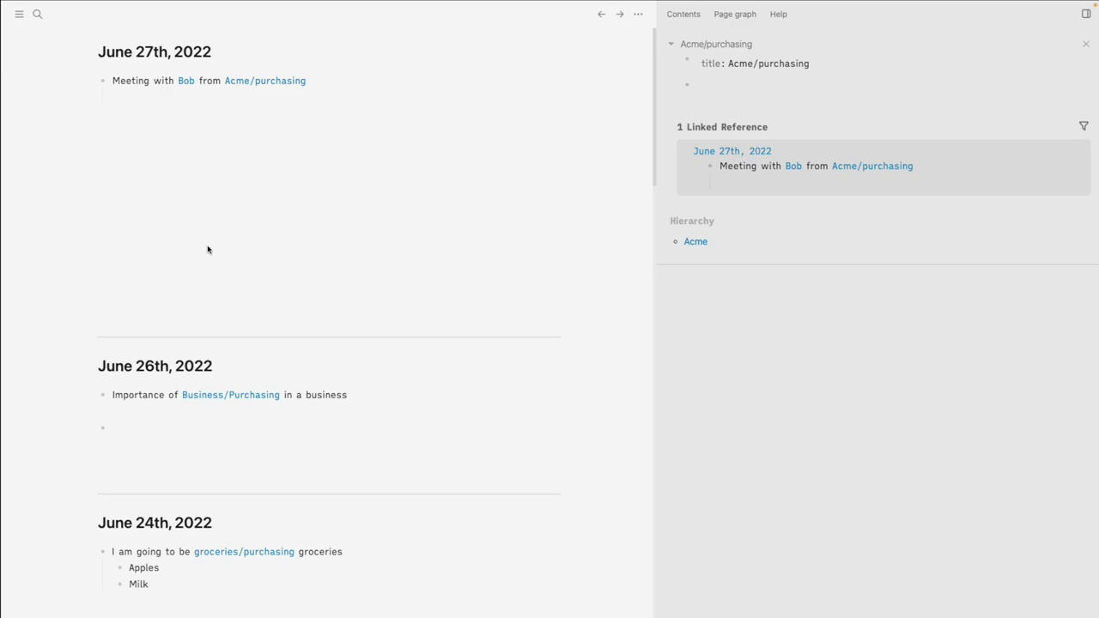
# - Switch to the Documents/AthensDB graph
pyautogui.hotkey('alt', 'shift', 'g')
pyautogui.press('Down')
pyautogui.press('Down')
pyautogui.press('Down')
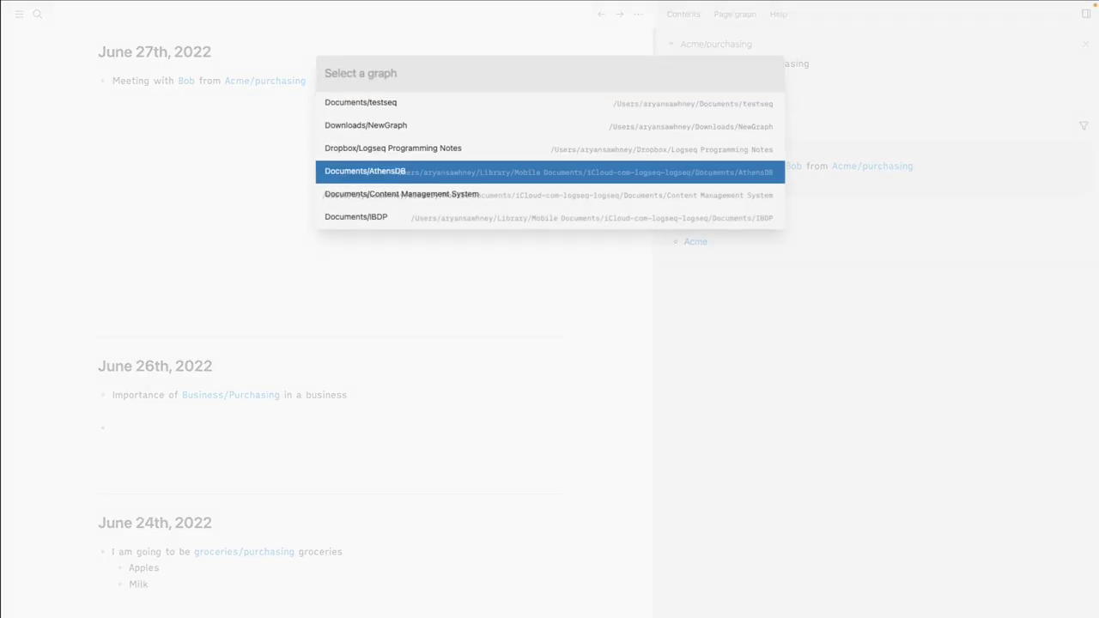
pyautogui.press('Return')
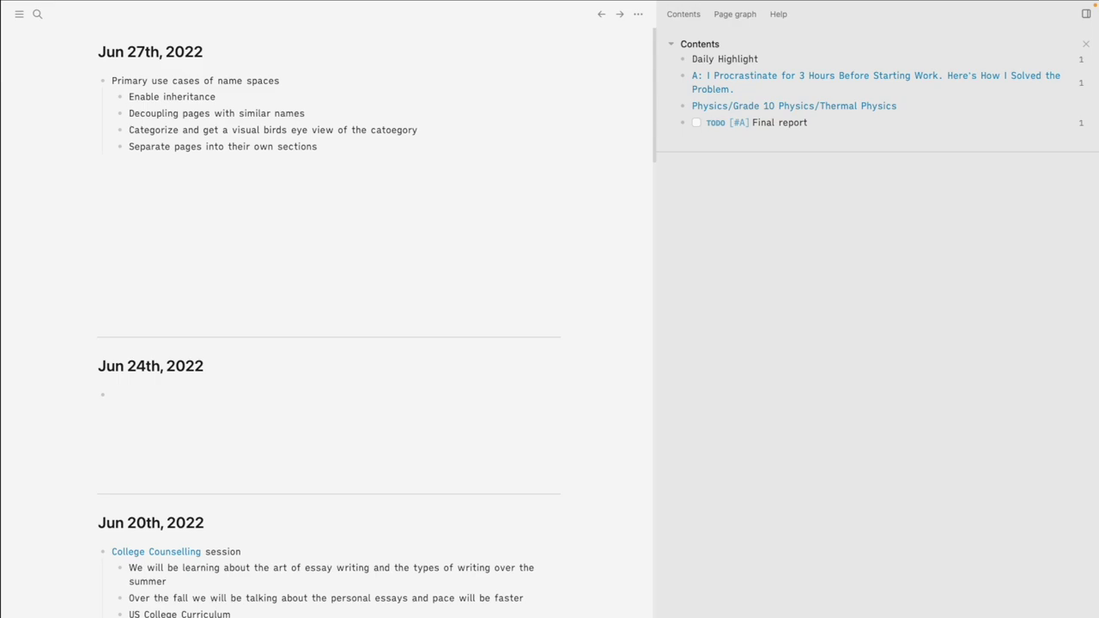
# - Search for "A:" and open the page "A: How To Study: 3 Popular Revision Techniques You Should Avoid" in the sidebar
pyautogui.hotkey('ctrl', 'k')
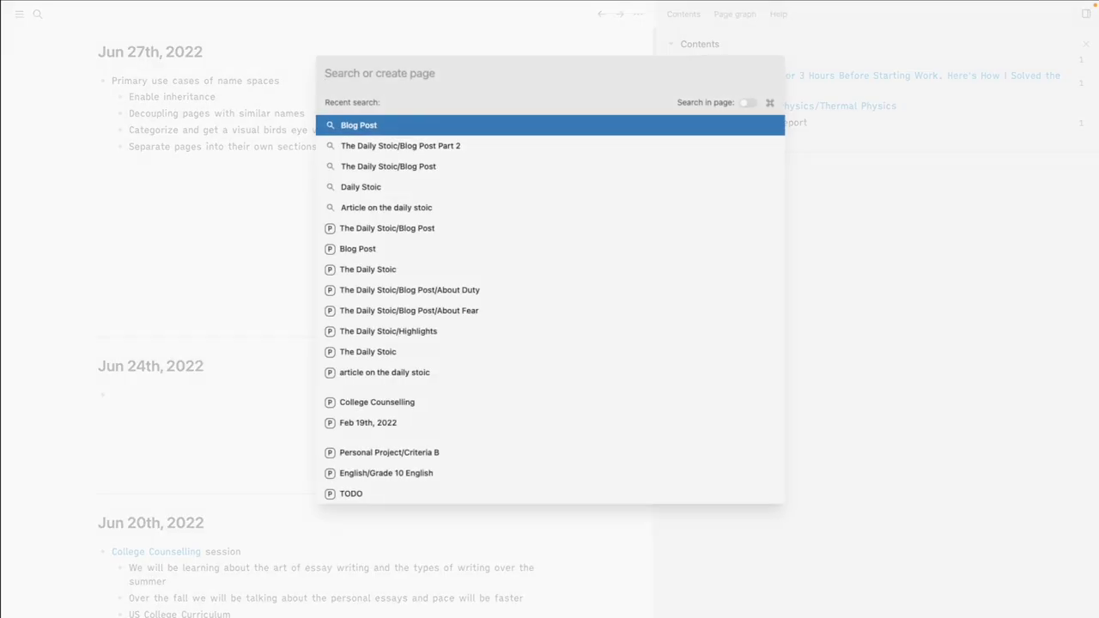
pyautogui.write('A:')
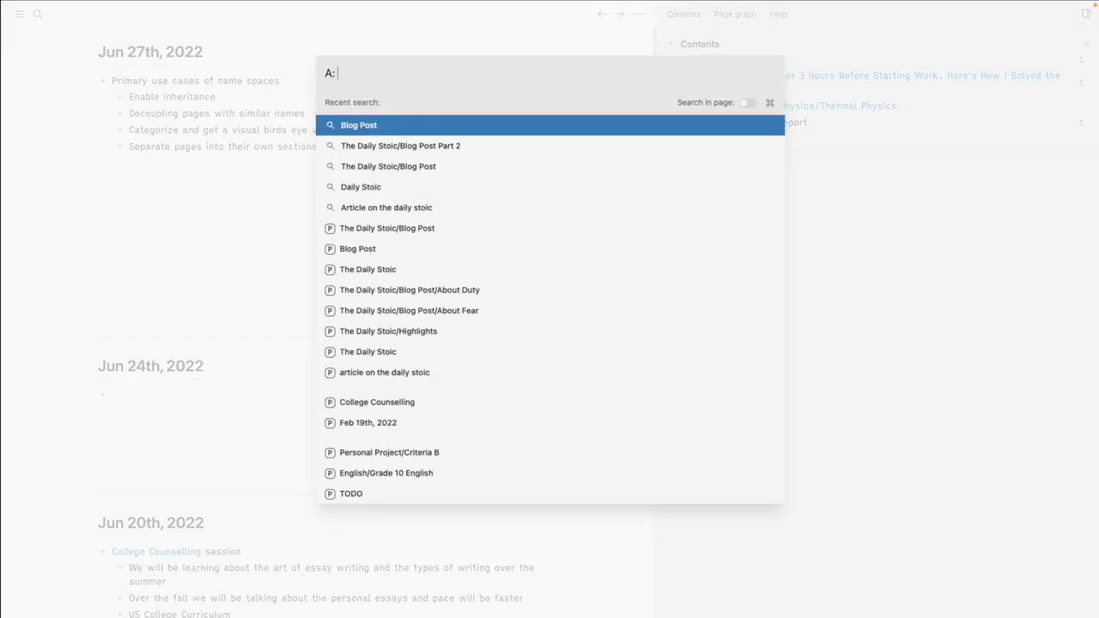
pyautogui.press('Down')
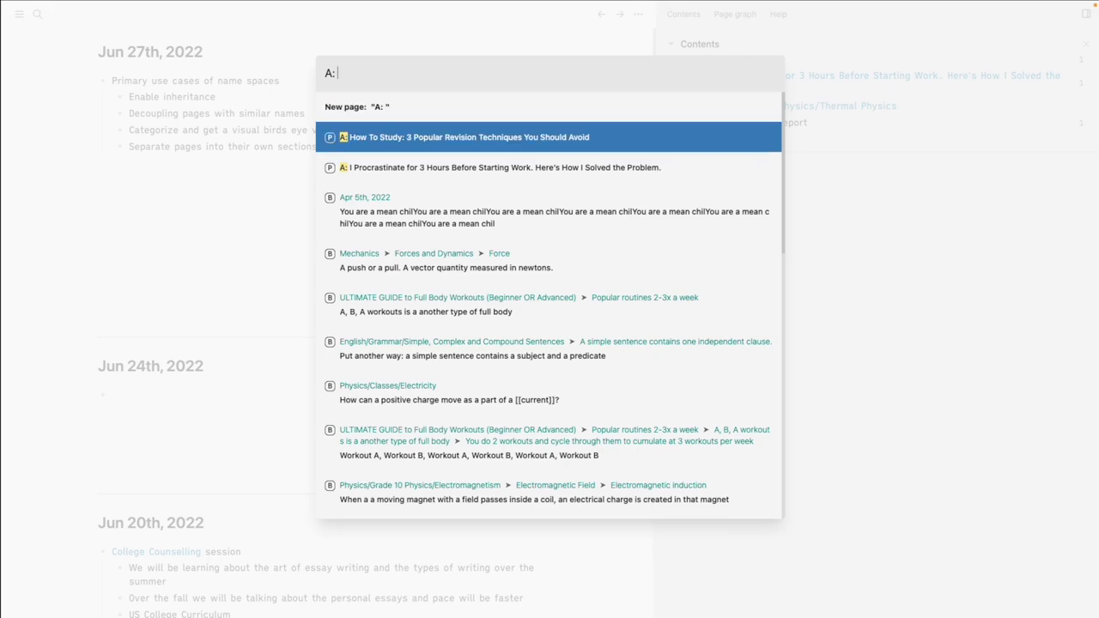
pyautogui.press('Down')
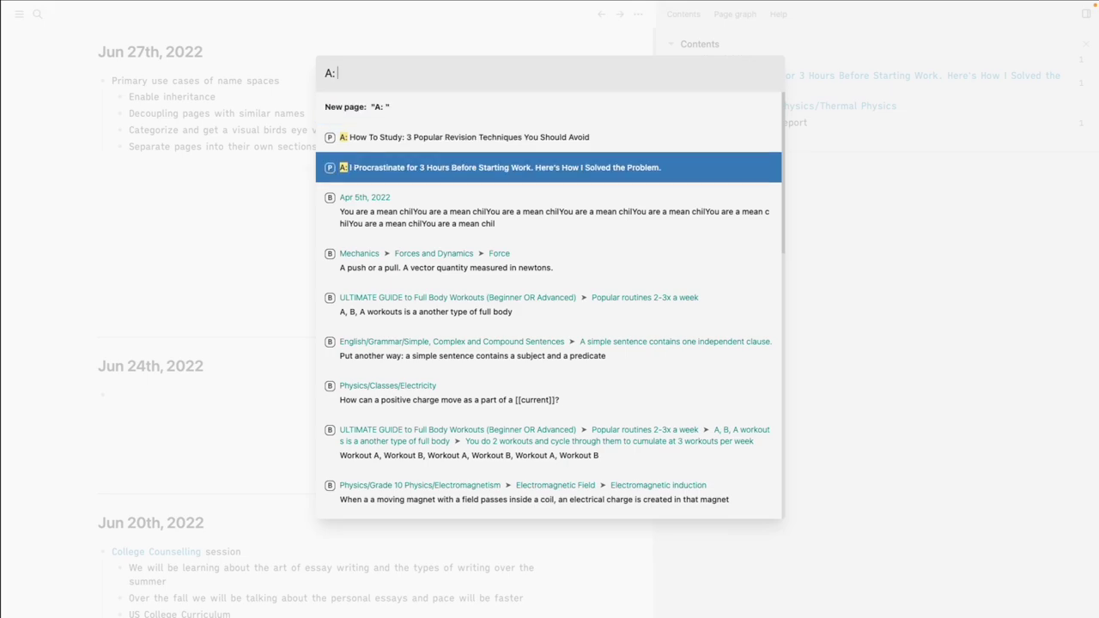
pyautogui.press('Up')
pyautogui.hotkey('shift', 'Return')
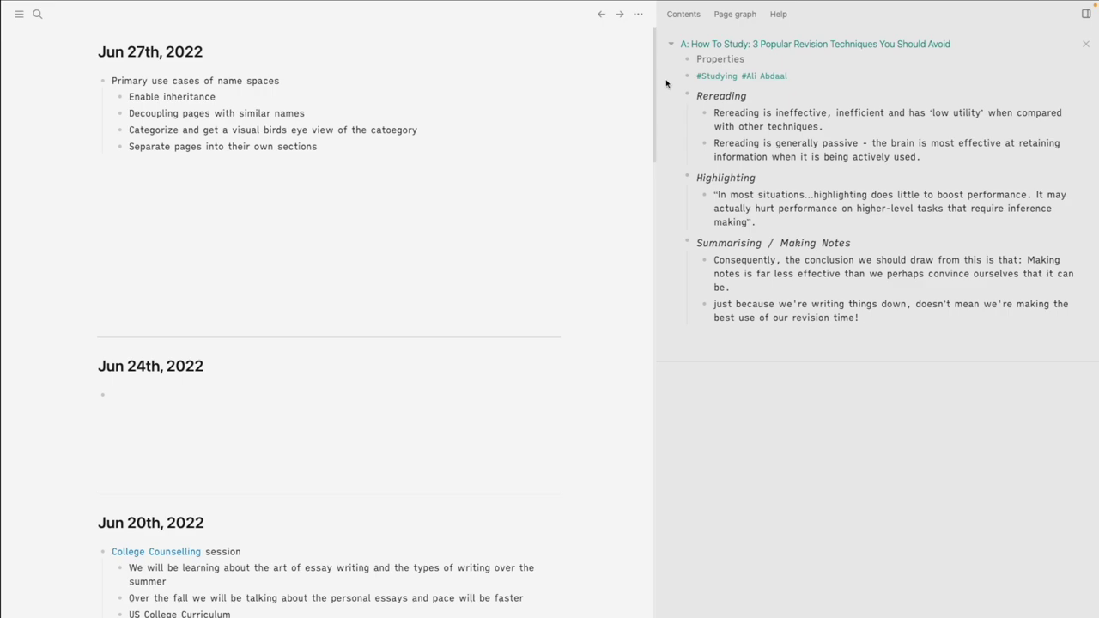
# - Add a link to the existing page B: Atomic Habits in a new block below the Jun 27th, 2022 namespace notes
pyautogui.click(341, 146)
pyautogui.write('[[')
pyautogui.write('atomic')
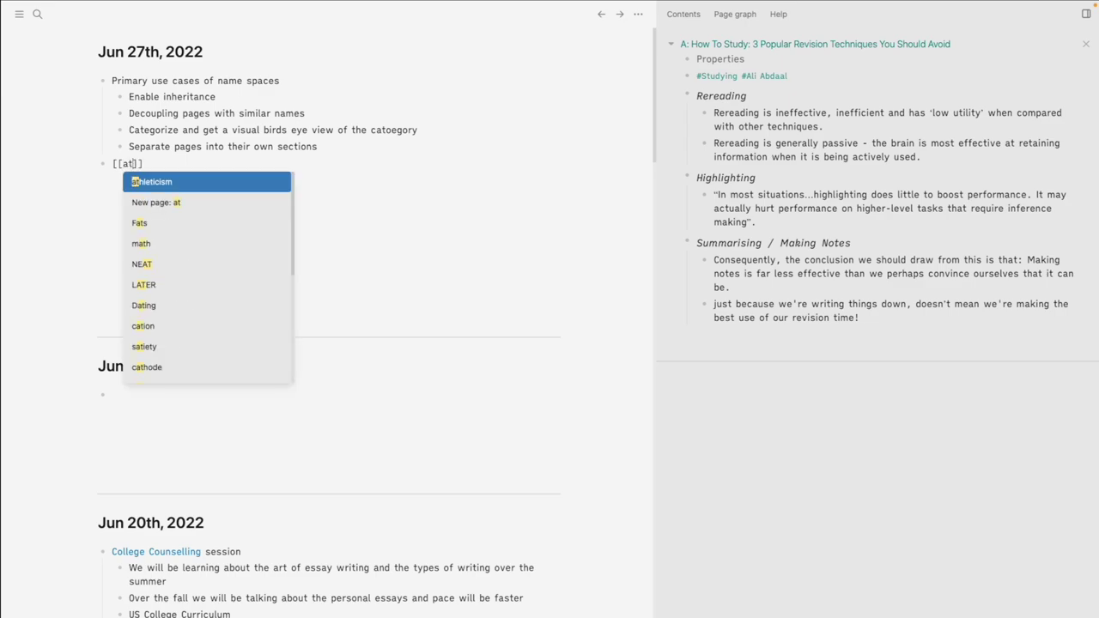
pyautogui.press('Down')
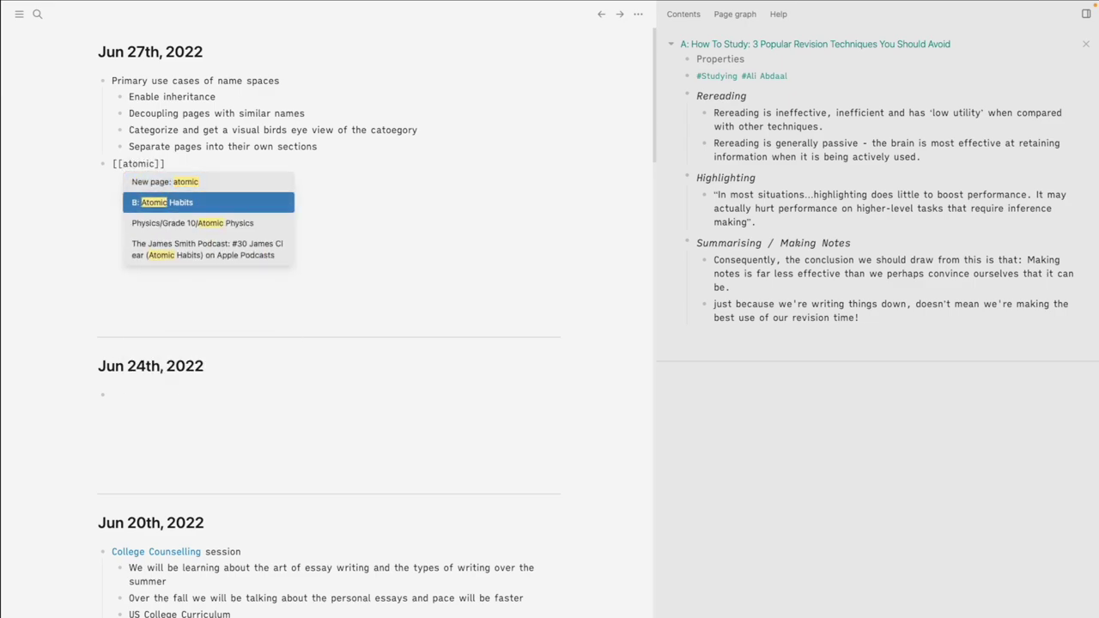
pyautogui.press('Return')
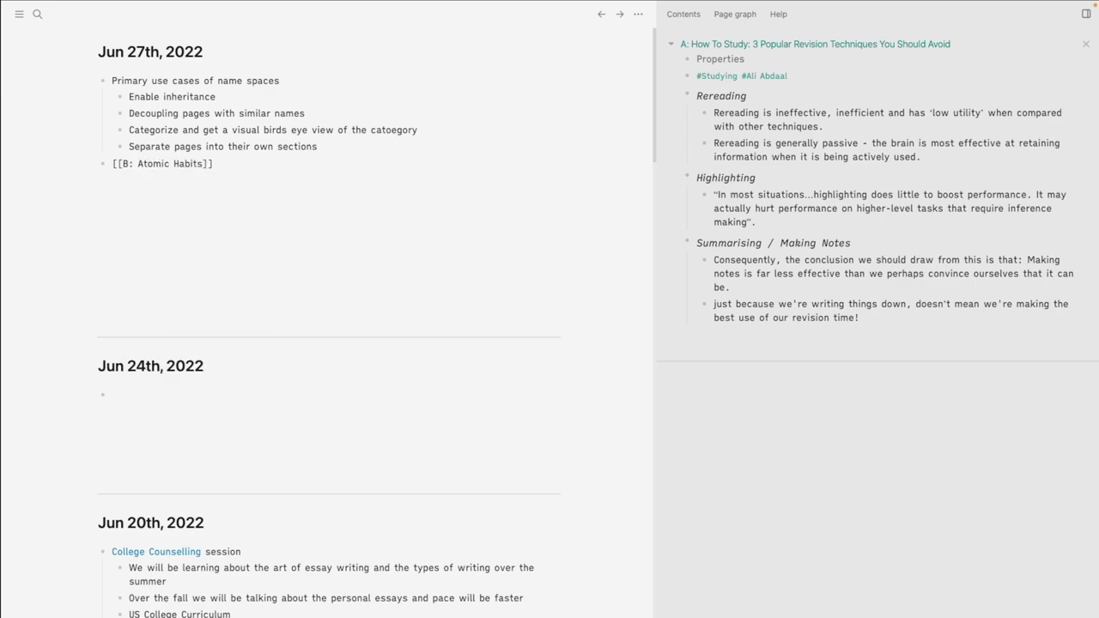
# - Open the B: Atomic Habits page and rename it to B/Atomic Habits
pyautogui.hotkey('ctrl', 'shift', 'o')
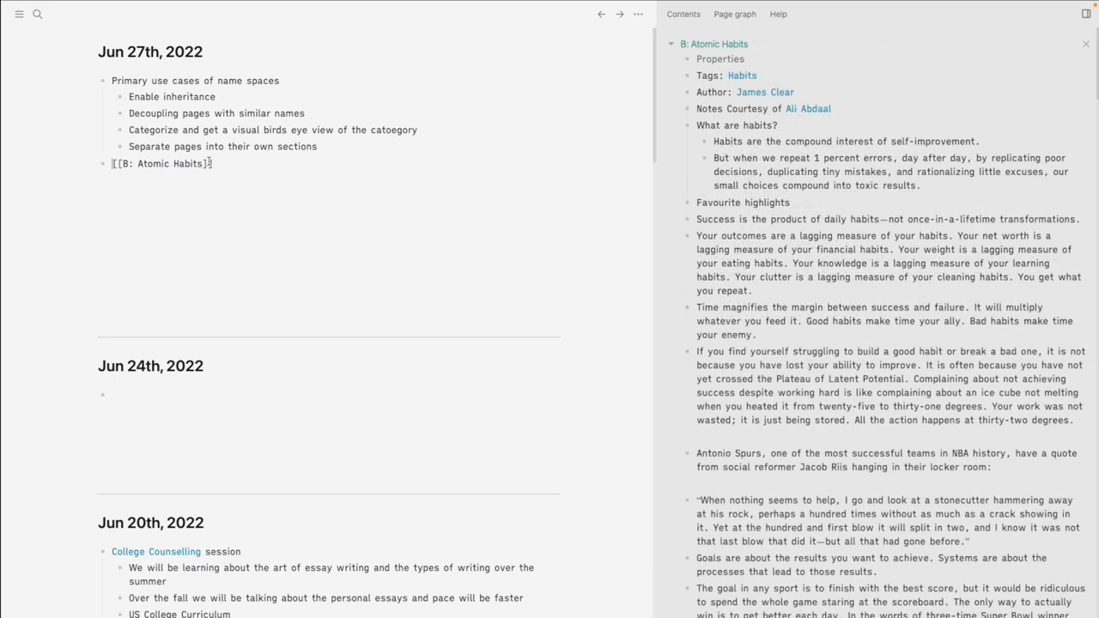
pyautogui.click(726, 44)
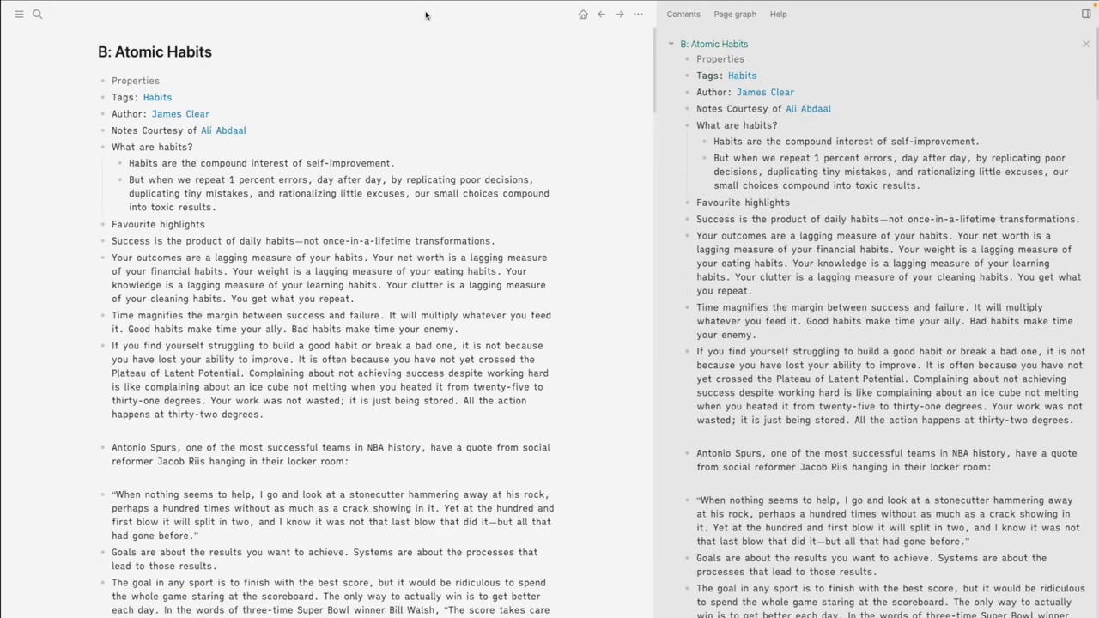
pyautogui.click(172, 62)
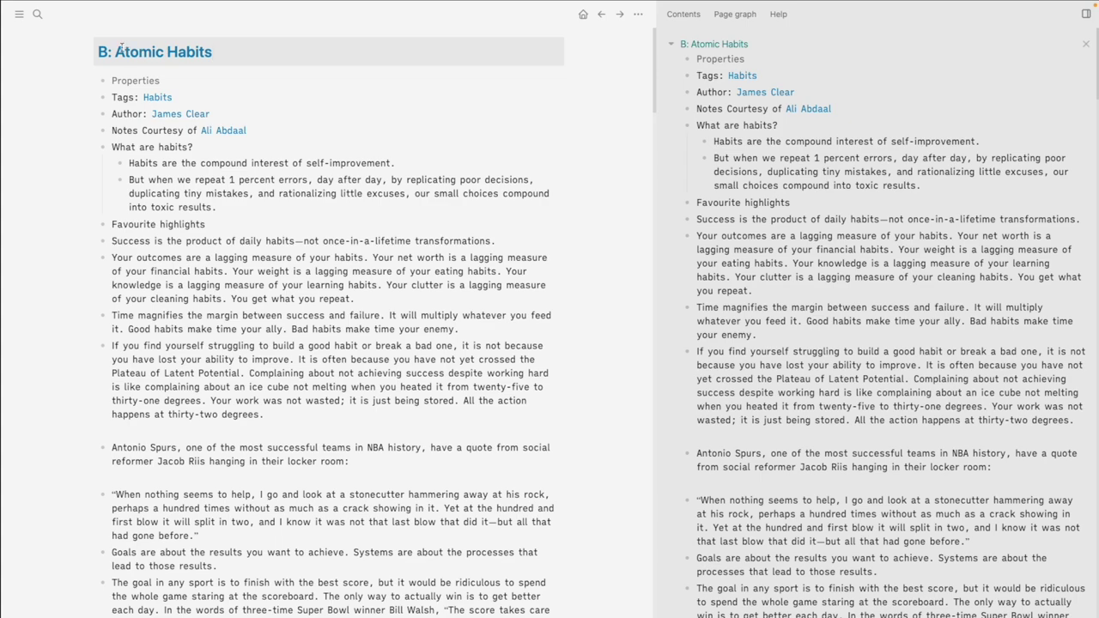
pyautogui.click(117, 52)
pyautogui.press('BackSpace')
pyautogui.press('BackSpace')
pyautogui.write('/')
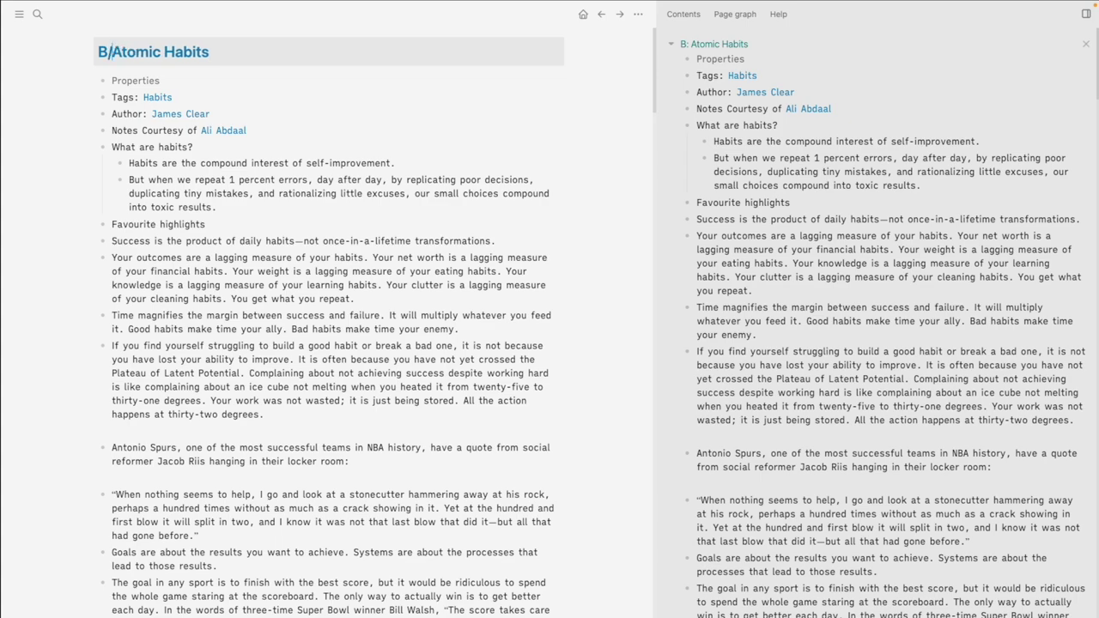
pyautogui.press('Return')
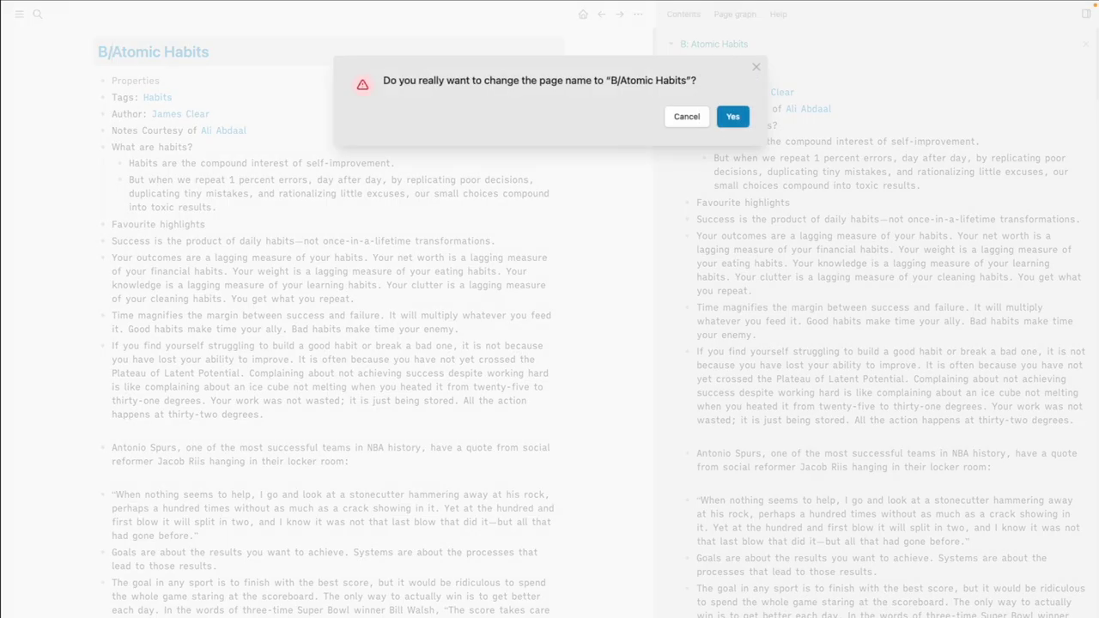
pyautogui.click(733, 116)
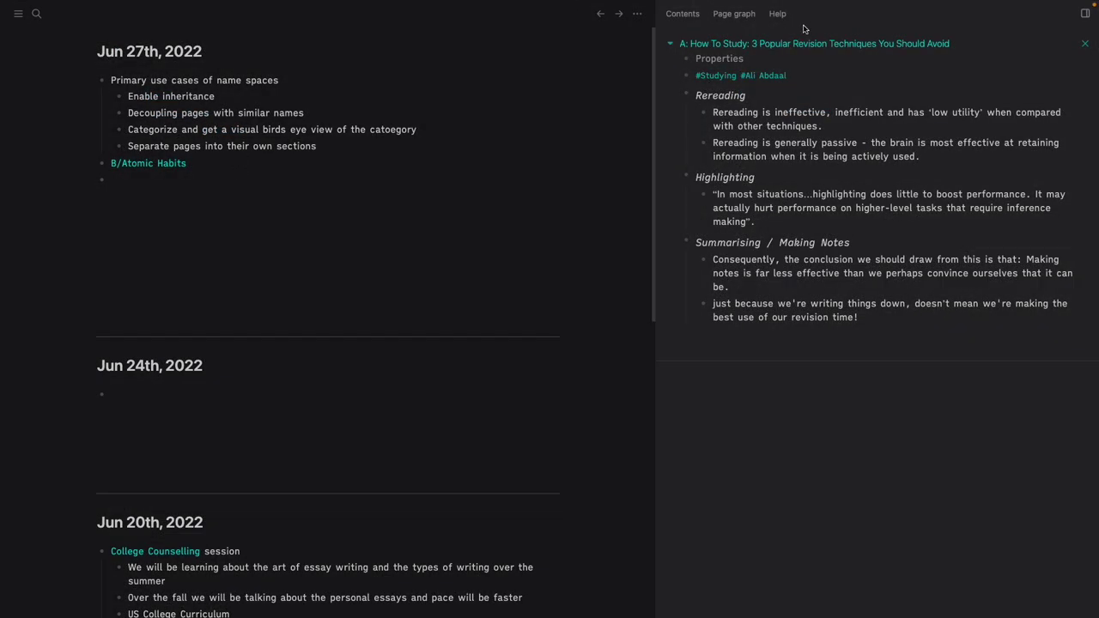
# - Examine the hierarchy of B/Atomic Habits by visiting its parent page B and returning to the child page
pyautogui.click(171, 162)
pyautogui.scroll(-20, 171, 160)
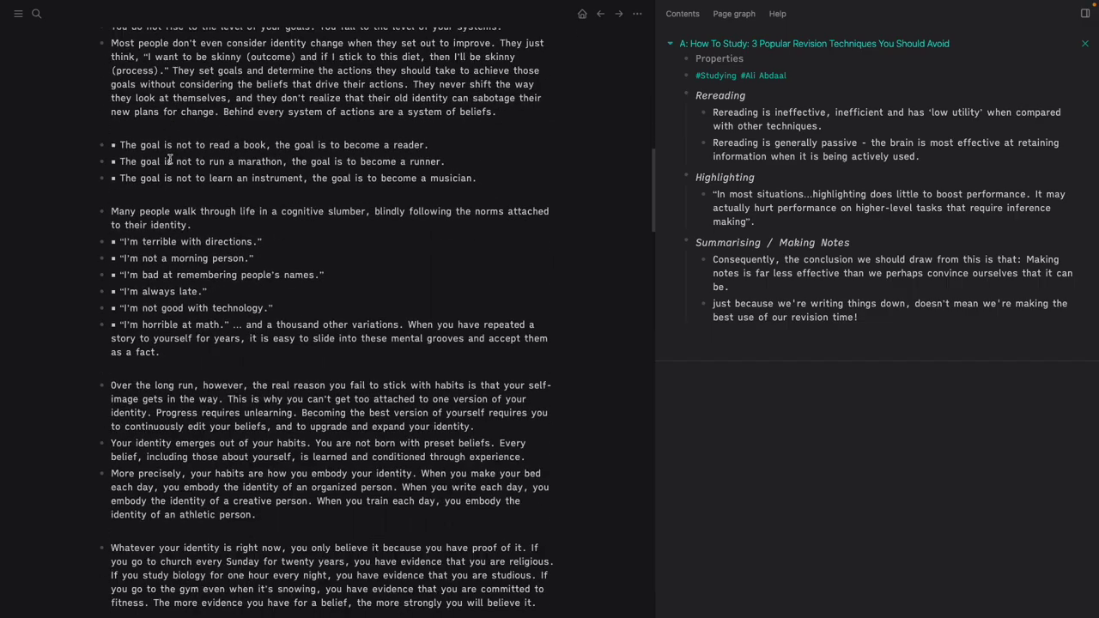
pyautogui.scroll(-20, 170, 158)
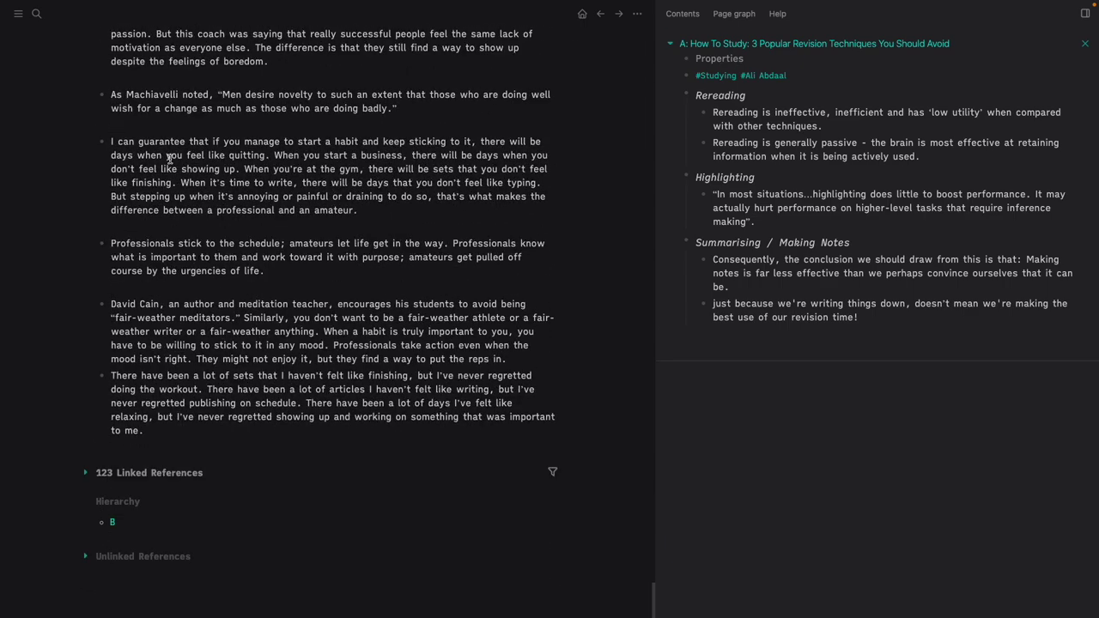
pyautogui.click(113, 522)
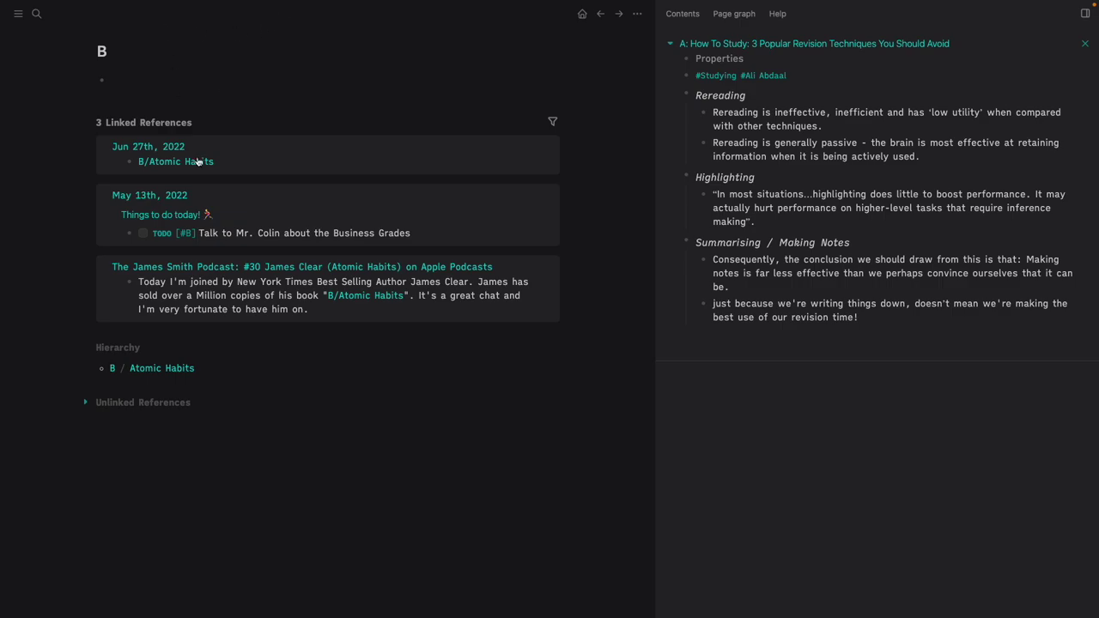
pyautogui.click(136, 369)
pyautogui.scroll(10, 392, 45)
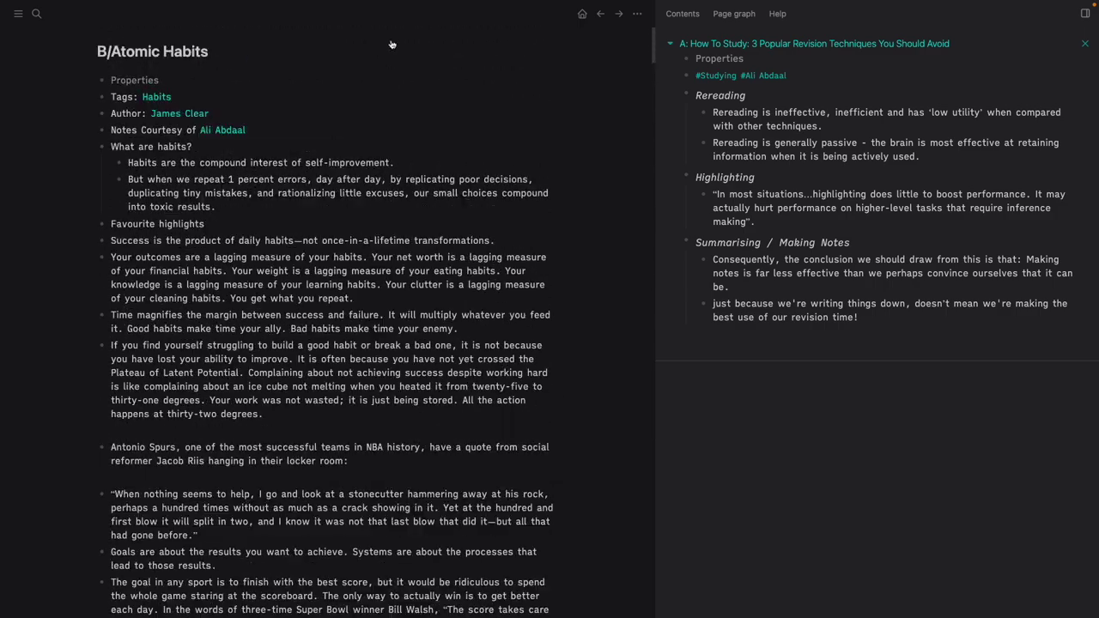
pyautogui.click(289, 95)
pyautogui.press('Return')
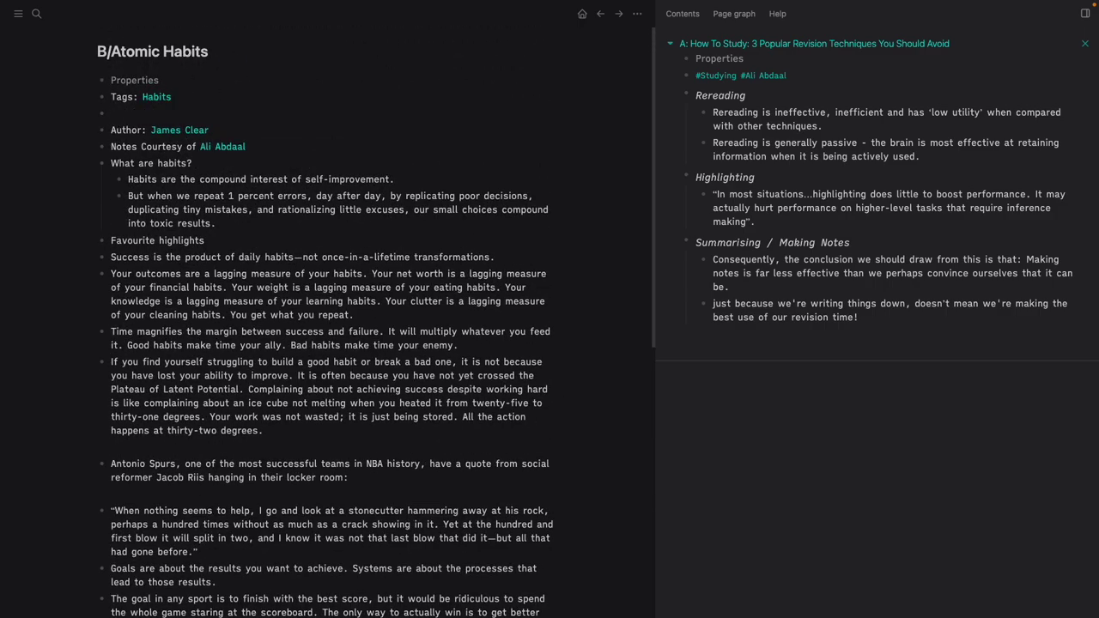
pyautogui.write('Type:')
pyautogui.press('BackSpace')
pyautogui.press('BackSpace')
pyautogui.press('BackSpace')
pyautogui.press('BackSpace')
pyautogui.press('BackSpace')
pyautogui.press('BackSpace')
pyautogui.click(58, 90)
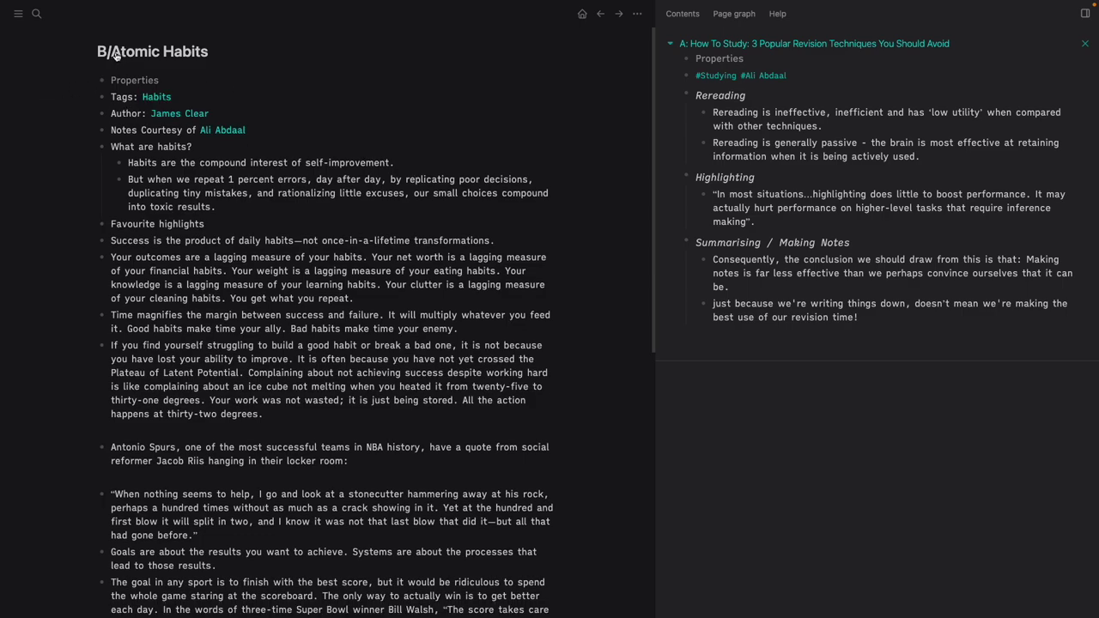
pyautogui.click(101, 53)
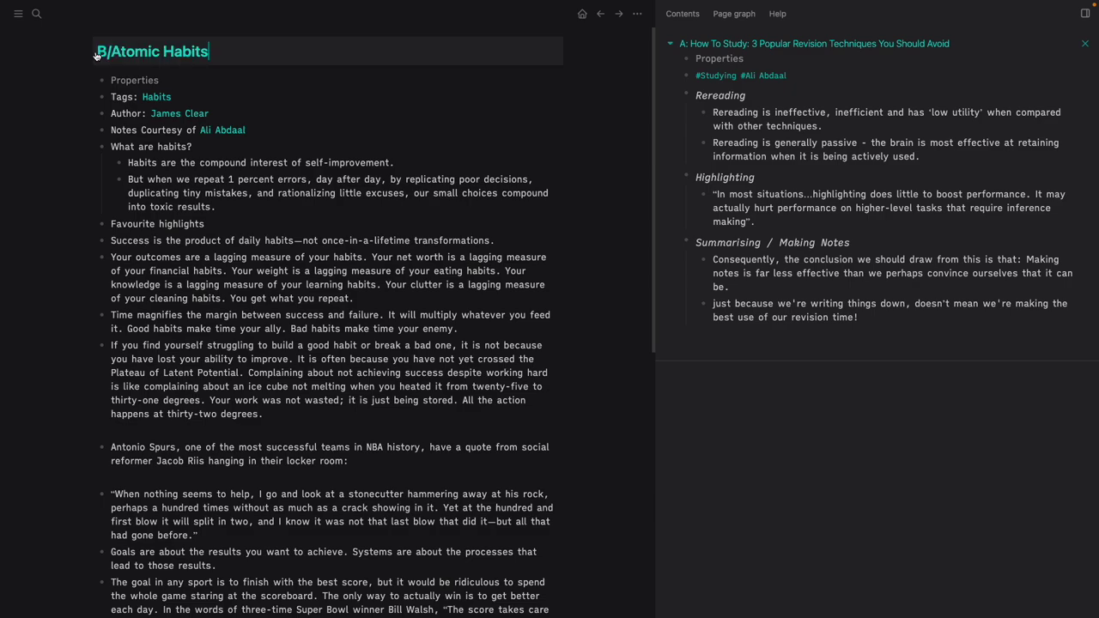
pyautogui.click(15, 129)
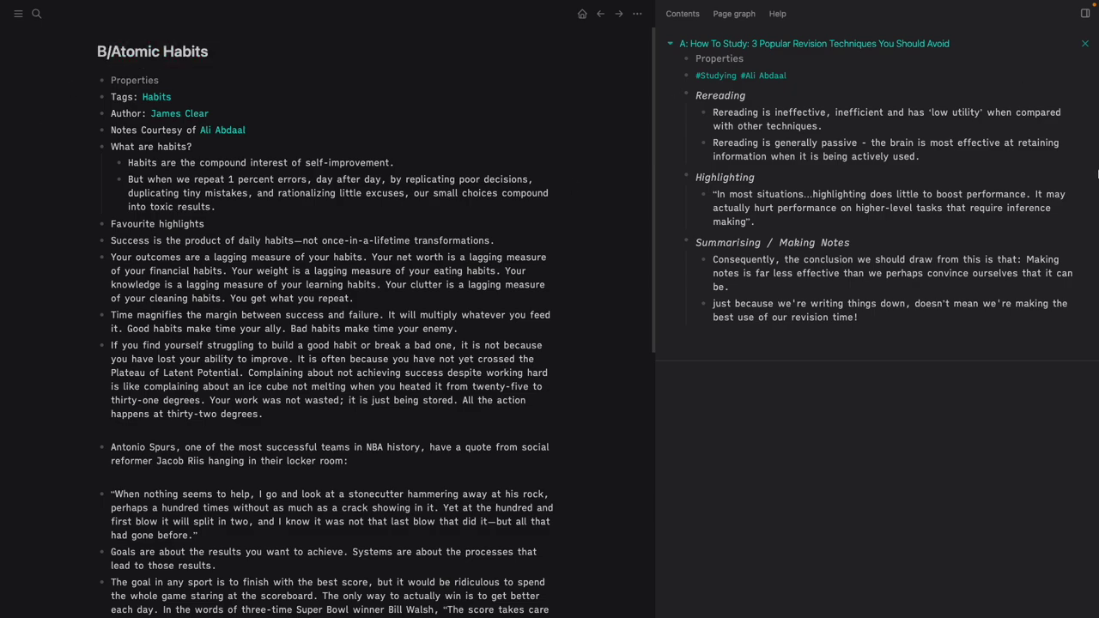
# - Return to the journals and add a plain Apple block followed by a Fruit/Apple page link under Jun 27th, 2022
pyautogui.click(583, 15)
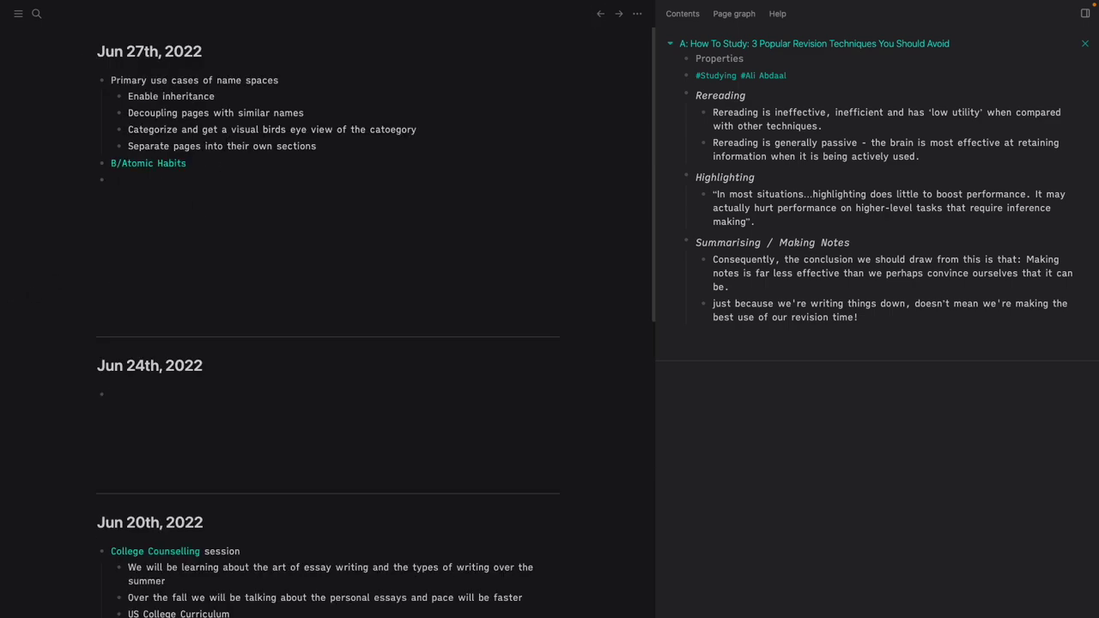
pyautogui.click(201, 183)
pyautogui.write('Apple')
pyautogui.press('Return')
pyautogui.write('[[Fruit/Apple')
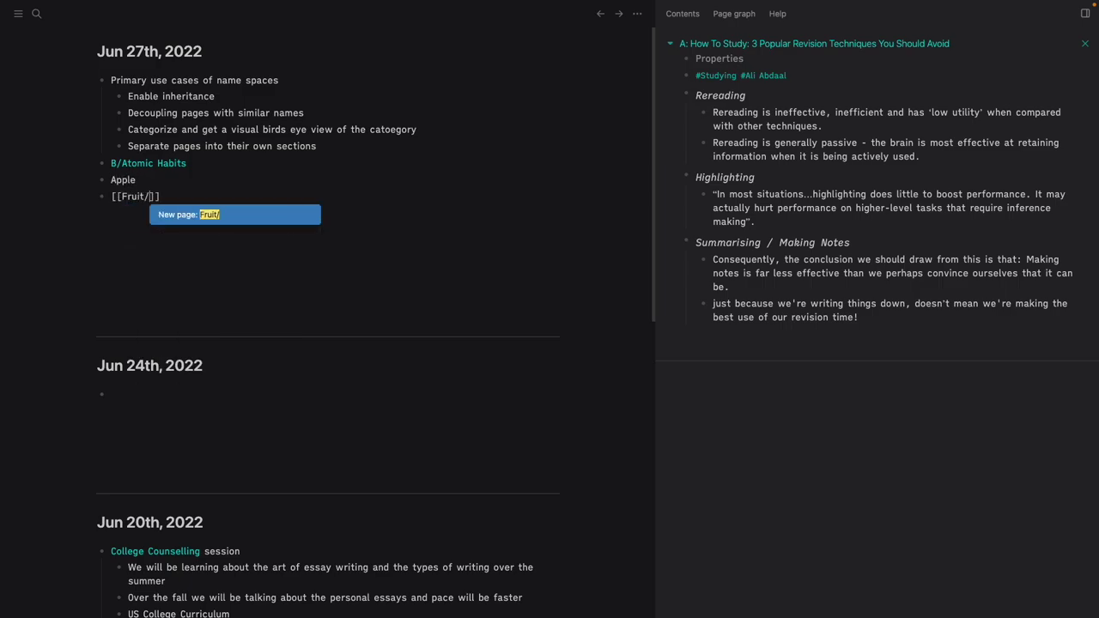
pyautogui.press('Return')
pyautogui.press('Return')
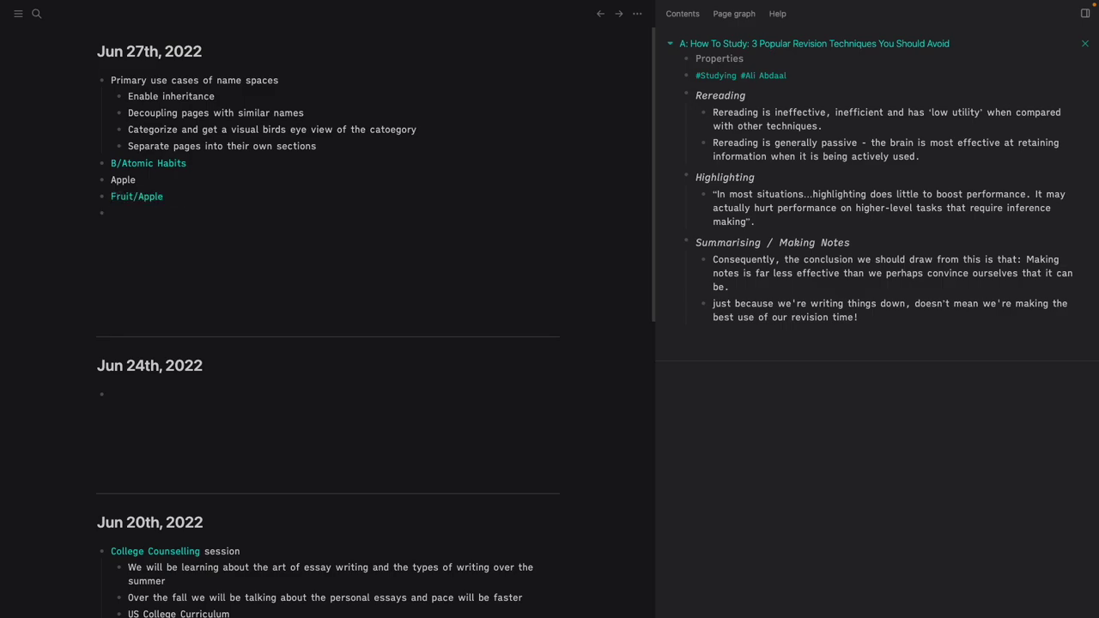
# - Add a Company/Apple page link in a new block below Fruit/Apple
pyautogui.write('Company/Apple')
pyautogui.hotkey('shift', 'Home')
pyautogui.write('[')
pyautogui.hotkey('ctrl', 'z')
pyautogui.press('Escape')
pyautogui.click(182, 213)
pyautogui.hotkey('shift', 'Home')
pyautogui.write('[[')
pyautogui.click(235, 245)
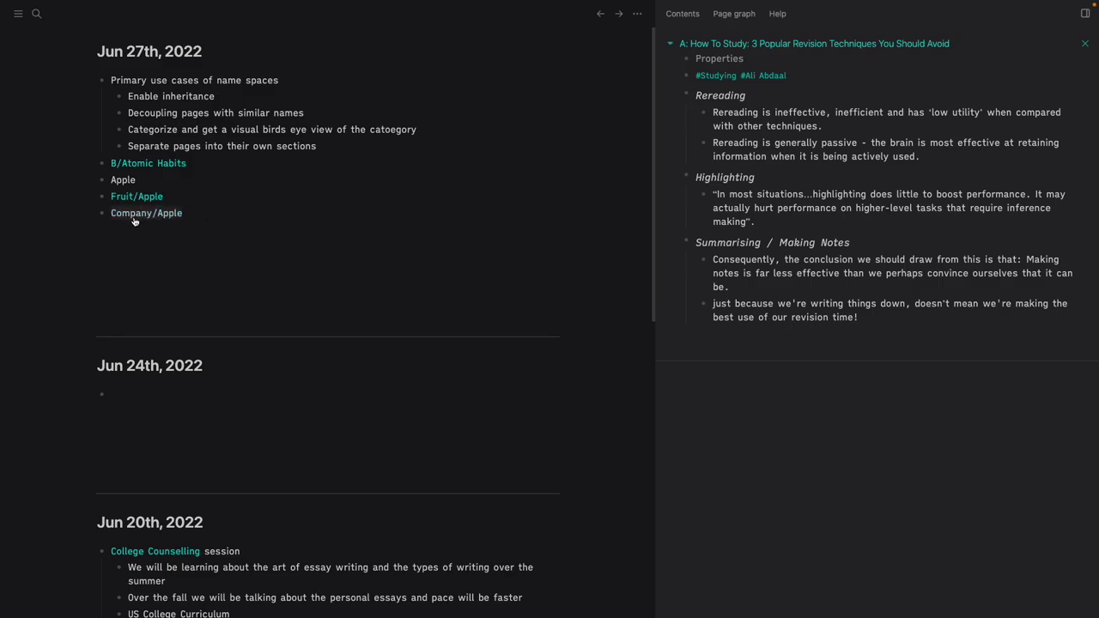
pyautogui.moveTo(148, 197)
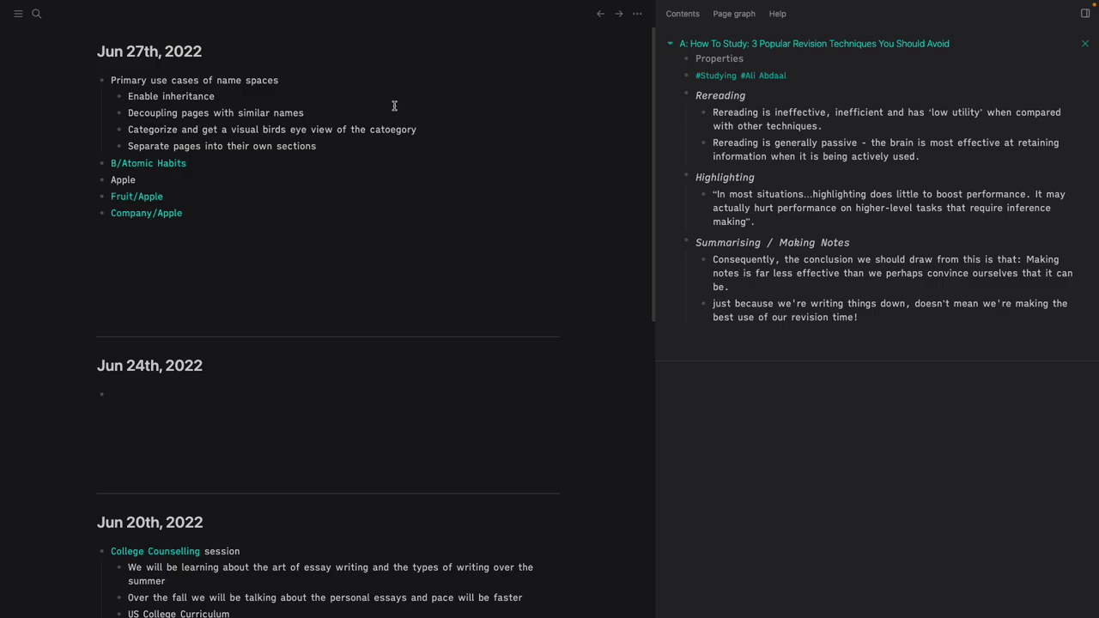
# - Delete all blocks from the Jun 27th, 2022 journal and close the sidebar
pyautogui.moveTo(273, 212); pyautogui.dragTo(164, 74)
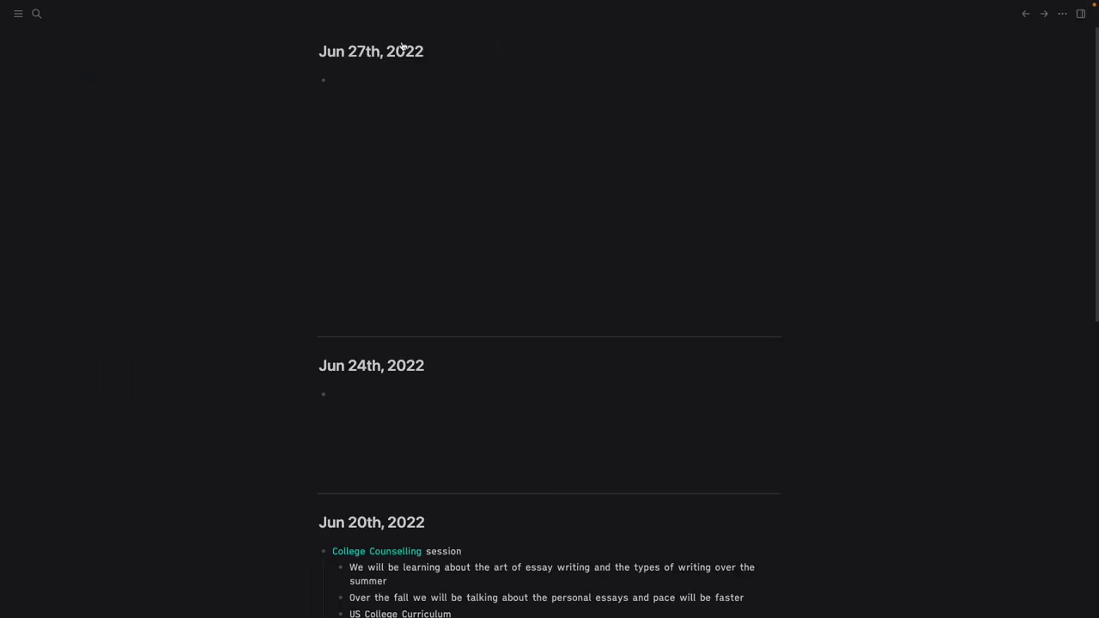
# - Search for Physics and open the top-level Physics page
pyautogui.hotkey('ctrl', 'k')
pyautogui.write('Physics')
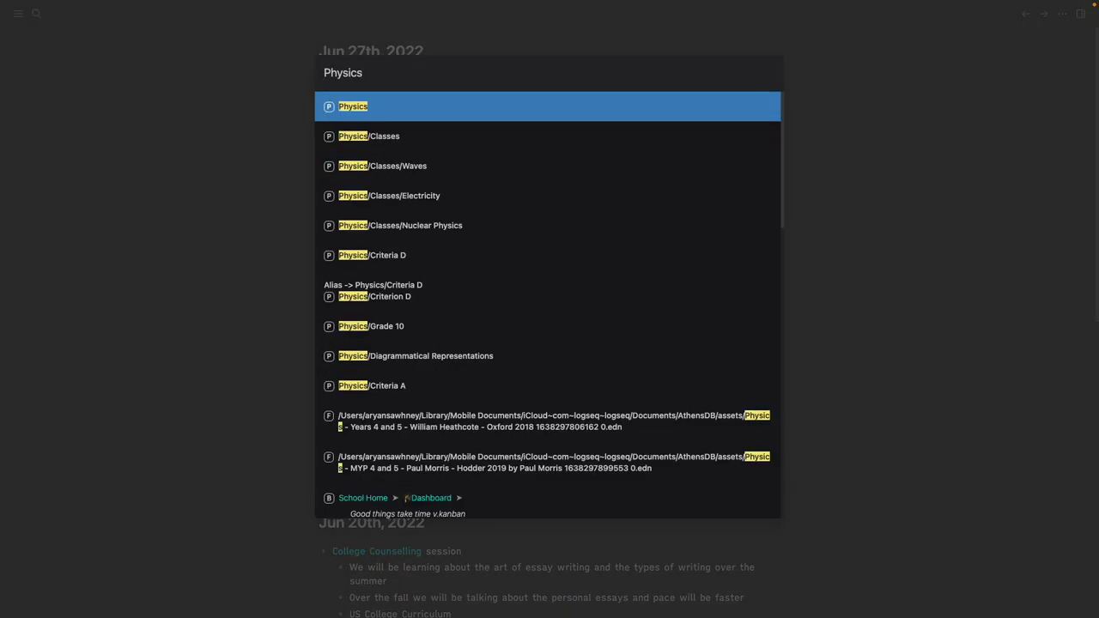
pyautogui.press('Down')
pyautogui.press('Up')
pyautogui.press('Return')
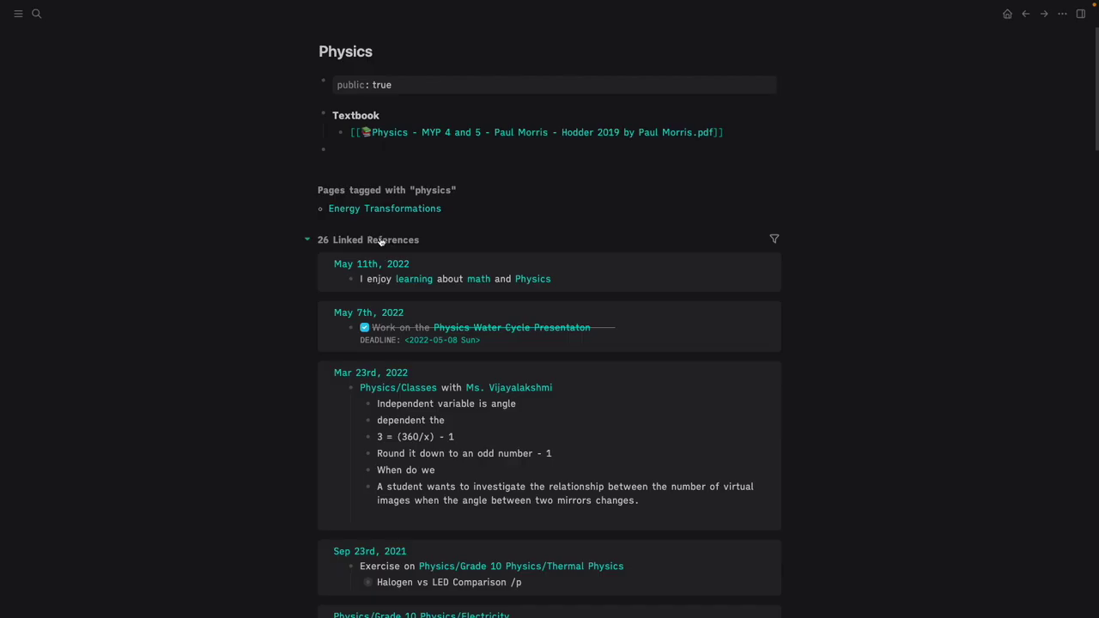
# - Collapse the linked references on the Physics page and examine its namespace hierarchy
pyautogui.scroll(-2, 380, 241)
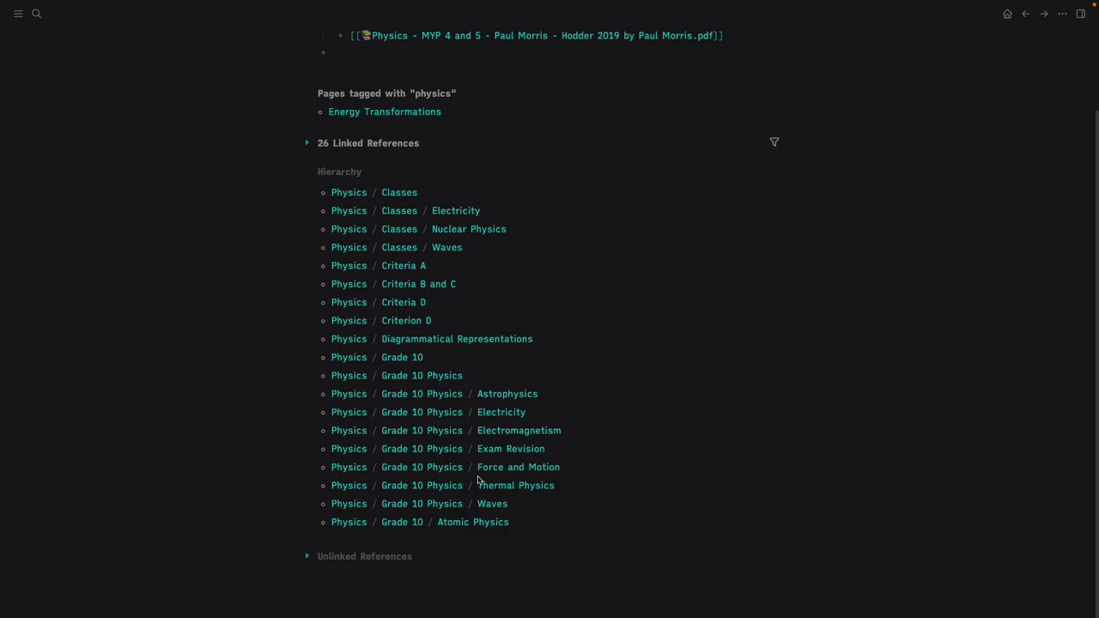
pyautogui.scroll(2, 478, 479)
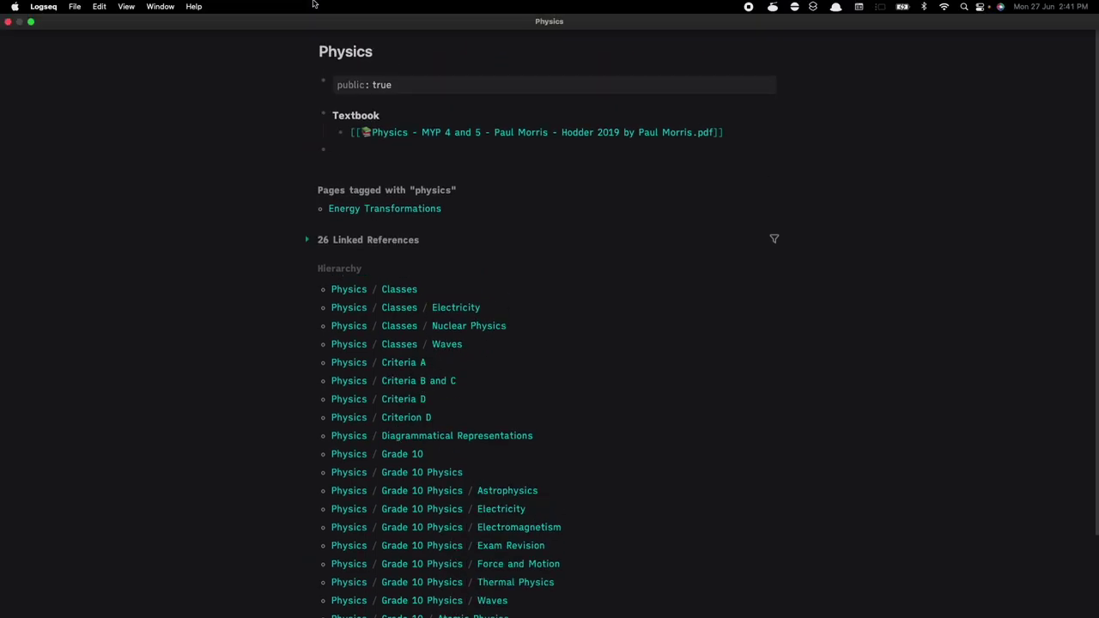
pyautogui.scroll(-2, 435, 279)
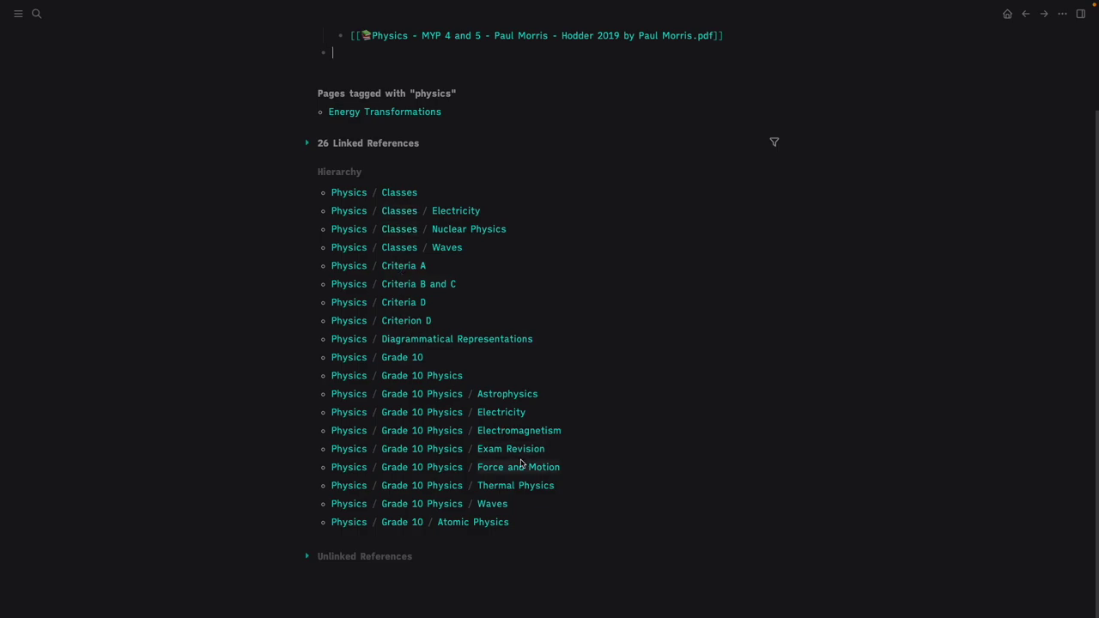
# - Search for business studies, open the Business Studies page and examine its namespace tree and page hierarchy
pyautogui.press('super+k')
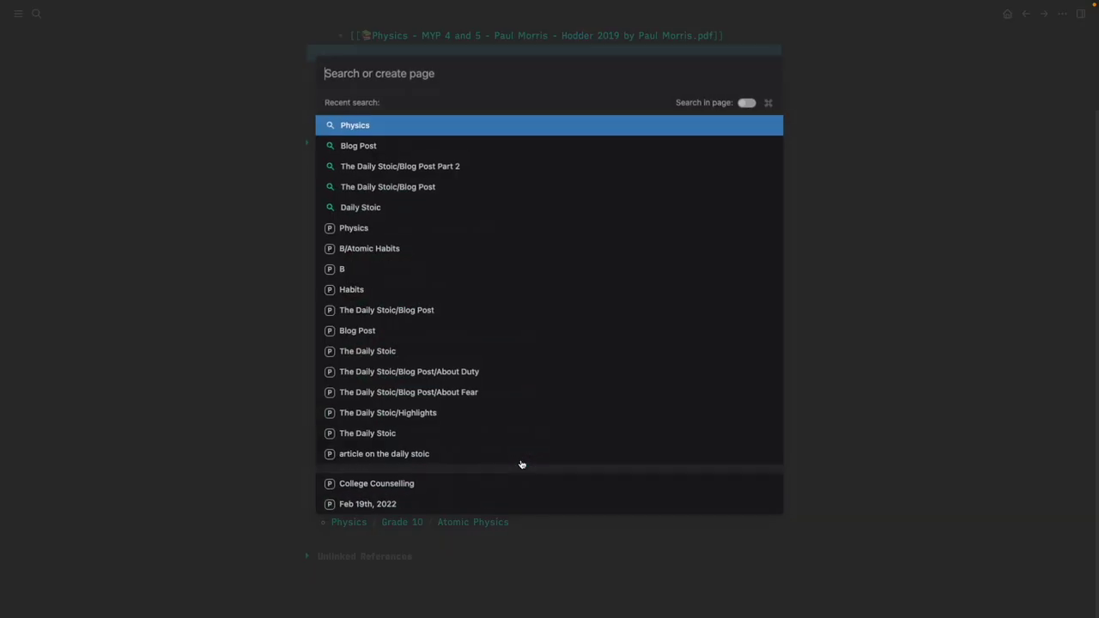
pyautogui.write('business studies')
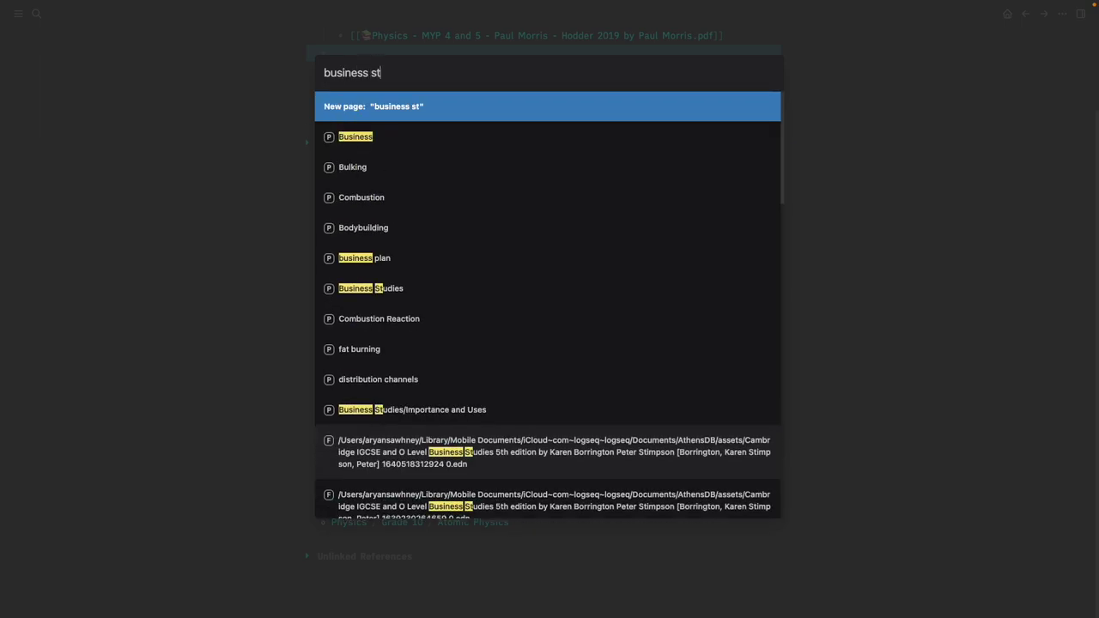
pyautogui.press('Return')
pyautogui.scroll(-10, 434, 227)
pyautogui.scroll(10, 433, 227)
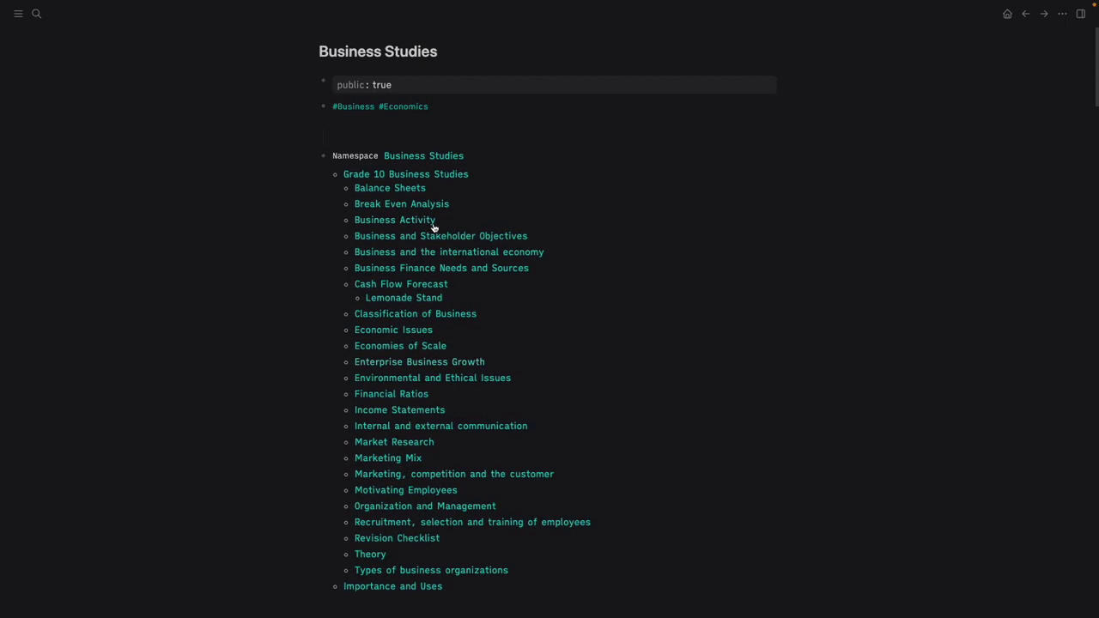
pyautogui.scroll(-15, 433, 226)
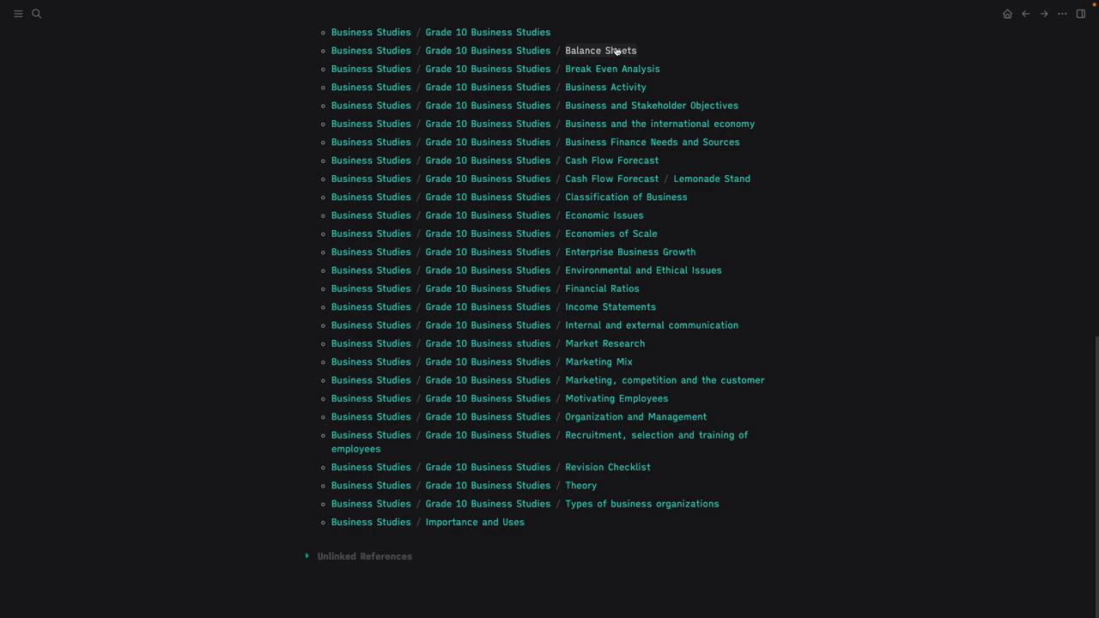
pyautogui.moveTo(616, 51)
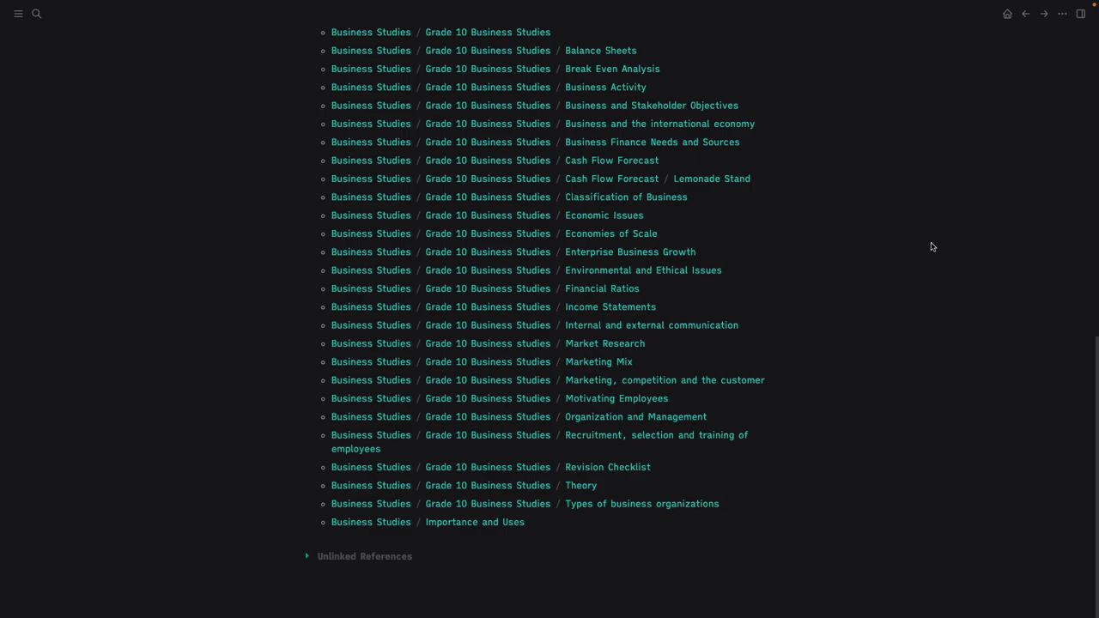
# - Return to the Physics page, collapse its linked references and open Thermal Physics under Grade 10 Physics
pyautogui.click(1026, 15)
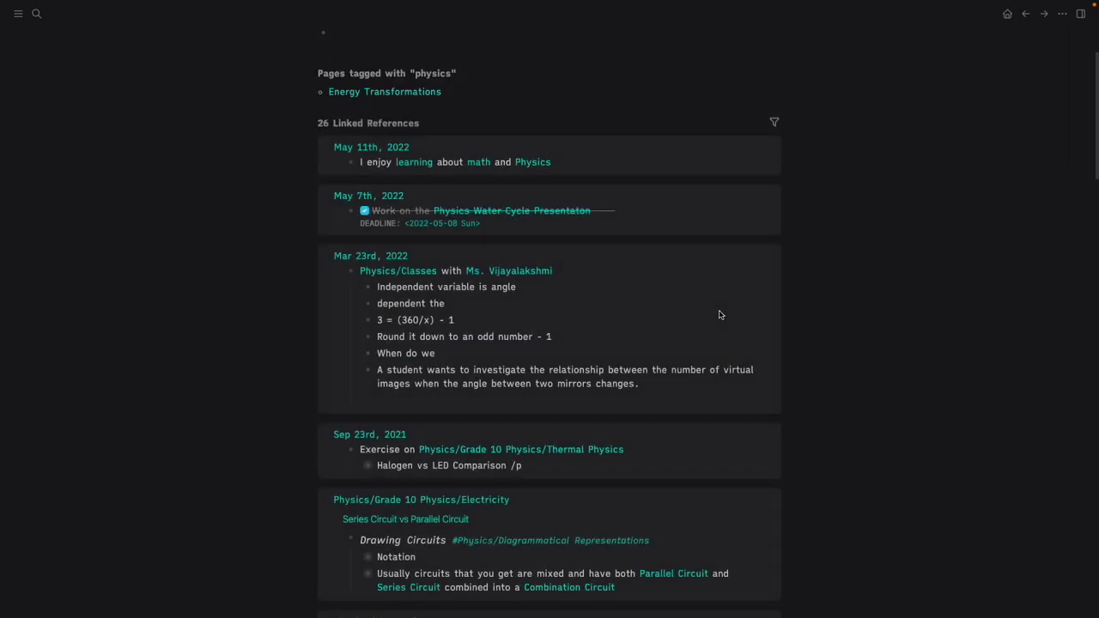
pyautogui.click(347, 241)
pyautogui.scroll(-1, 344, 245)
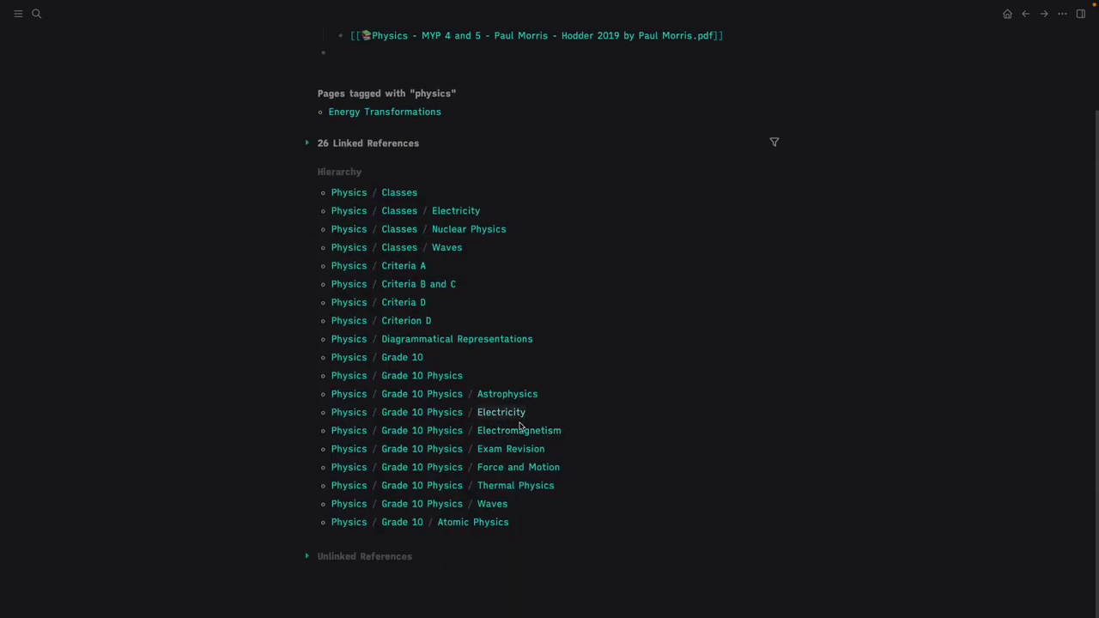
pyautogui.click(525, 487)
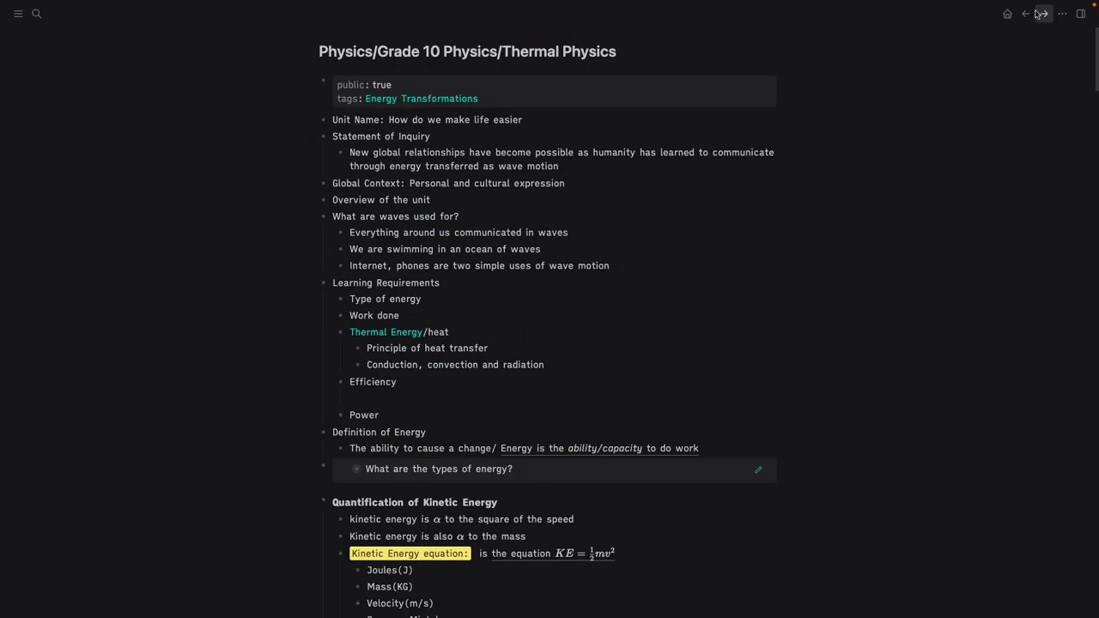
pyautogui.scroll(-15, 486, 280)
# - Go back to Physics, open the Atomic Physics page and hide the references under the alpha radiation card
pyautogui.hotkey('ctrl', '[')
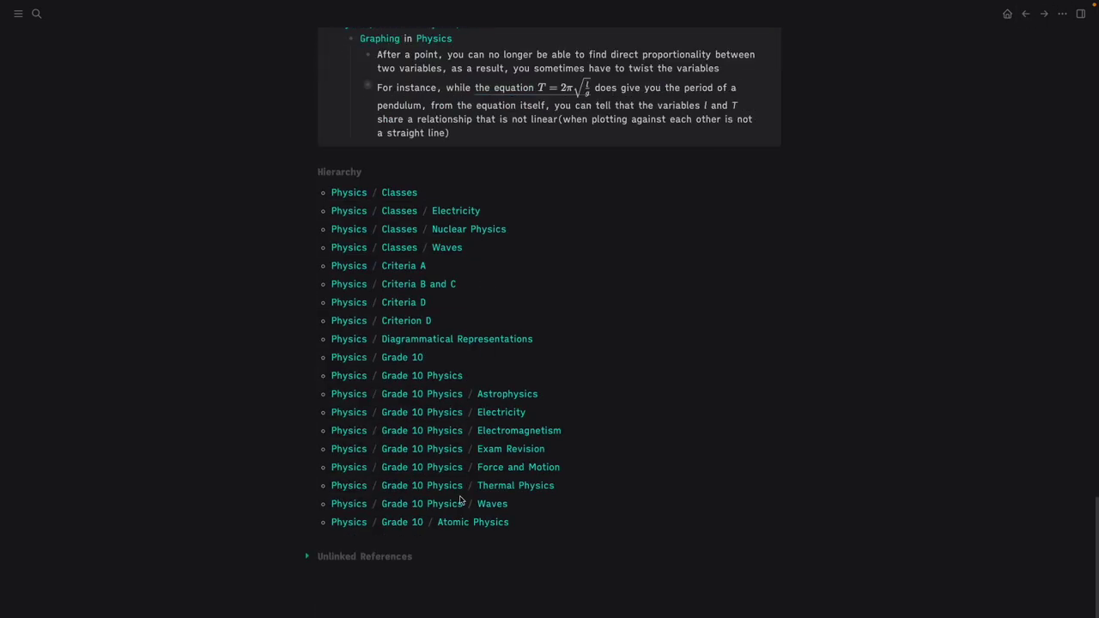
pyautogui.hotkey('ctrl', '[')
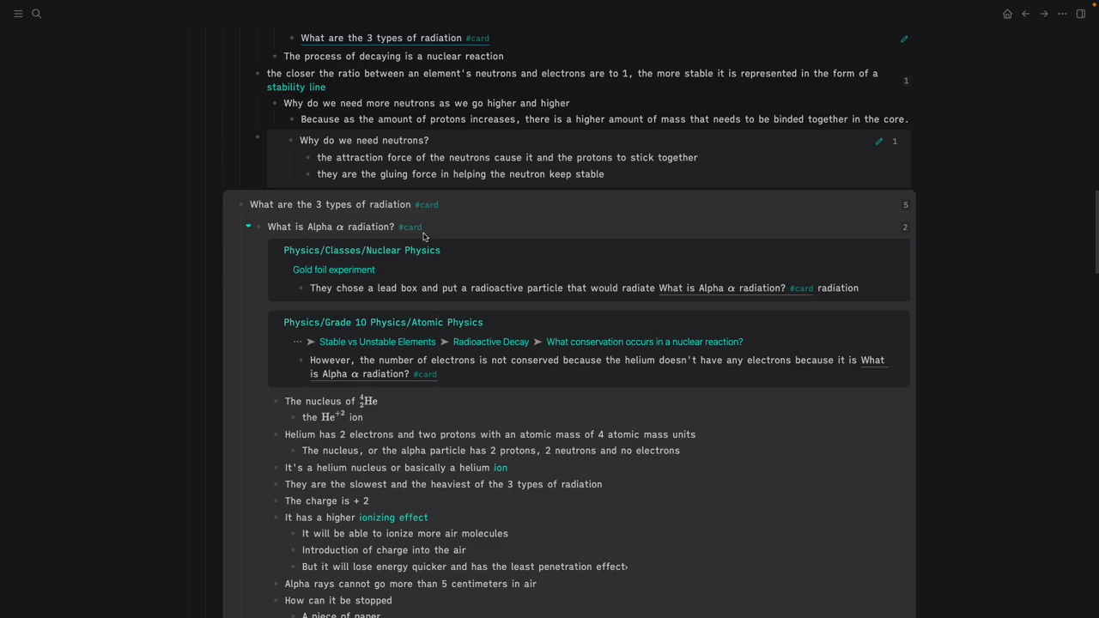
pyautogui.click(902, 227)
pyautogui.scroll(10, 903, 227)
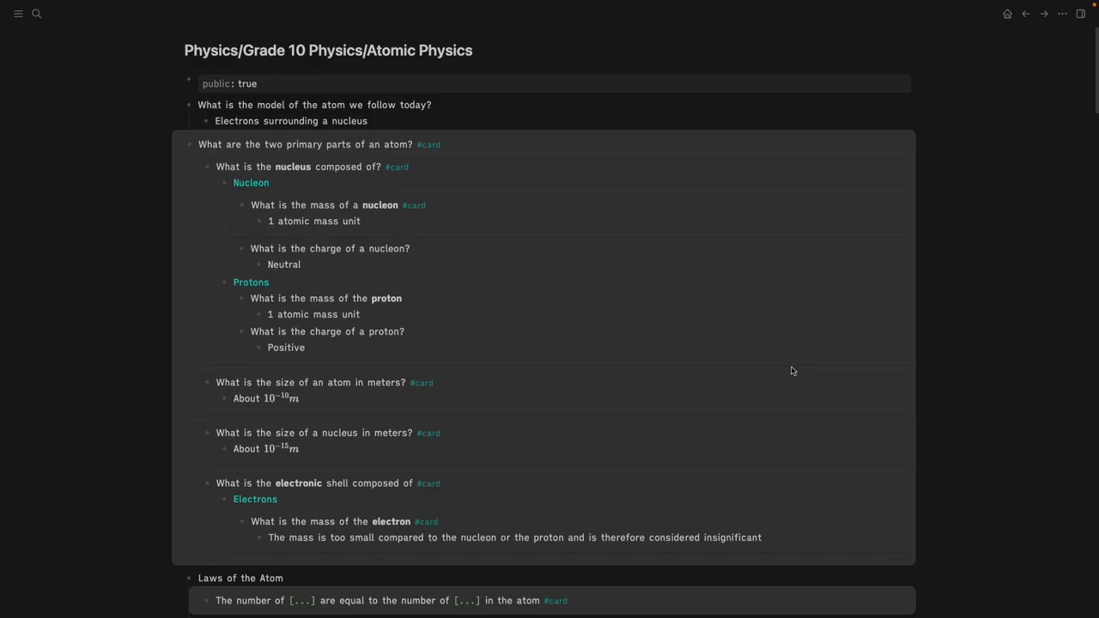
# - Look through the radioactivity and radiation notes on the Atomic Physics page
pyautogui.scroll(-20, 790, 370)
pyautogui.scroll(5, 810, 315)
pyautogui.scroll(2, 812, 316)
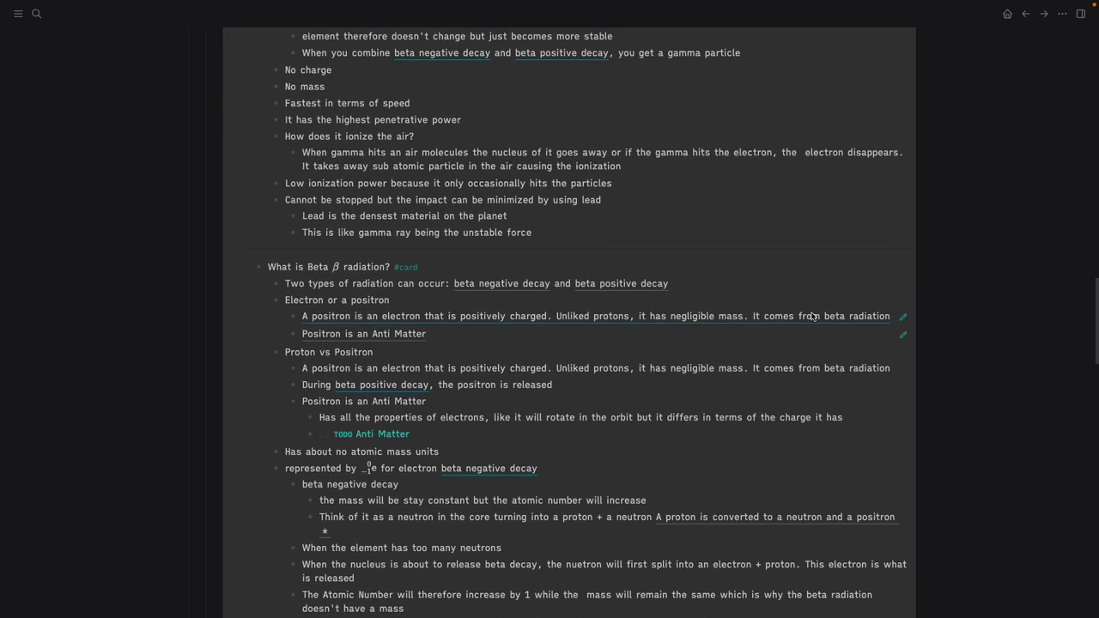
pyautogui.scroll(5, 233, 273)
pyautogui.scroll(7, 233, 272)
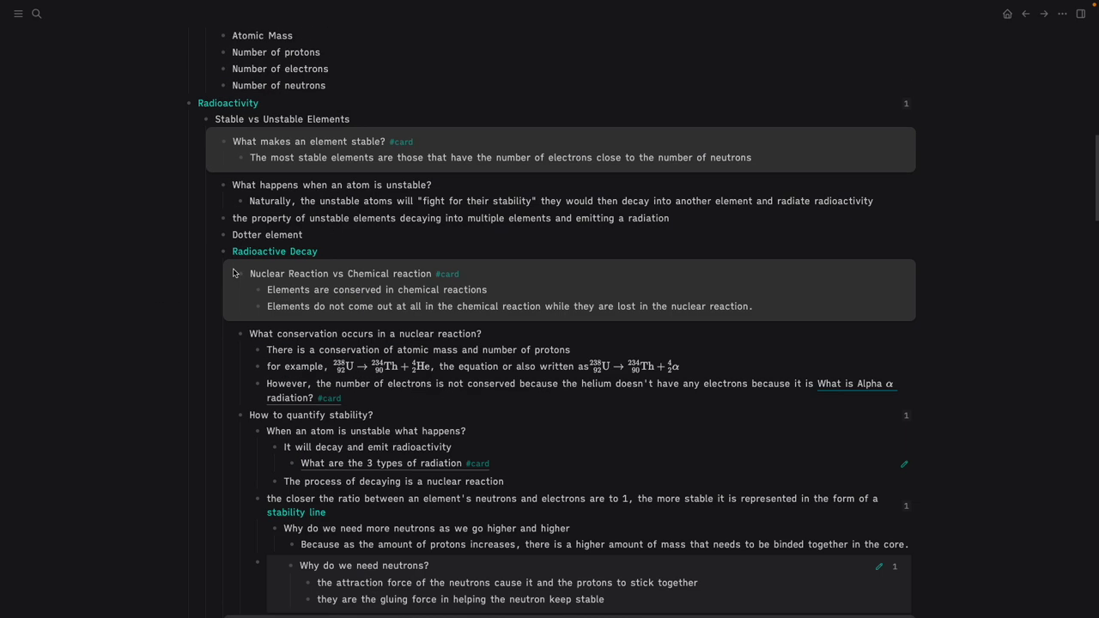
pyautogui.scroll(-2, 434, 379)
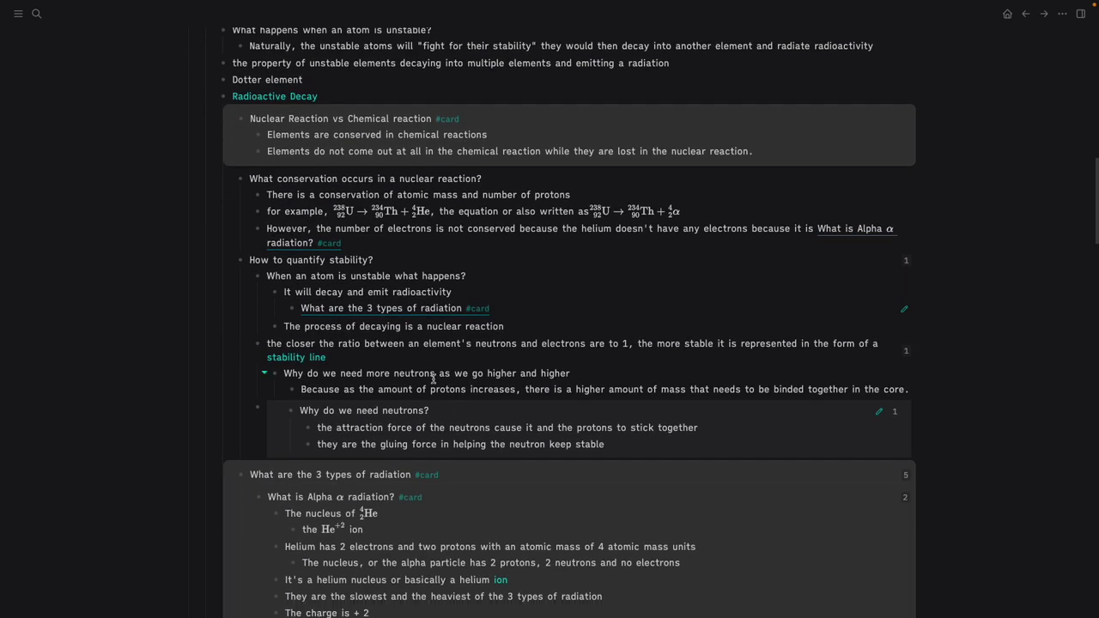
pyautogui.scroll(-1, 472, 399)
pyautogui.click(473, 405)
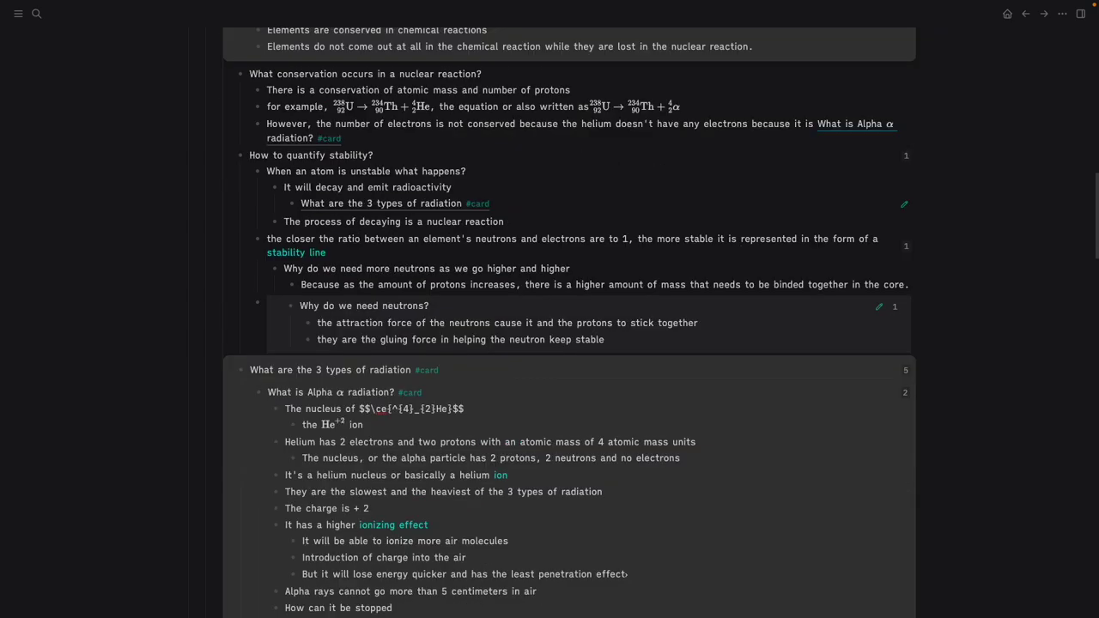
pyautogui.scroll(-1, 294, 353)
pyautogui.scroll(15, 655, 236)
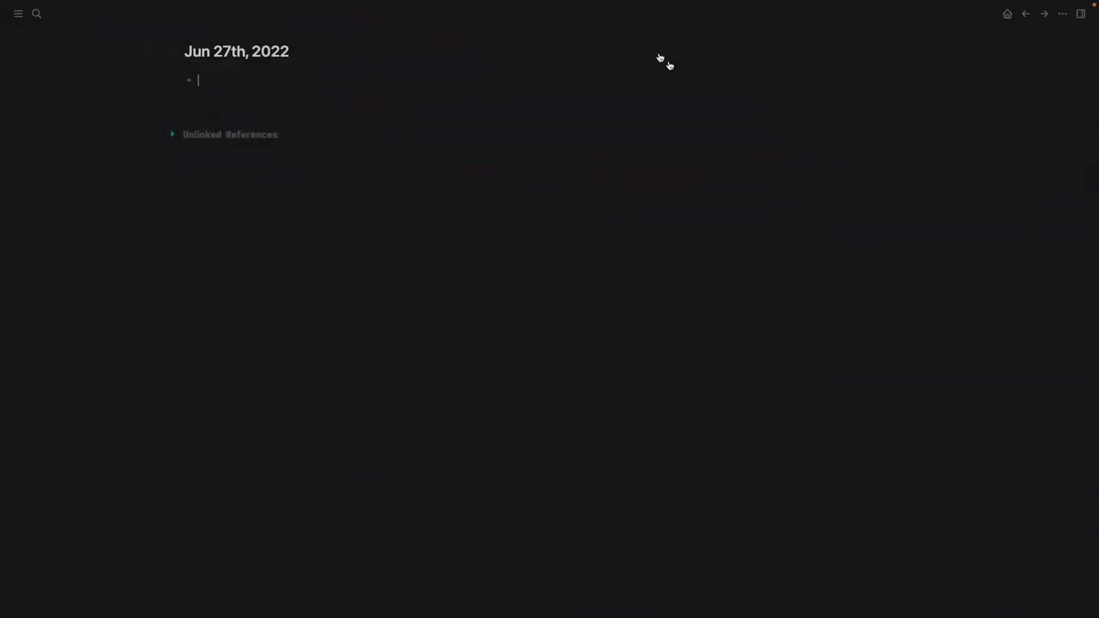
# - Return to the journals page
pyautogui.click(1021, 13)
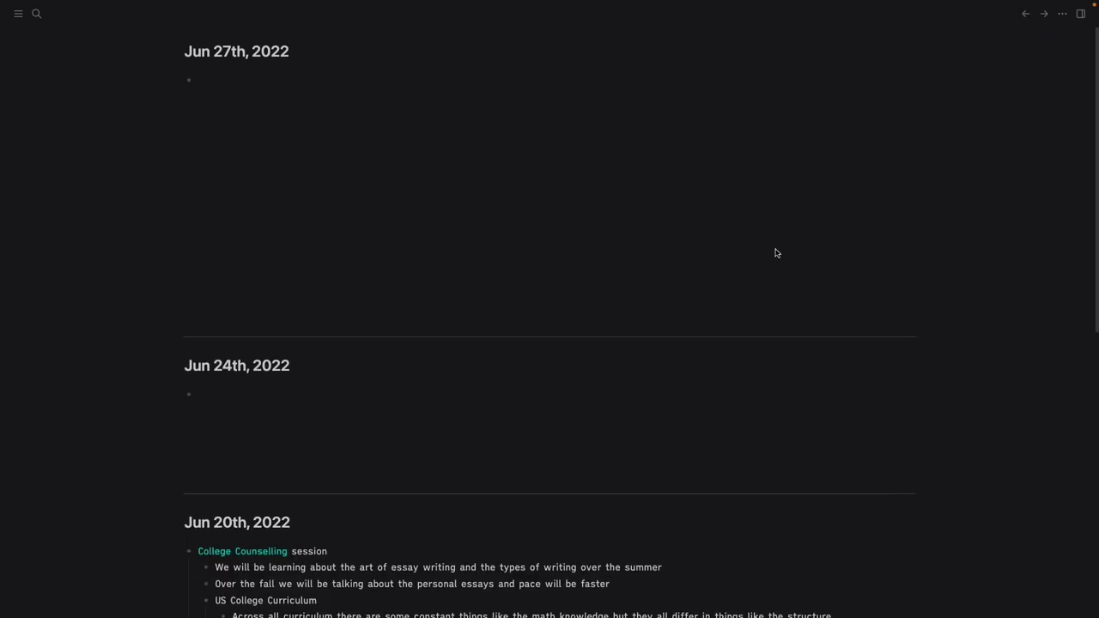
pyautogui.hotkey('ctrl', 'k')
pyautogui.press('Escape')
pyautogui.click(207, 84)
pyautogui.write('[[Physics/')
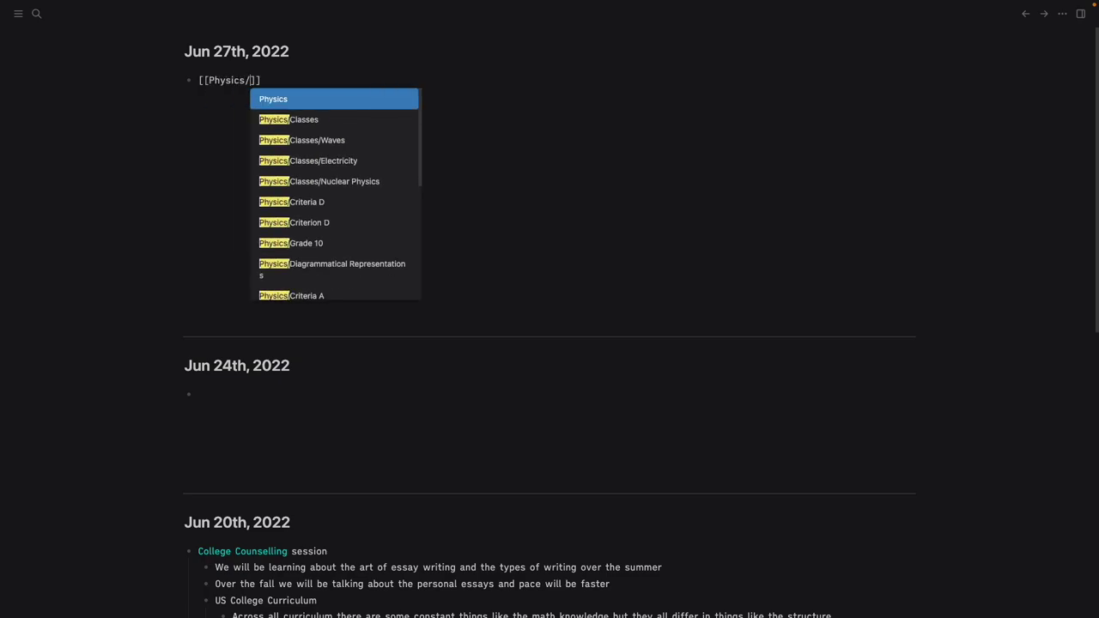
pyautogui.hotkey('ctrl', 'BackSpace')
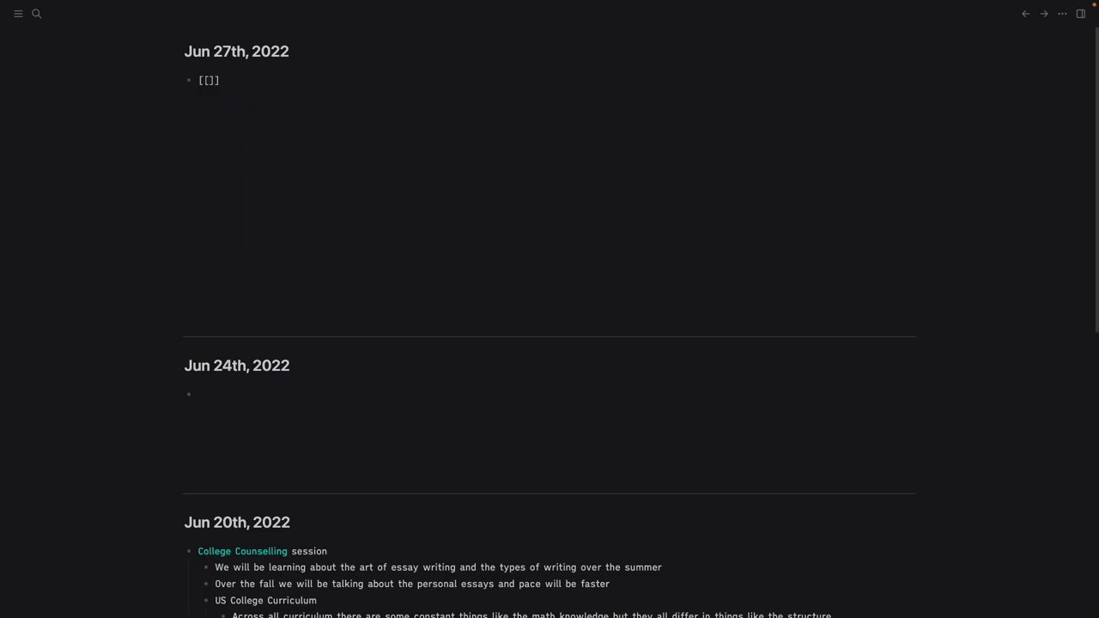
pyautogui.write('Busine')
pyautogui.hotkey('ctrl', 'BackSpace')
pyautogui.press('BackSpace')
pyautogui.press('Escape')
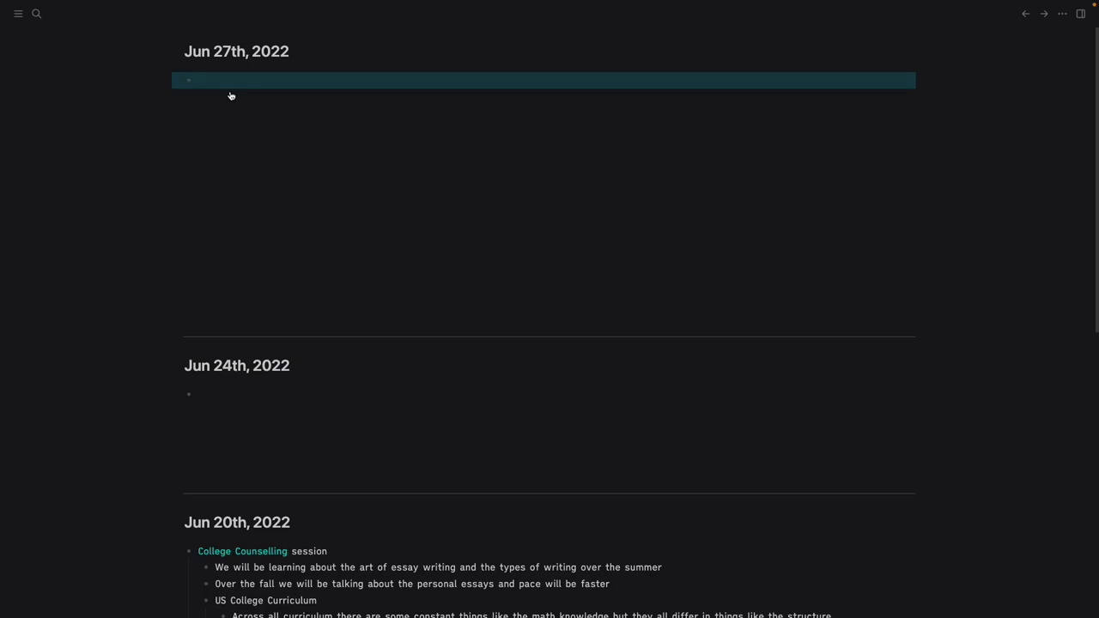
# - Add a page link to Business Studies/Grade 10 Business Studies/Income Statements under Jun 27th, 2022, followed by an empty block
pyautogui.click(225, 77)
pyautogui.write('[[BUsiness ')
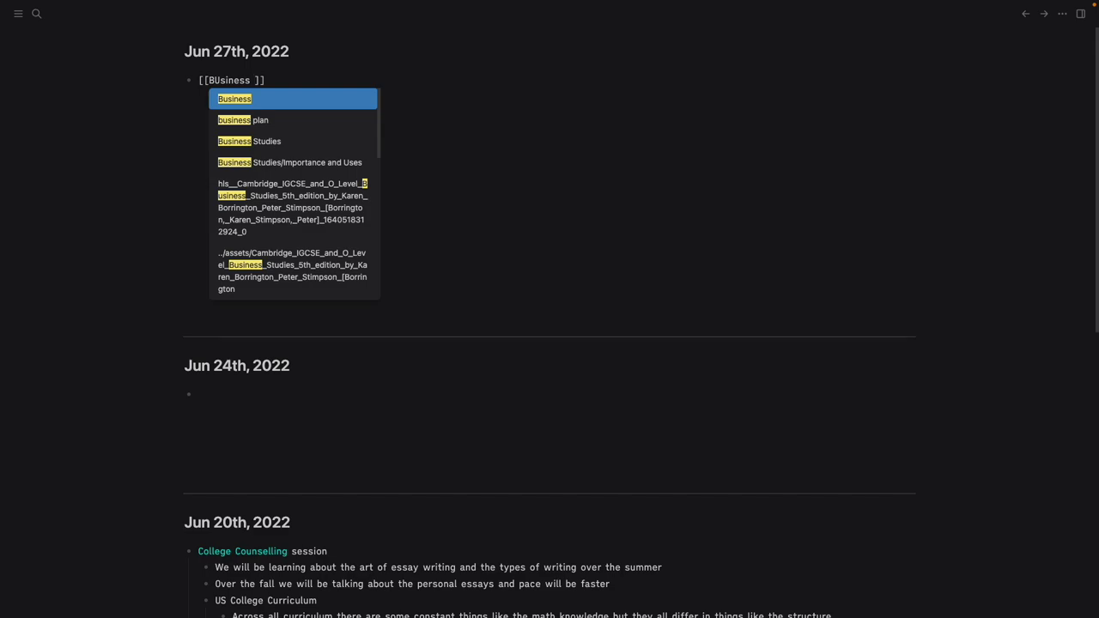
pyautogui.write('studies/')
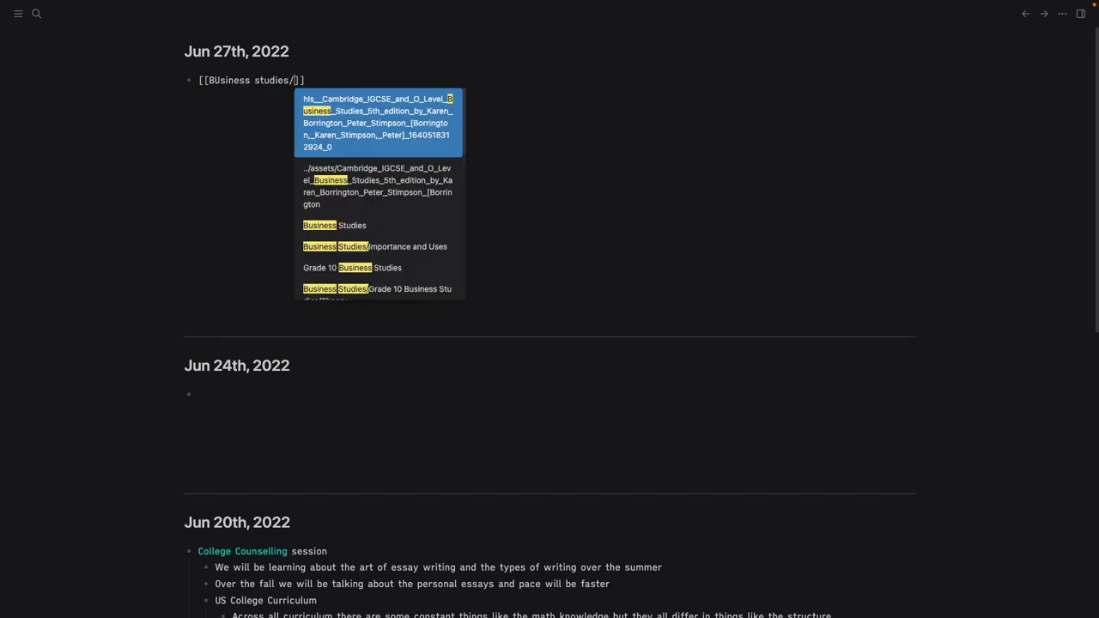
pyautogui.write('Grade 10 Busine')
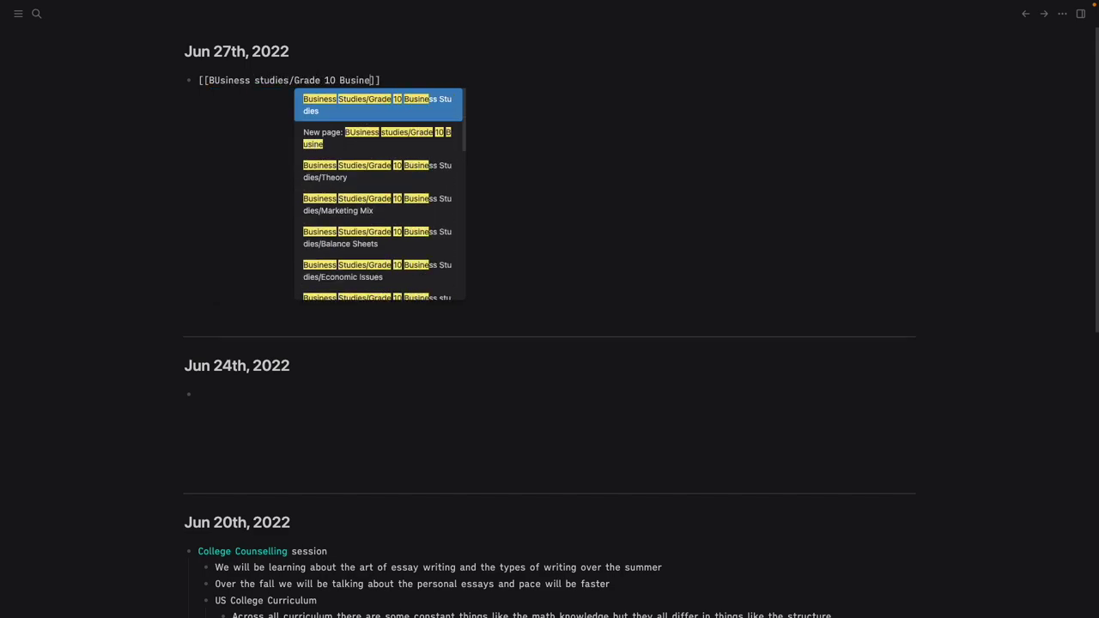
pyautogui.write('ss Studies')
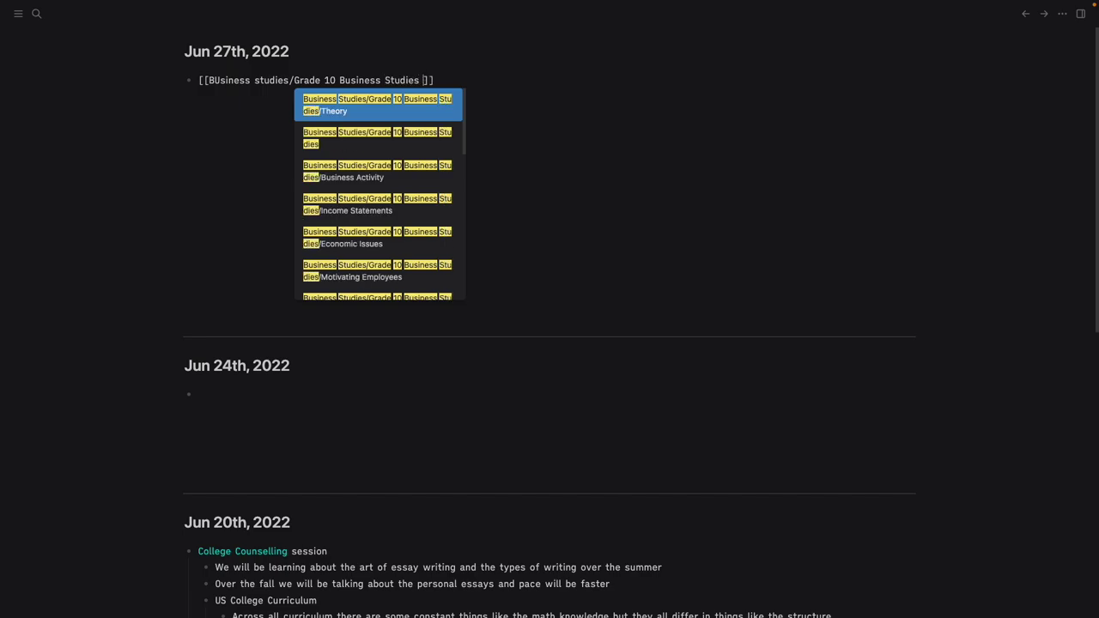
pyautogui.press('BackSpace')
pyautogui.write('/')
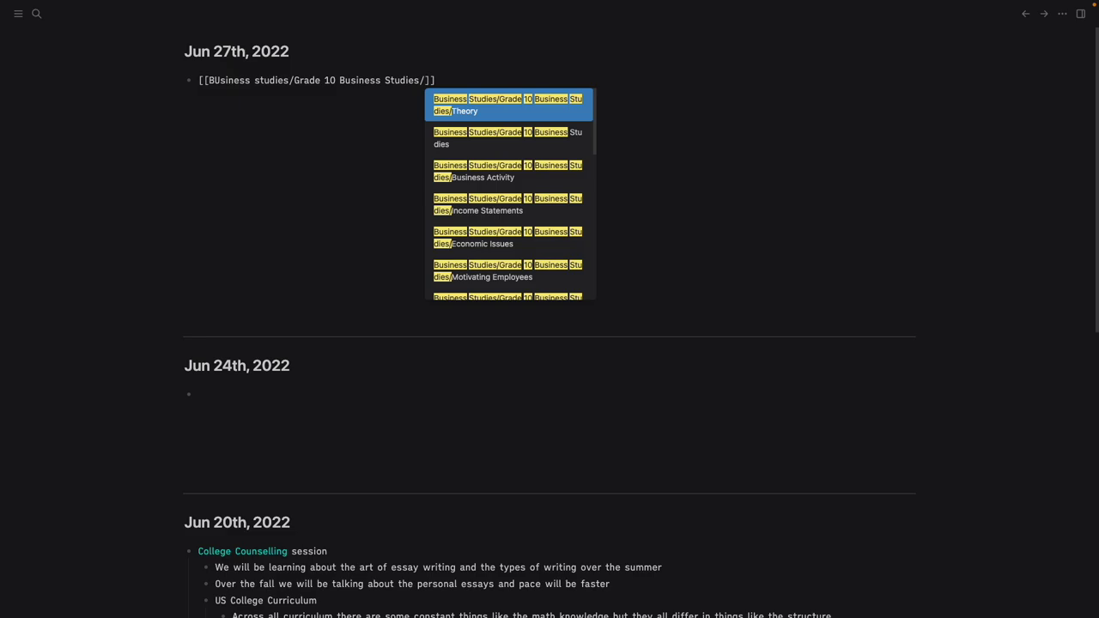
pyautogui.write('Inc')
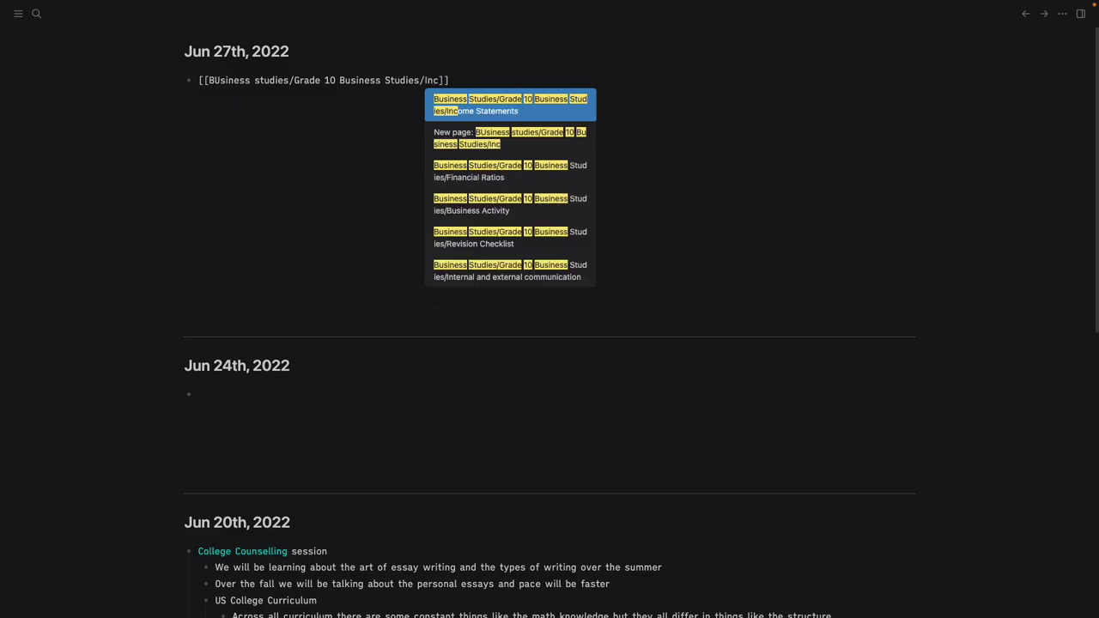
pyautogui.write('ome statements')
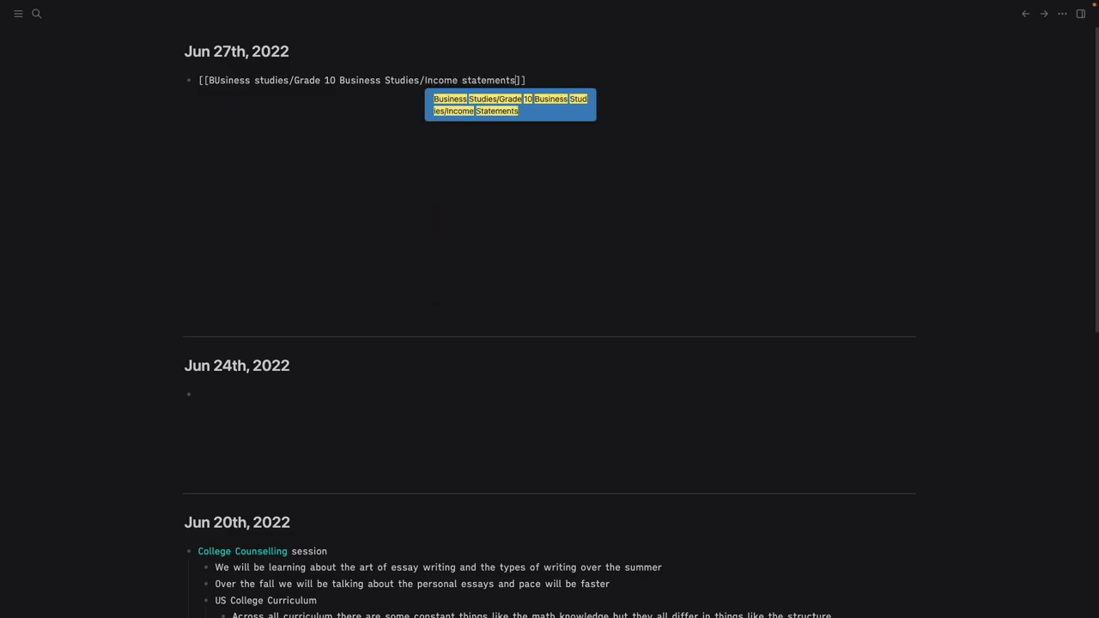
pyautogui.press('Return')
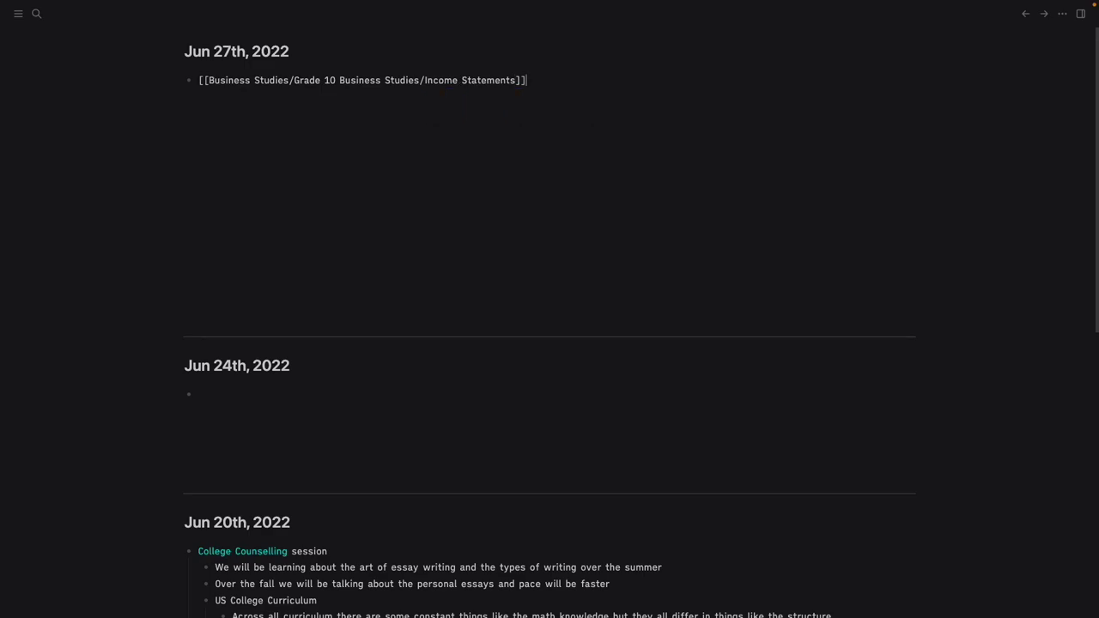
pyautogui.hotkey('ctrl', 'a')
pyautogui.press('End')
pyautogui.press('Return')
pyautogui.press('Escape')
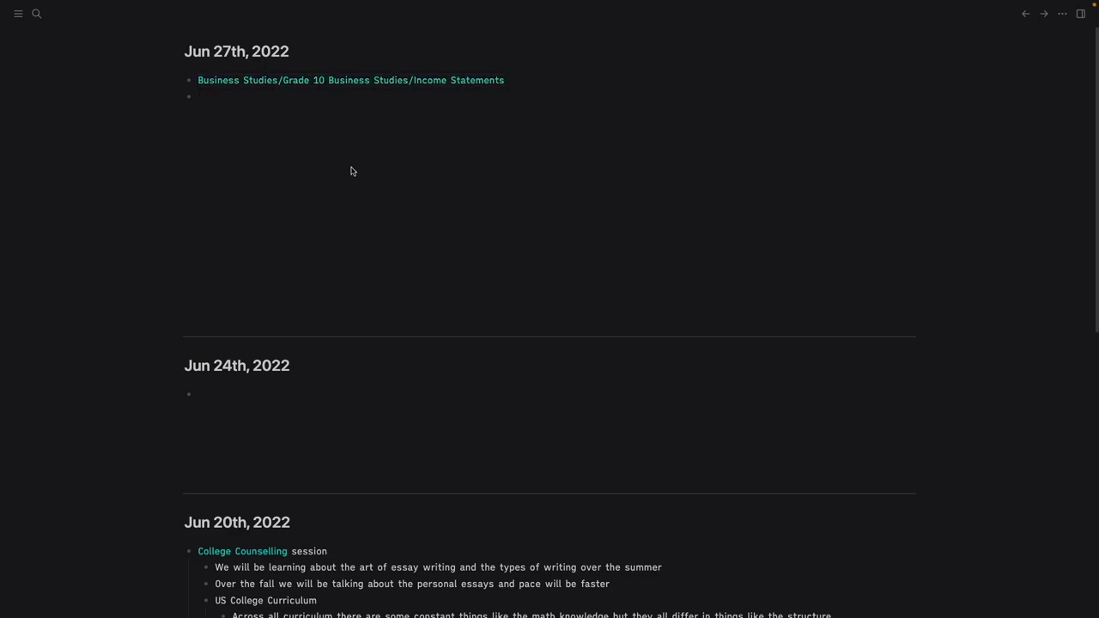
# - Insert the text "I performed a" before the Income Statements link in the Jun 27th, 2022 journal
pyautogui.click(519, 91)
pyautogui.click(525, 80)
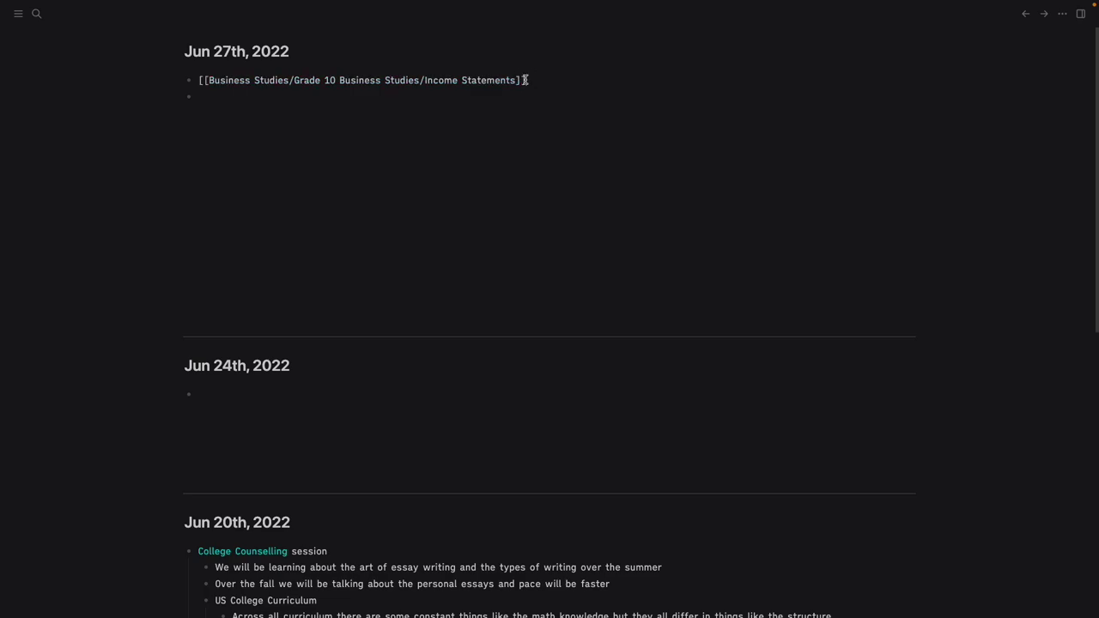
pyautogui.write('I ')
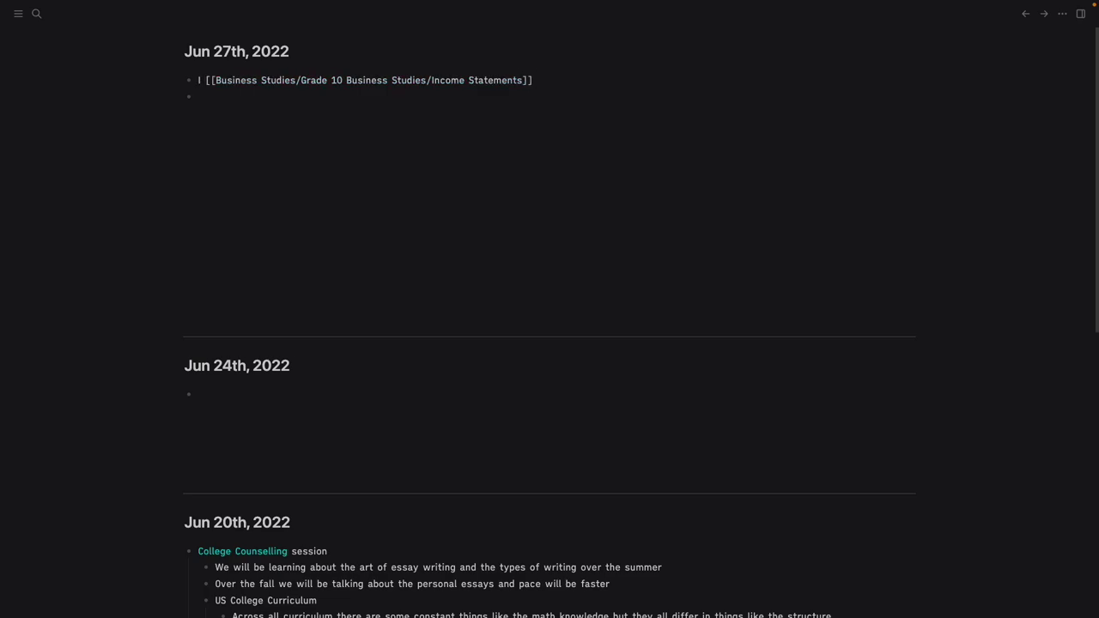
pyautogui.write('p')
pyautogui.press('BackSpace')
pyautogui.write('performed a ')
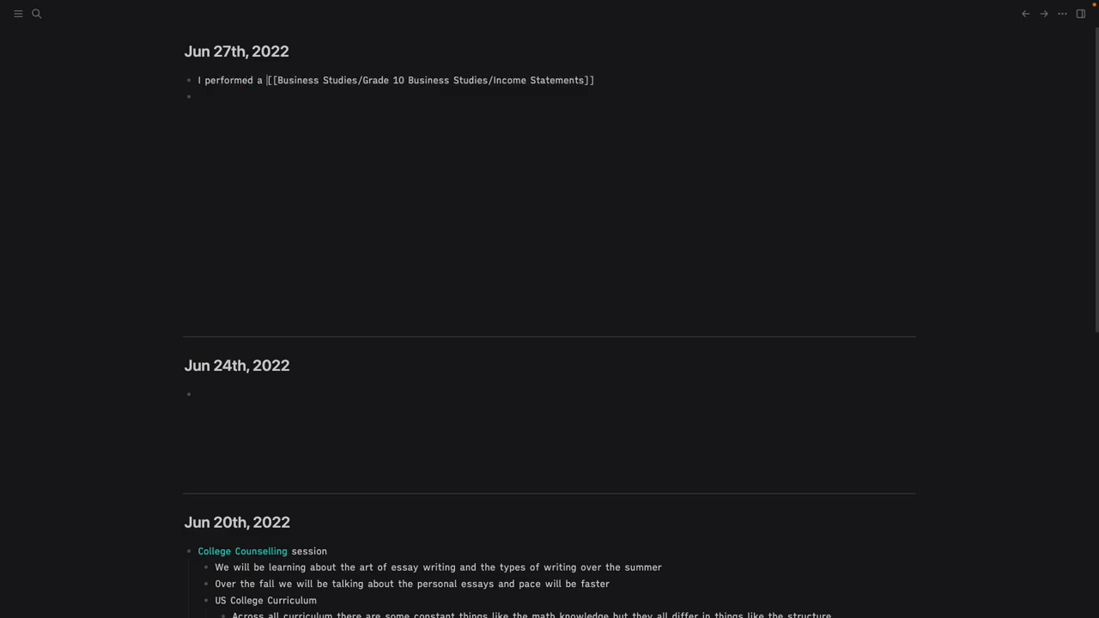
# - Complete the Jun 27th, 2022 journal sentence after the Income Statements link with "analysis on Company X" and start a new block
pyautogui.write('analysis on Companyx')
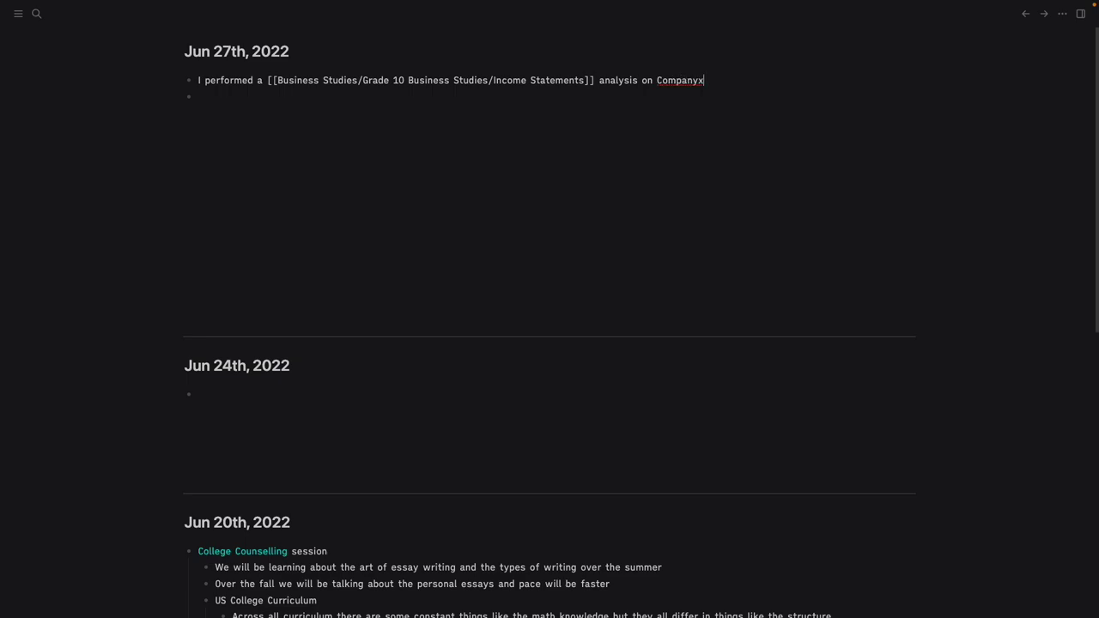
pyautogui.press('BackSpace')
pyautogui.press('BackSpace')
pyautogui.write('y C')
pyautogui.press('BackSpace')
pyautogui.write('X')
pyautogui.press('Return')
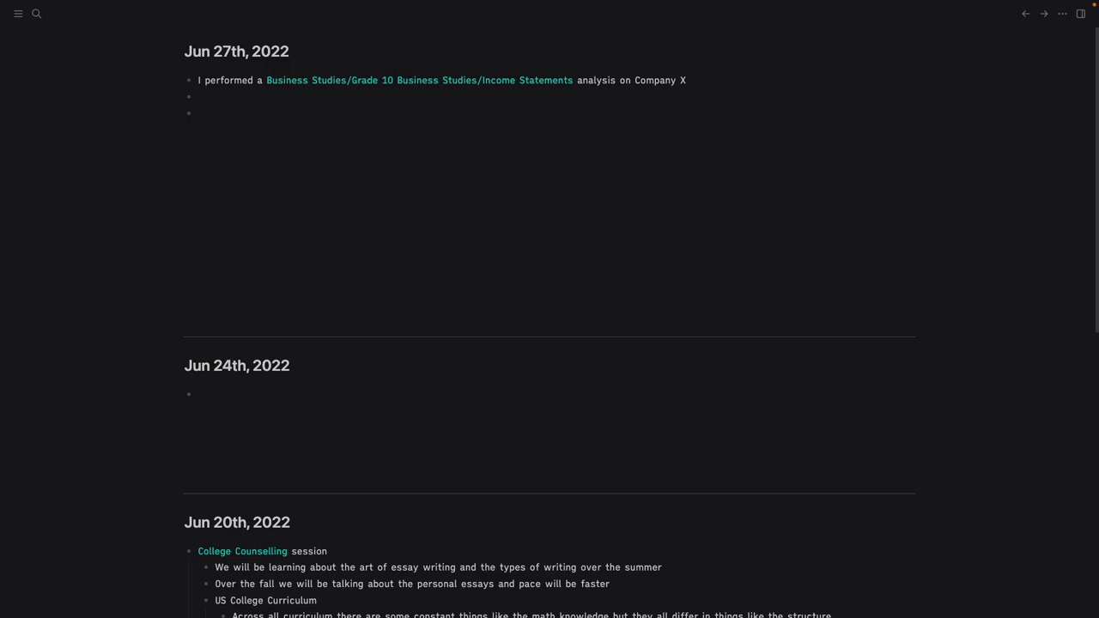
# - Enter "Engineering Taster Session" in the empty block below the Income Statements sentence
pyautogui.click(266, 100)
pyautogui.write('[[')
pyautogui.press('BackSpace')
pyautogui.press('BackSpace')
pyautogui.press('Delete')
pyautogui.press('Delete')
pyautogui.write('Engineering Taster Session')
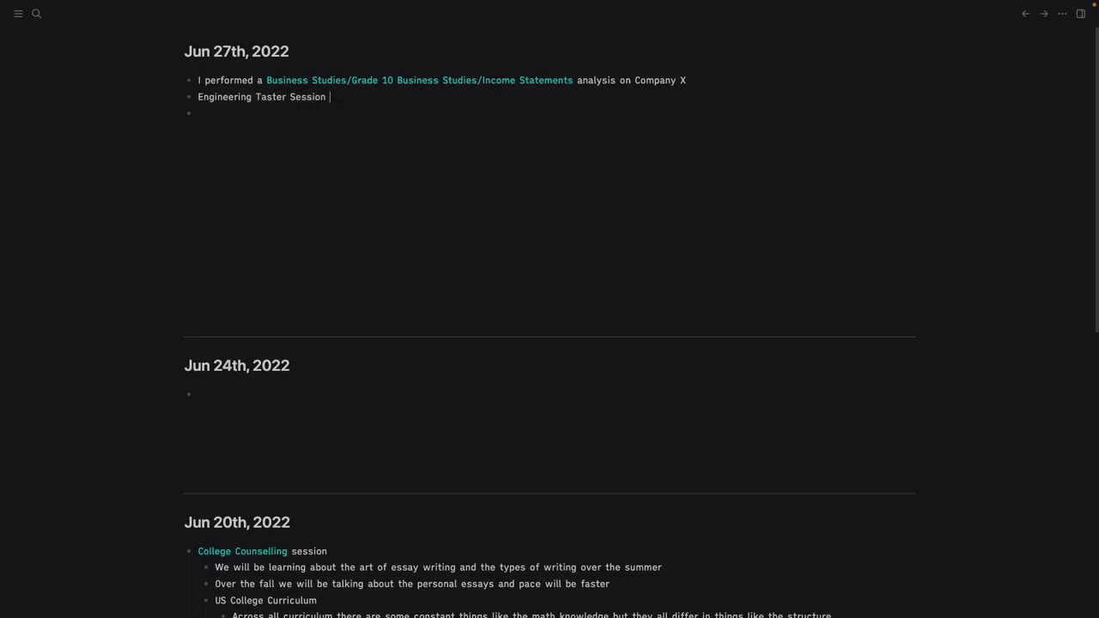
pyautogui.press('Return')
pyautogui.press('Tab')
pyautogui.write('the')
pyautogui.press('BackSpace')
pyautogui.press('BackSpace')
pyautogui.press('BackSpace')
pyautogui.press('BackSpace')
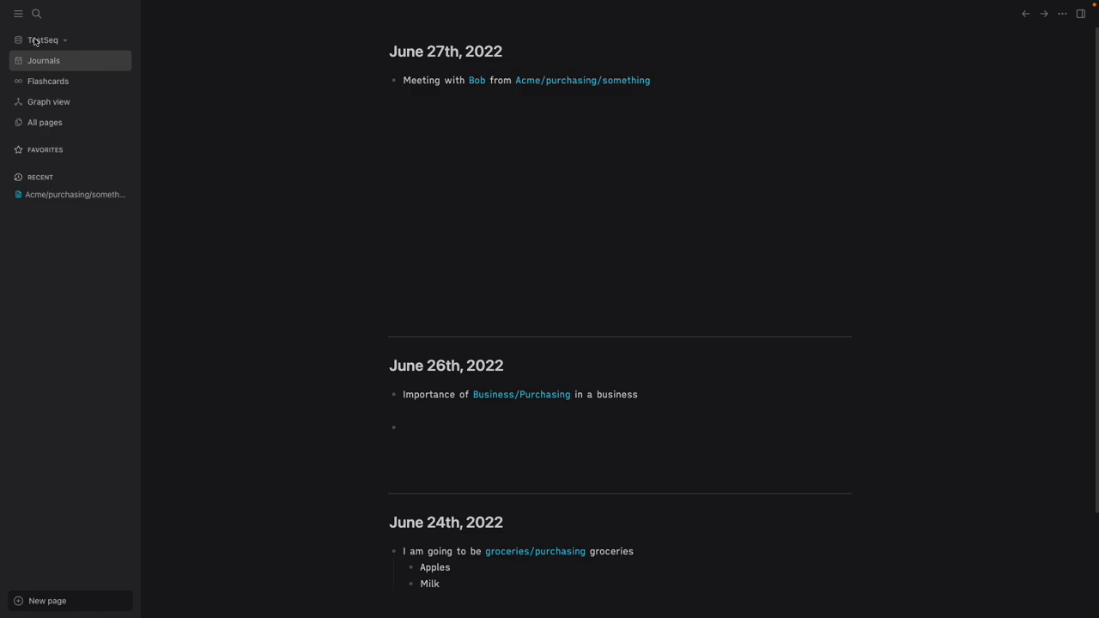
# - Hide the sidebar, switch to the browser and look through the README of the logseq-custom-files repository on GitHub
pyautogui.click(16, 15)
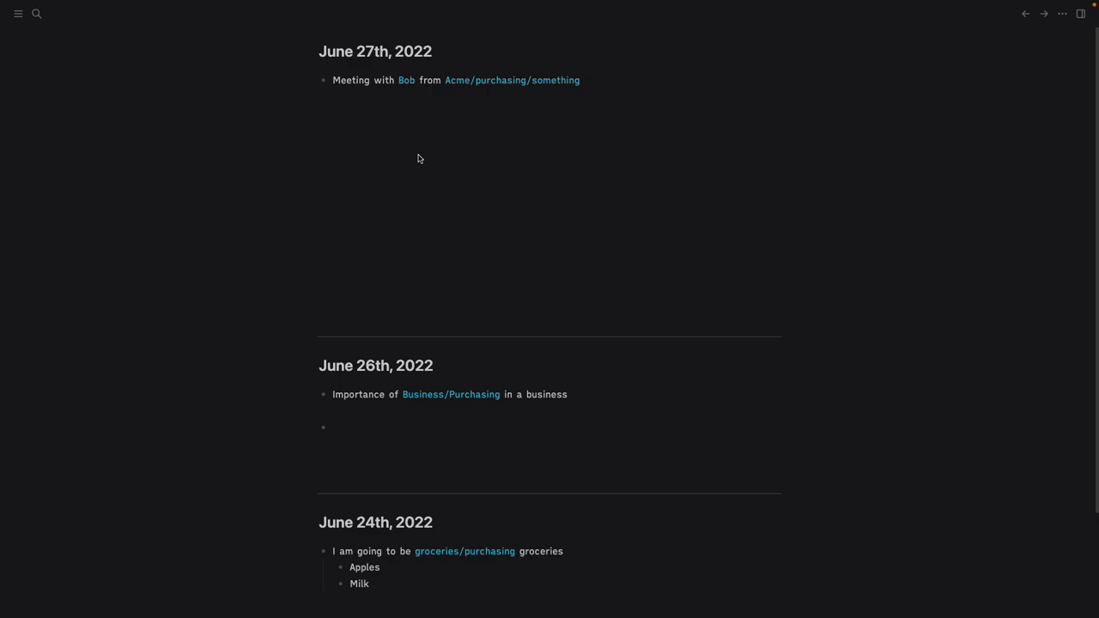
pyautogui.hotkey('ctrl', 'Left')
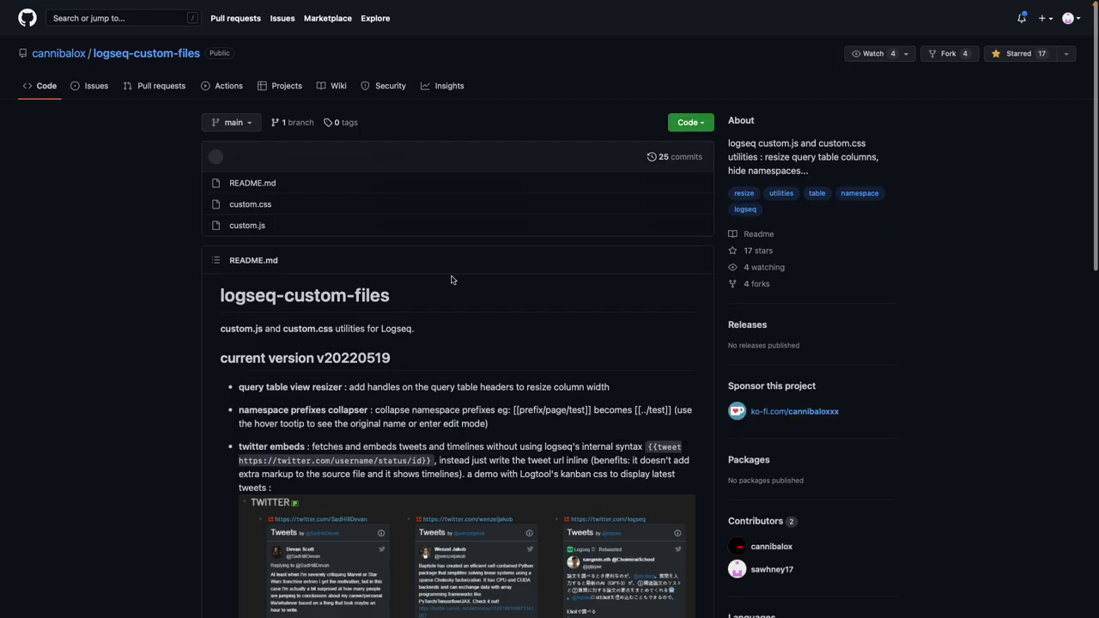
pyautogui.scroll(-20, 452, 279)
pyautogui.scroll(1, 451, 279)
# - Review the custom.js namespace optimiser gist and download it as a ZIP, allowing downloads from gist.github.com
pyautogui.hotkey('ctrl', 'Tab')
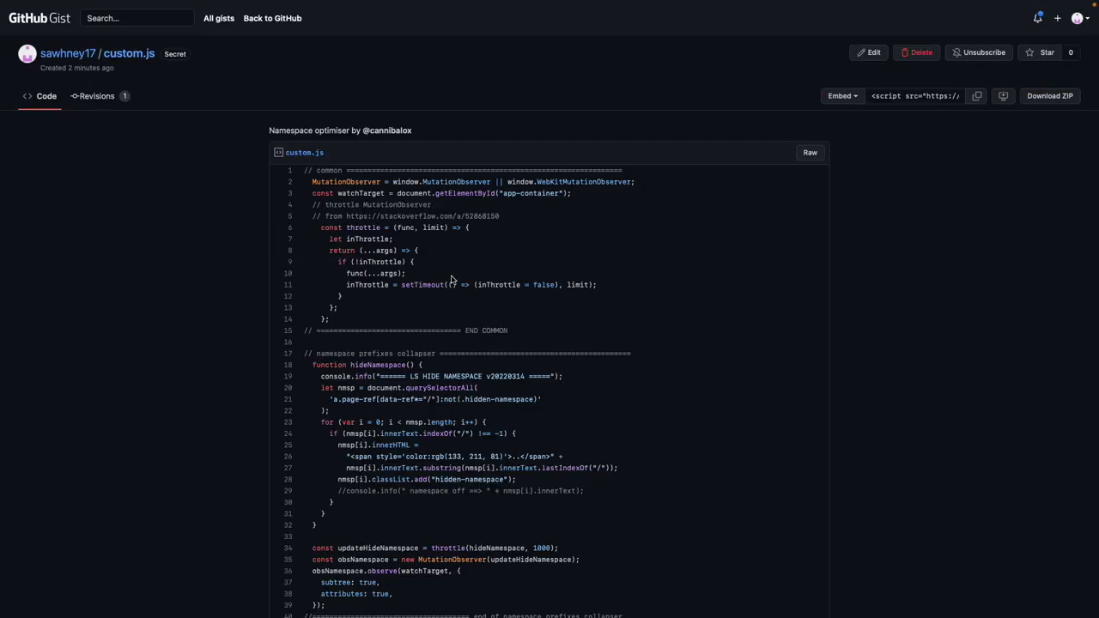
pyautogui.scroll(-5, 452, 279)
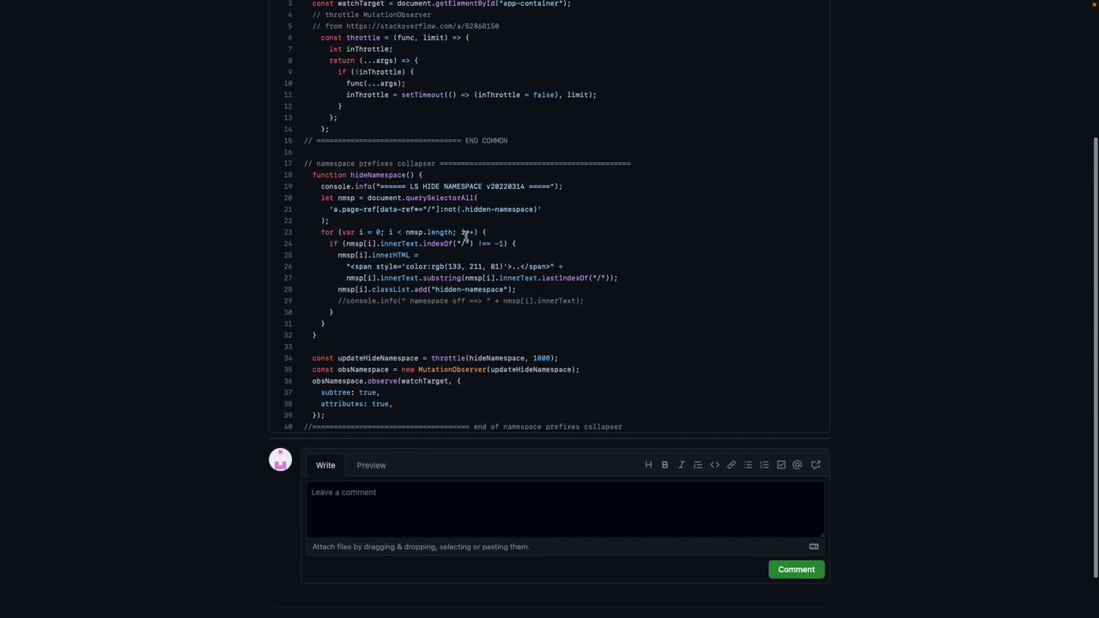
pyautogui.scroll(5, 464, 236)
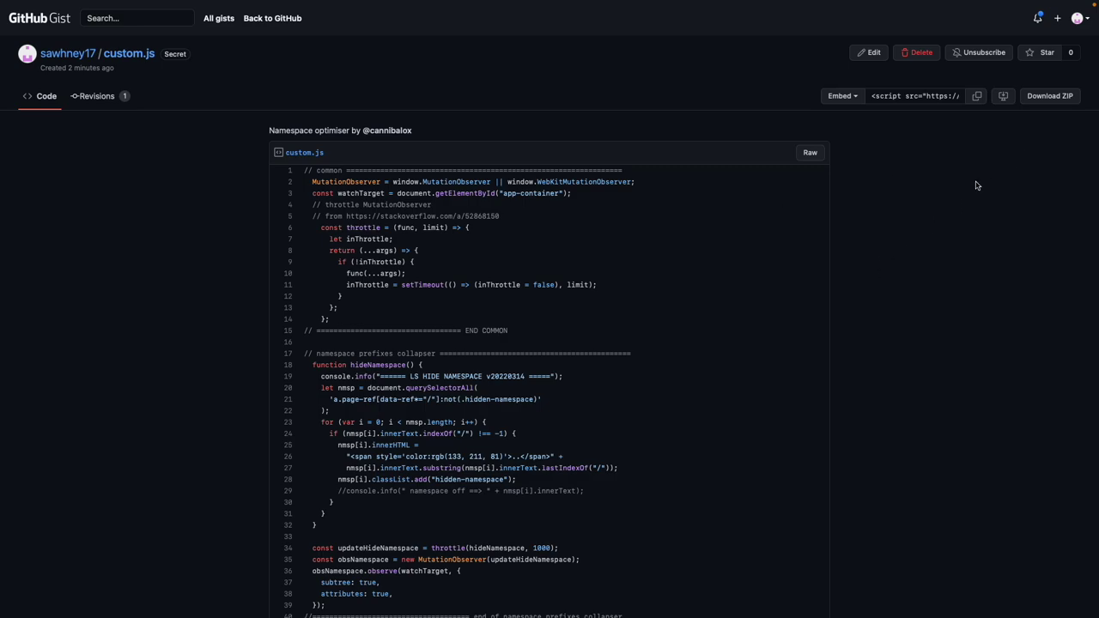
pyautogui.click(1051, 99)
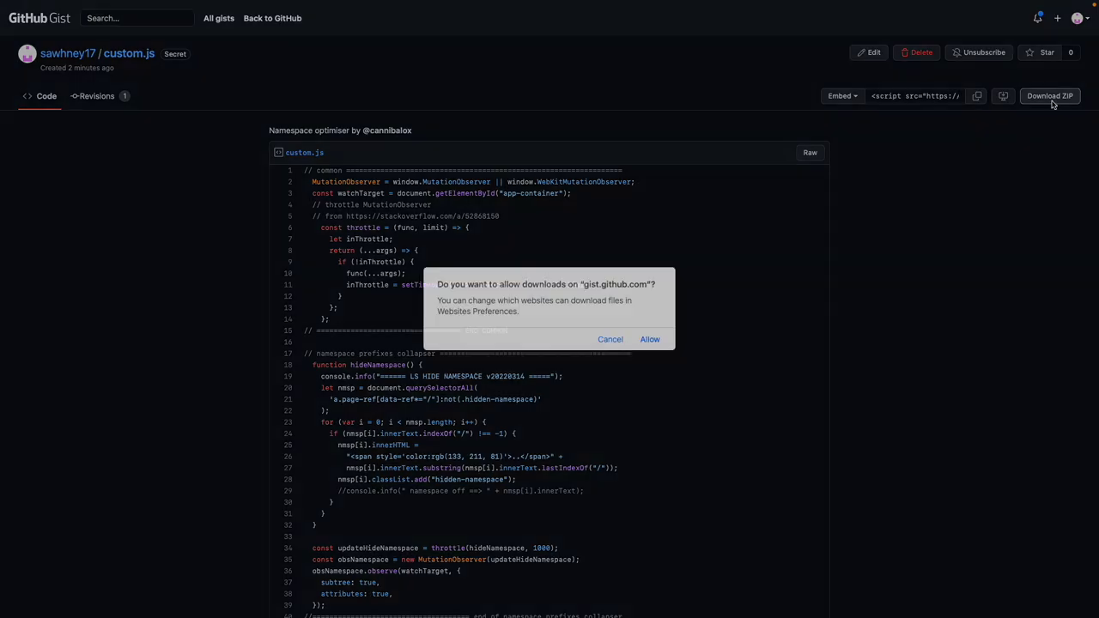
pyautogui.click(651, 340)
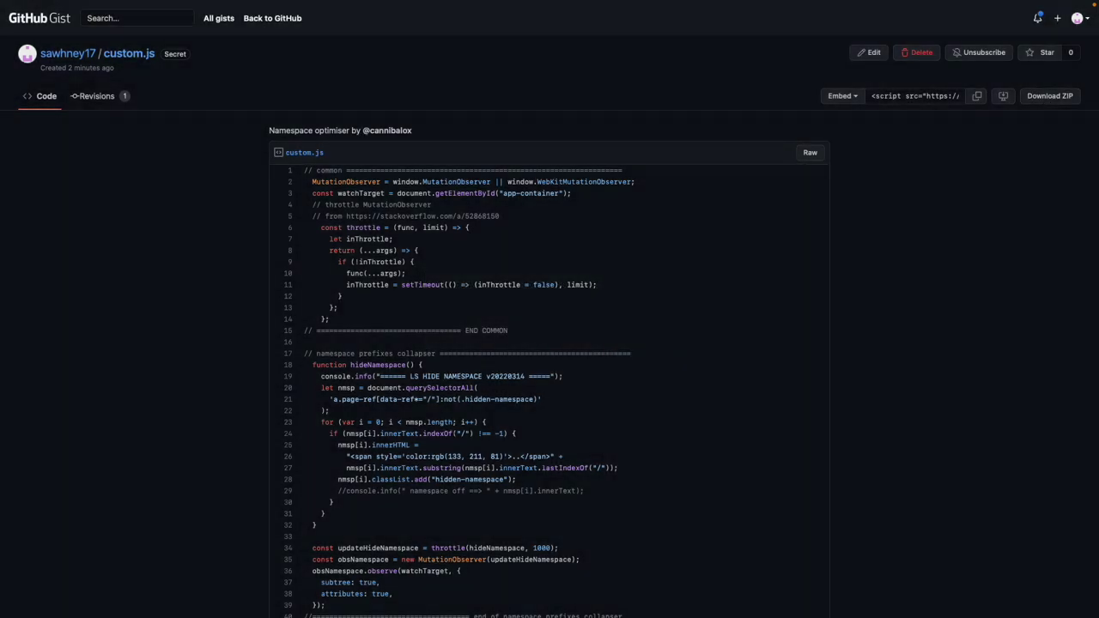
# - Open the downloaded gist folder in Finder and move custom.js into the TestSeq graph's logseq folder
pyautogui.moveTo(797, 605)
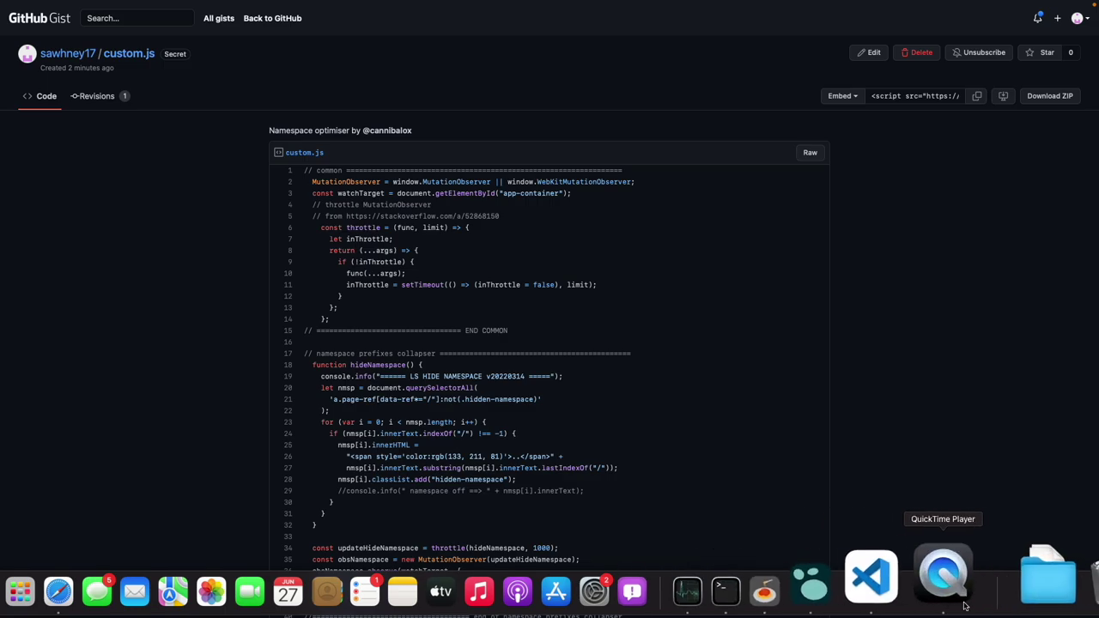
pyautogui.click(1031, 584)
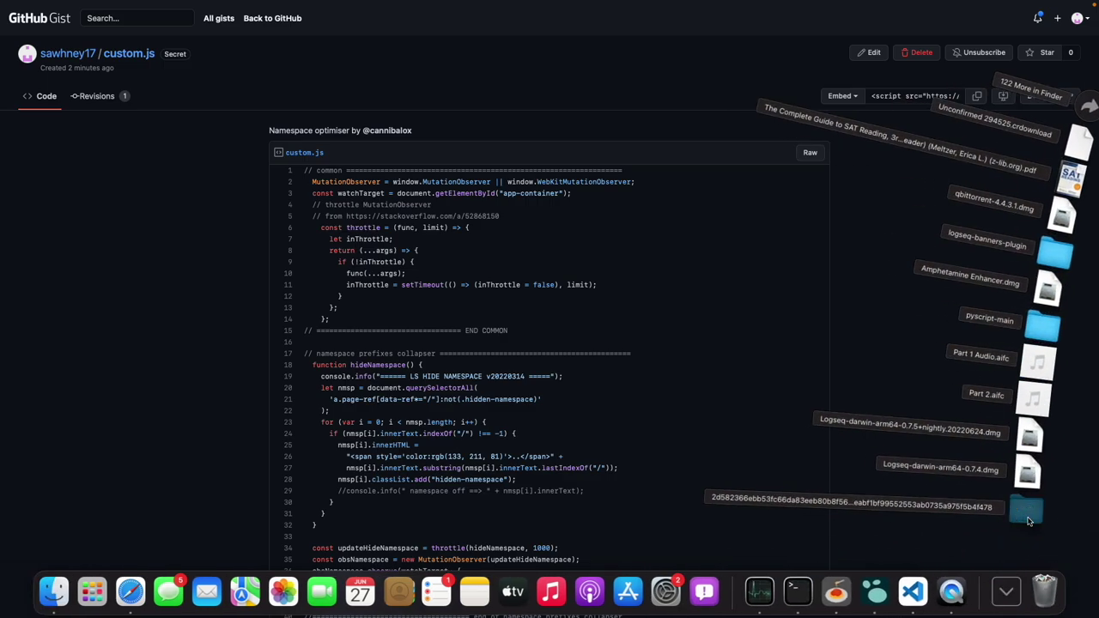
pyautogui.click(1028, 515)
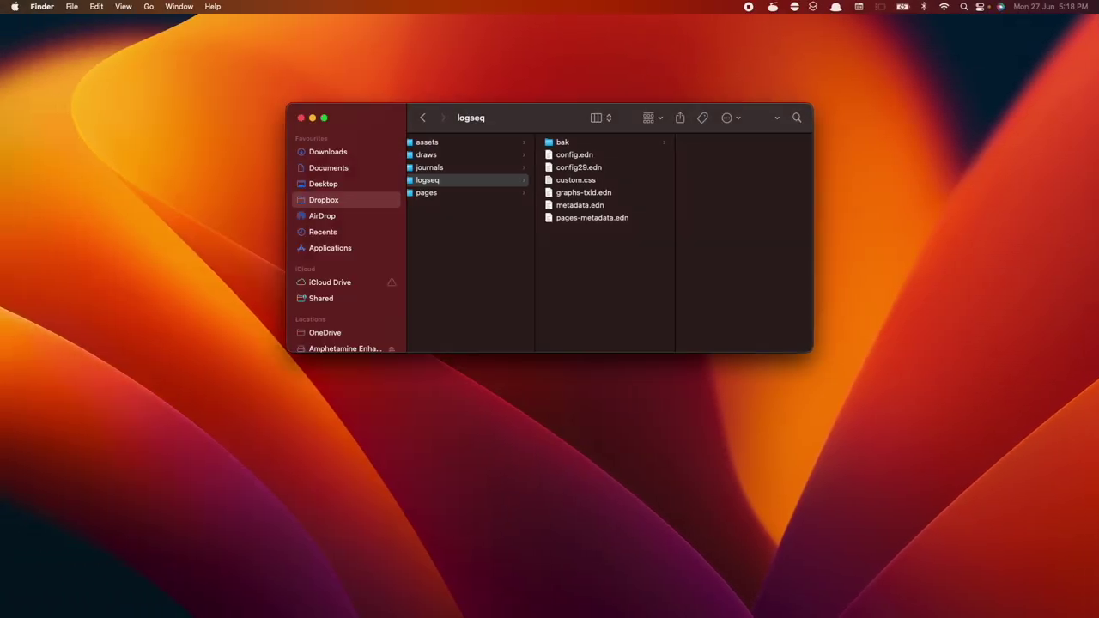
pyautogui.click(638, 270)
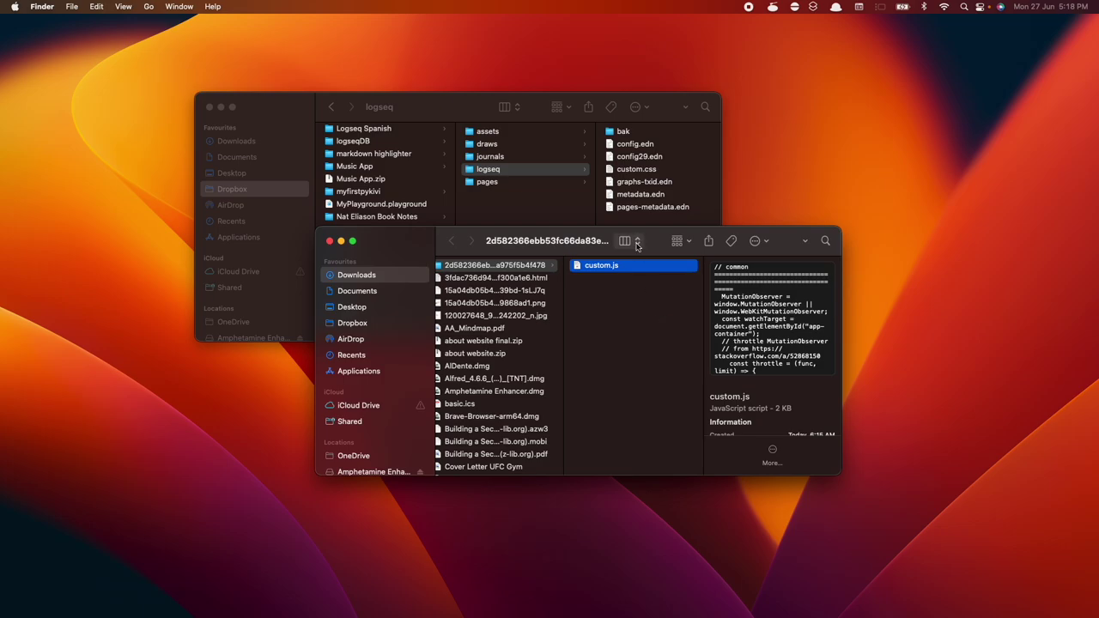
pyautogui.moveTo(640, 269); pyautogui.dragTo(648, 180)
pyautogui.moveTo(515, 110); pyautogui.dragTo(584, 82)
# - Check the location of custom.js in the TestSeq graph's logseq folder and preview the file
pyautogui.hscroll(-3, 495, 150)
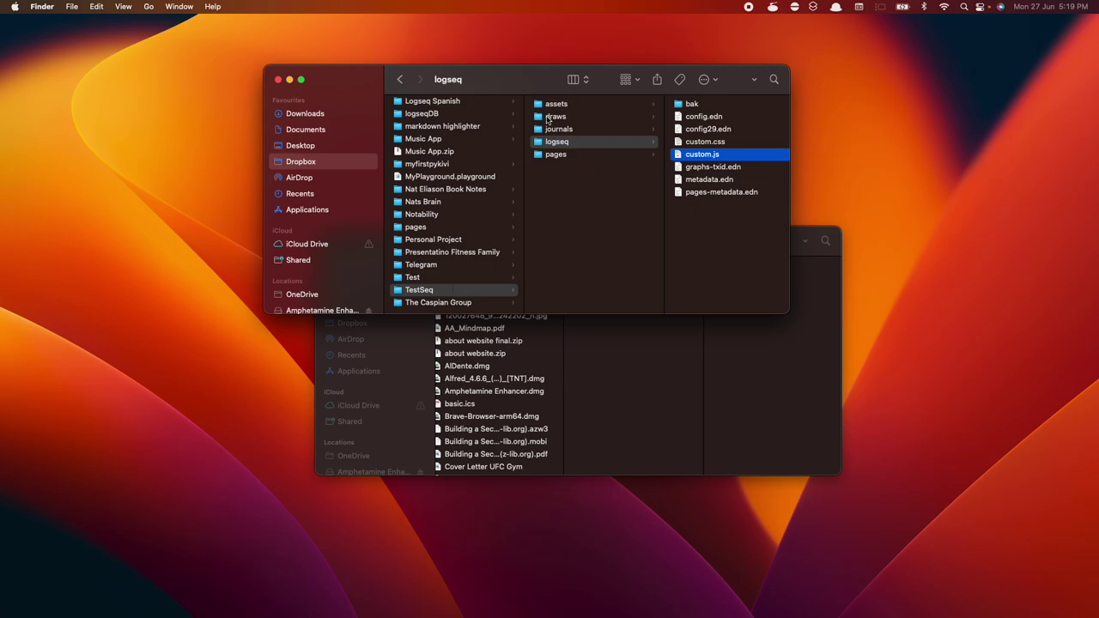
pyautogui.hscroll(3, 558, 133)
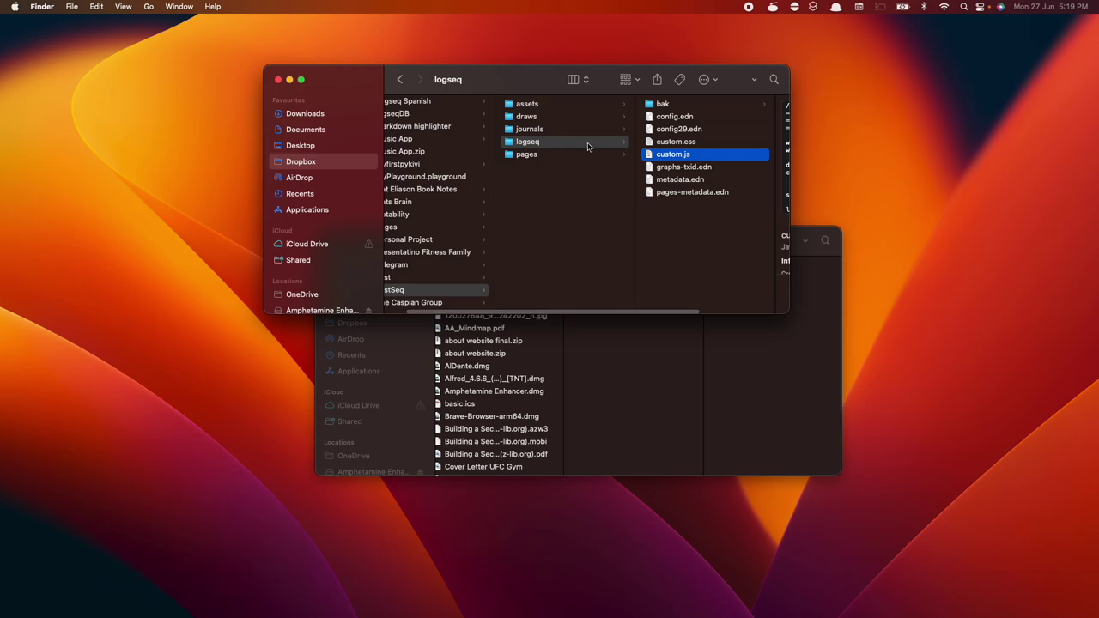
pyautogui.hscroll(3, 587, 146)
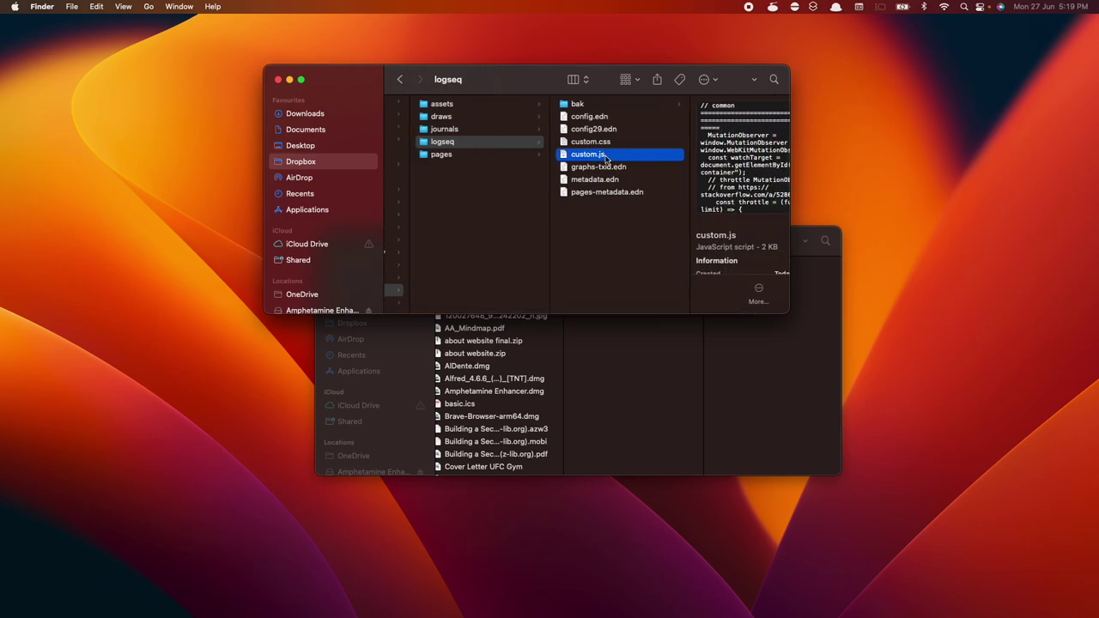
pyautogui.press('space')
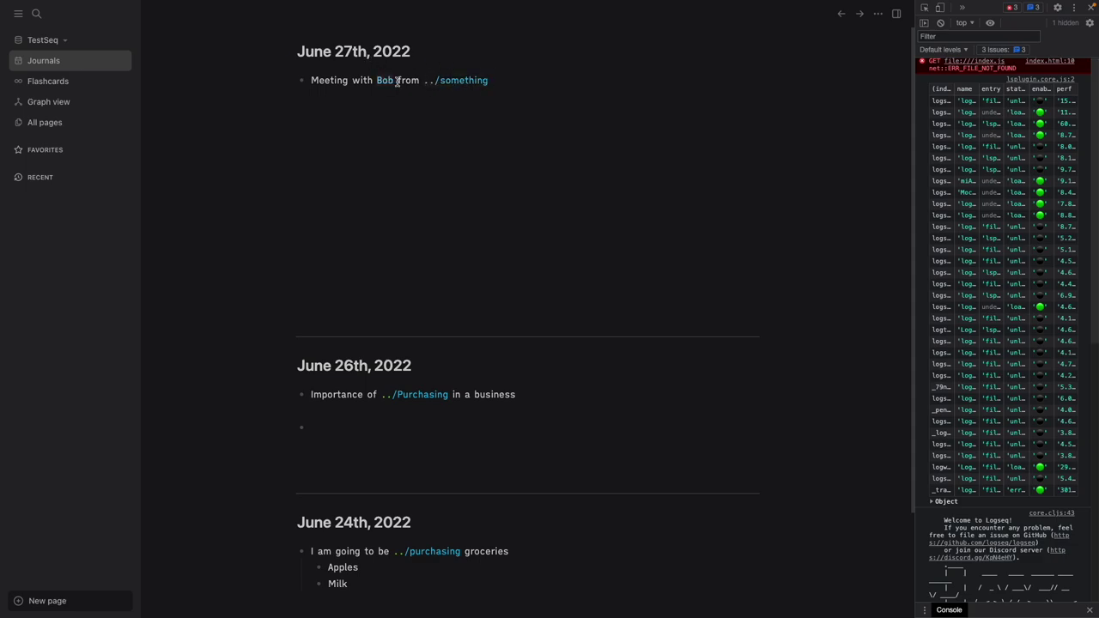
# - Reveal the full namespaced link in the June 27th, 2022 meeting block and add empty blocks below it
pyautogui.click(518, 81)
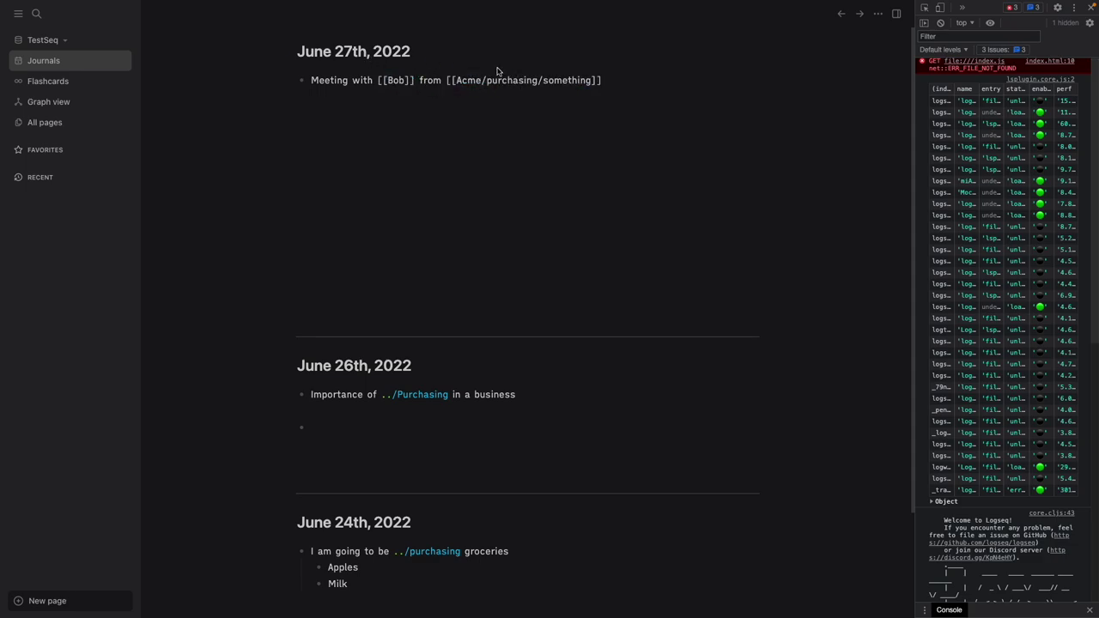
pyautogui.click(553, 109)
pyautogui.click(582, 81)
pyautogui.press('Return')
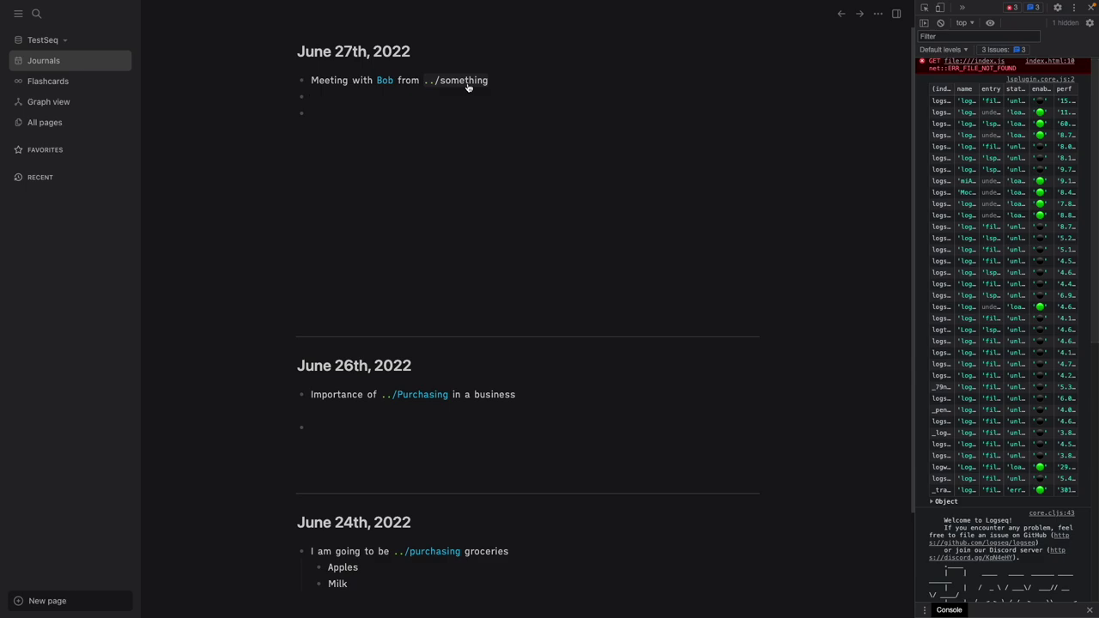
# - Extend the link in the June 27th, 2022 meeting block to Acme/purchasing/something/somethingelse/even more
pyautogui.click(514, 81)
pyautogui.write('/purchasing')
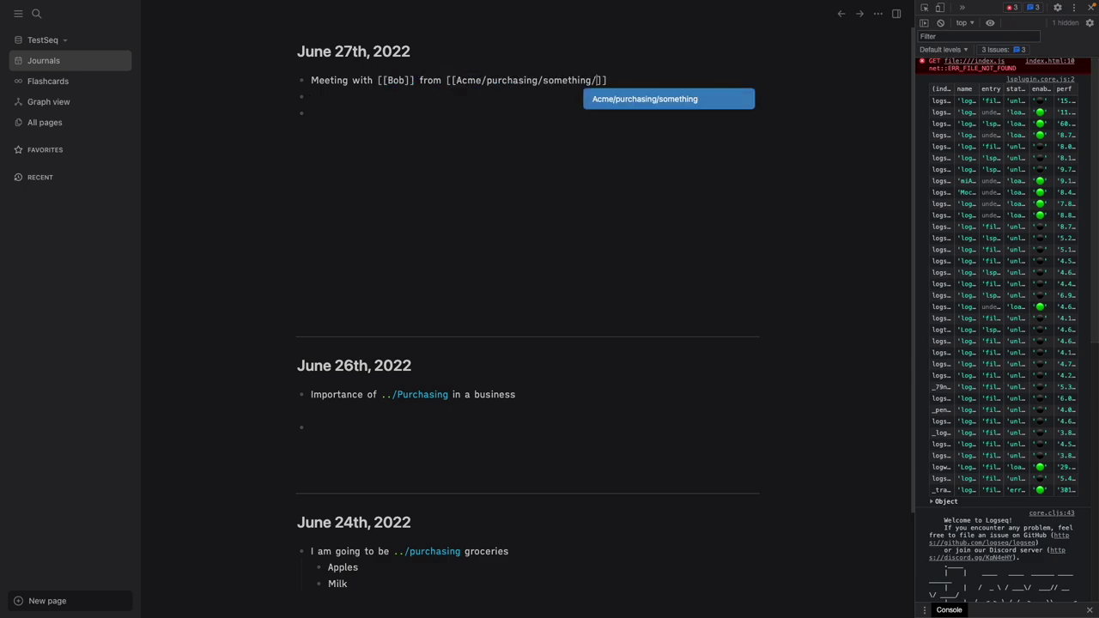
pyautogui.write('somethingelse')
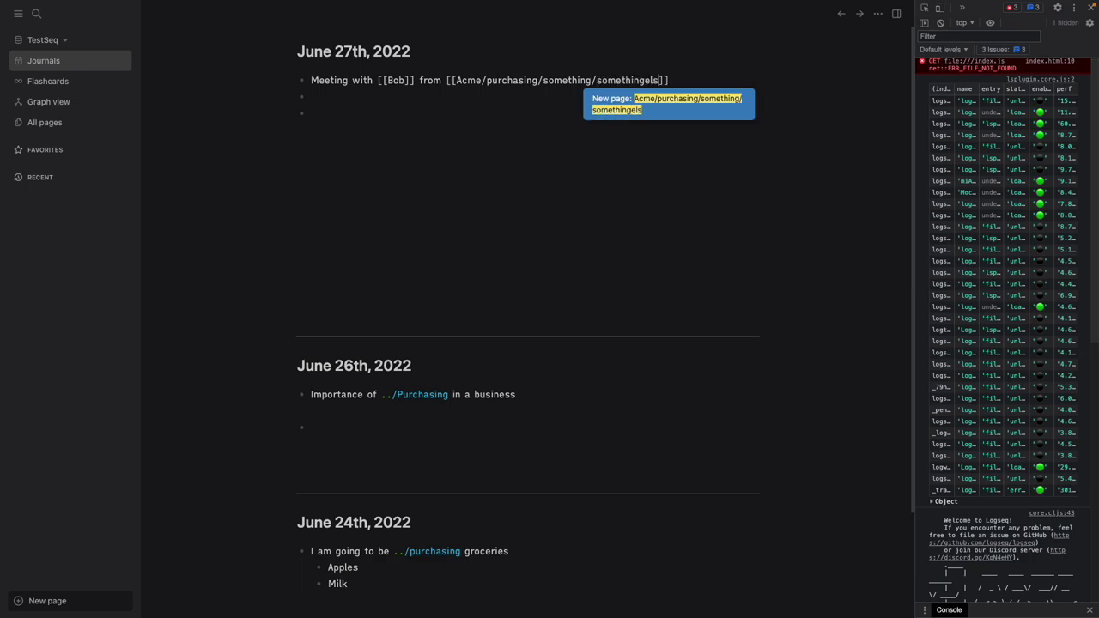
pyautogui.write('/even more')
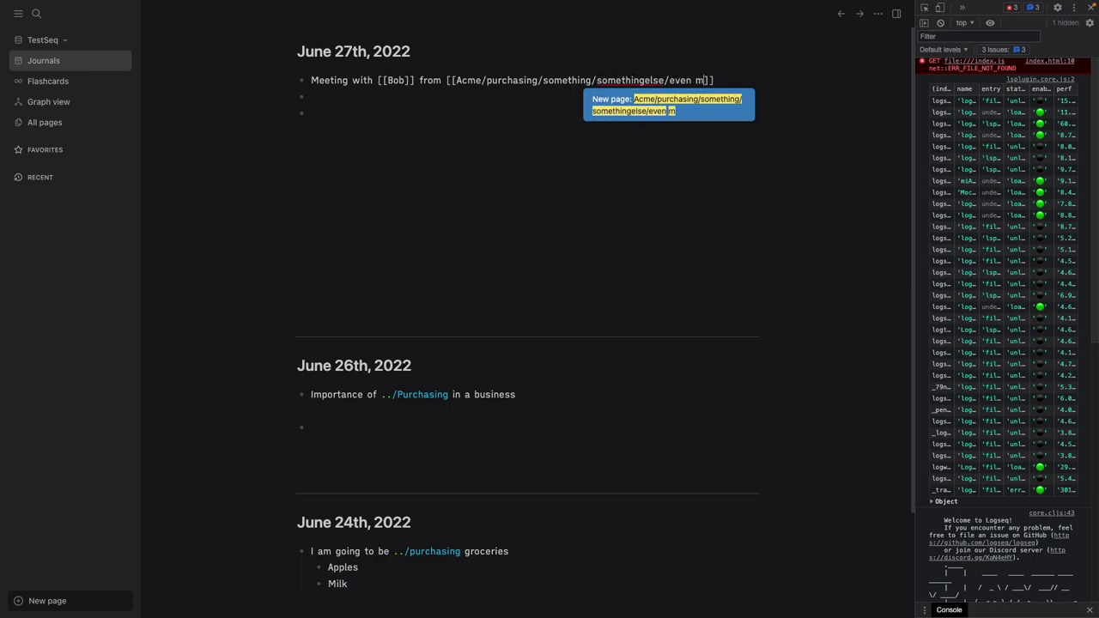
pyautogui.press('Return')
pyautogui.press('Return')
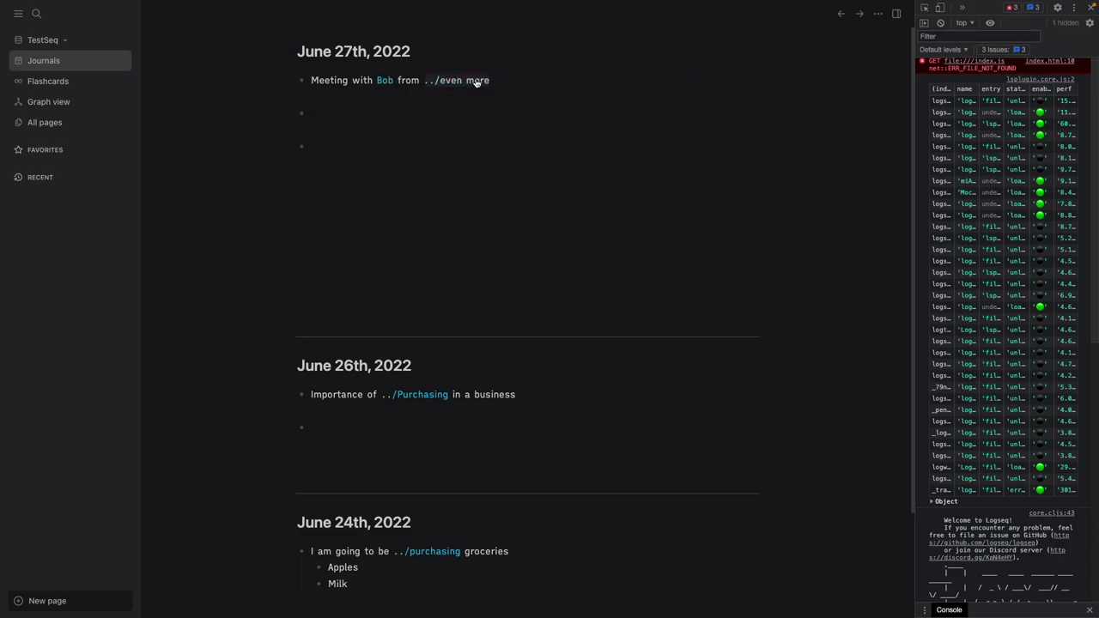
# - Add the text "sfsdfsdf" to the Acme/purchasing/something/somethingelse/even more page and return to the journals
pyautogui.click(471, 81)
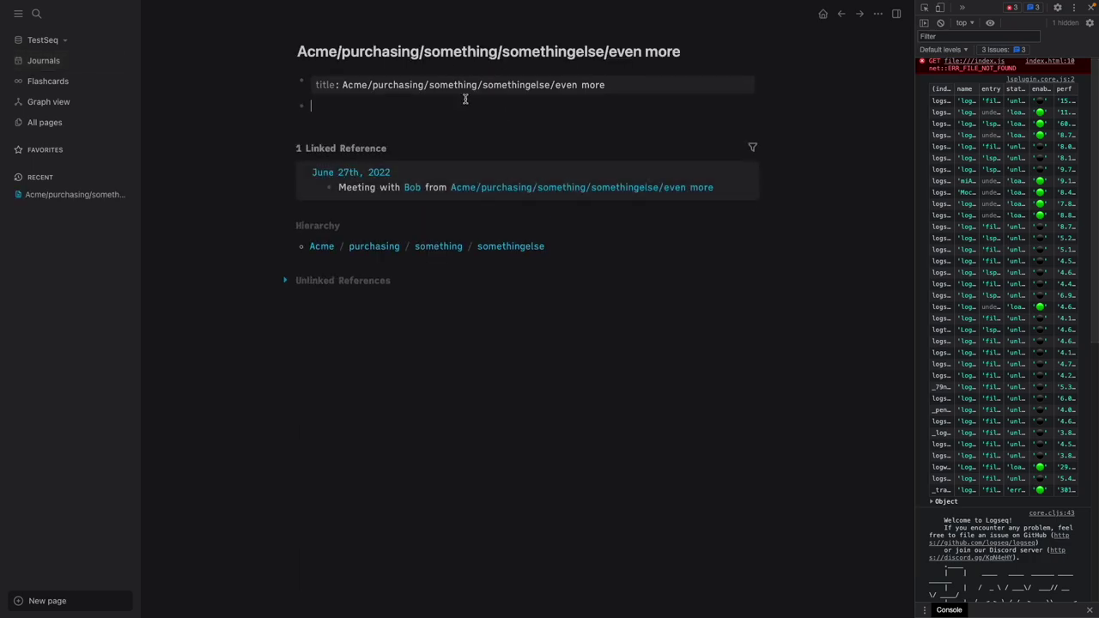
pyautogui.write('sdfsdf')
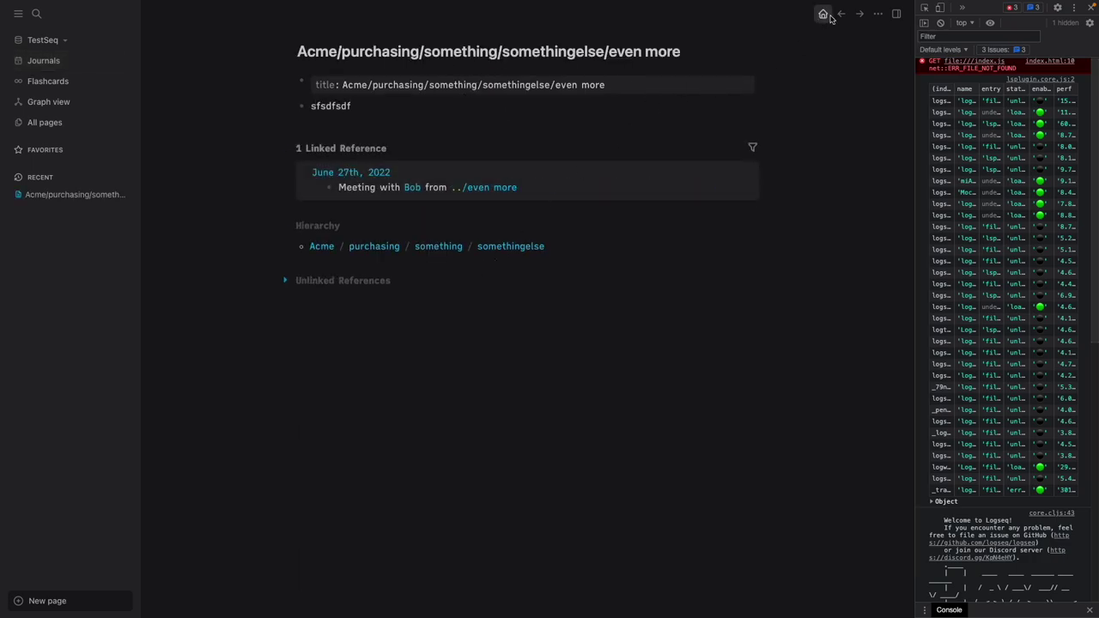
pyautogui.click(841, 14)
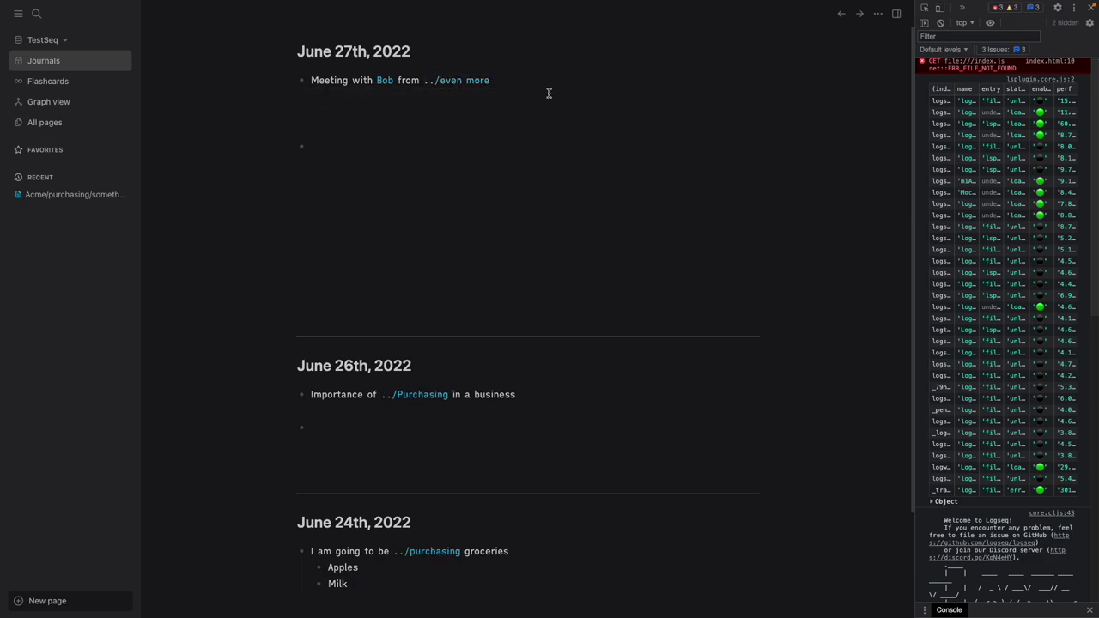
pyautogui.moveTo(463, 83)
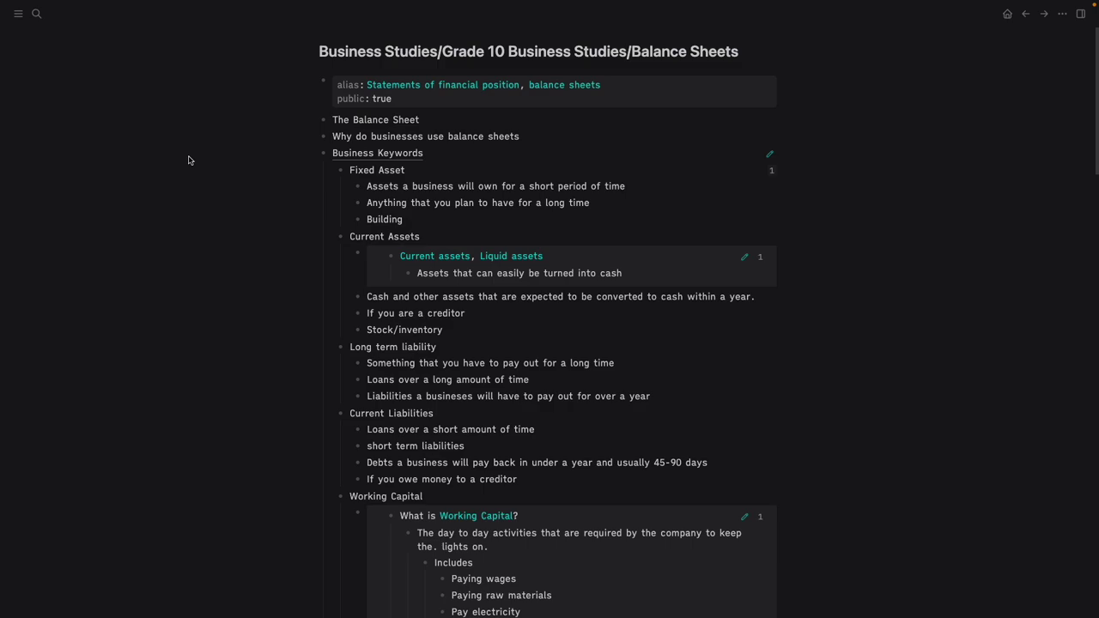
# - Examine the title and alias properties of the Business Studies/Grade 10 Business Studies/Balance Sheets page
pyautogui.click(625, 84)
pyautogui.moveTo(625, 83); pyautogui.dragTo(380, 75)
pyautogui.click(385, 81)
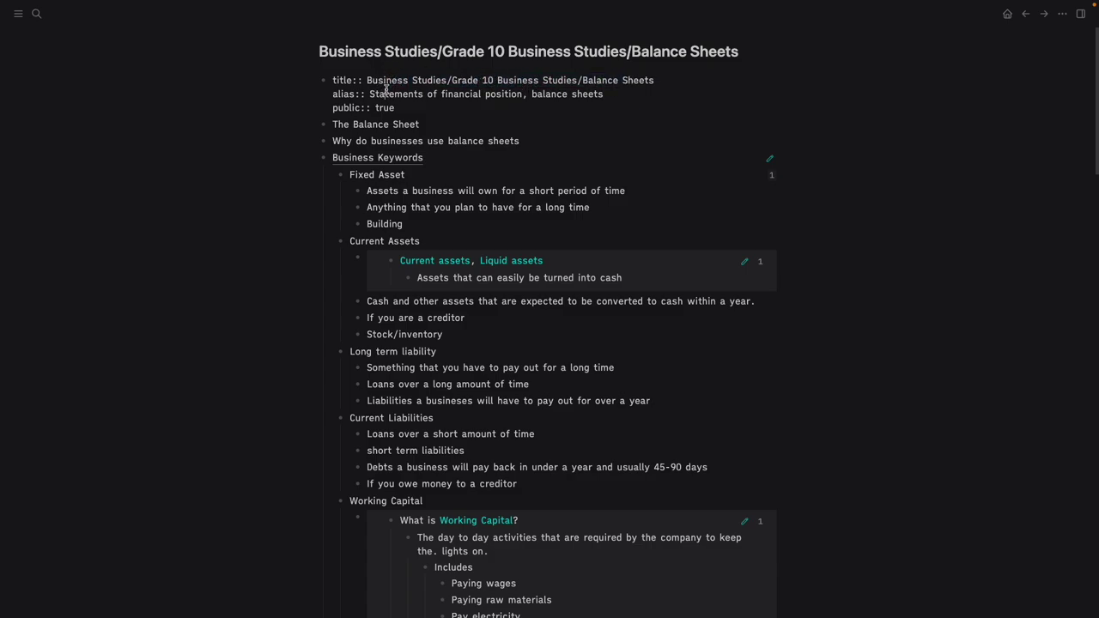
pyautogui.tripleClick(339, 92)
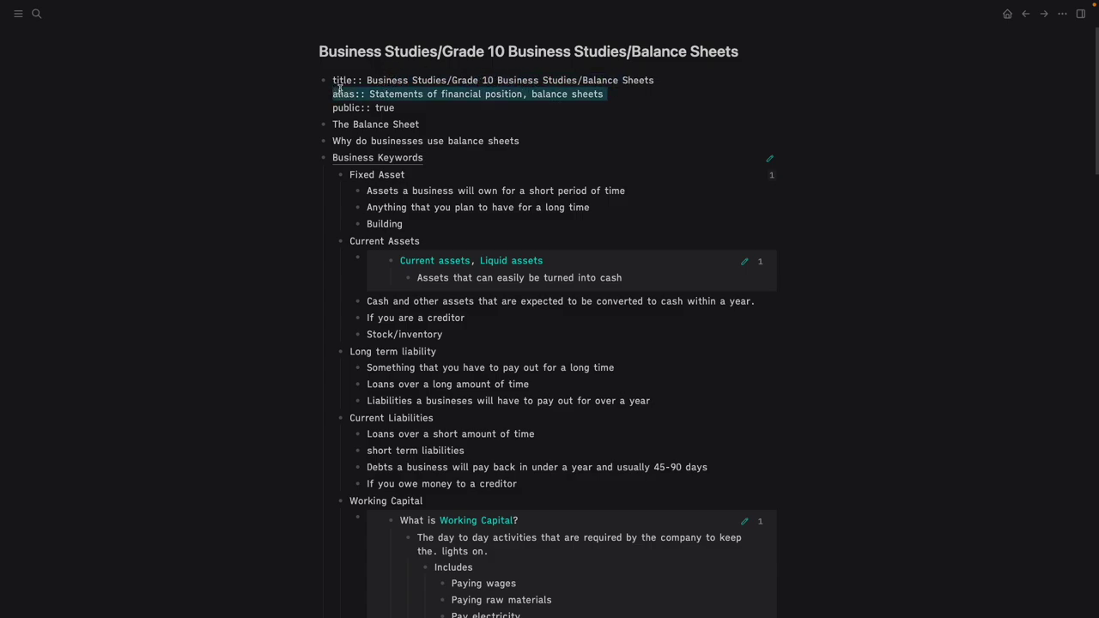
pyautogui.click(228, 124)
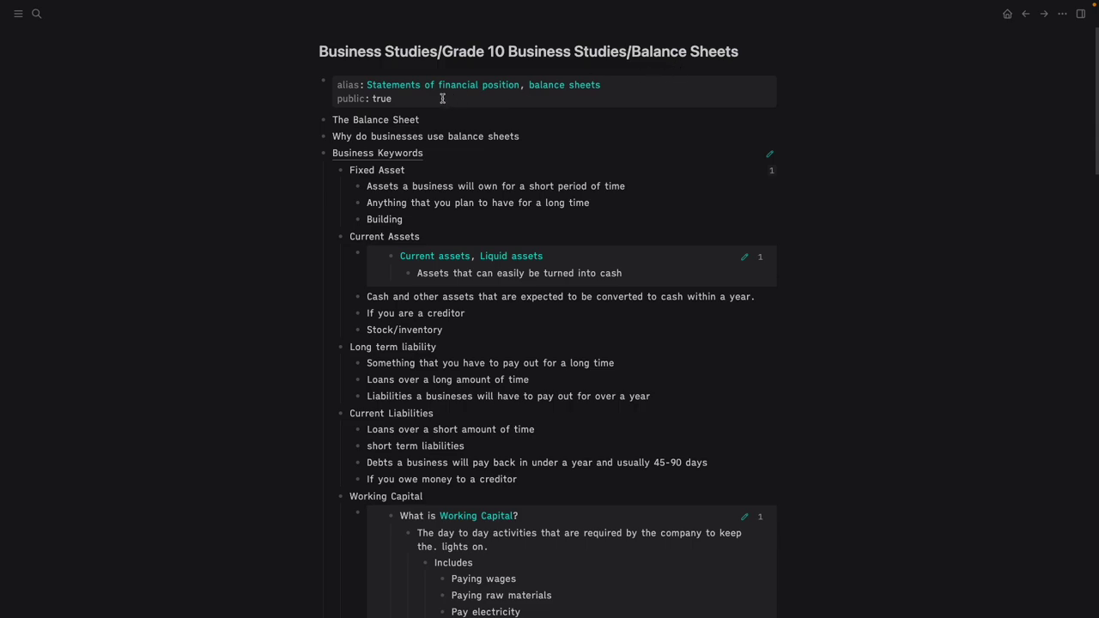
pyautogui.click(601, 86)
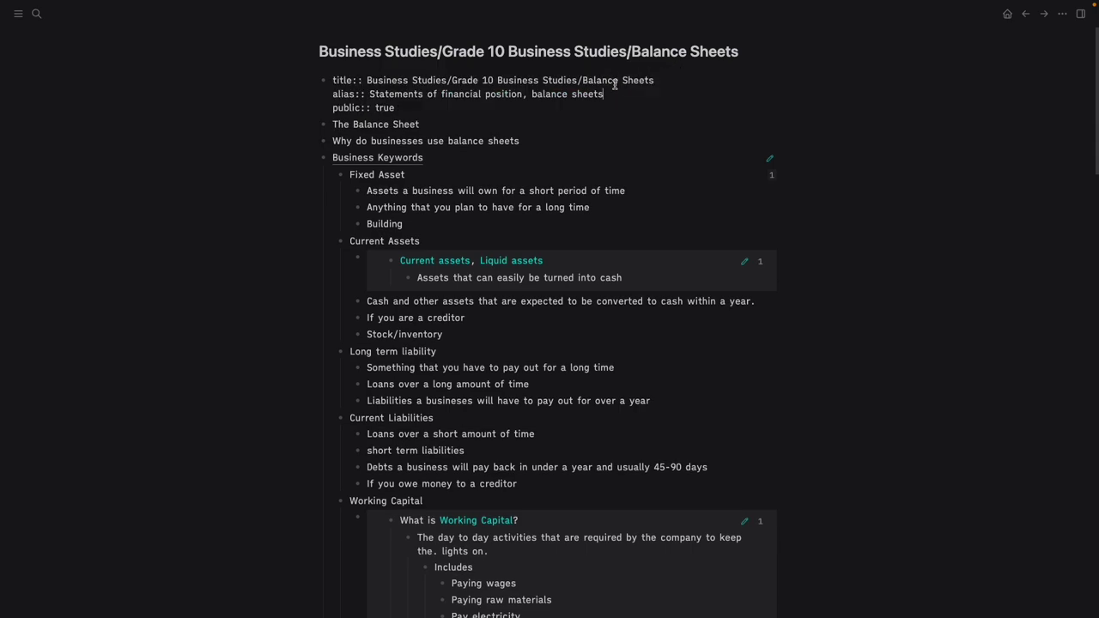
pyautogui.hotkey('shift', 'Home')
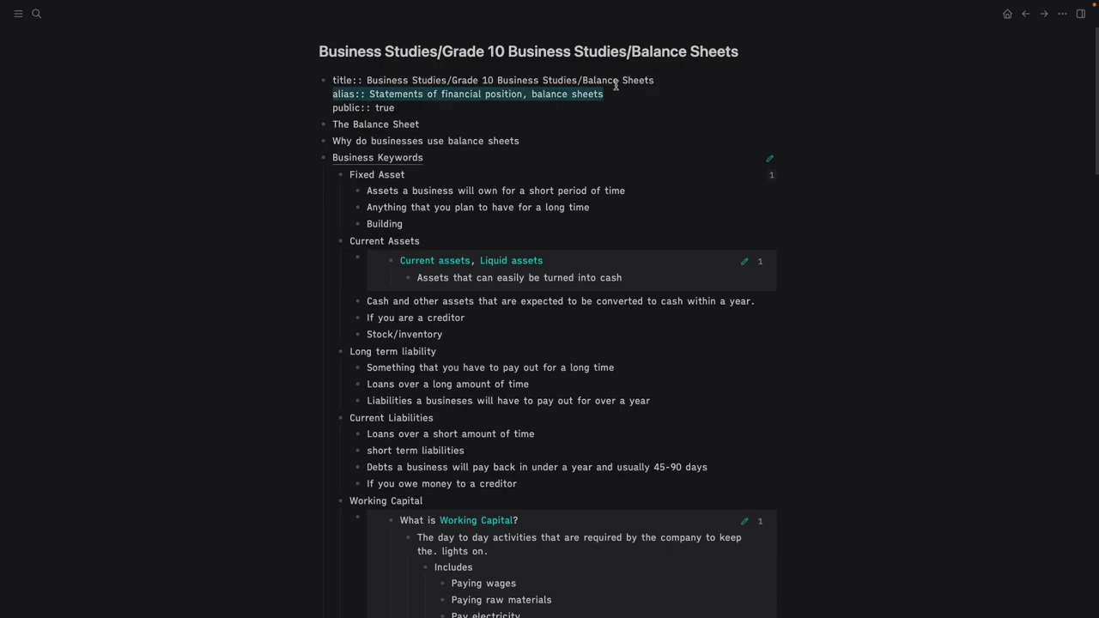
pyautogui.click(202, 140)
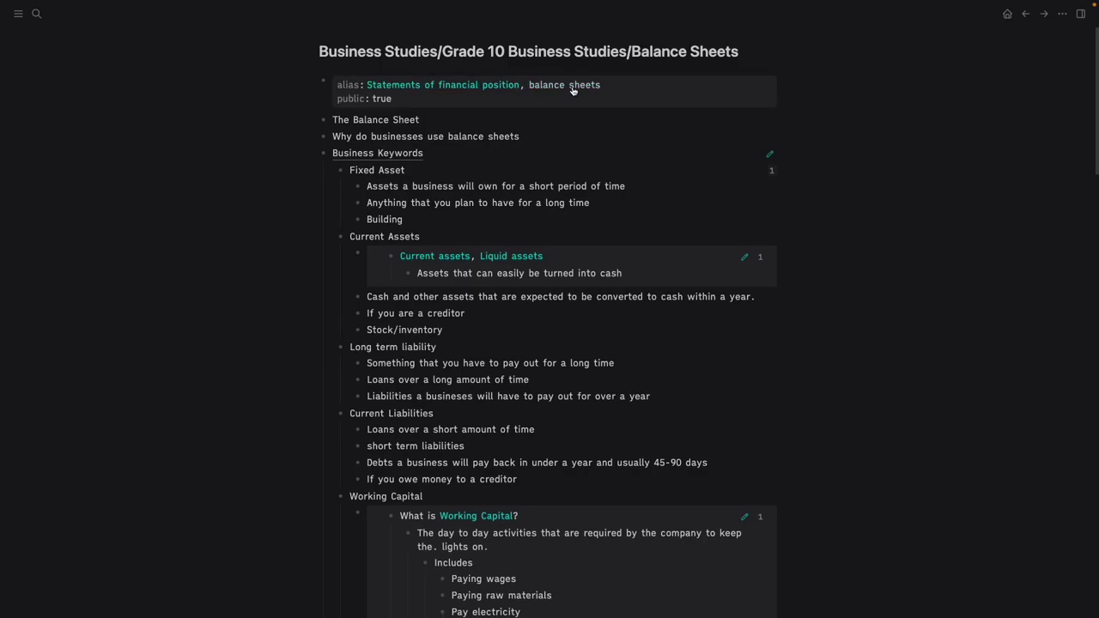
# - Check the linked references of the Balance Sheets page and reveal the Statements of financial position link source under May 6th, 2022
pyautogui.scroll(-15, 748, 164)
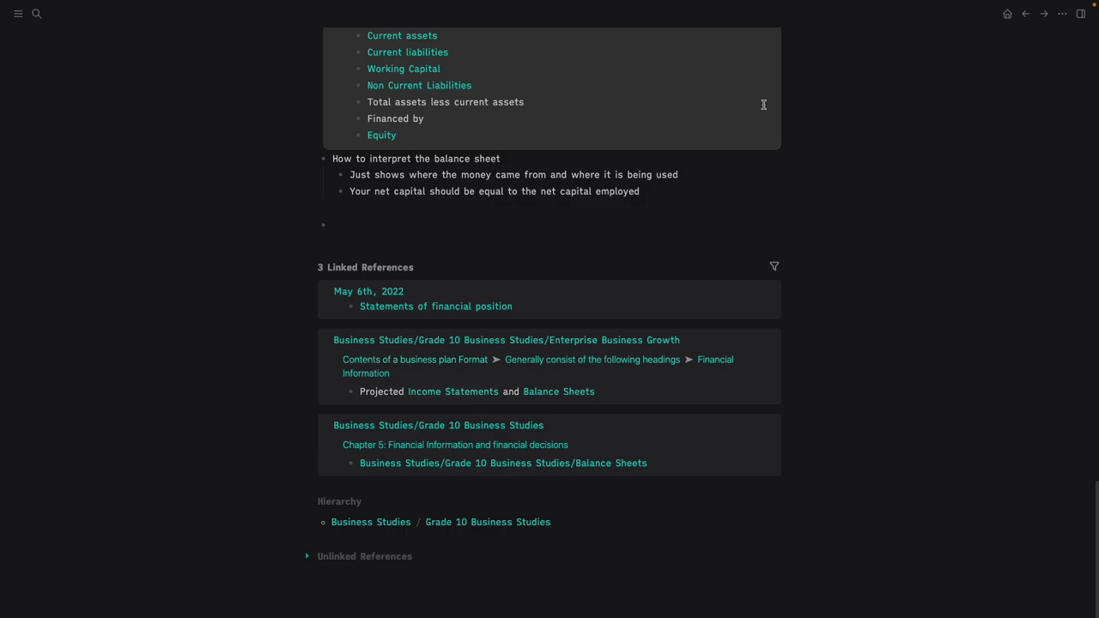
pyautogui.click(553, 306)
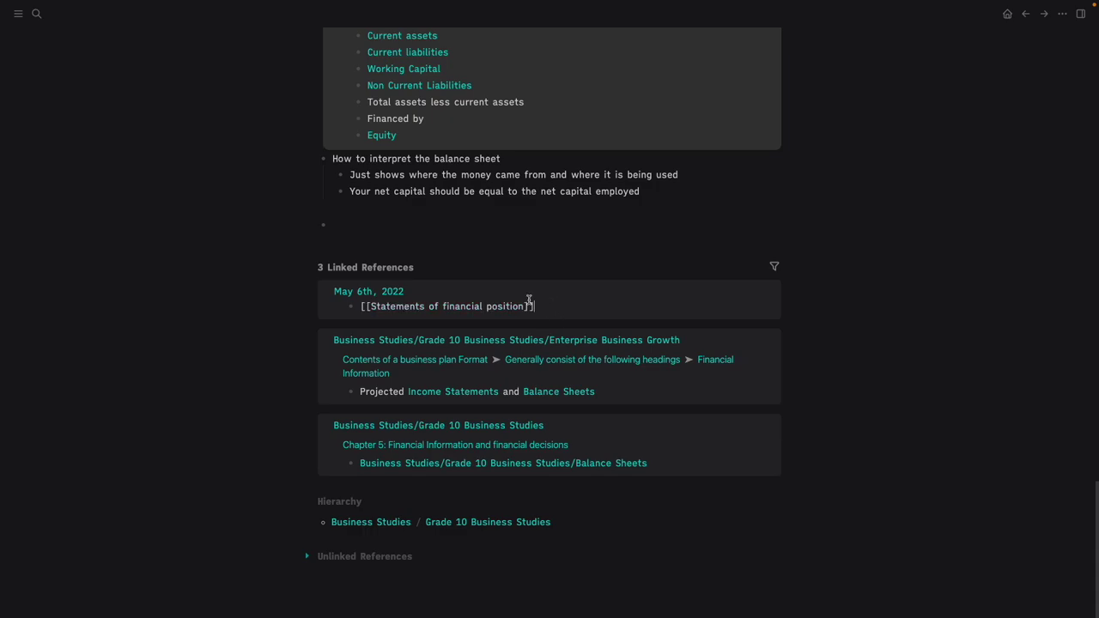
pyautogui.click(527, 300)
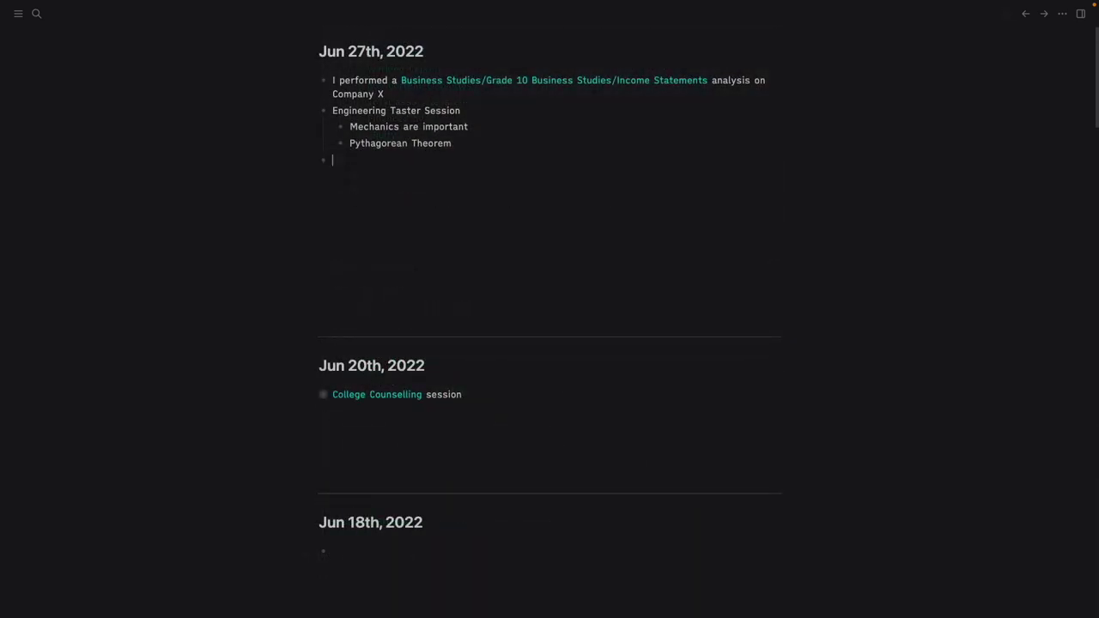
# - Add a link to the balance sheets alias in the empty block of the Jun 27th, 2022 journal
pyautogui.write('[[bala')
pyautogui.press('Return')
pyautogui.press('Escape')
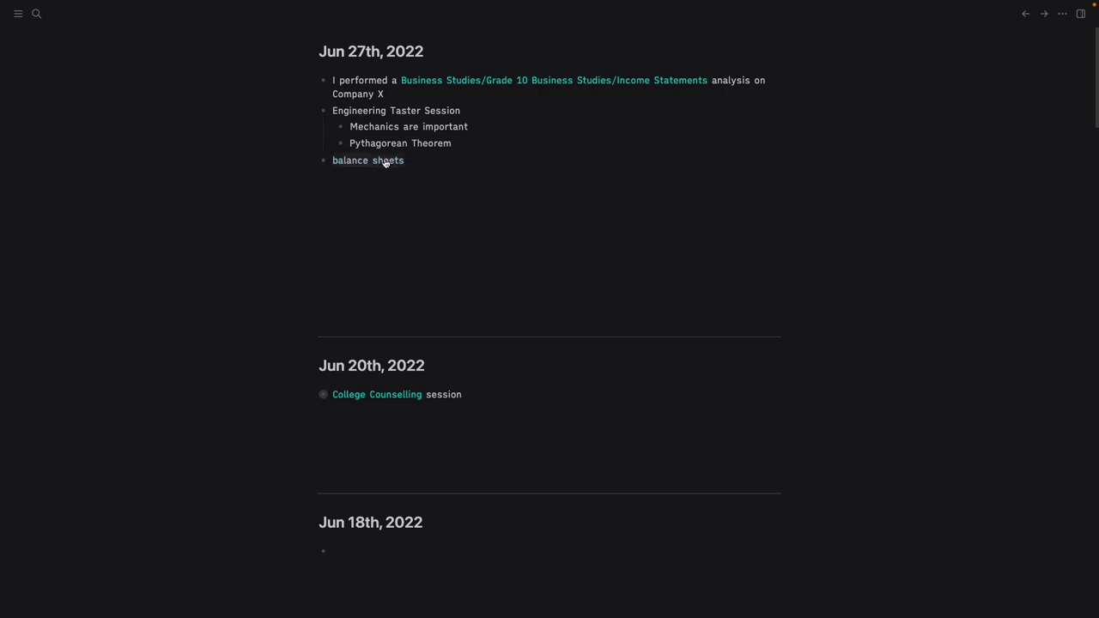
# - Follow the balance sheets link, check the linked references on its page and return to the journals
pyautogui.click(385, 162)
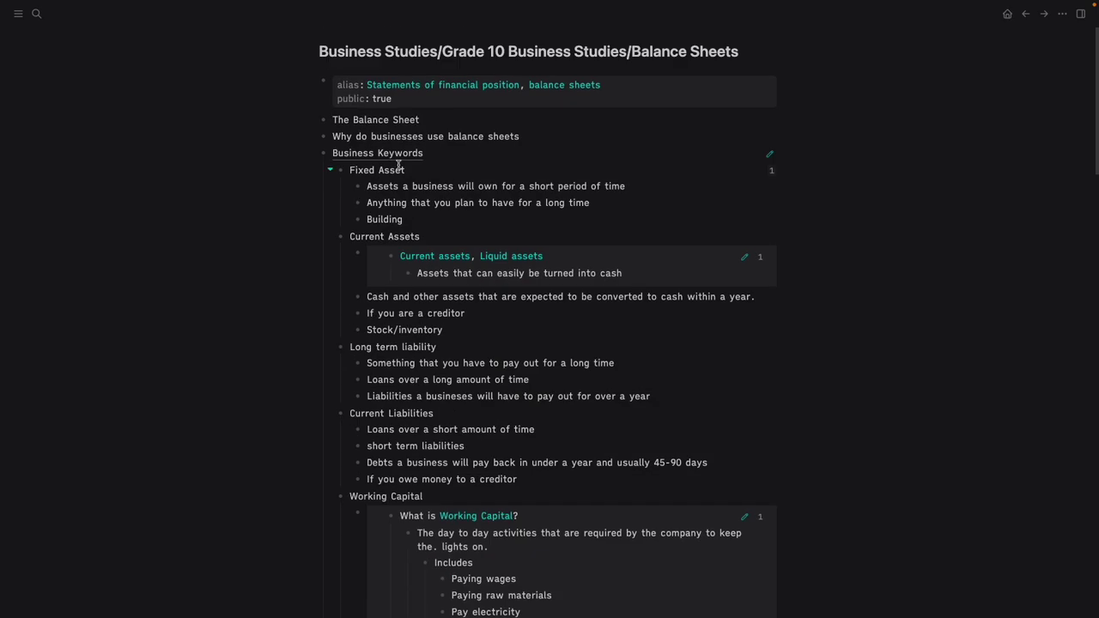
pyautogui.scroll(-20, 399, 171)
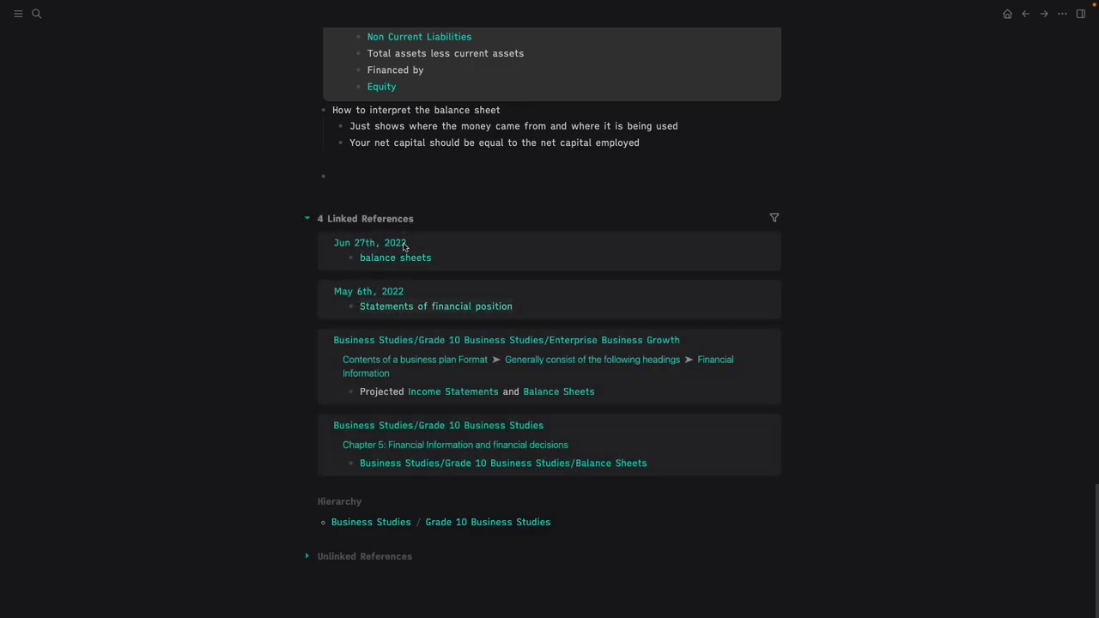
pyautogui.click(1008, 13)
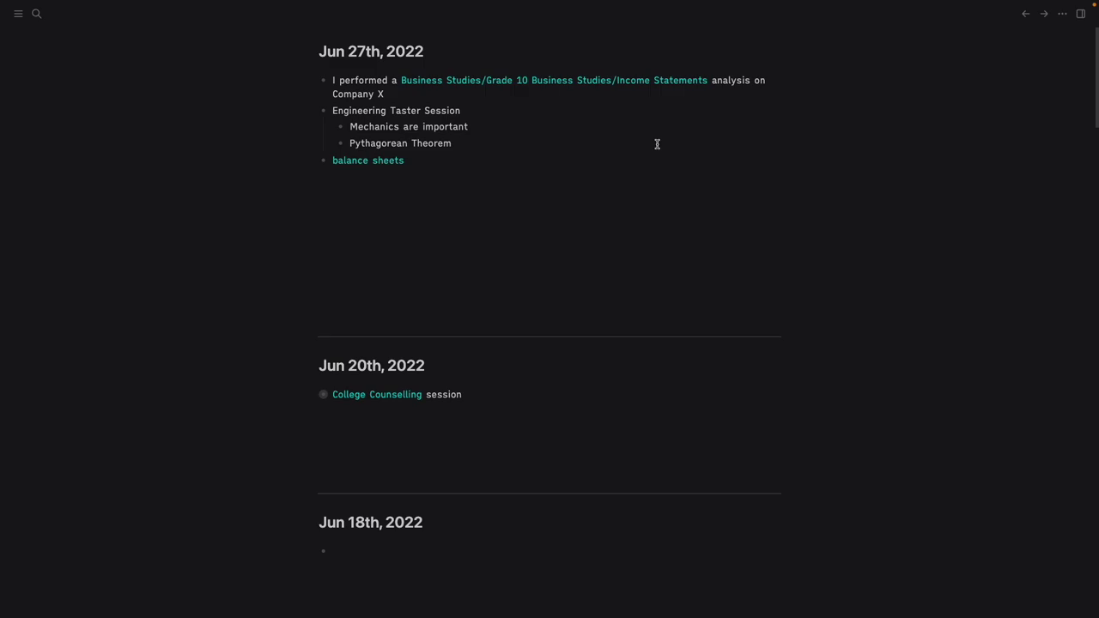
# - Link the Income Statements alias in a new block below the Company X block and preview its page in the sidebar
pyautogui.click(447, 161)
pyautogui.click(728, 80)
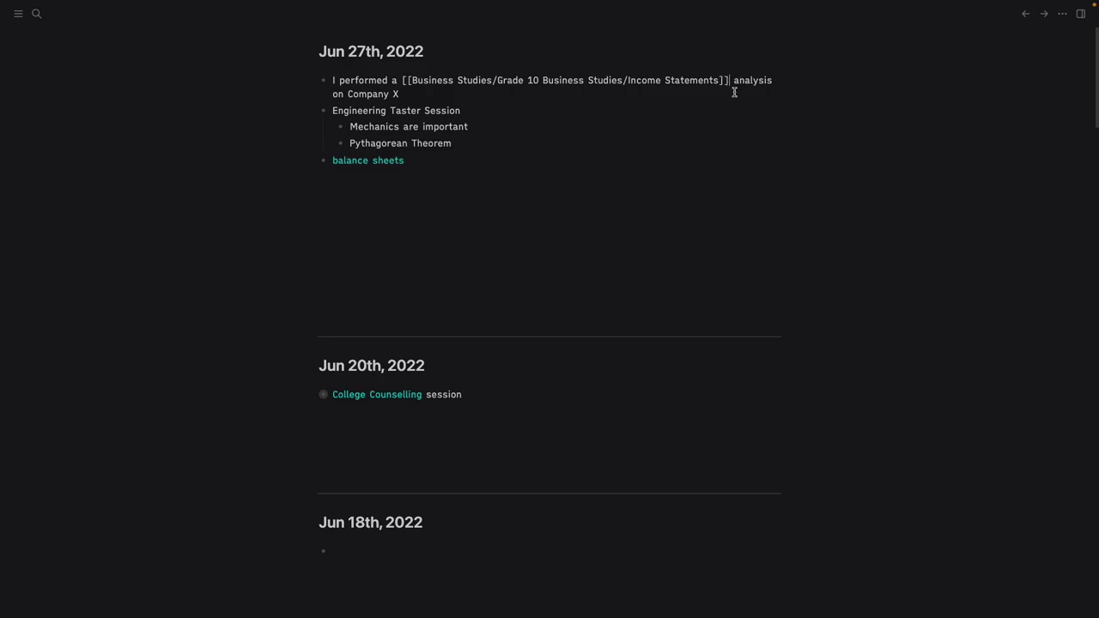
pyautogui.press('Return')
pyautogui.write('[[income')
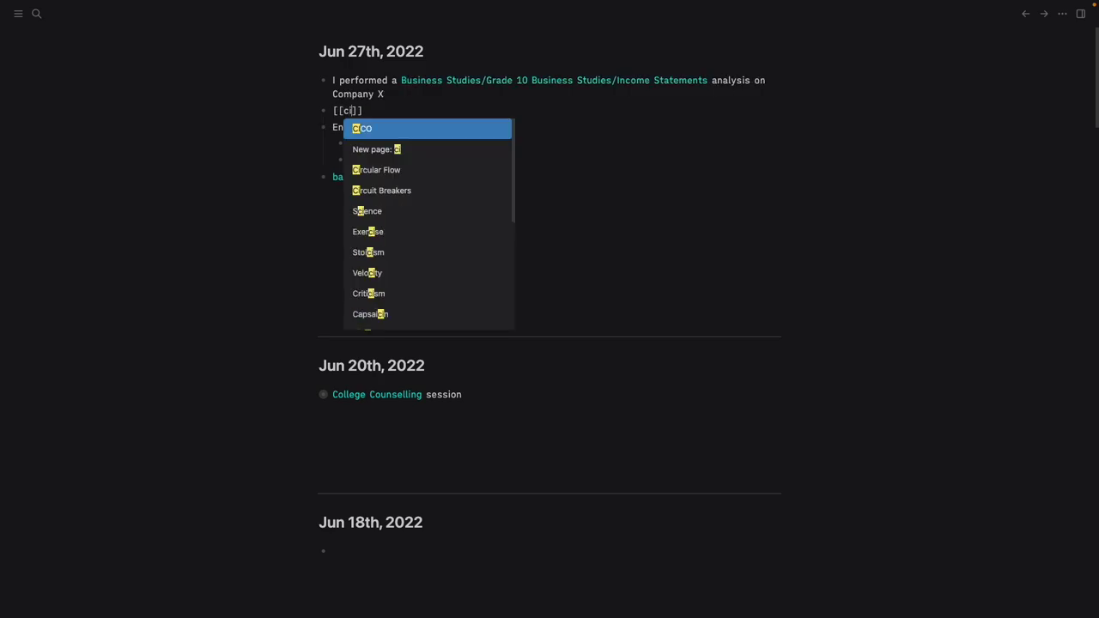
pyautogui.press('Return')
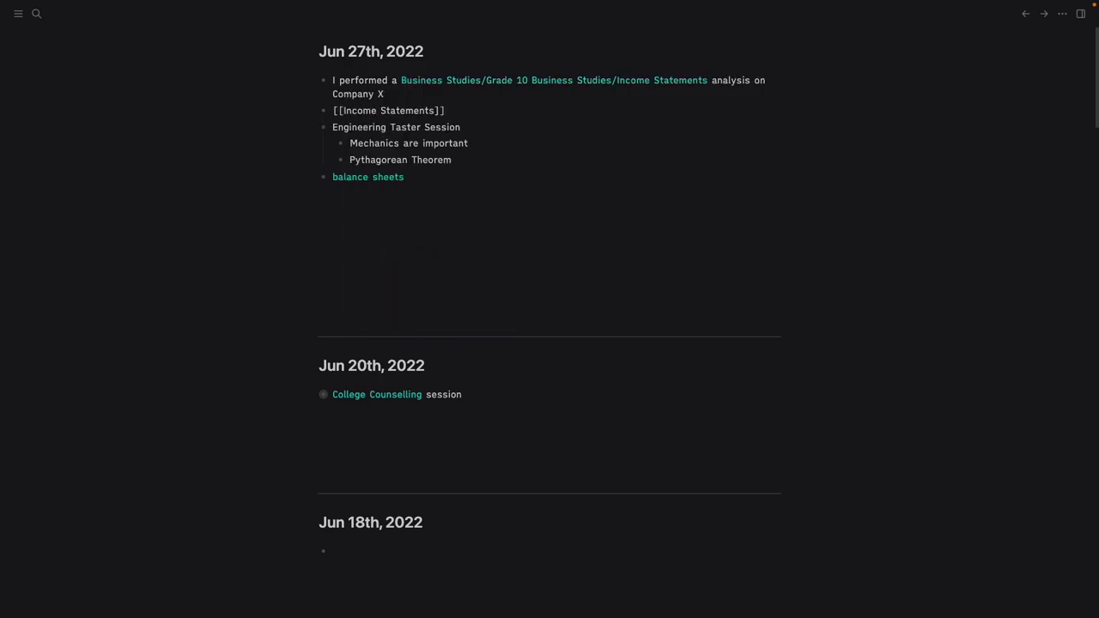
pyautogui.press('Return')
pyautogui.press('Escape')
pyautogui.press('t')
pyautogui.press('r')
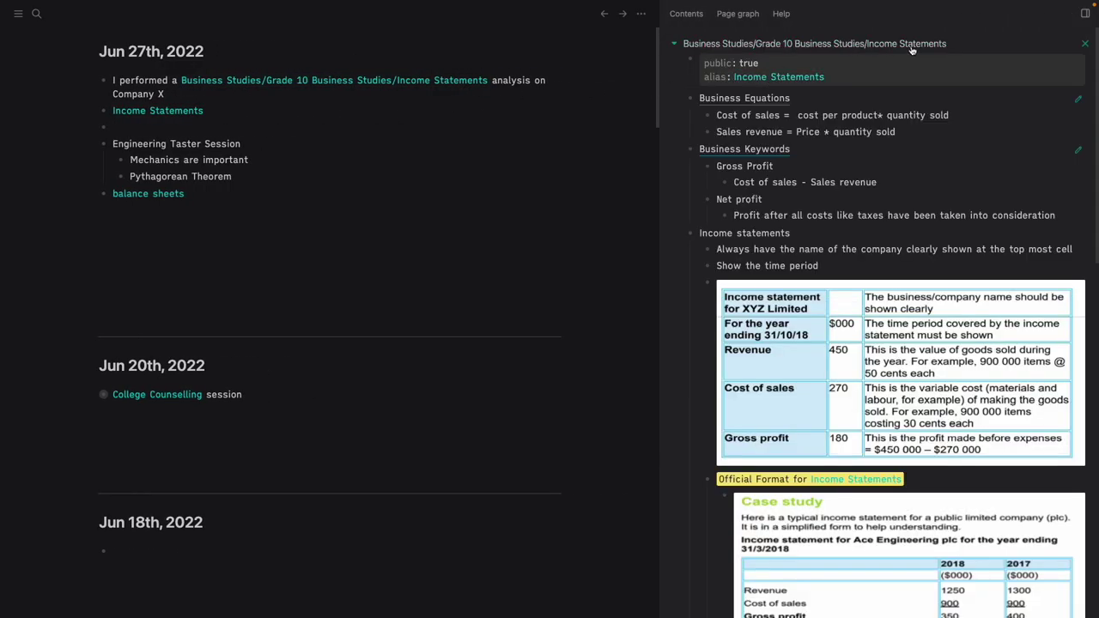
pyautogui.click(1085, 13)
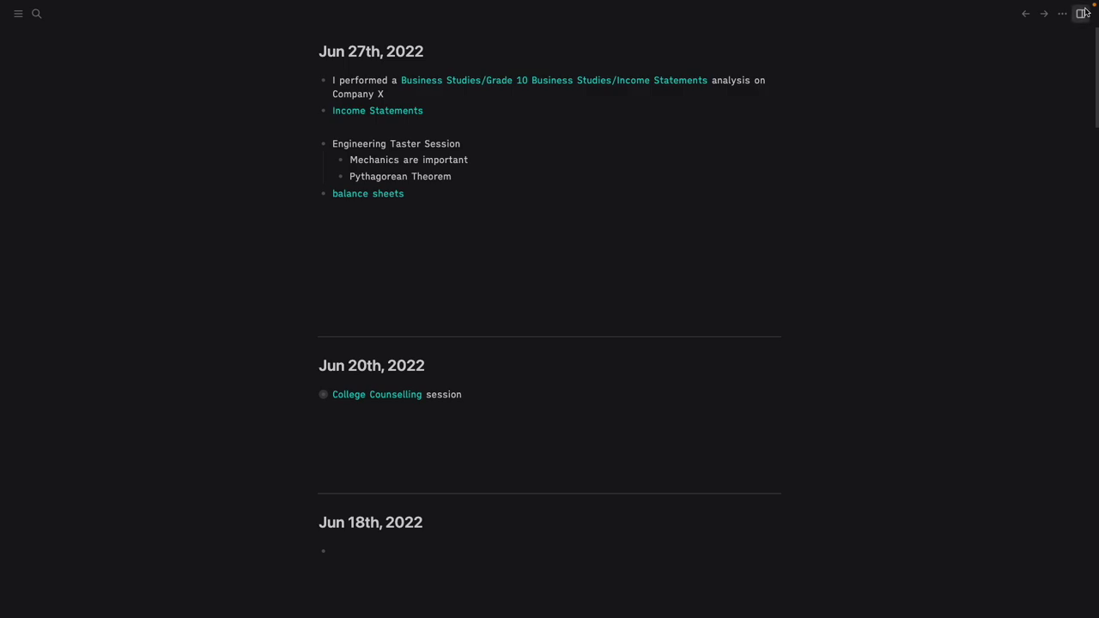
# - Delete the Income Statements link block below the Company X block
pyautogui.click(432, 109)
pyautogui.hotkey('ctrl', 'a')
pyautogui.press('BackSpace')
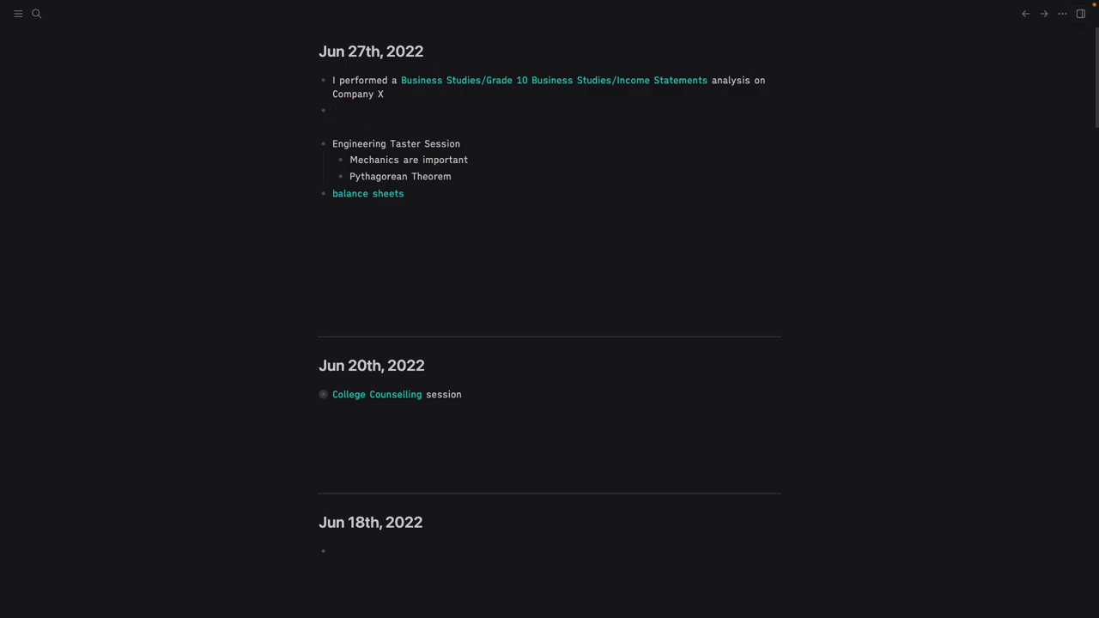
pyautogui.press('BackSpace')
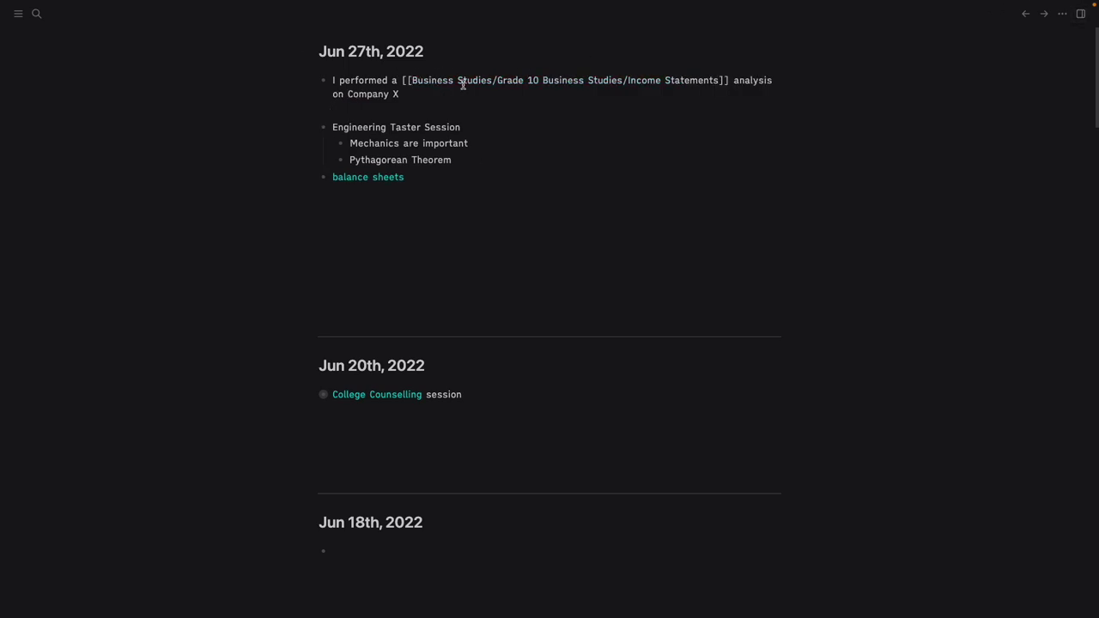
# - Remove the double brackets around Business Studies/Grade 10 Business Studies/Income Statements in the Company X block and enclose the path in parentheses
pyautogui.press('BackSpace')
pyautogui.press('BackSpace')
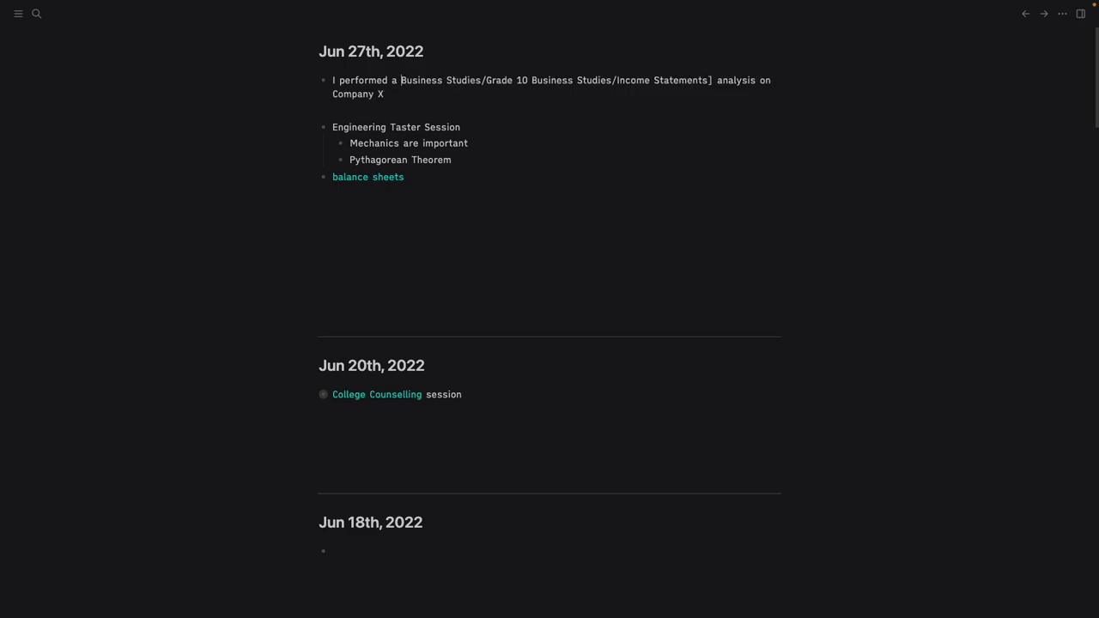
pyautogui.press('Delete')
pyautogui.hotkey('ctrl', 'shift', 'Left')
pyautogui.hotkey('ctrl', 'shift', 'Left')
pyautogui.hotkey('ctrl', 'shift', 'Left')
pyautogui.hotkey('ctrl', 'shift', 'Left')
pyautogui.hotkey('ctrl', 'shift', 'Left')
pyautogui.hotkey('ctrl', 'shift', 'Left')
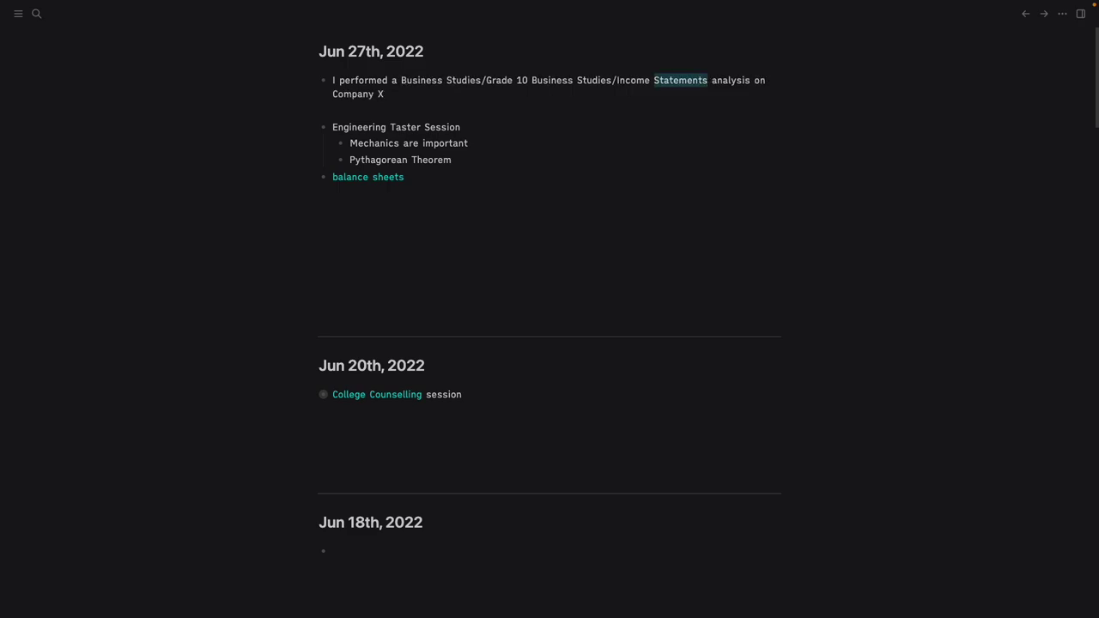
pyautogui.hotkey('ctrl', 'shift', 'Left')
pyautogui.hotkey('ctrl', 'shift', 'Left')
pyautogui.hotkey('ctrl', 'shift', 'Left')
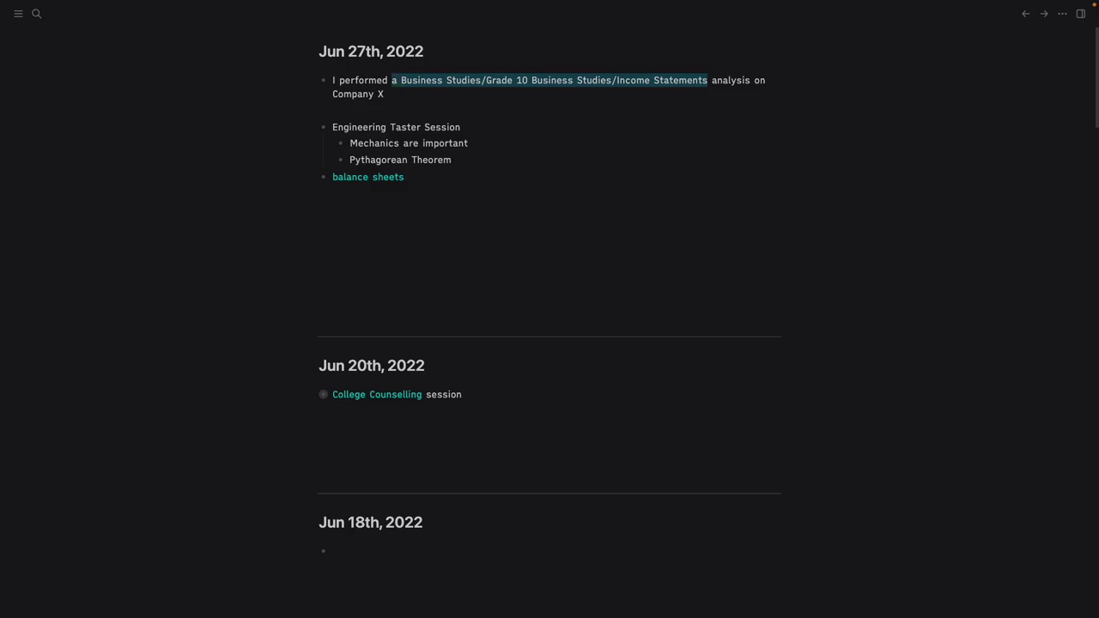
pyautogui.hotkey('shift', 'Right')
pyautogui.hotkey('shift', 'Right')
pyautogui.write('(')
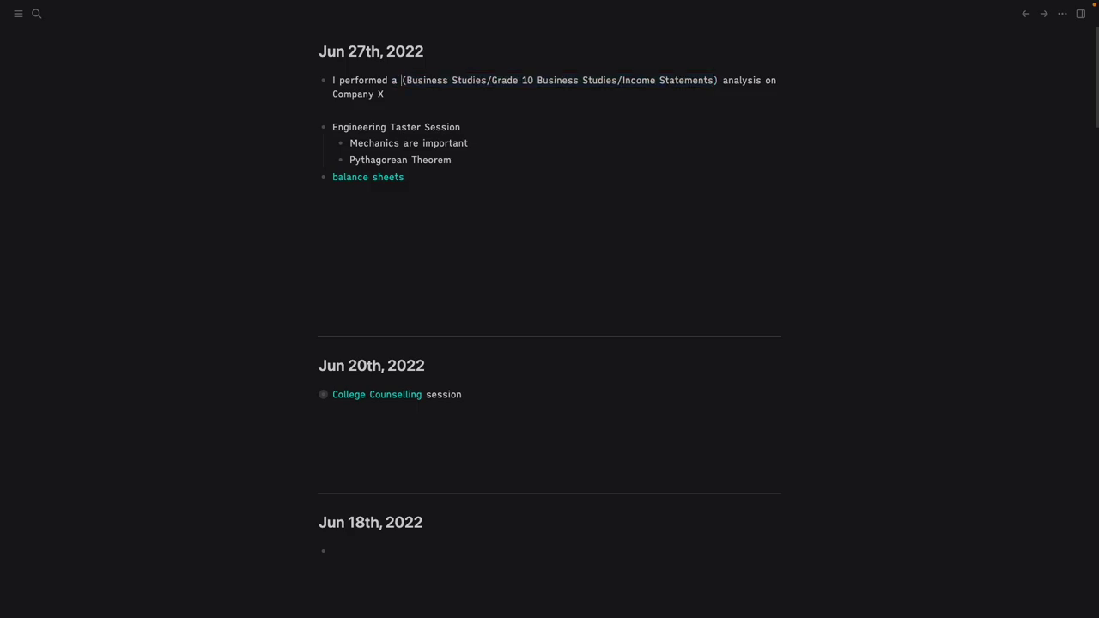
# - Put the bracketed label [I.C.] before the parenthesised Income Statements path to form a labelled link
pyautogui.write('[')
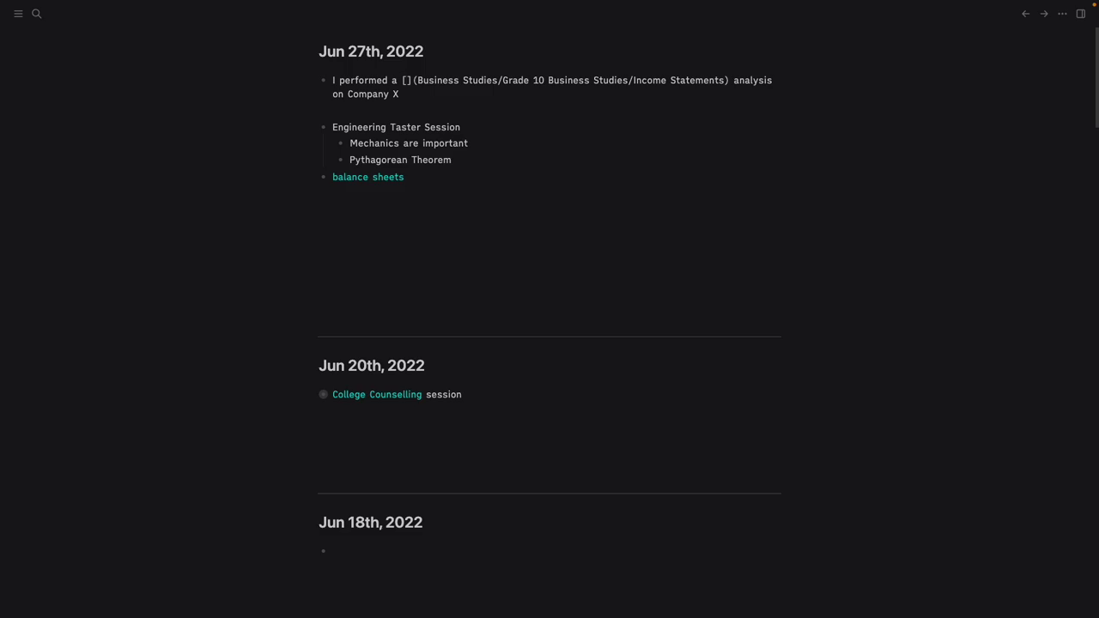
pyautogui.write('I')
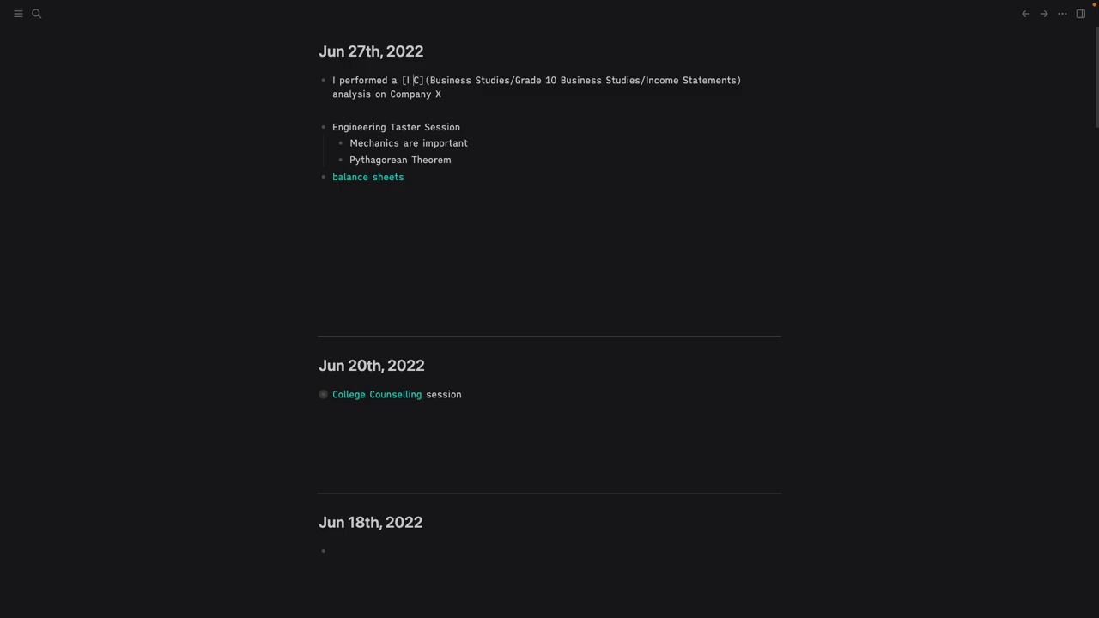
pyautogui.write('.')
pyautogui.press('Right')
pyautogui.write('.')
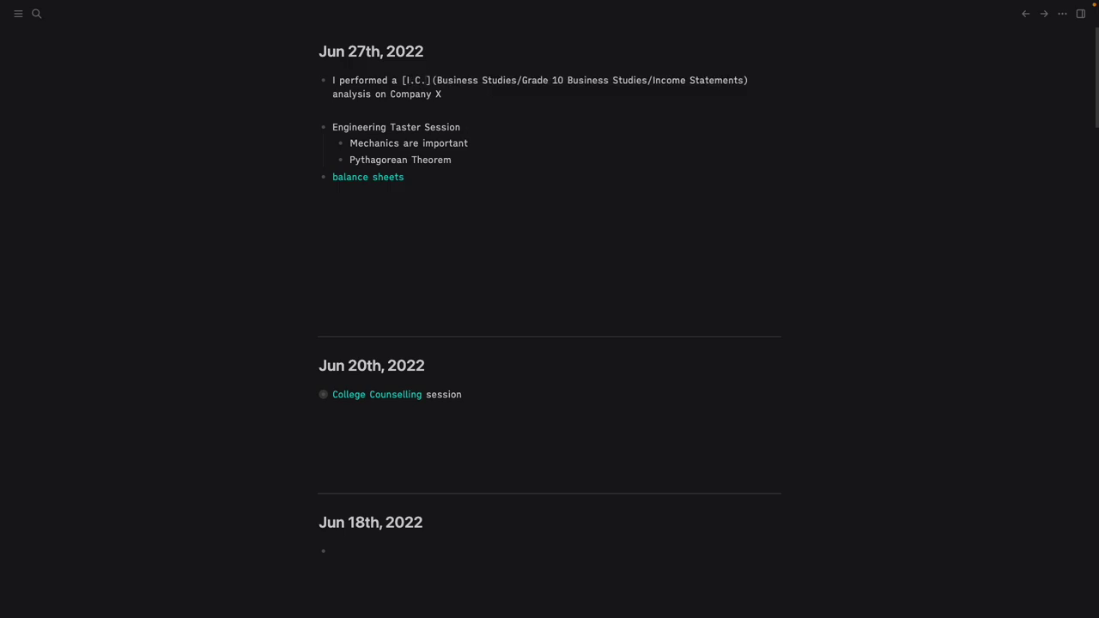
pyautogui.click(254, 102)
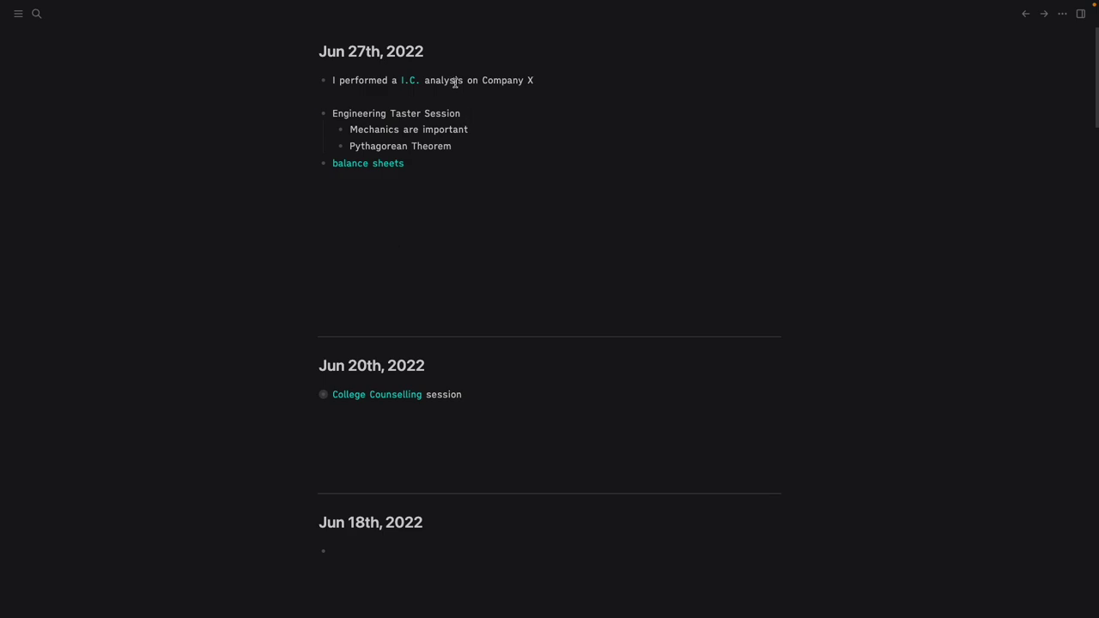
# - Compare the source text of the I.C. labelled link with that of the balance sheets alias link
pyautogui.click(455, 82)
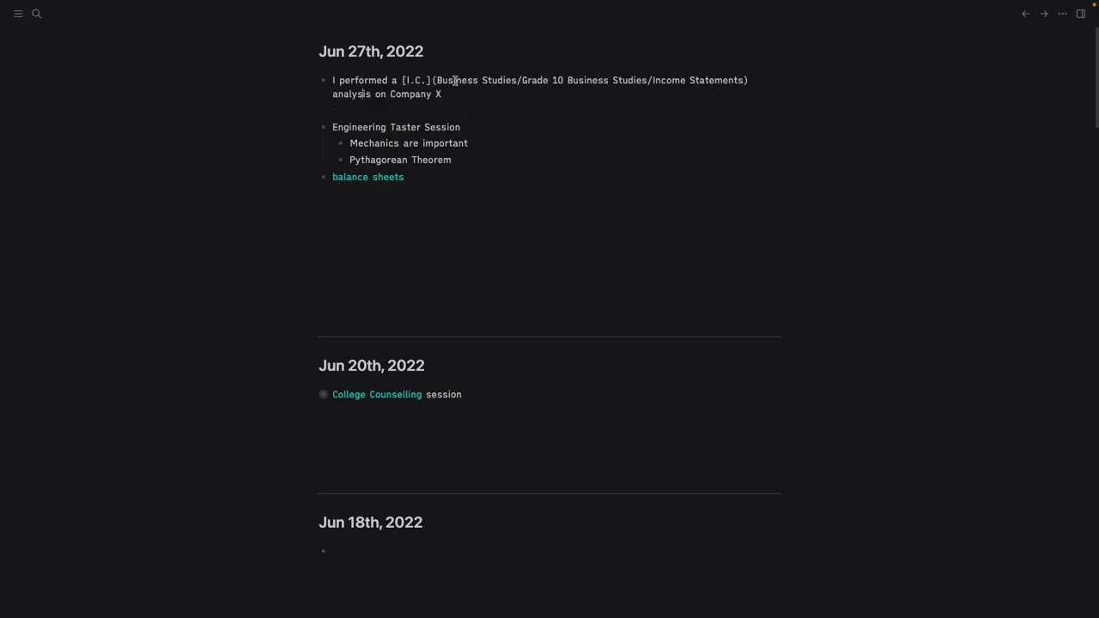
pyautogui.click(450, 177)
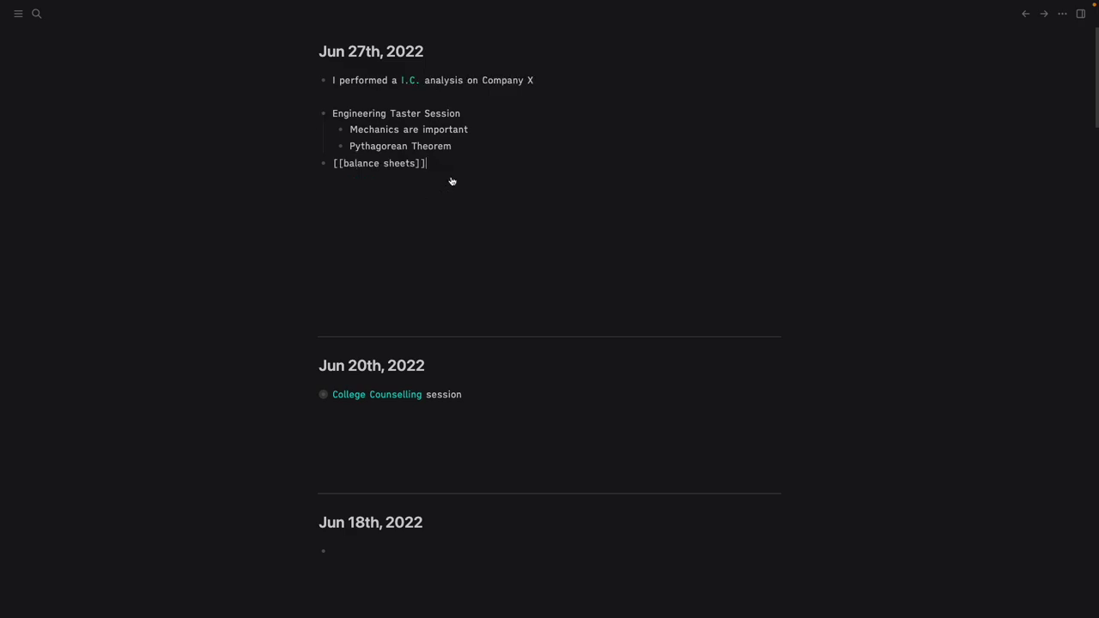
pyautogui.click(441, 79)
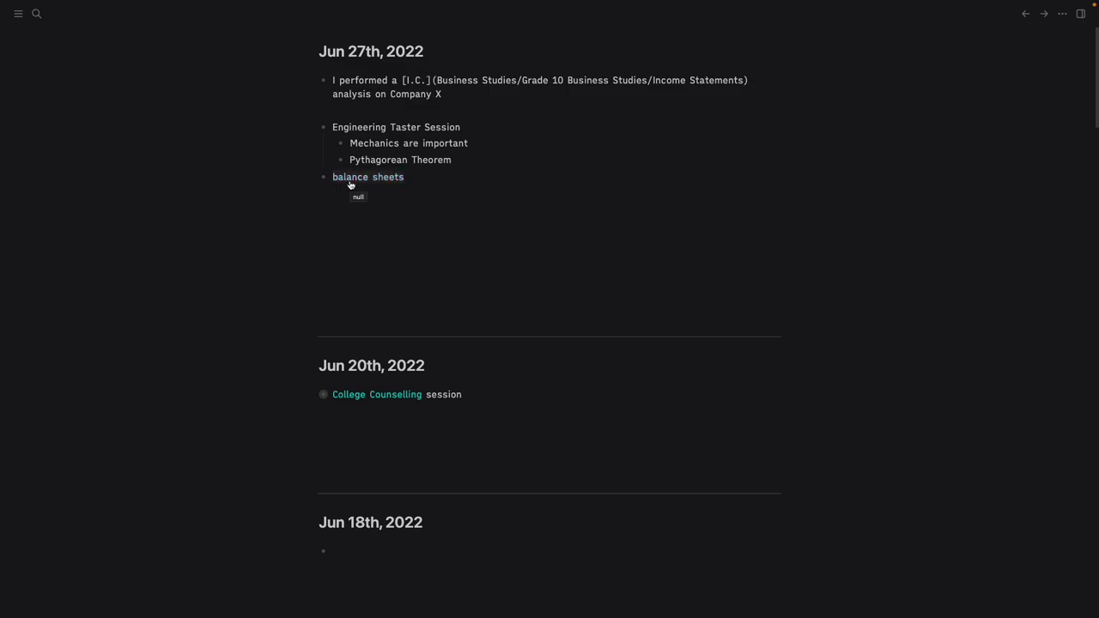
pyautogui.click(431, 208)
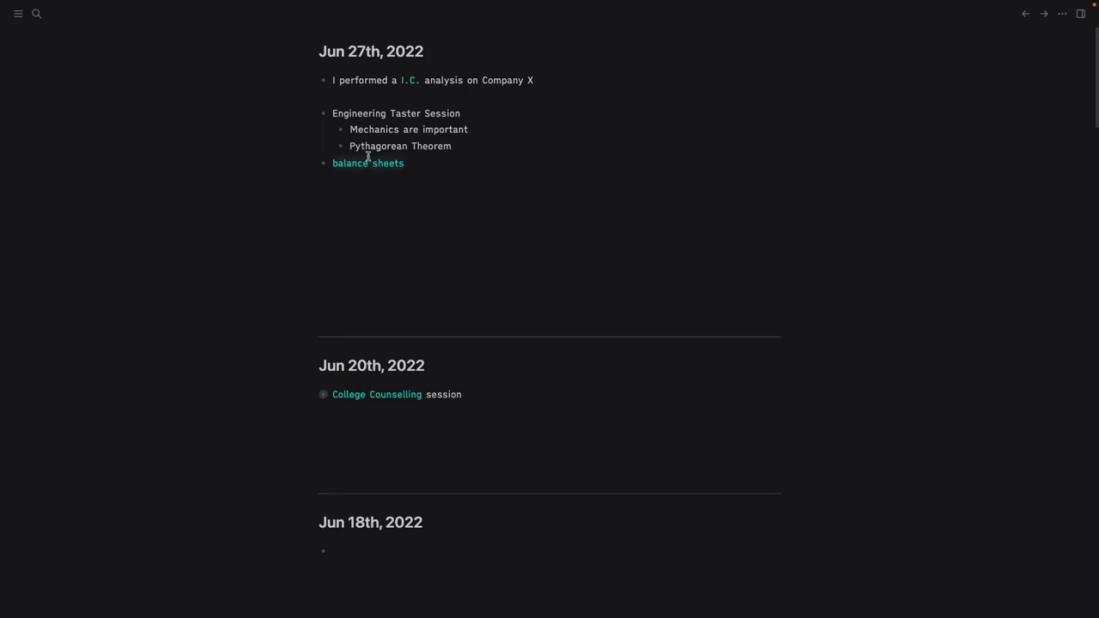
# - On the School Home page, collapse the Queryable Physics Notes block and look through the Business Studies namespace tree
pyautogui.hotkey('ctrl', 'k')
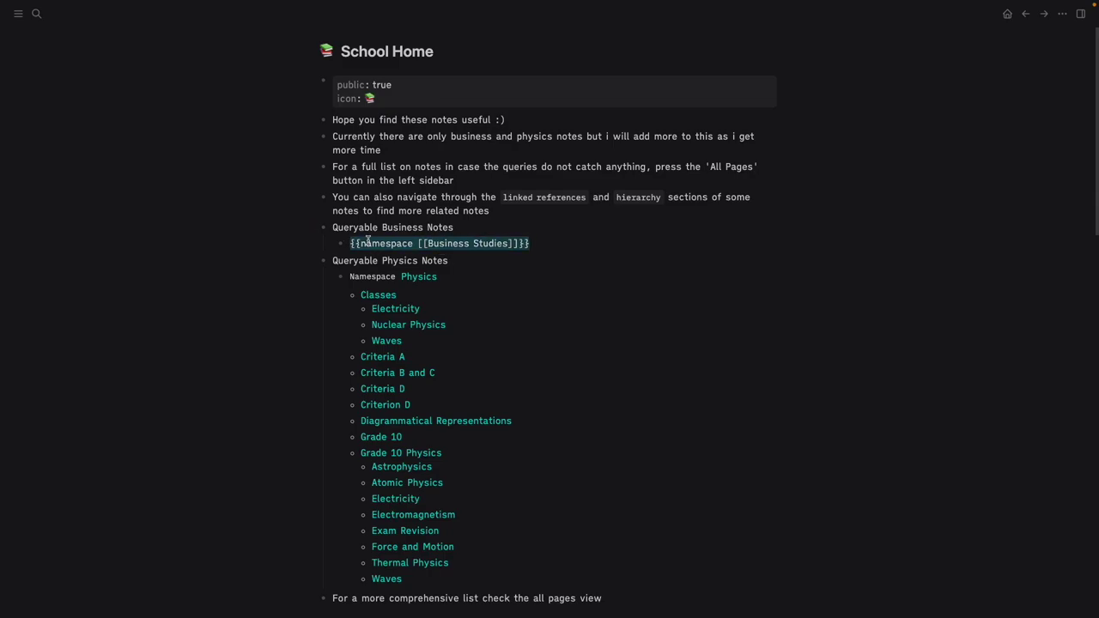
pyautogui.click(311, 261)
pyautogui.scroll(-5, 94, 380)
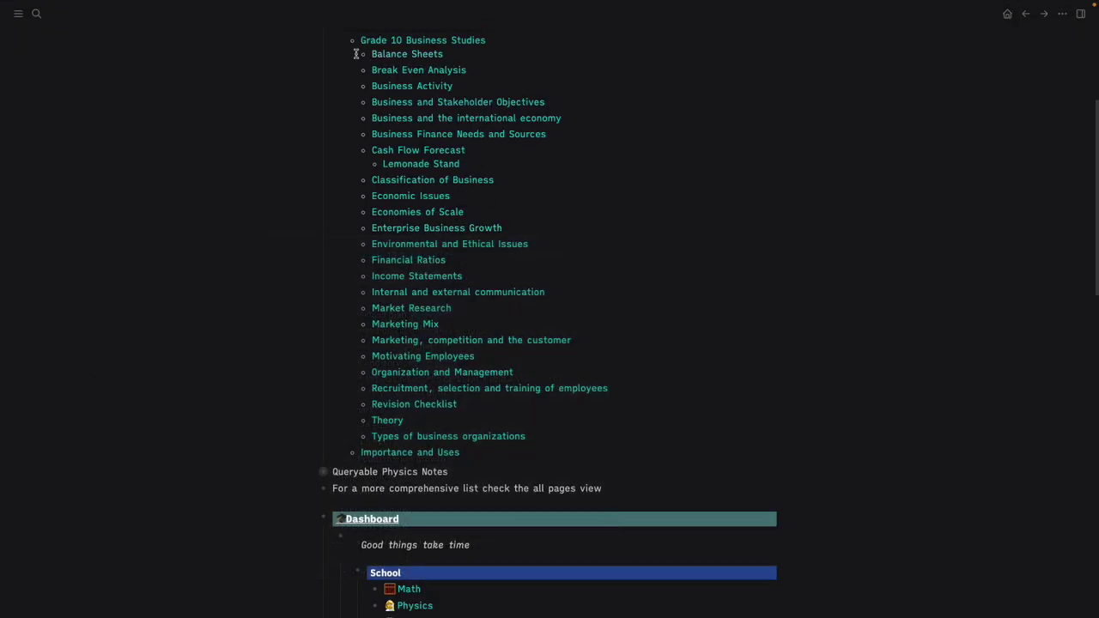
pyautogui.scroll(-3, 410, 177)
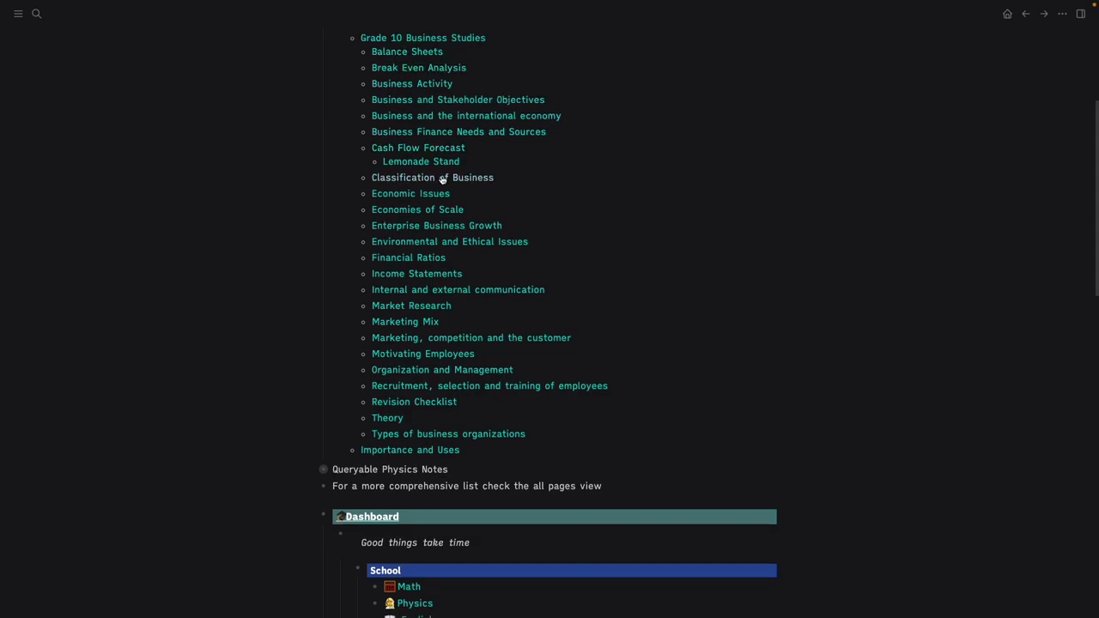
pyautogui.scroll(2, 596, 203)
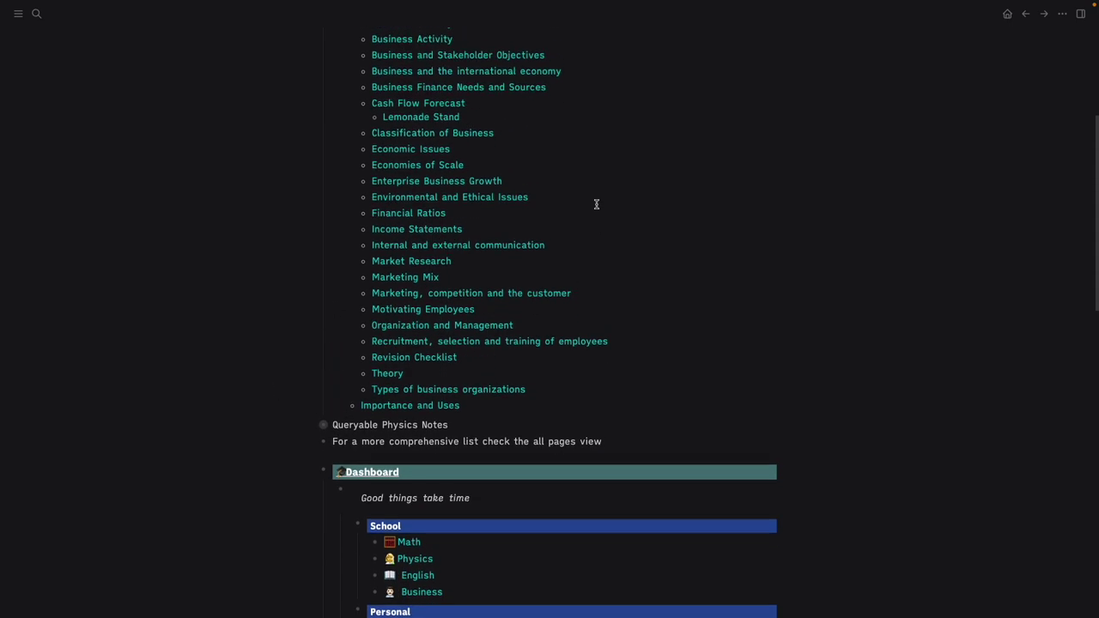
pyautogui.scroll(3, 464, 317)
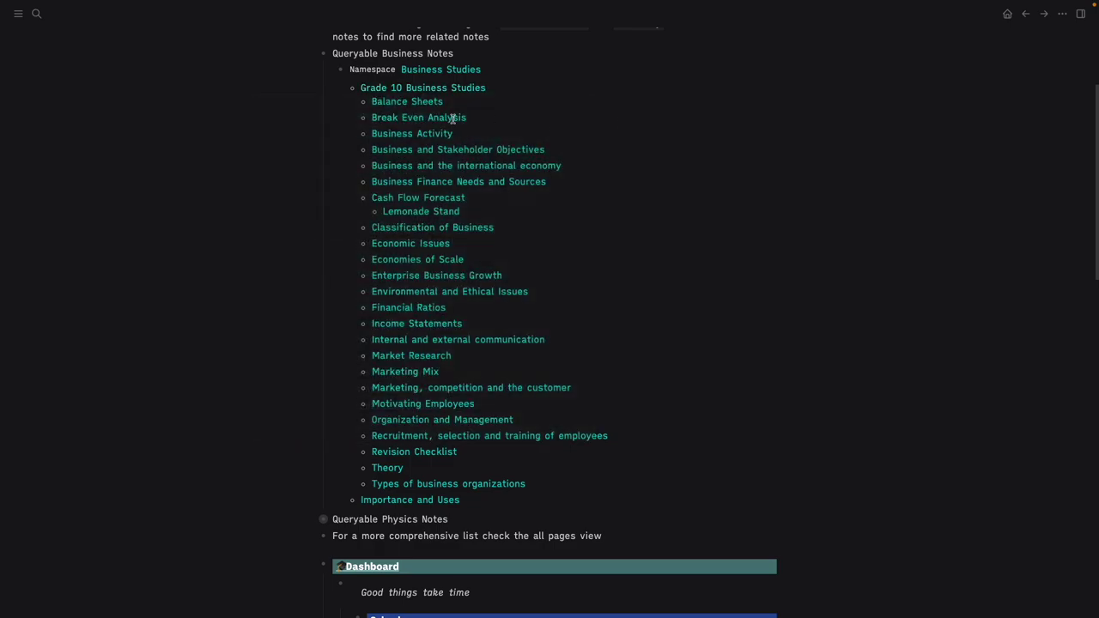
pyautogui.scroll(3, 501, 292)
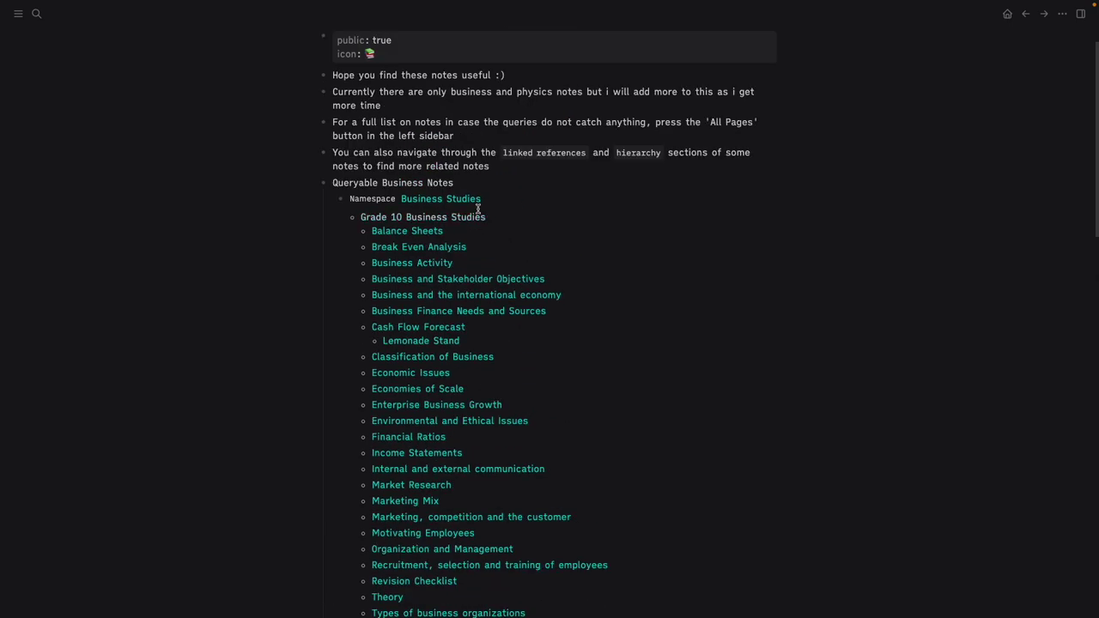
# - Reveal the query source behind the Business Studies namespace tree, then return it to its rendered view
pyautogui.click(473, 198)
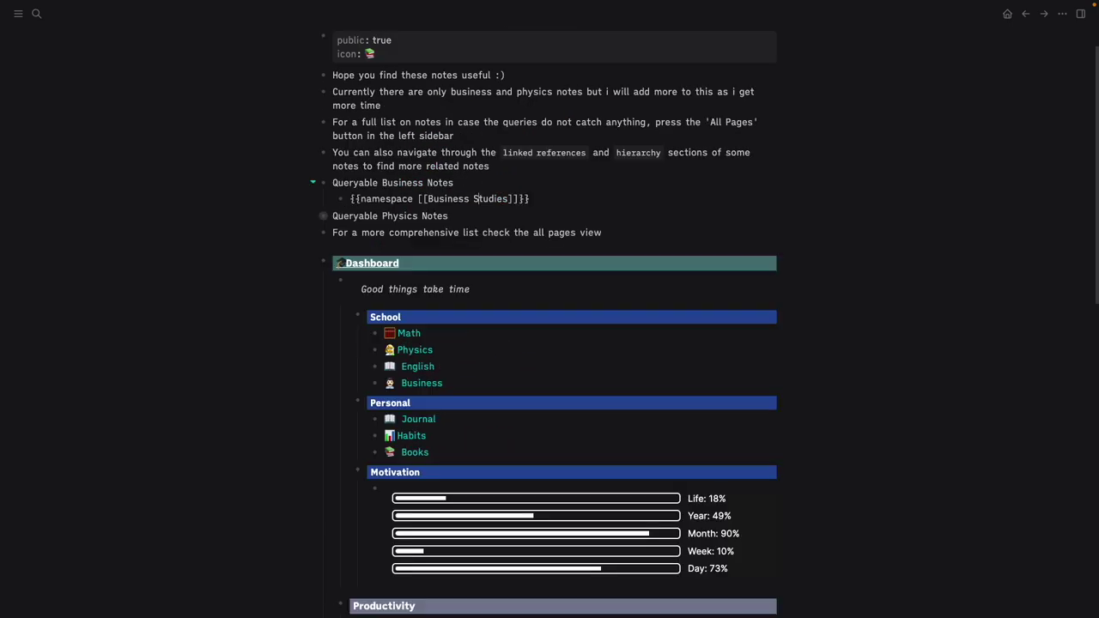
pyautogui.press('Escape')
pyautogui.scroll(2, 344, 385)
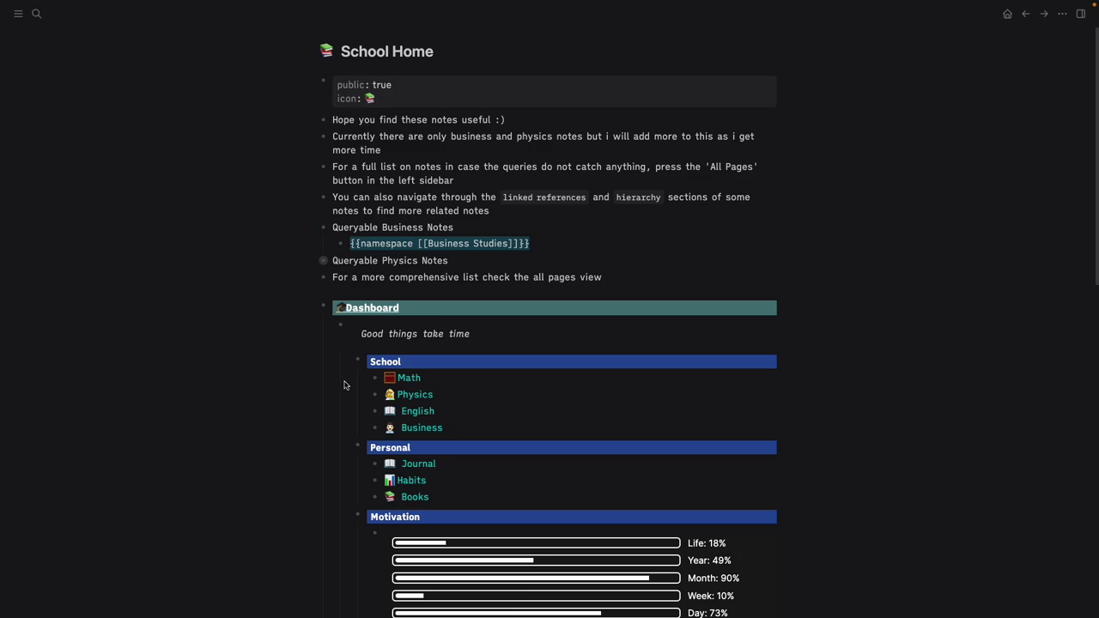
pyautogui.click(145, 195)
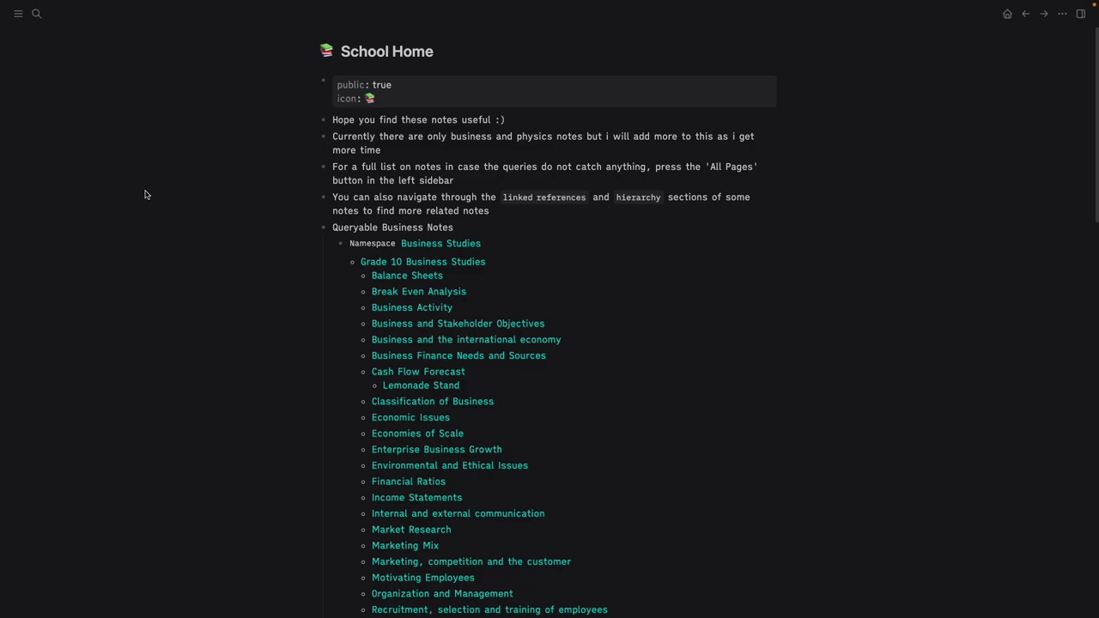
# - In the Jun 27th, 2022 journal, end the balance sheets block with a backslash and add a block linking to Physics/Grade 10 Physics/Astrophysics
pyautogui.press('g')
pyautogui.press('j')
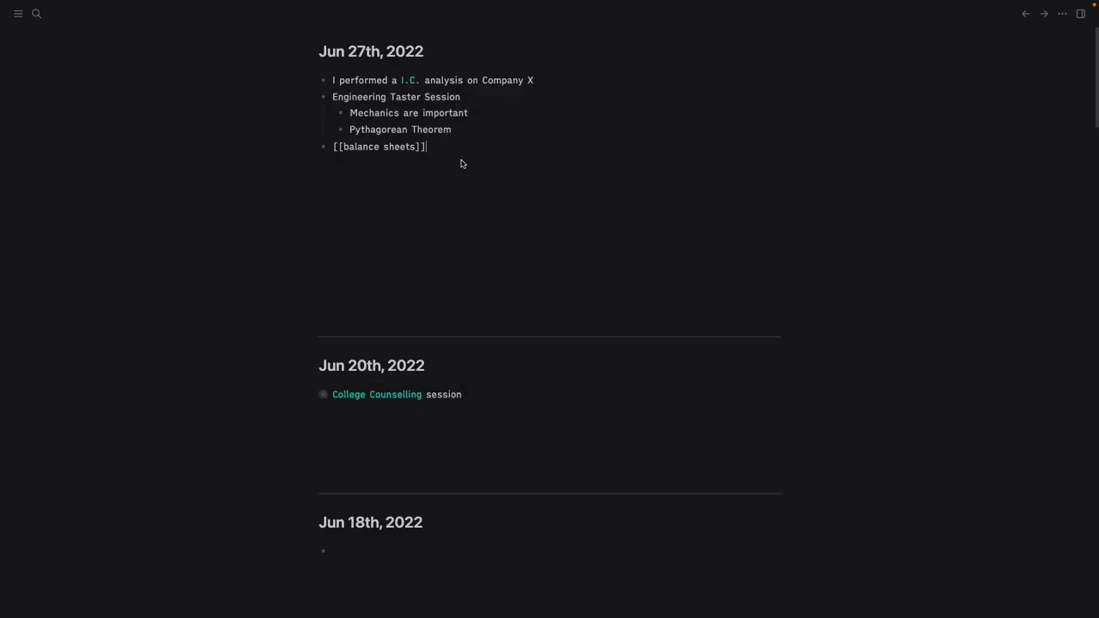
pyautogui.click(217, 158)
pyautogui.click(432, 146)
pyautogui.write('\\')
pyautogui.press('Return')
pyautogui.write('[[Physics/Grade 10 Physics/')
pyautogui.click(510, 176)
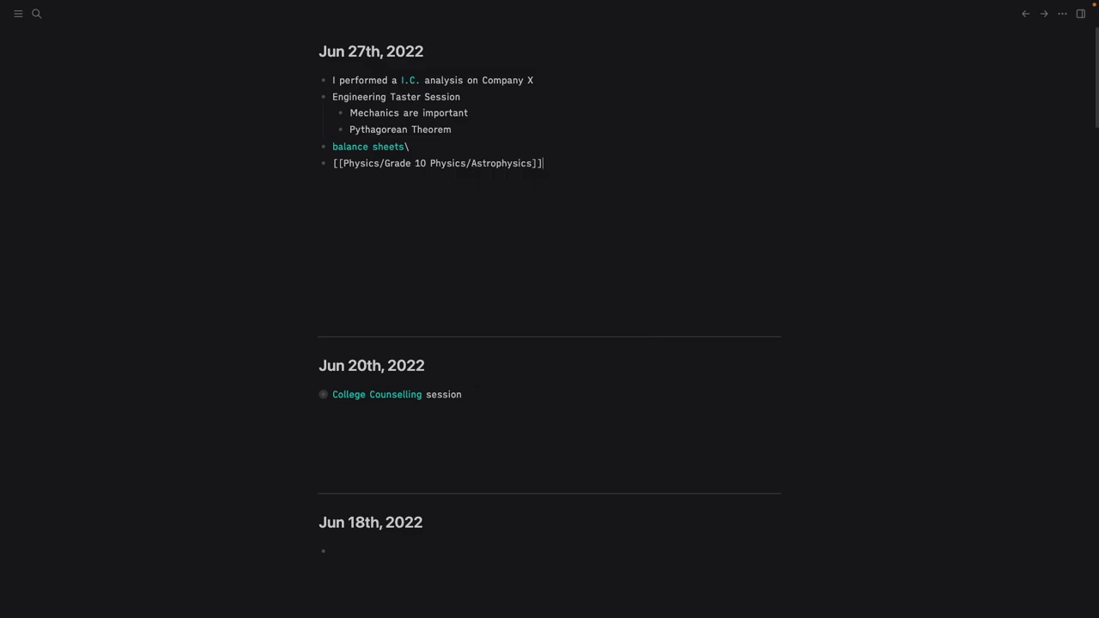
# - Add an indented child block reading "THis is a page link" beneath the Astrophysics link
pyautogui.press('Return')
pyautogui.press('Tab')
pyautogui.write('THis is a page link')
# - Follow the Astrophysics link to its linked references and hierarchy, and look up the same block on the parent Physics page
pyautogui.click(481, 163)
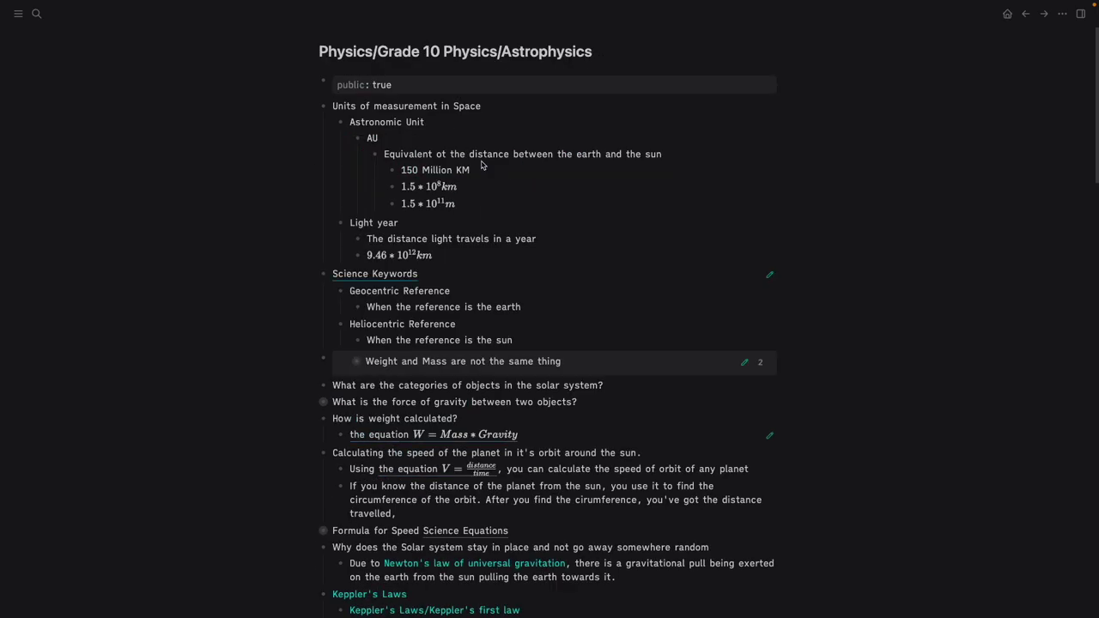
pyautogui.scroll(-15, 481, 161)
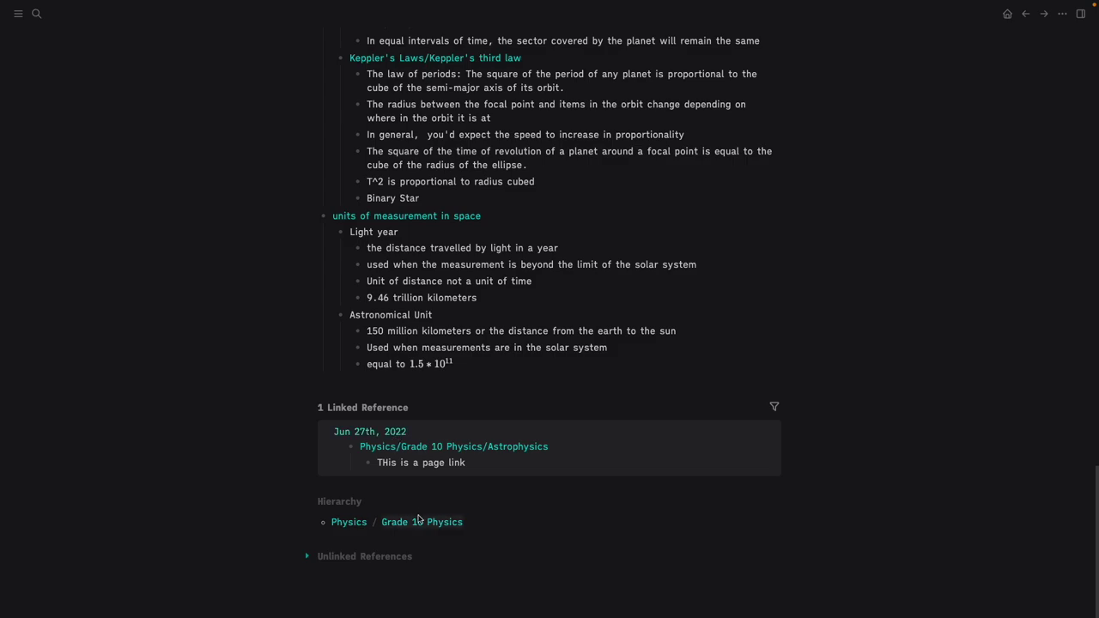
pyautogui.click(347, 522)
pyautogui.scroll(1, 544, 245)
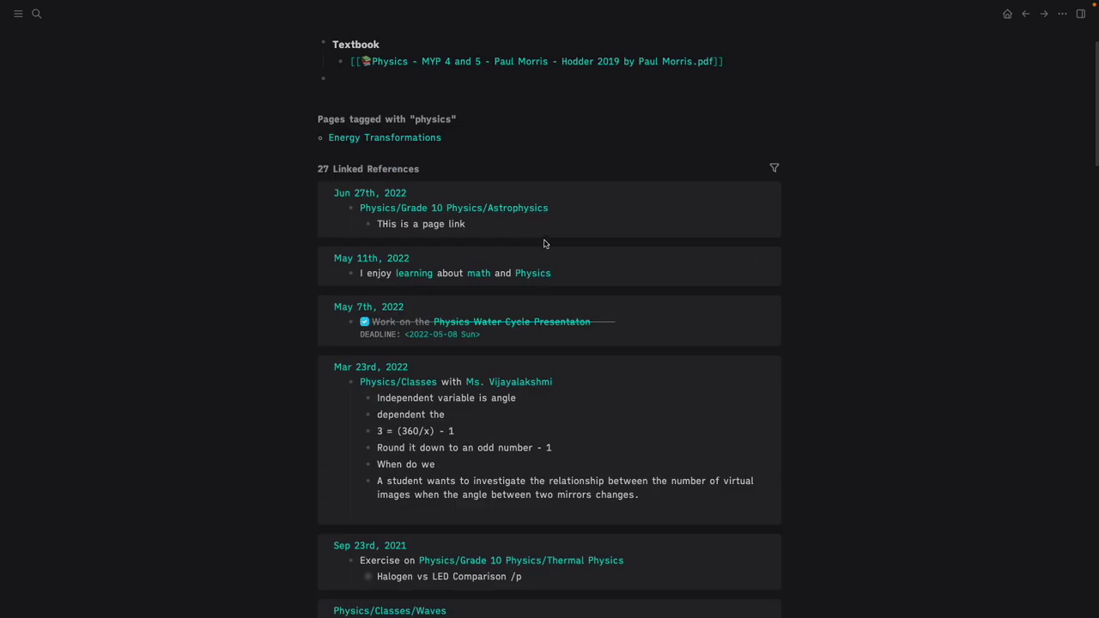
pyautogui.click(512, 229)
pyautogui.press('Escape')
pyautogui.press('Escape')
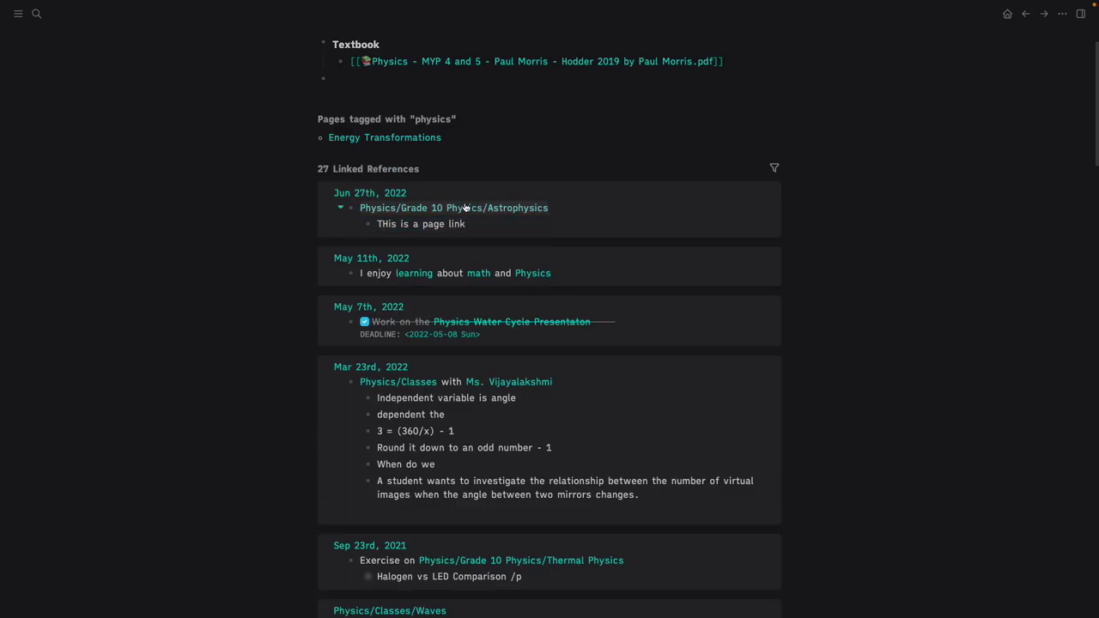
# - Go back to the Astrophysics page and check the linked references of its Grade 10 Physics parent
pyautogui.click(469, 213)
pyautogui.scroll(-10, 466, 213)
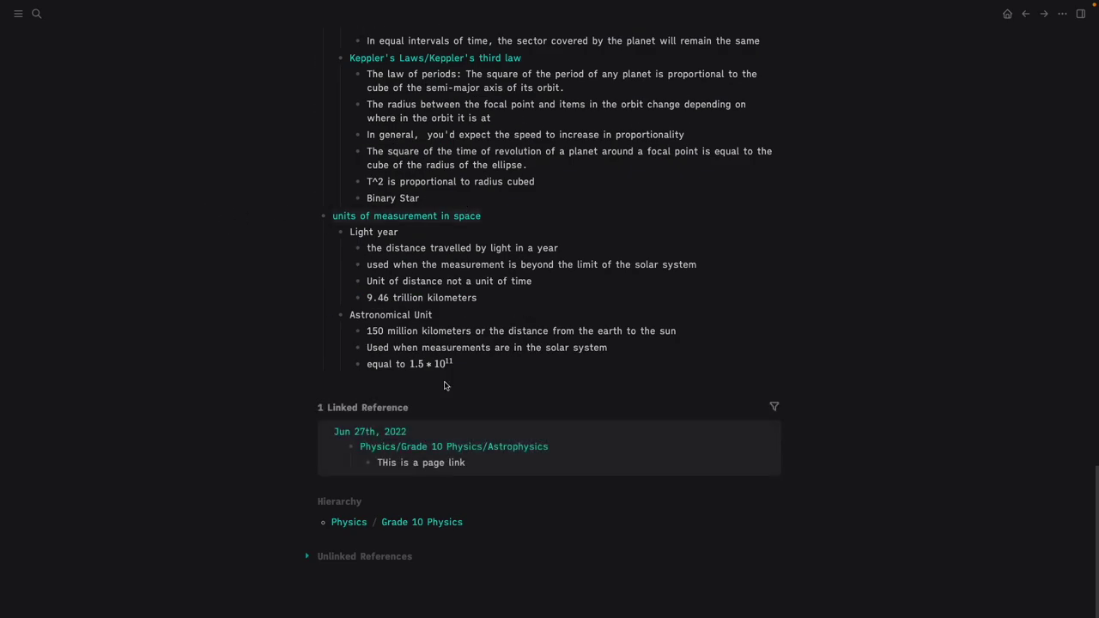
pyautogui.click(429, 199)
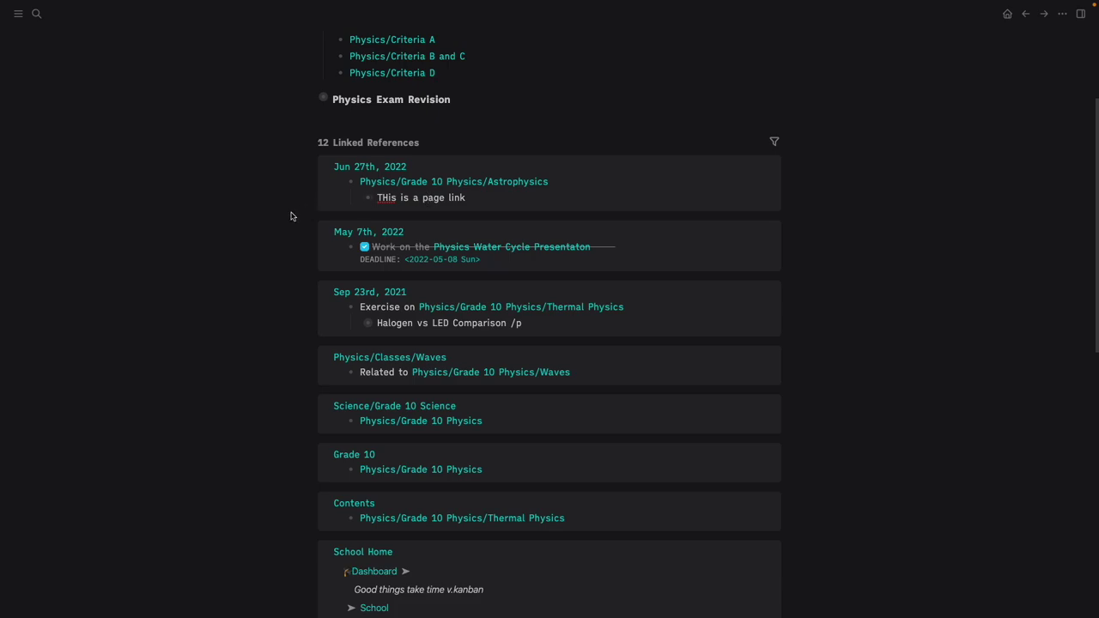
# - Search for "daily" and open The Daily Stoic/Highlights page
pyautogui.press('super+k')
pyautogui.write('daily')
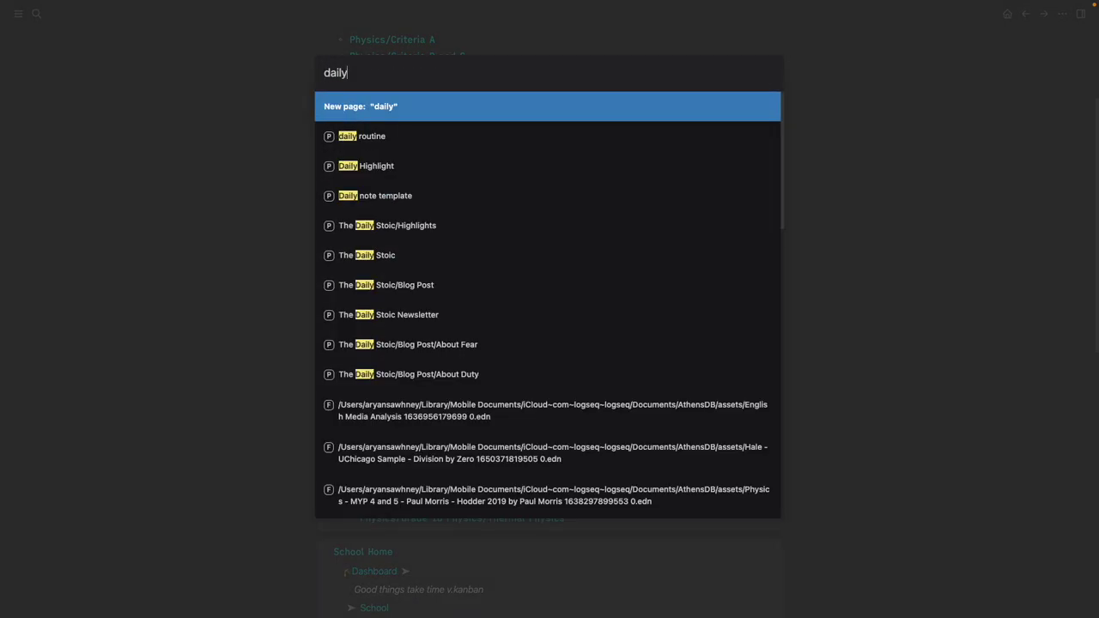
pyautogui.press('Down')
pyautogui.press('Down')
pyautogui.press('Down')
pyautogui.press('Down')
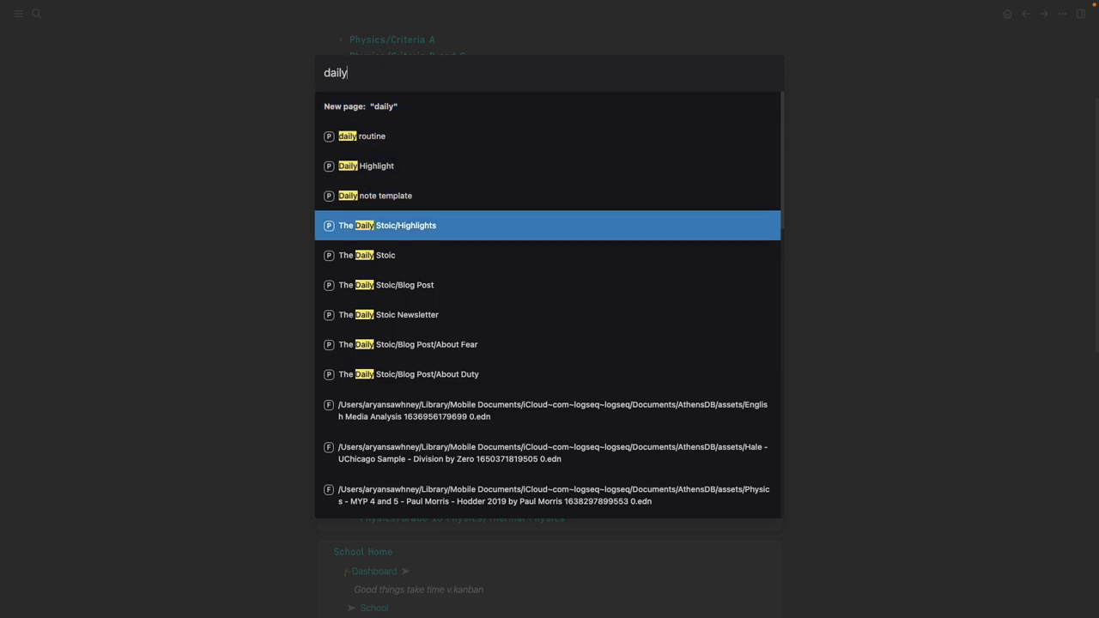
pyautogui.press('Return')
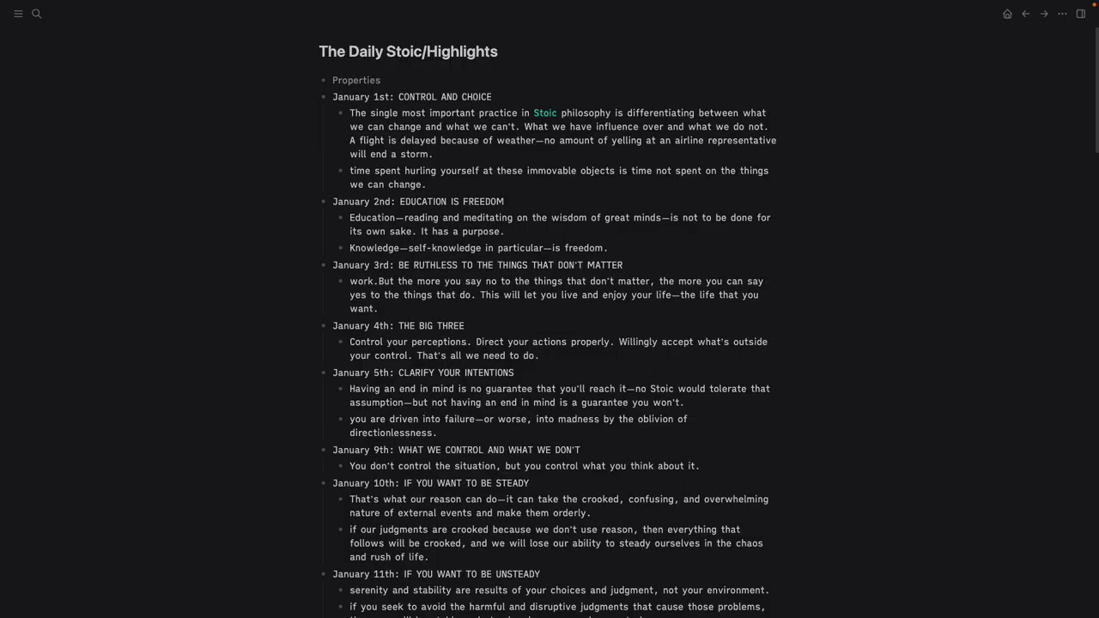
# - Select the namespace part "The Daily Stoic" within the page title to examine it, and leave the title unedited
pyautogui.click(462, 52)
pyautogui.click(425, 52)
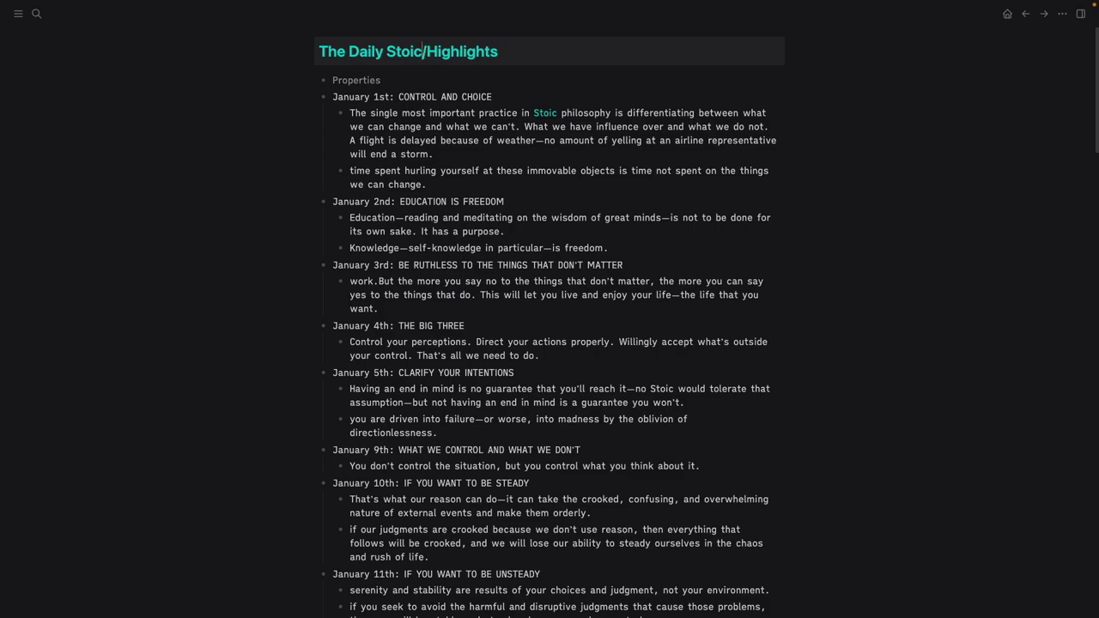
pyautogui.hotkey('shift', 'Home')
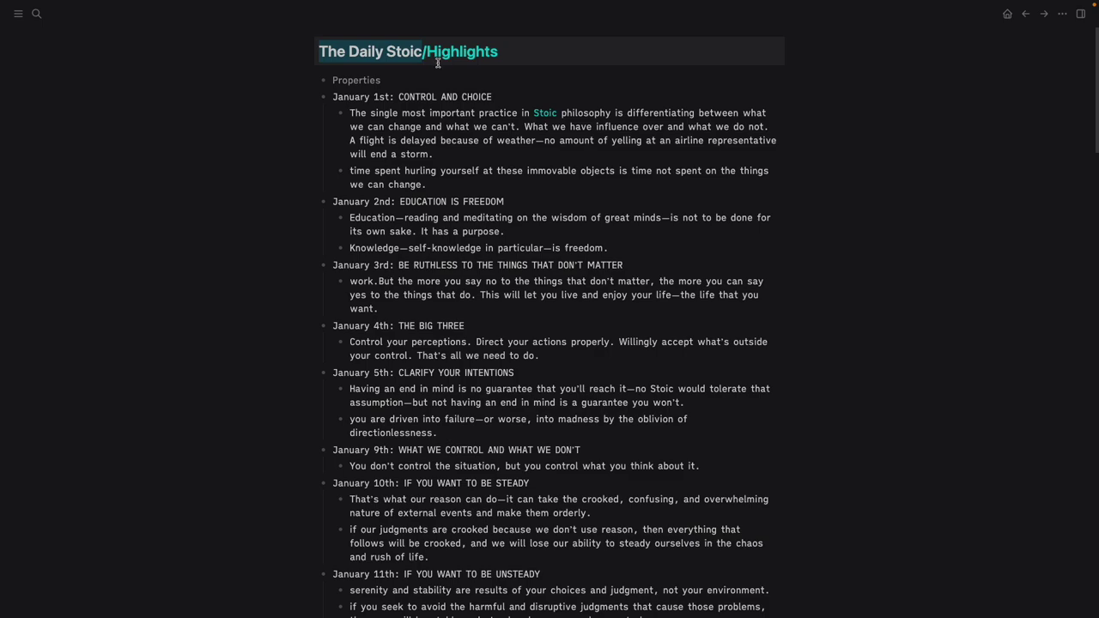
pyautogui.click(279, 151)
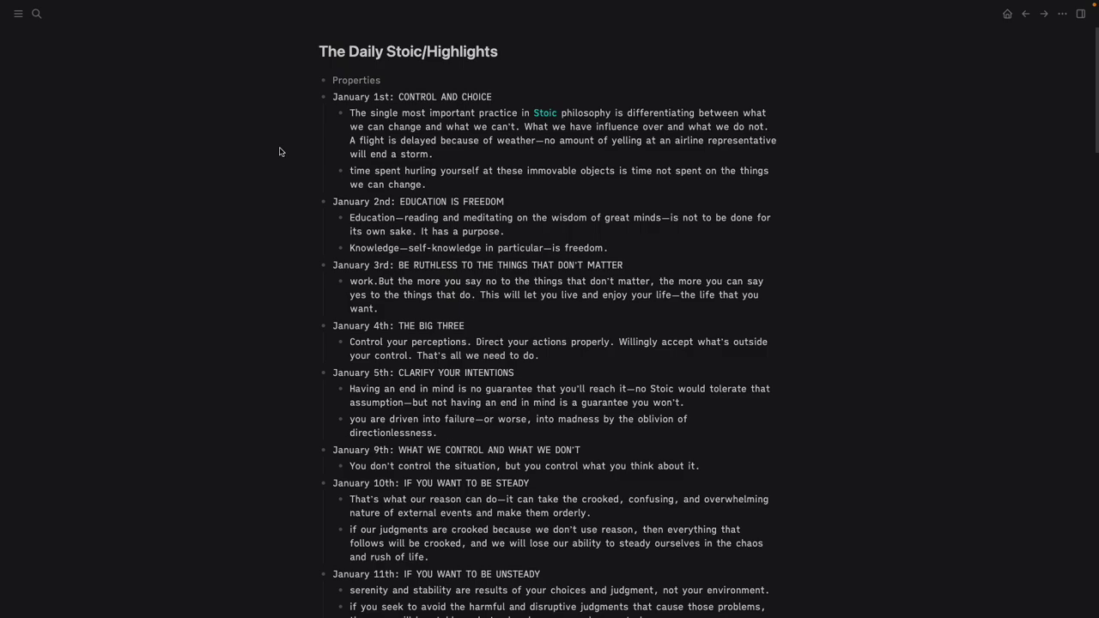
# - Return to the Jun 27th, 2022 journal and add a new block after the page link note with a query for [[Physics]]
pyautogui.click(1010, 23)
pyautogui.click(478, 180)
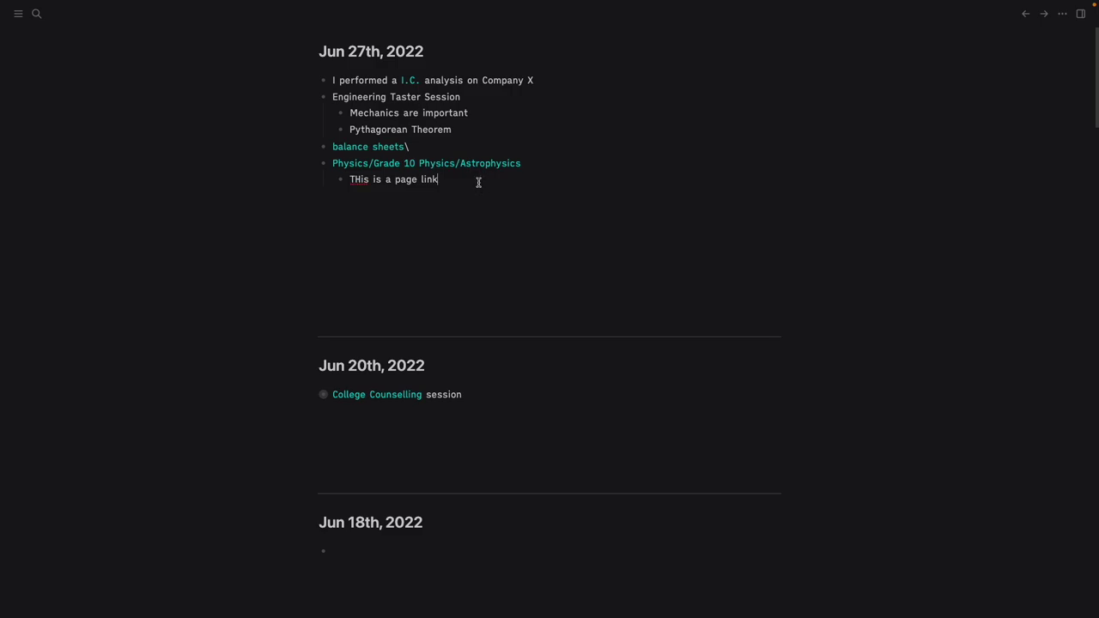
pyautogui.press('Return')
pyautogui.write('/query')
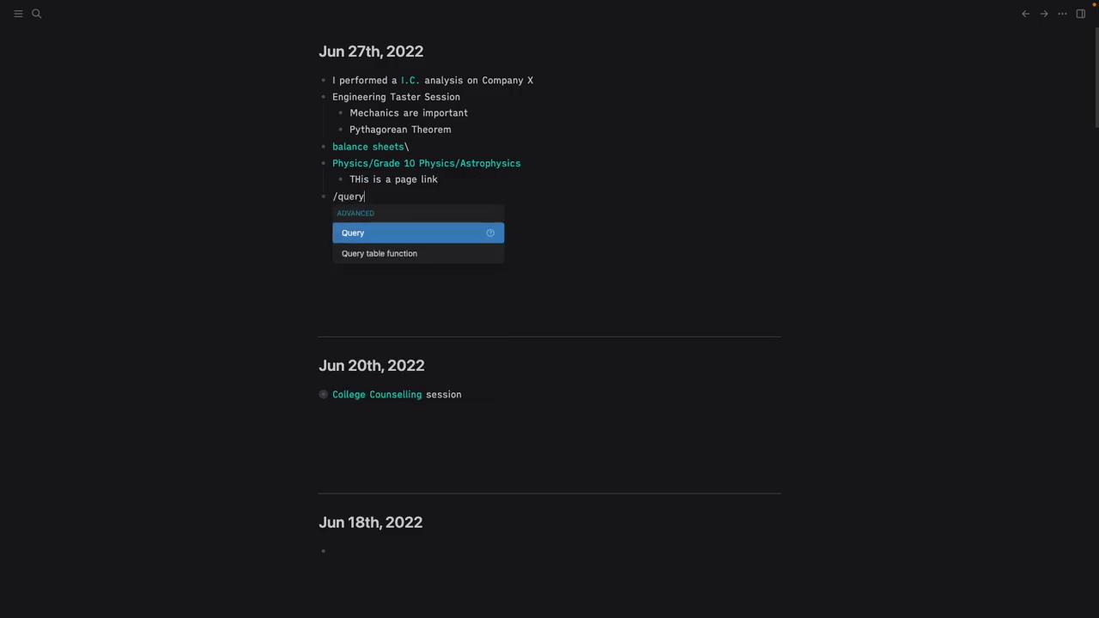
pyautogui.press('Return')
pyautogui.write('[[Physics')
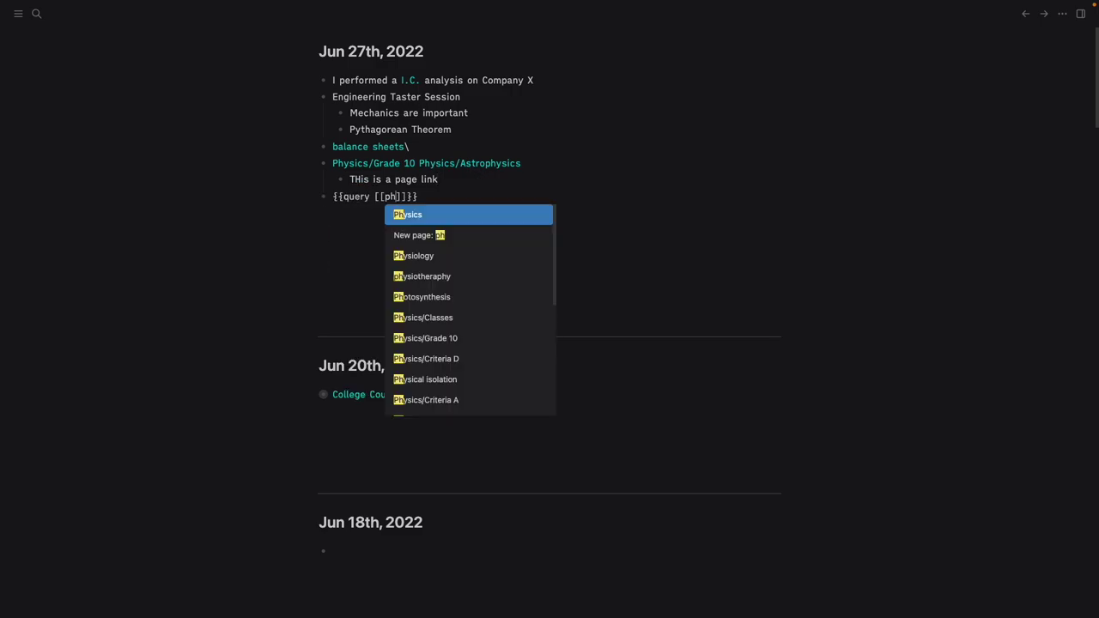
pyautogui.press('Return')
pyautogui.press('Escape')
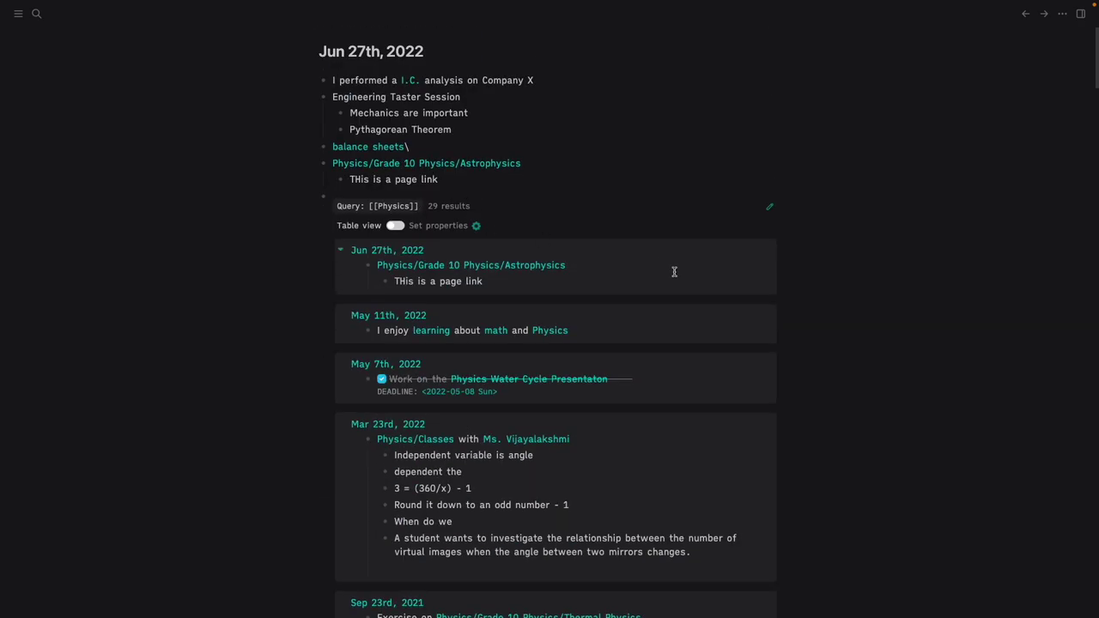
# - Look through the Physics query results for links to pages further down the namespace, collapsing the Physics/Classes block dated Mar 23rd, 2022
pyautogui.scroll(-2, 678, 272)
pyautogui.click(580, 182)
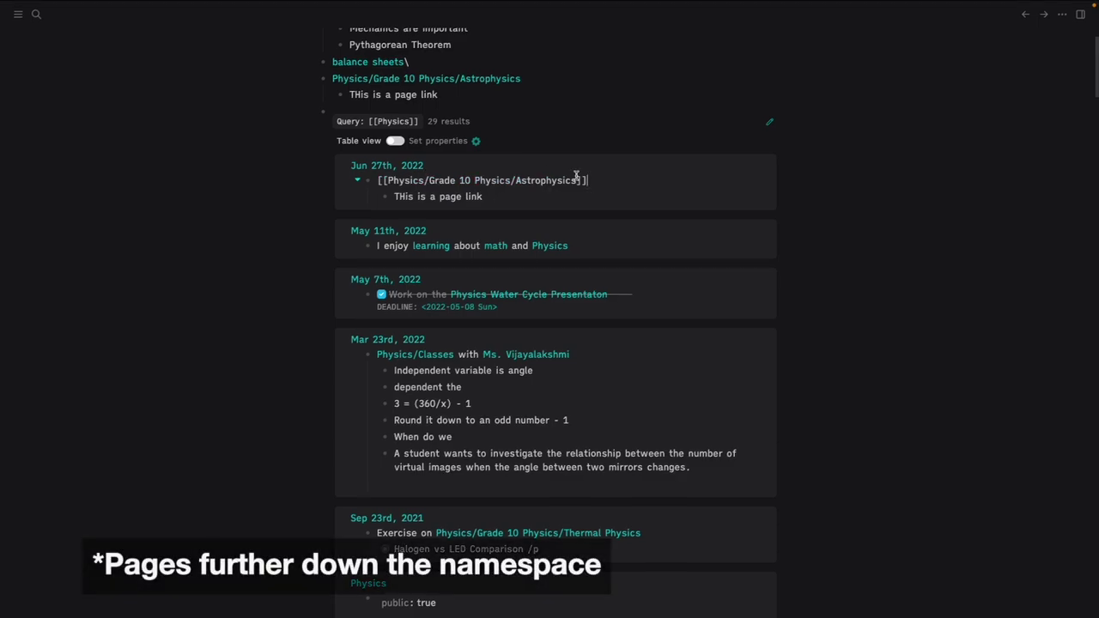
pyautogui.hotkey('ctrl', 'a')
pyautogui.click(358, 354)
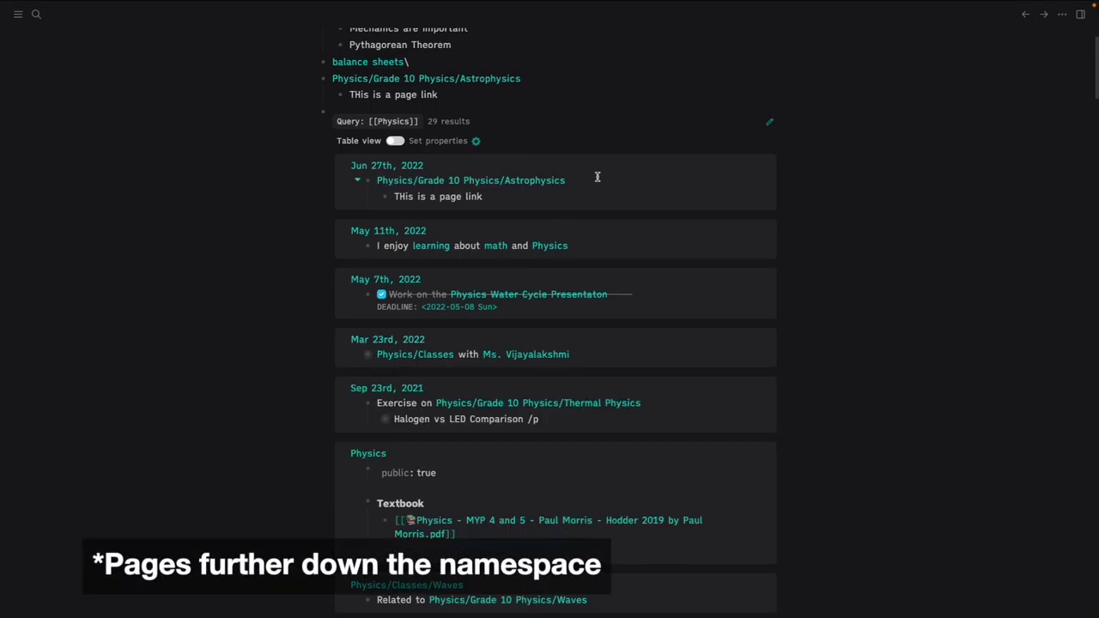
pyautogui.scroll(-7, 595, 177)
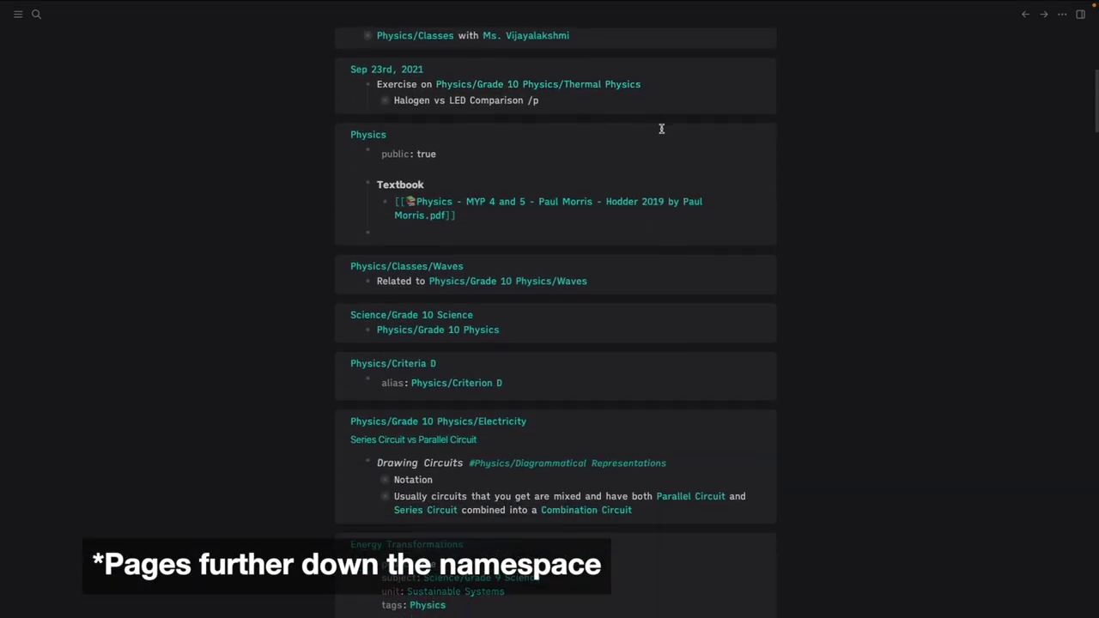
pyautogui.scroll(-10, 636, 108)
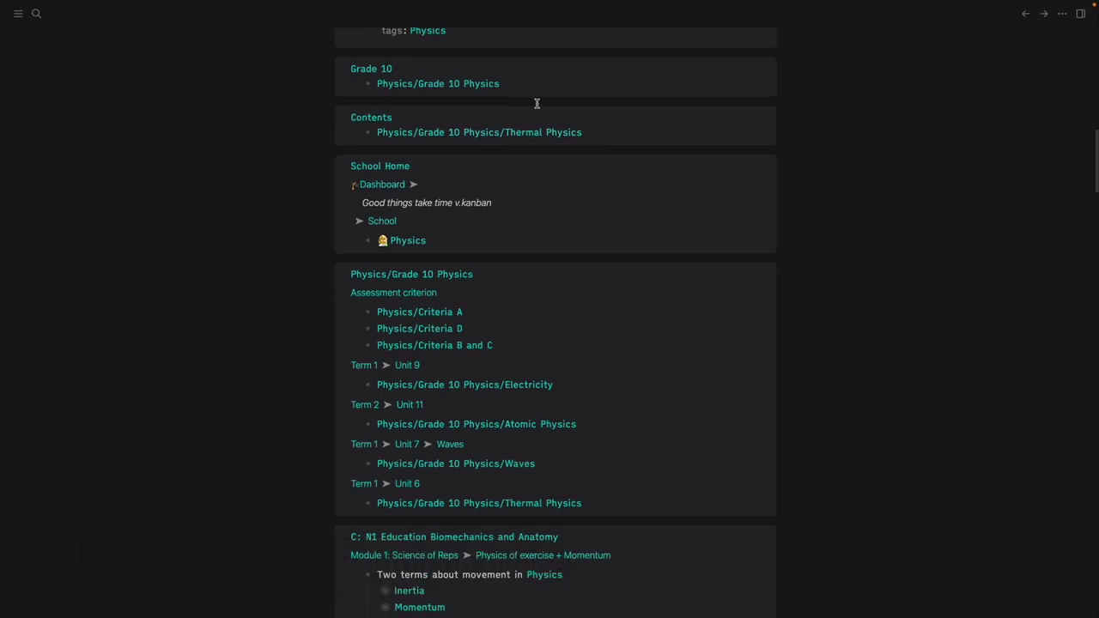
pyautogui.scroll(15, 586, 440)
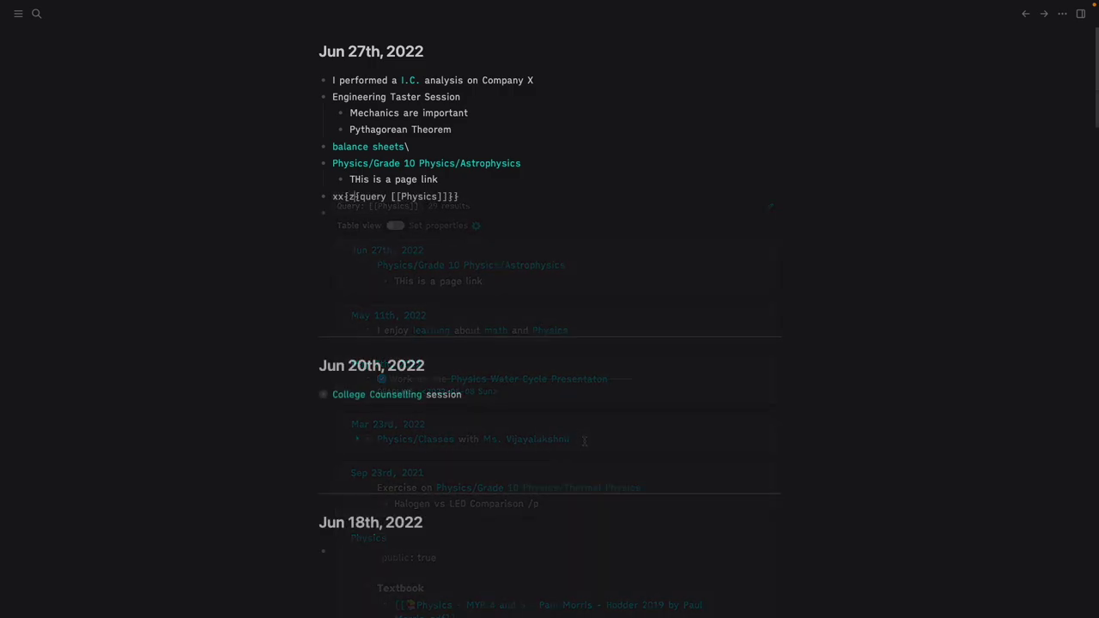
# - Remove the stray xx characters in front of the query and replace its Physics page link
pyautogui.press('Left')
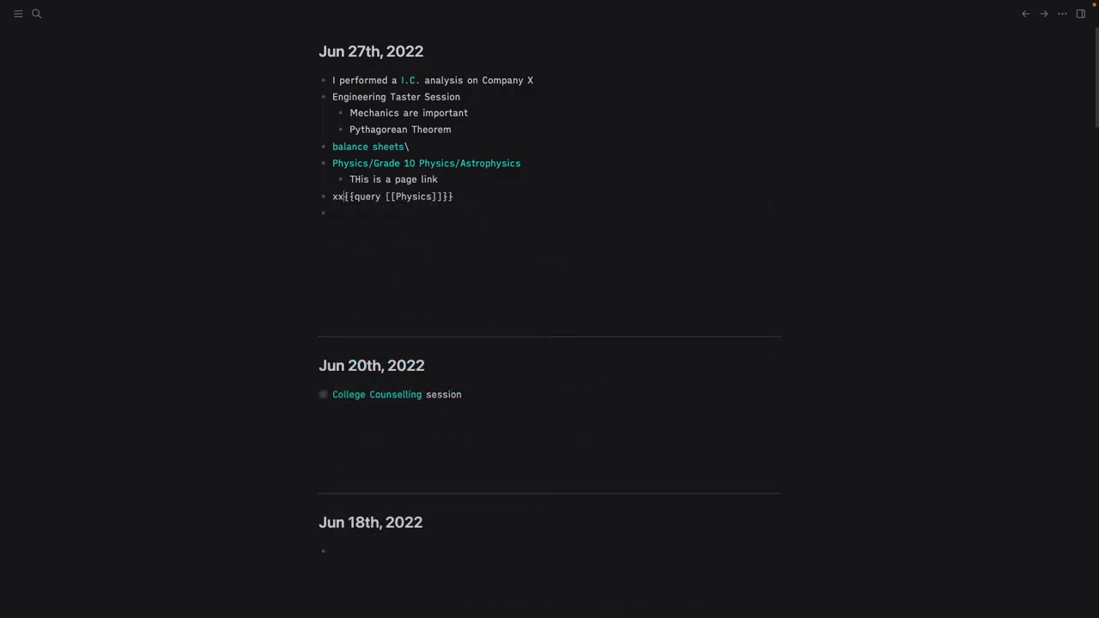
pyautogui.press('BackSpace')
pyautogui.press('BackSpace')
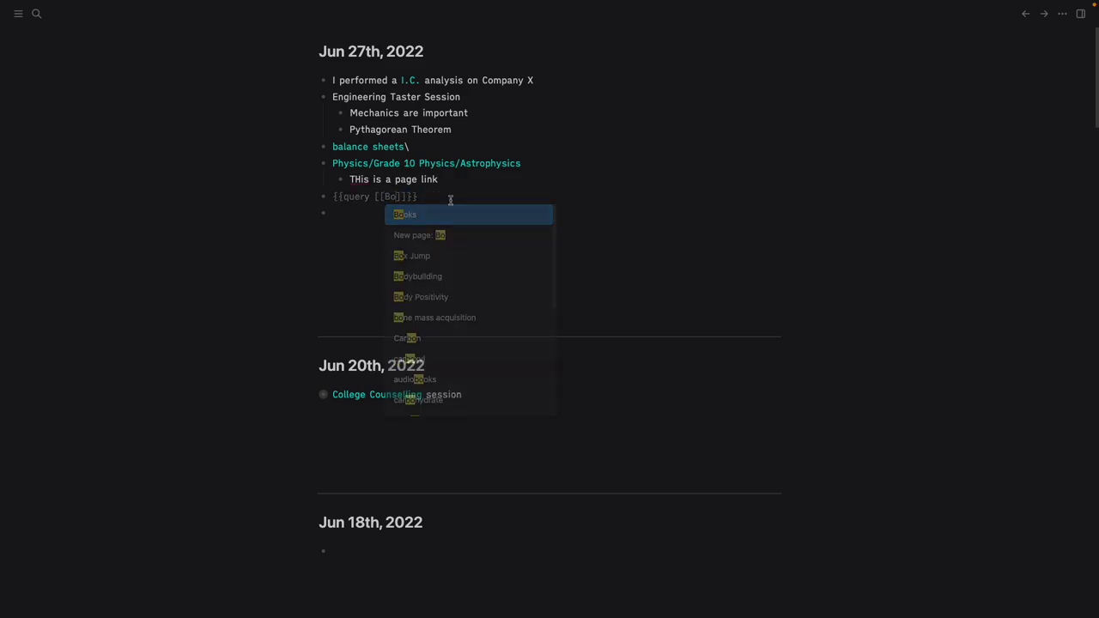
pyautogui.click(448, 207)
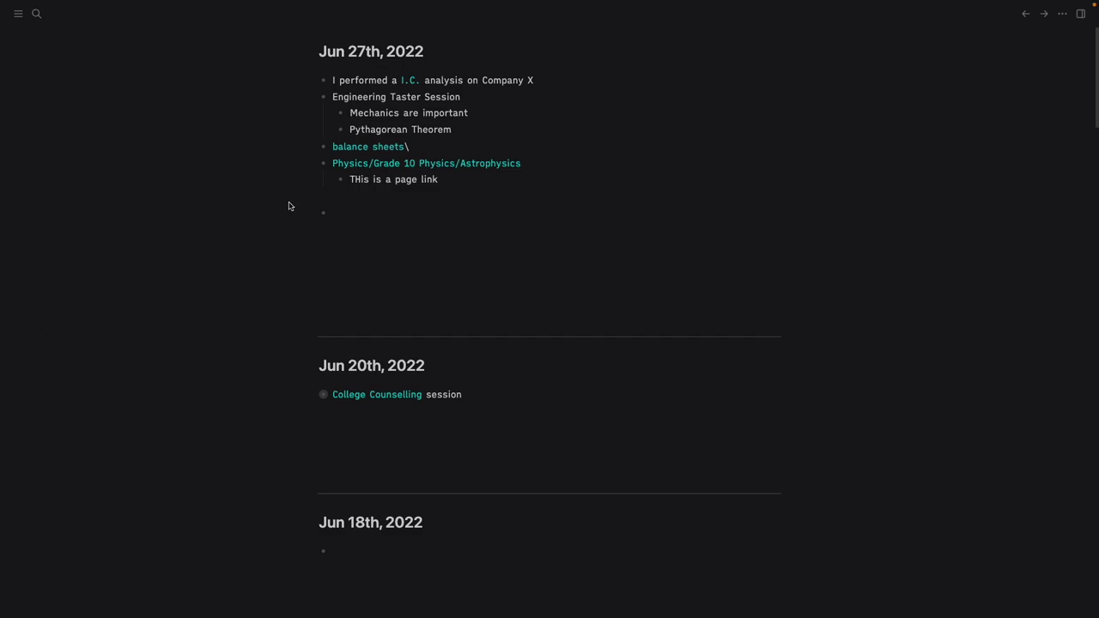
pyautogui.click(385, 214)
pyautogui.press('Escape')
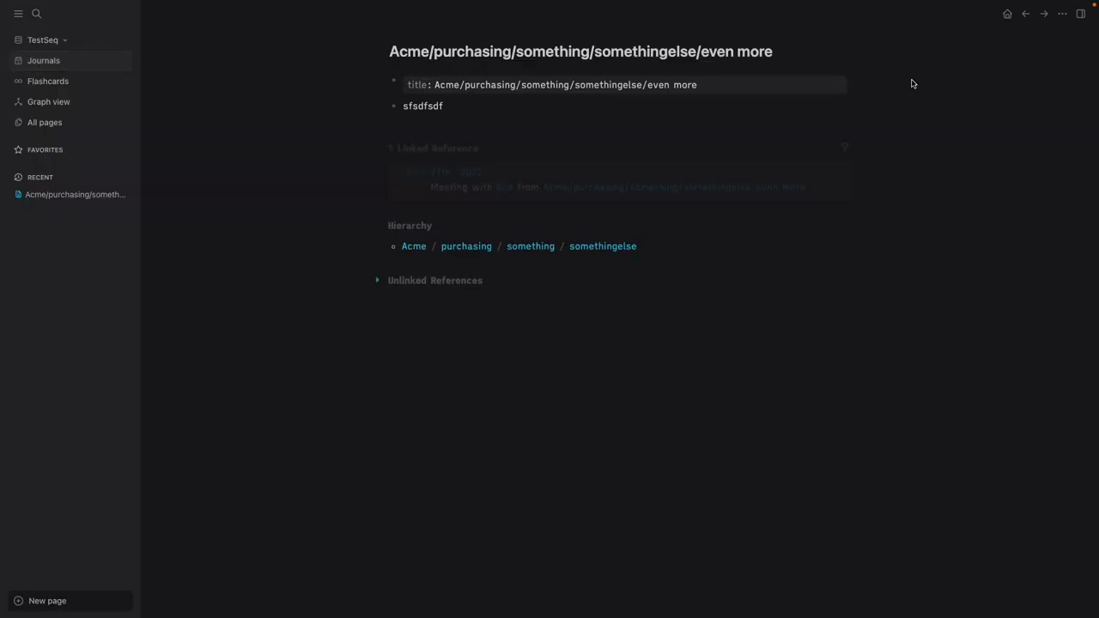
# - Show the Acme/purchasing/something/somethingelse/even more page's file in Finder and examine how the namespaced pages' file names are written
pyautogui.click(1060, 15)
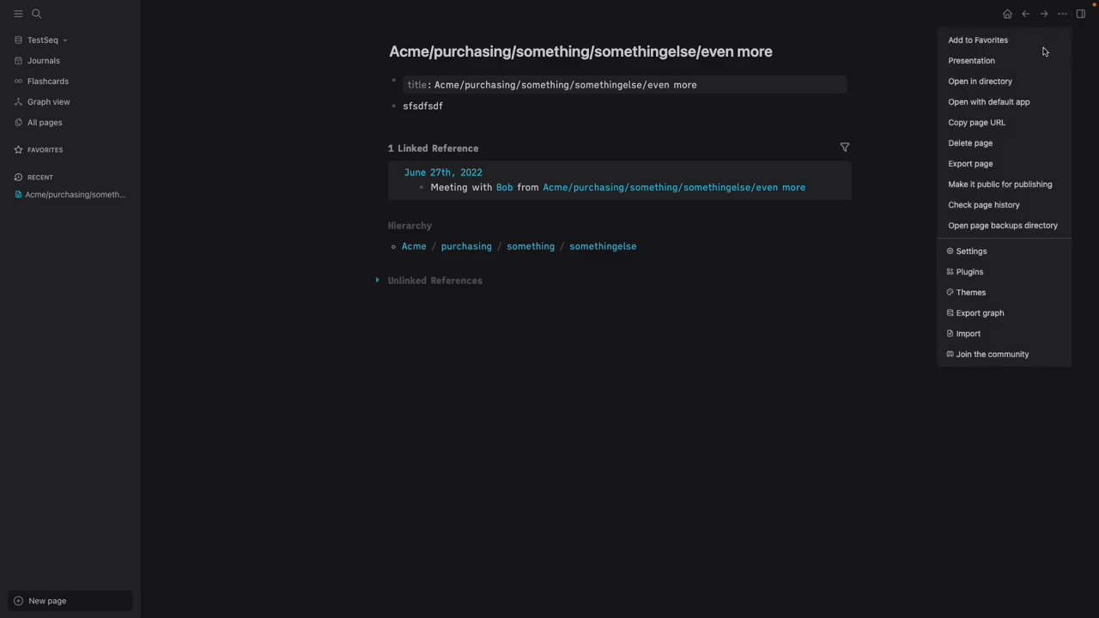
pyautogui.click(1036, 83)
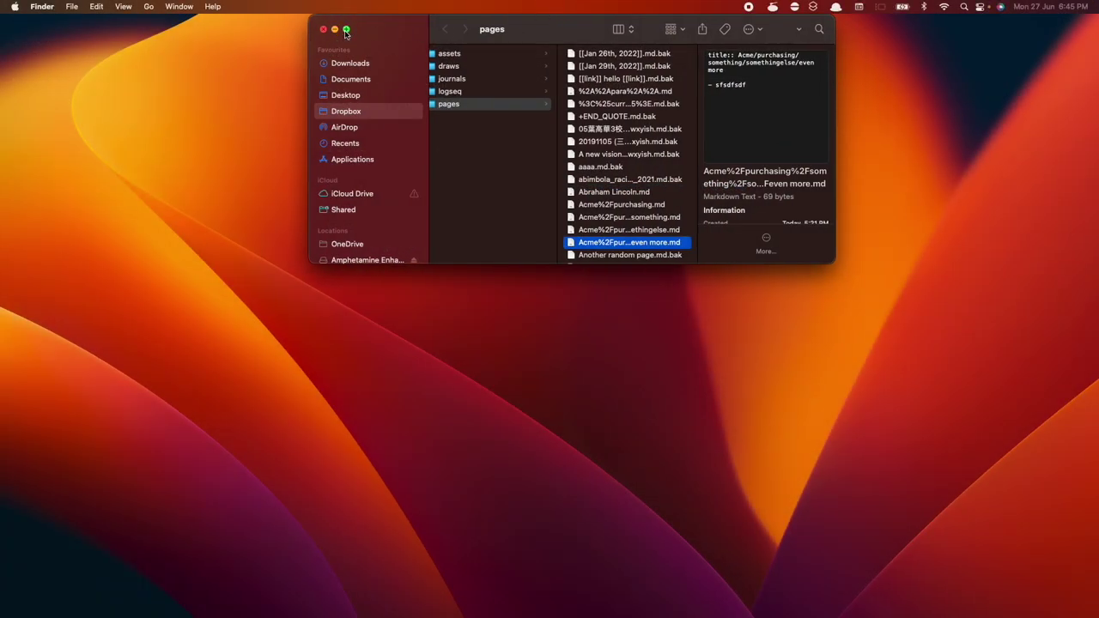
pyautogui.click(346, 30)
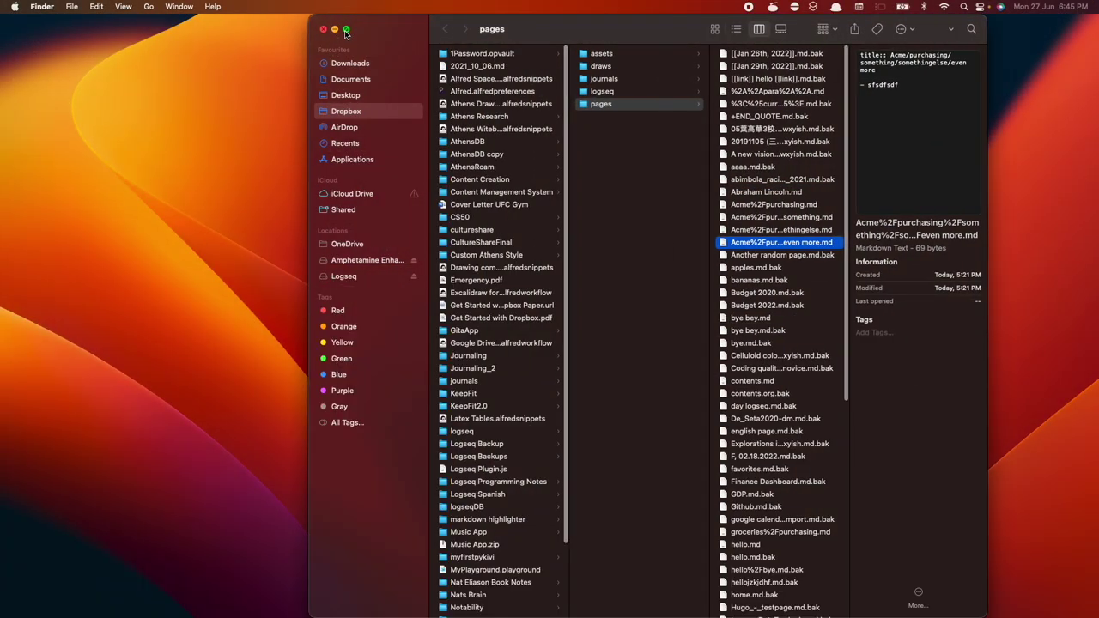
pyautogui.click(346, 30)
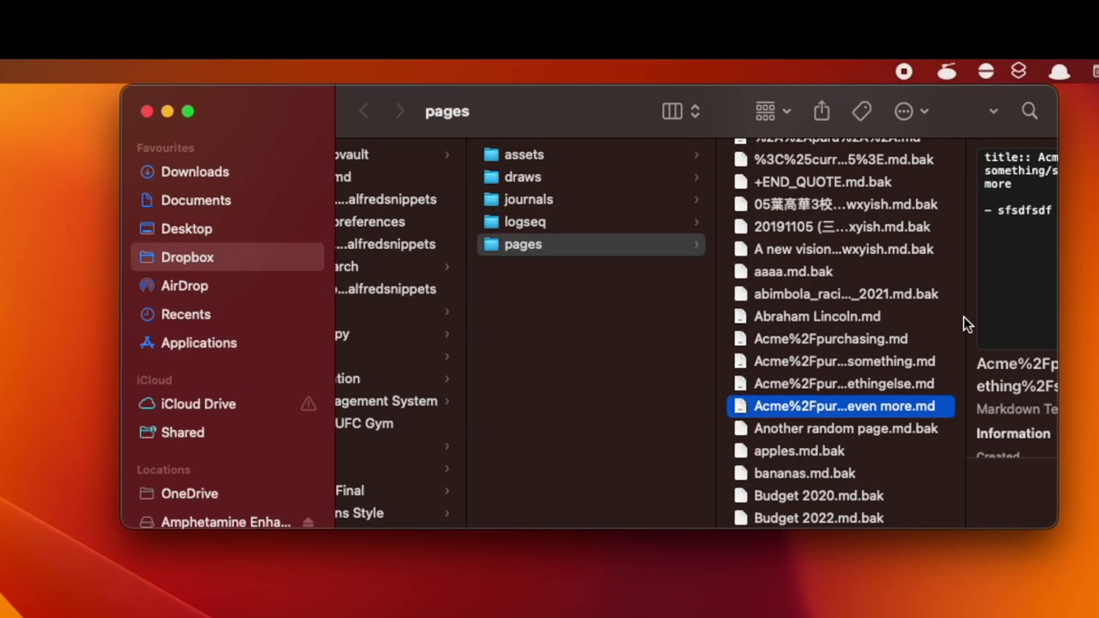
pyautogui.scroll(-2, 889, 423)
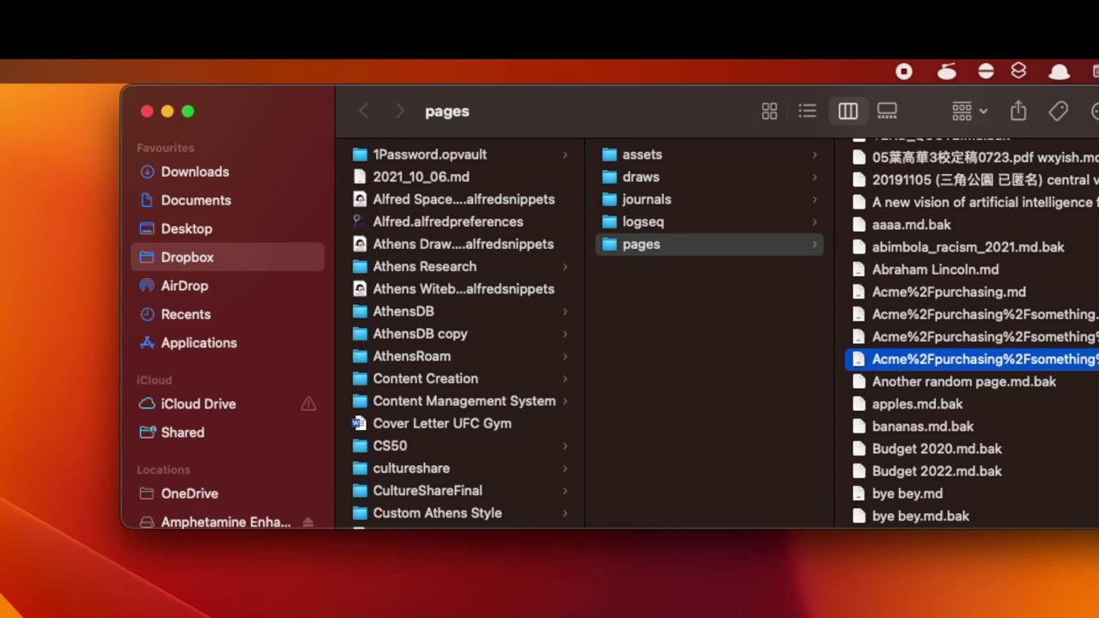
# - Switch back to Logseq and inspect the source of the title property on the Acme/purchasing/something/somethingelse/even more page
pyautogui.press('super+space')
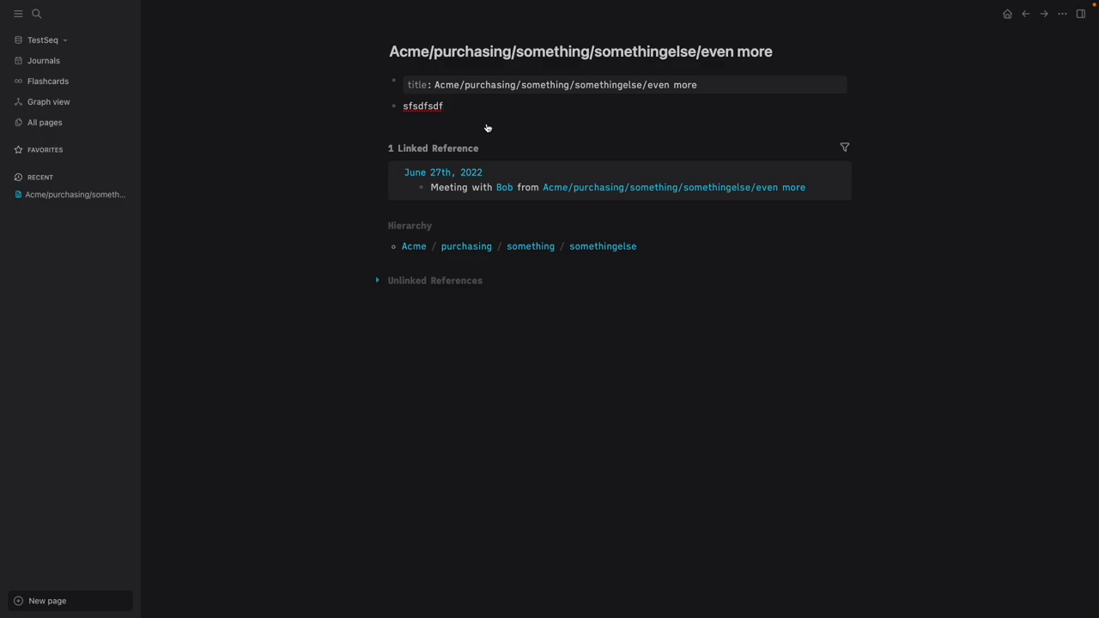
pyautogui.click(461, 90)
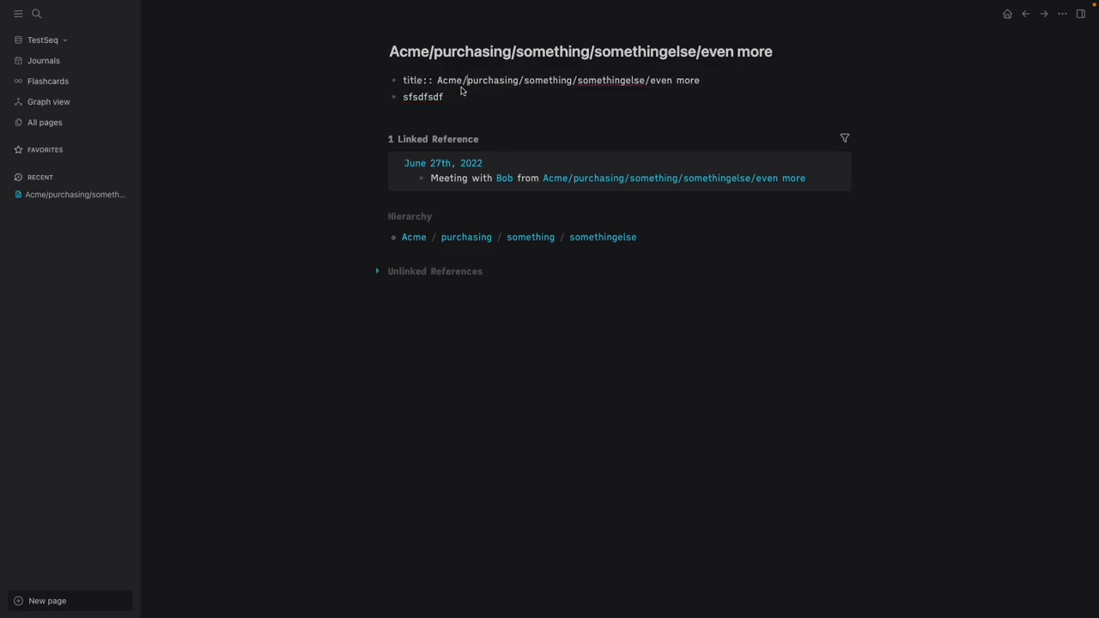
pyautogui.press('super+a')
pyautogui.press('Right')
# - Create a new page named "this .page"
pyautogui.press('super+k')
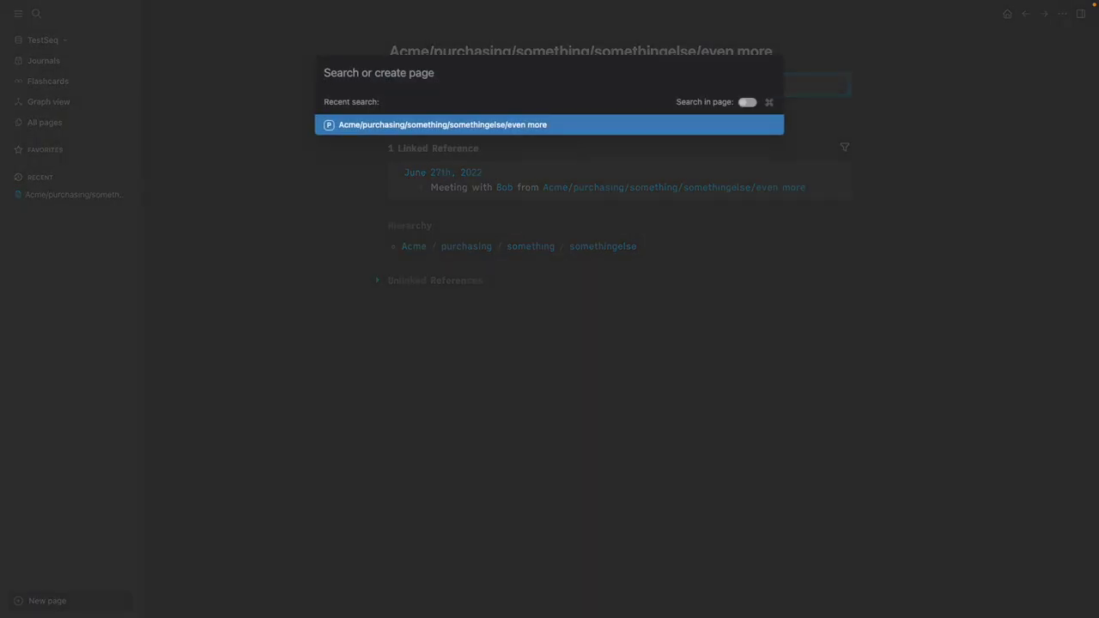
pyautogui.write('this .page')
pyautogui.press('Return')
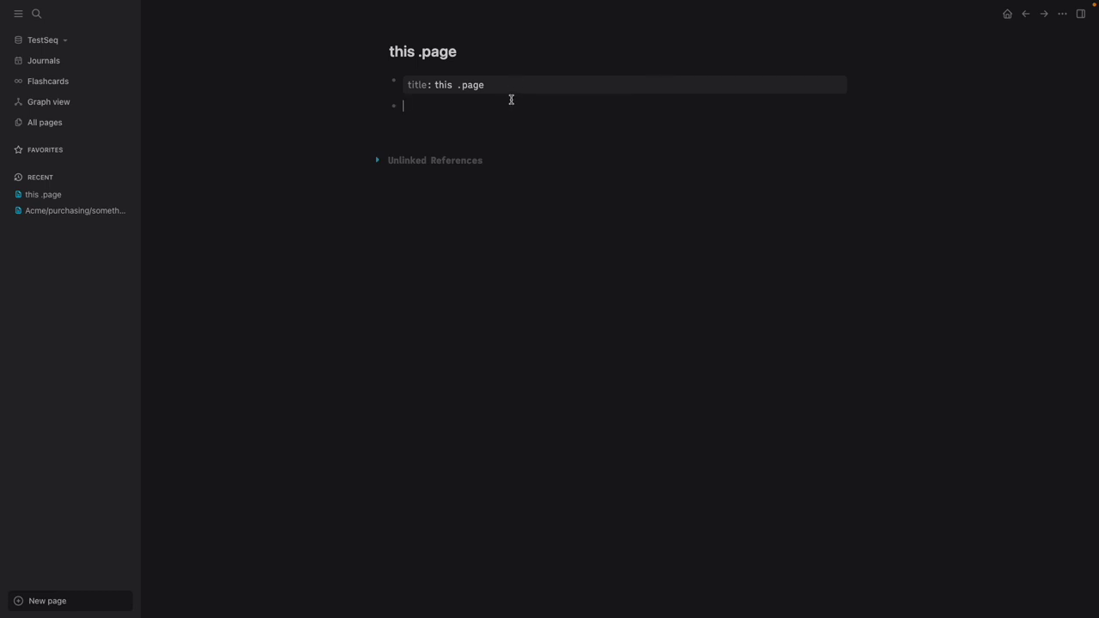
# - Return to the Acme/purchasing/something/somethingelse/even more page and open its page options
pyautogui.click(1025, 14)
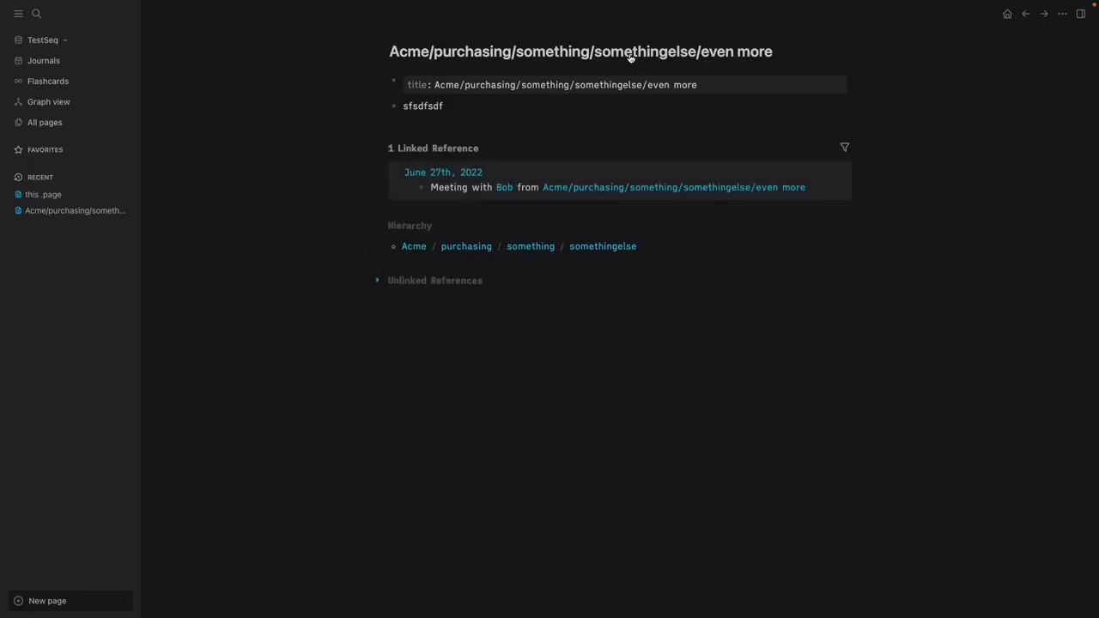
pyautogui.click(1062, 13)
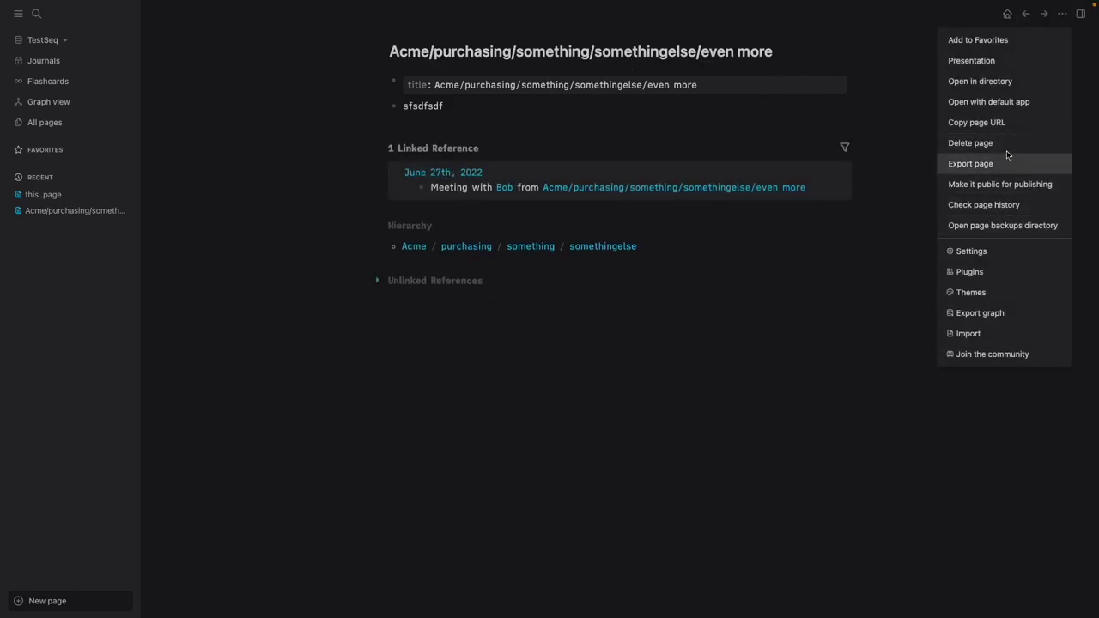